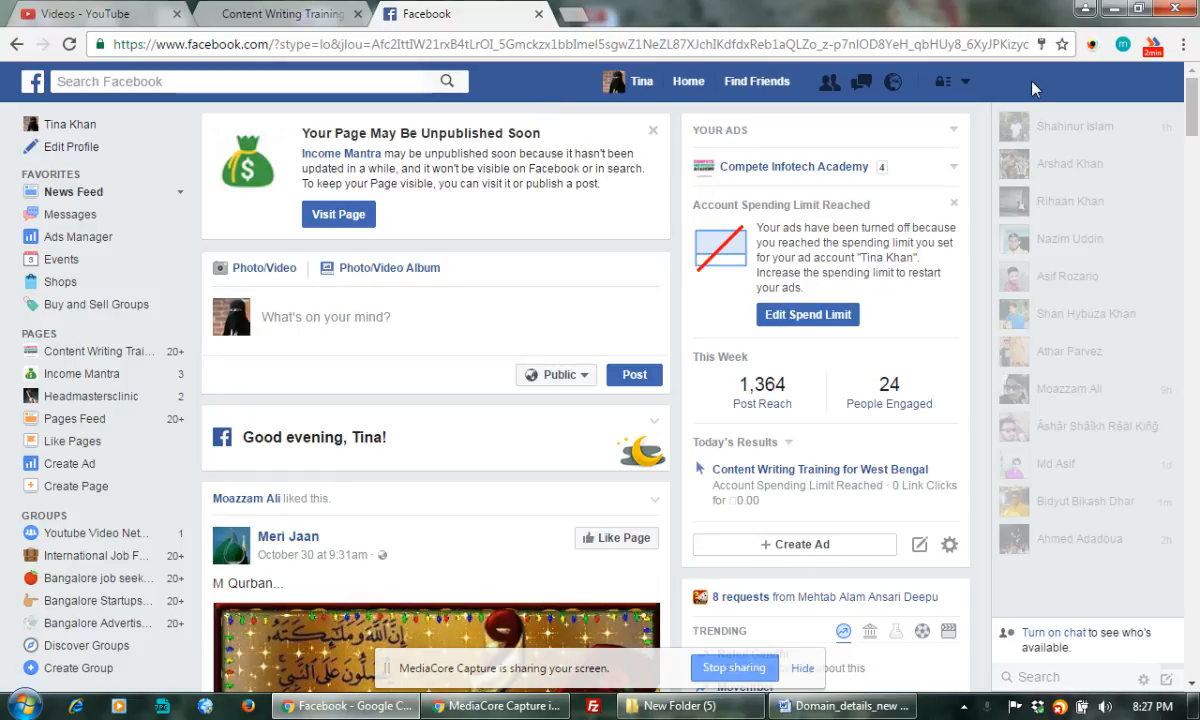
Open the account menu from the down-arrow at the right of the Facebook header
{"action": "left_click", "coordinate": [965, 84]}
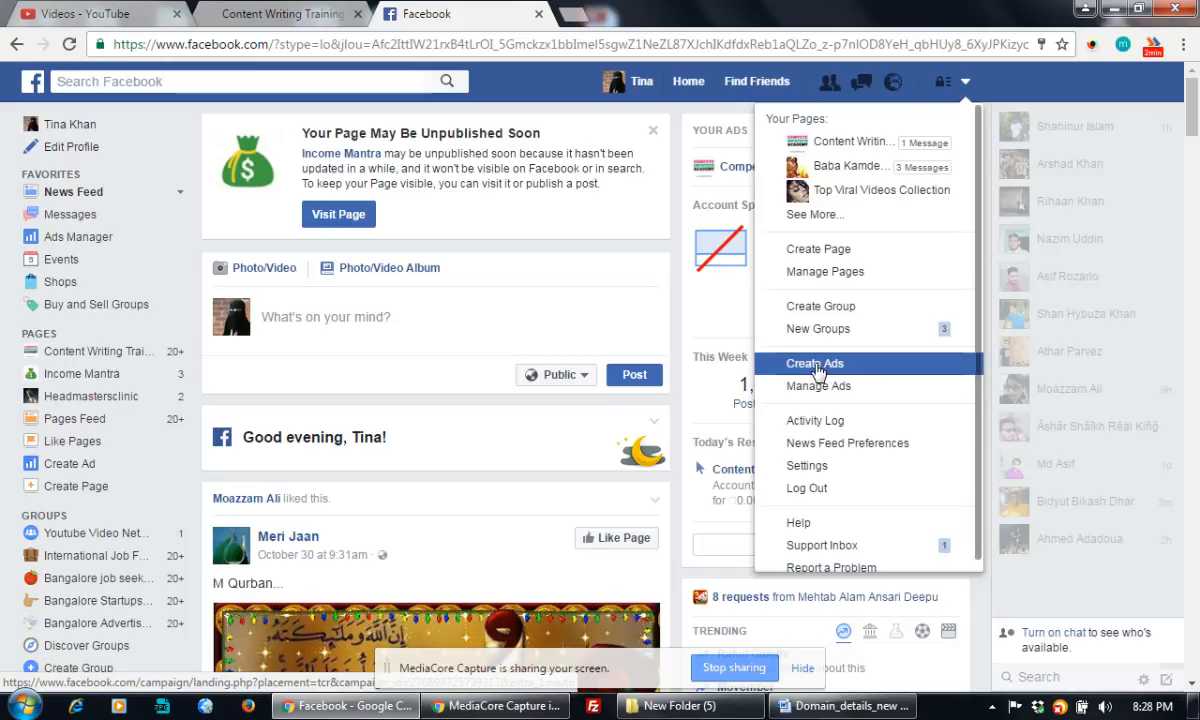
Choose Create Ads to start a new ad in Ads Manager
{"action": "left_click", "coordinate": [833, 368]}
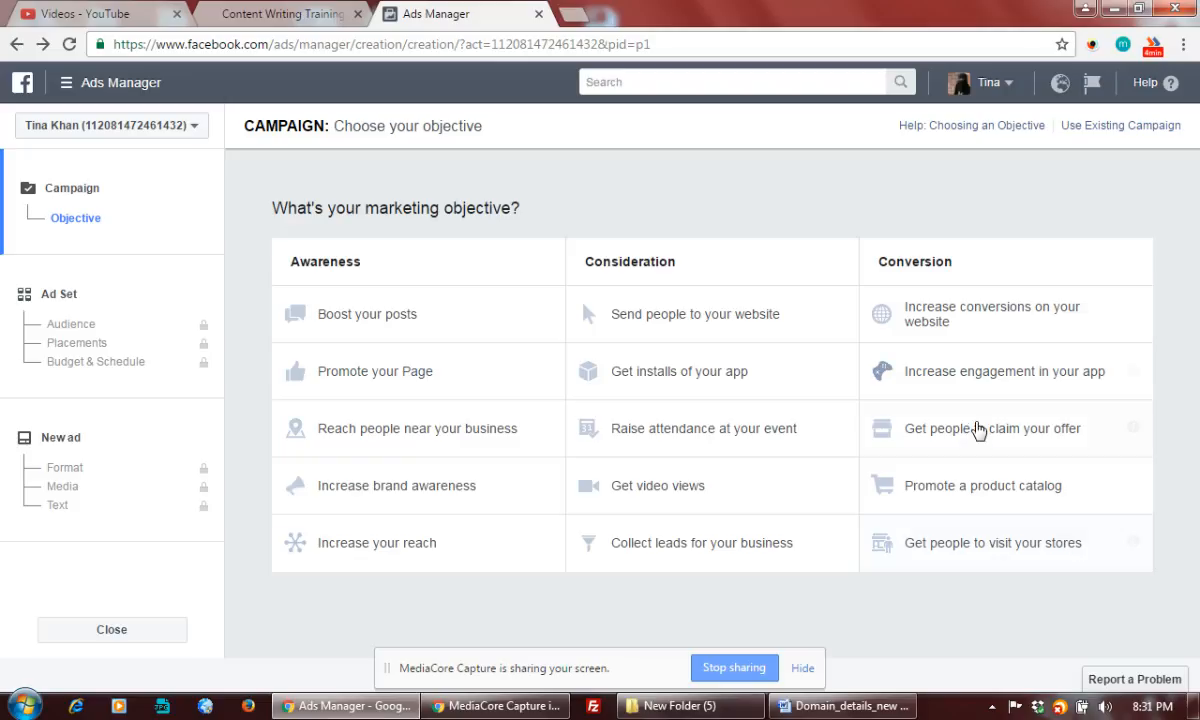
Switch to the 'Content Writing Training' tab showing the Compete Infotech Academy course page
{"action": "left_click", "coordinate": [272, 15]}
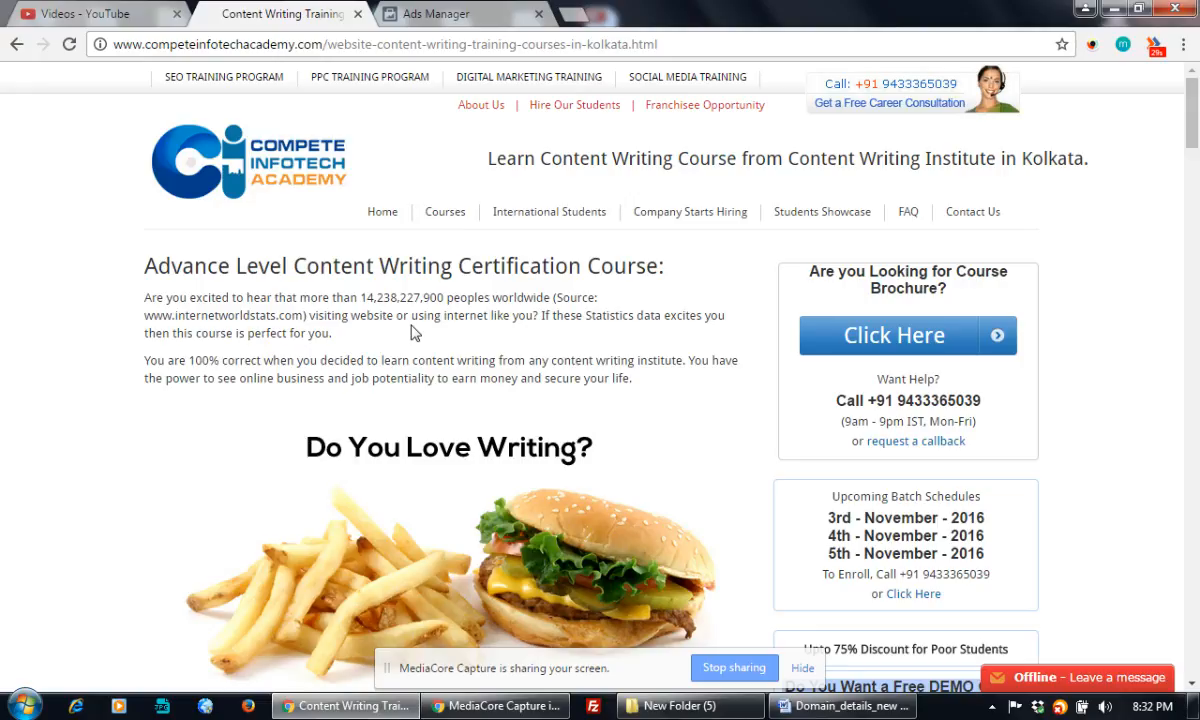
Select the course page URL in the address bar, then return to the Ads Manager tab
{"action": "left_click", "coordinate": [414, 44]}
{"action": "left_click", "coordinate": [400, 14]}
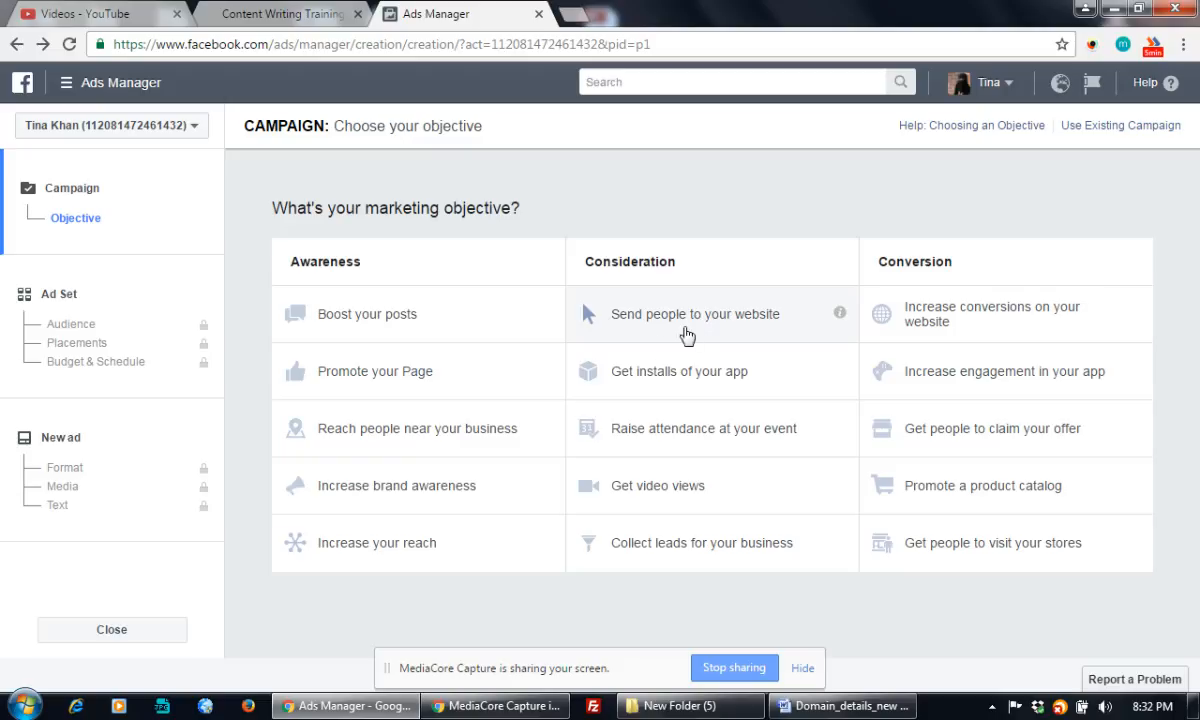
Choose 'Send people to your website' under Consideration as the campaign objective
{"action": "left_click", "coordinate": [694, 320]}
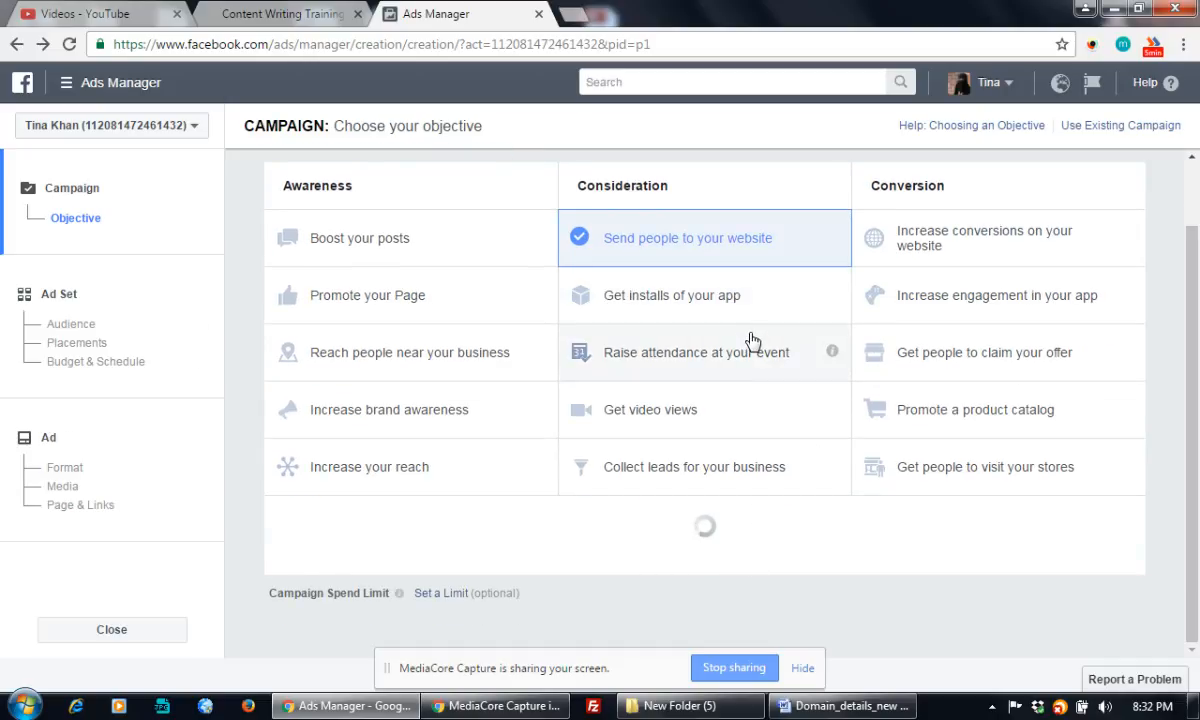
{"action": "scroll", "coordinate": [745, 352], "scroll_direction": "down", "scroll_amount": 3}
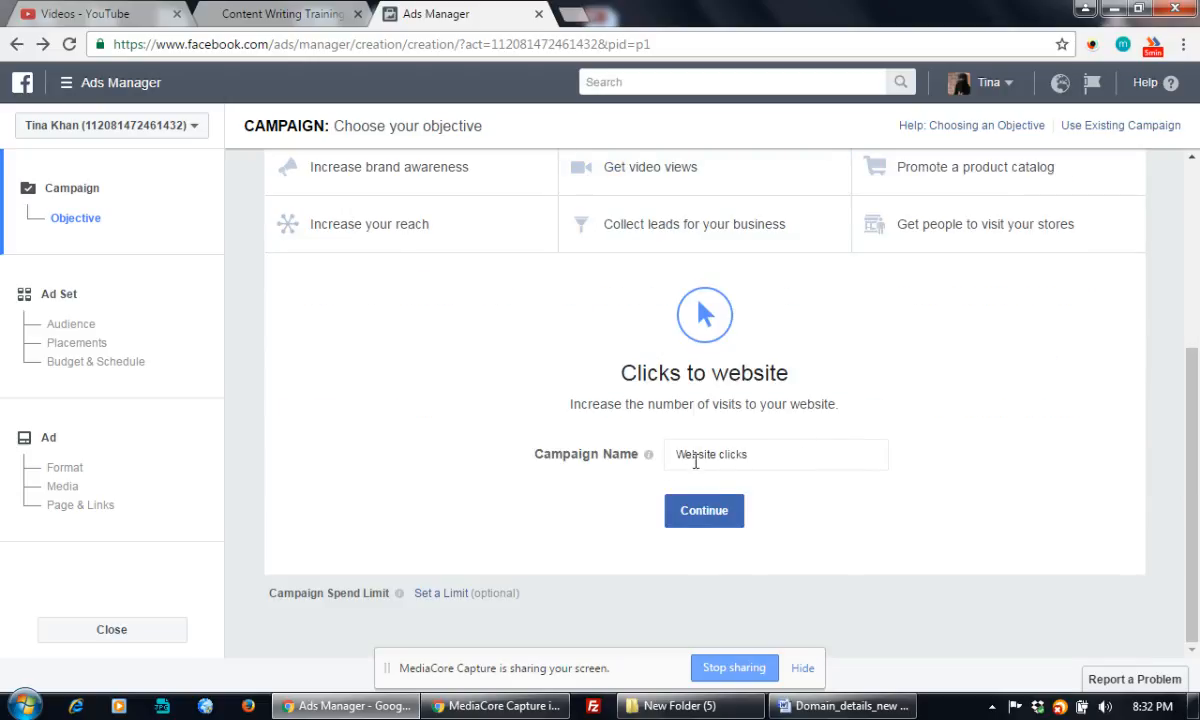
Replace 'Website clicks' with 'Content Writing Training - All West Bengal' and continue to the ad set
{"action": "left_click", "coordinate": [757, 455]}
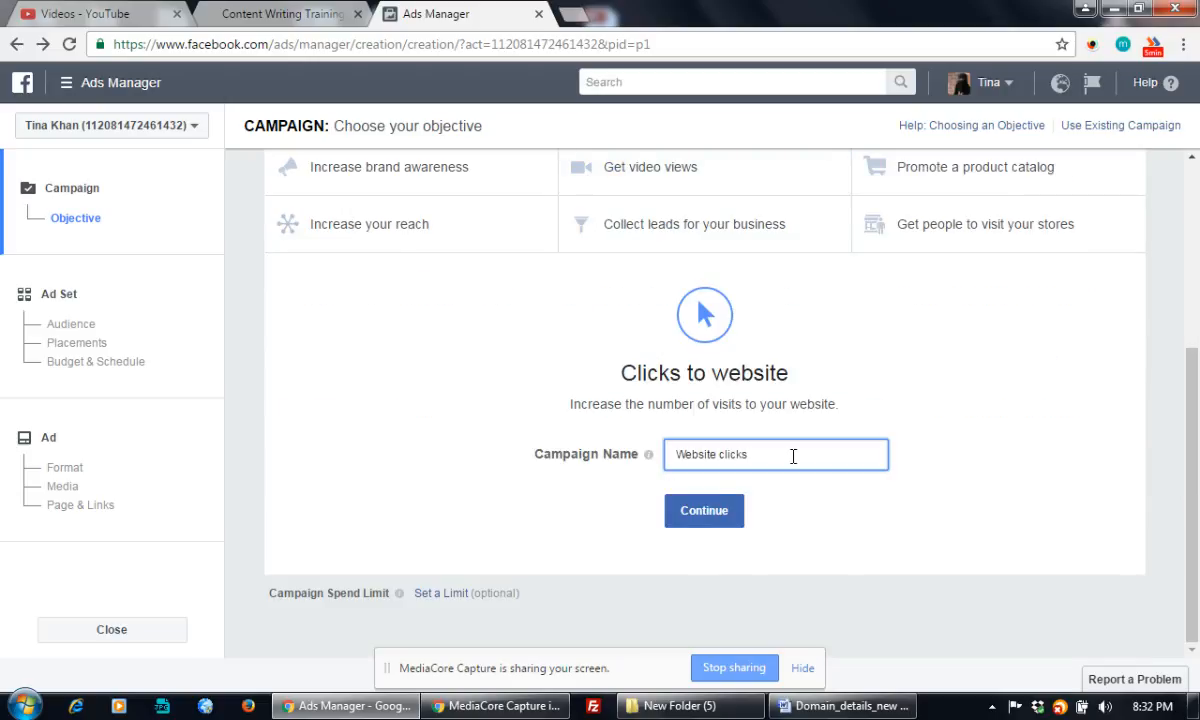
{"action": "left_click_drag", "start_coordinate": [785, 455], "coordinate": [660, 450]}
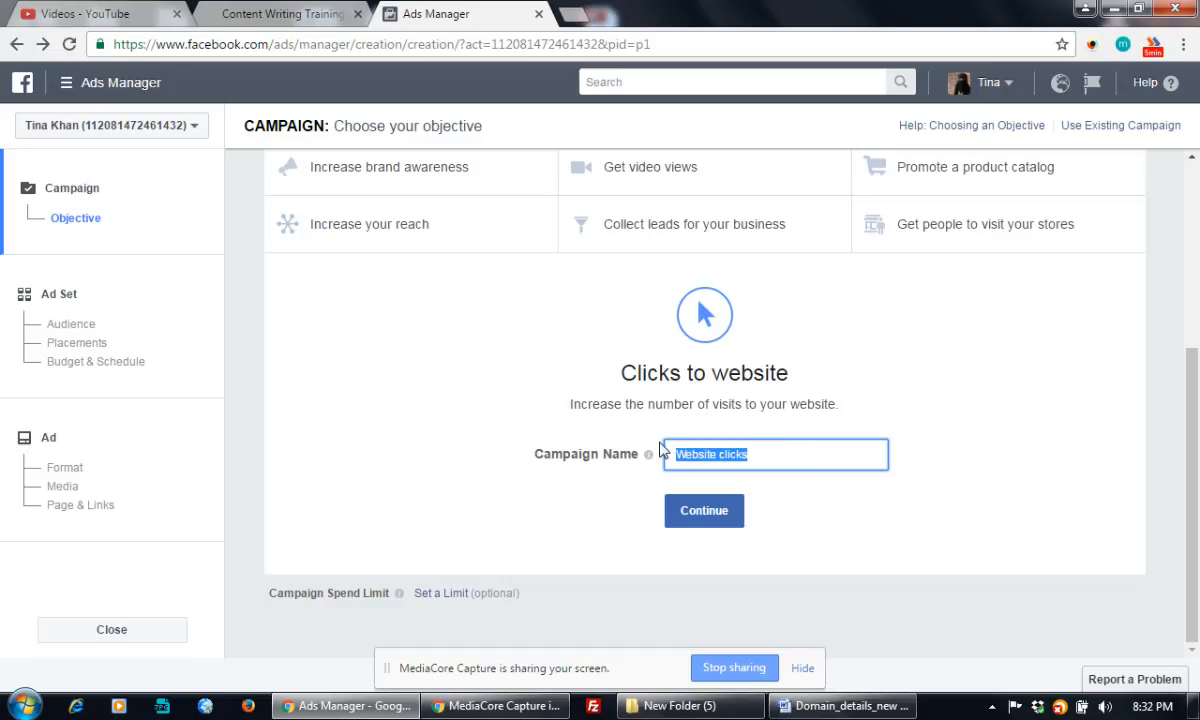
{"action": "type", "text": "Content "}
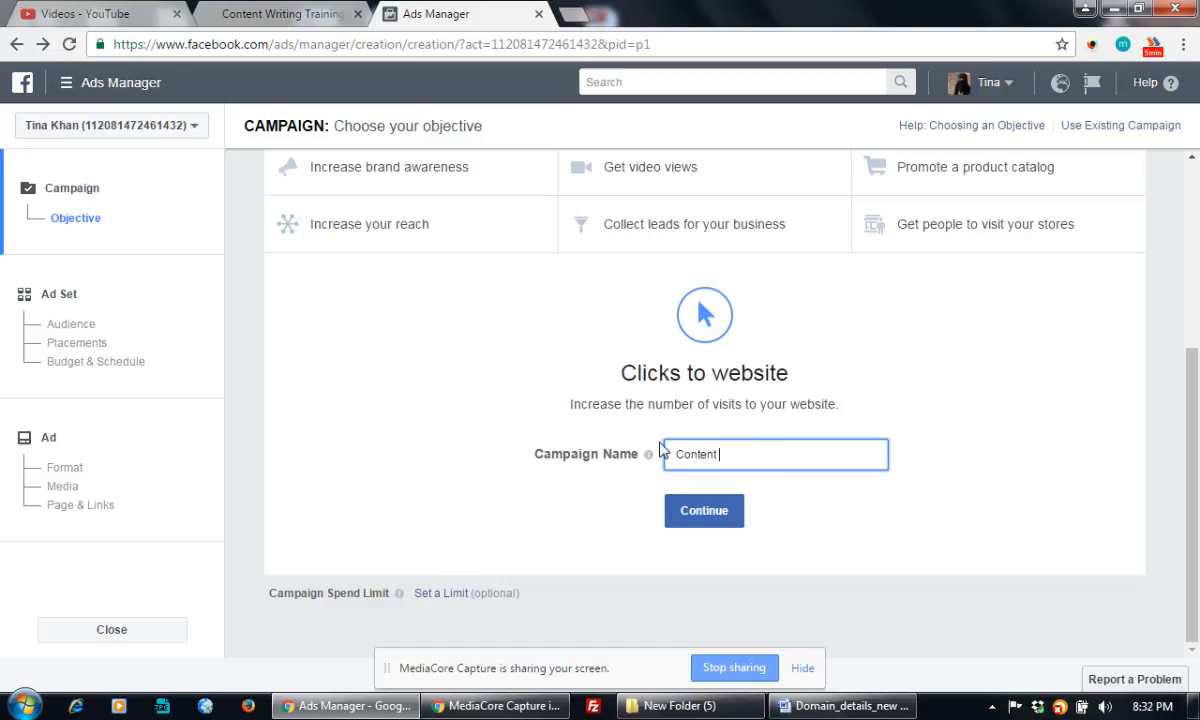
{"action": "type", "text": "Writing"}
{"action": "key", "text": "BackSpace"}
{"action": "key", "text": "BackSpace"}
{"action": "key", "text": "BackSpace"}
{"action": "key", "text": "BackSpace"}
{"action": "type", "text": "ting"}
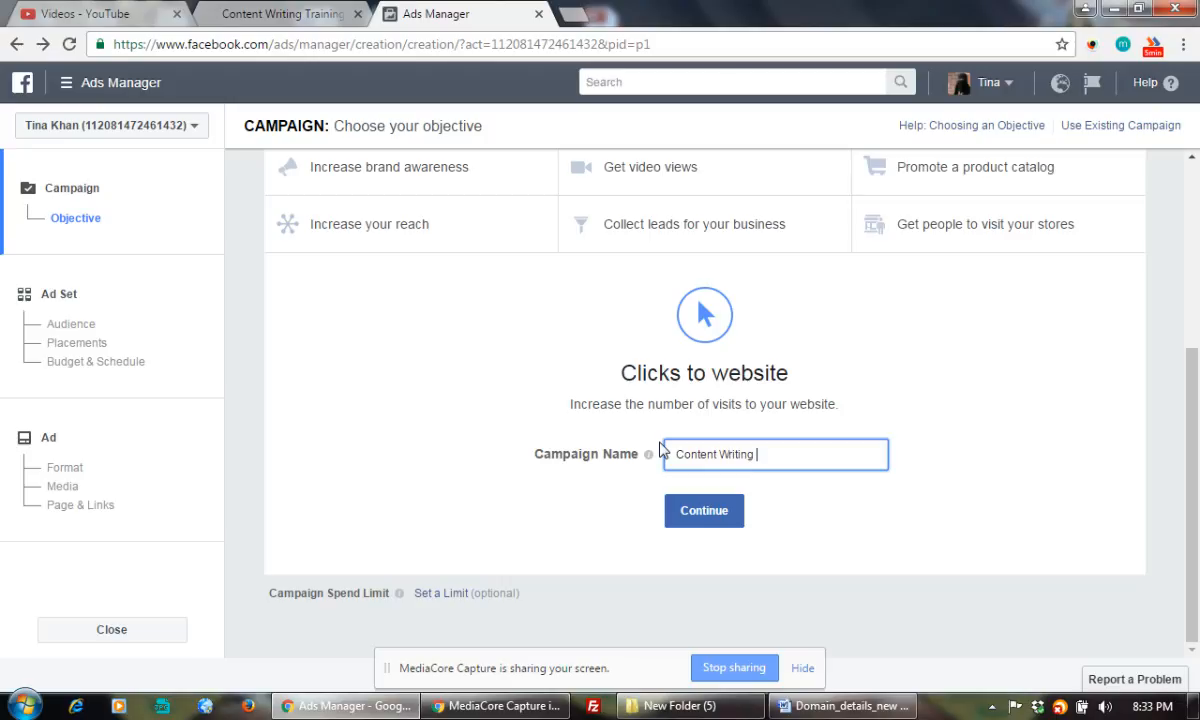
{"action": "type", "text": " Training -"}
{"action": "type", "text": "All West Bengal"}
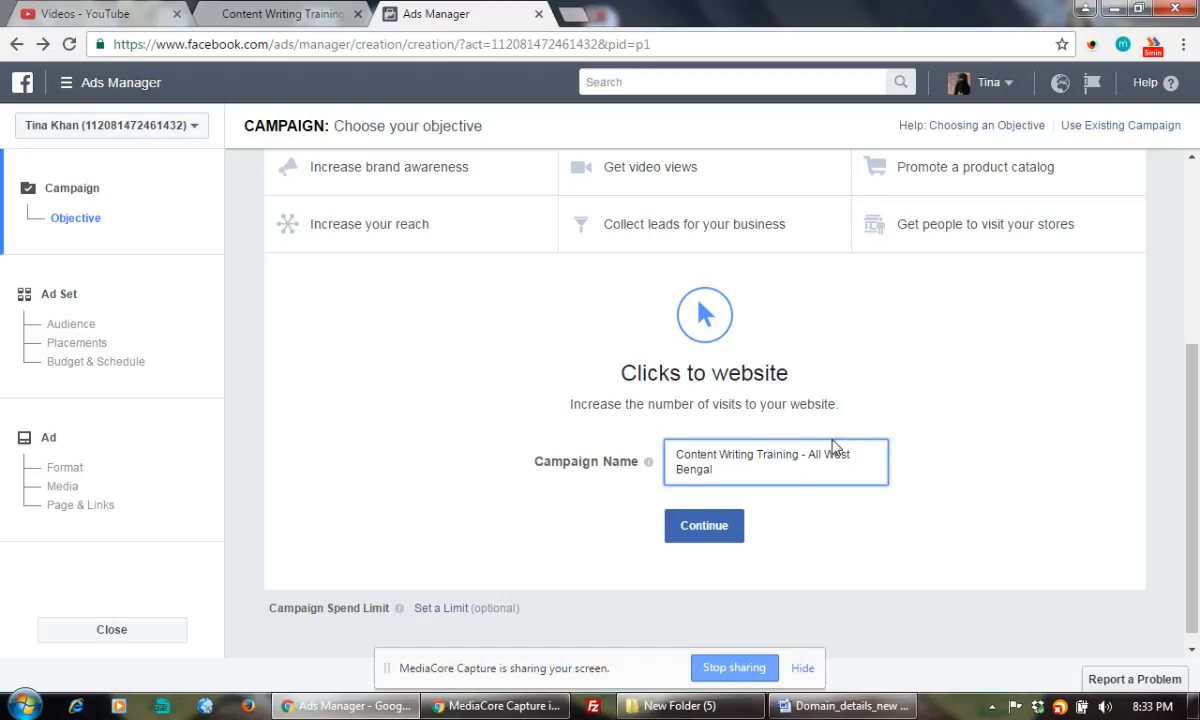
{"action": "left_click", "coordinate": [710, 538]}
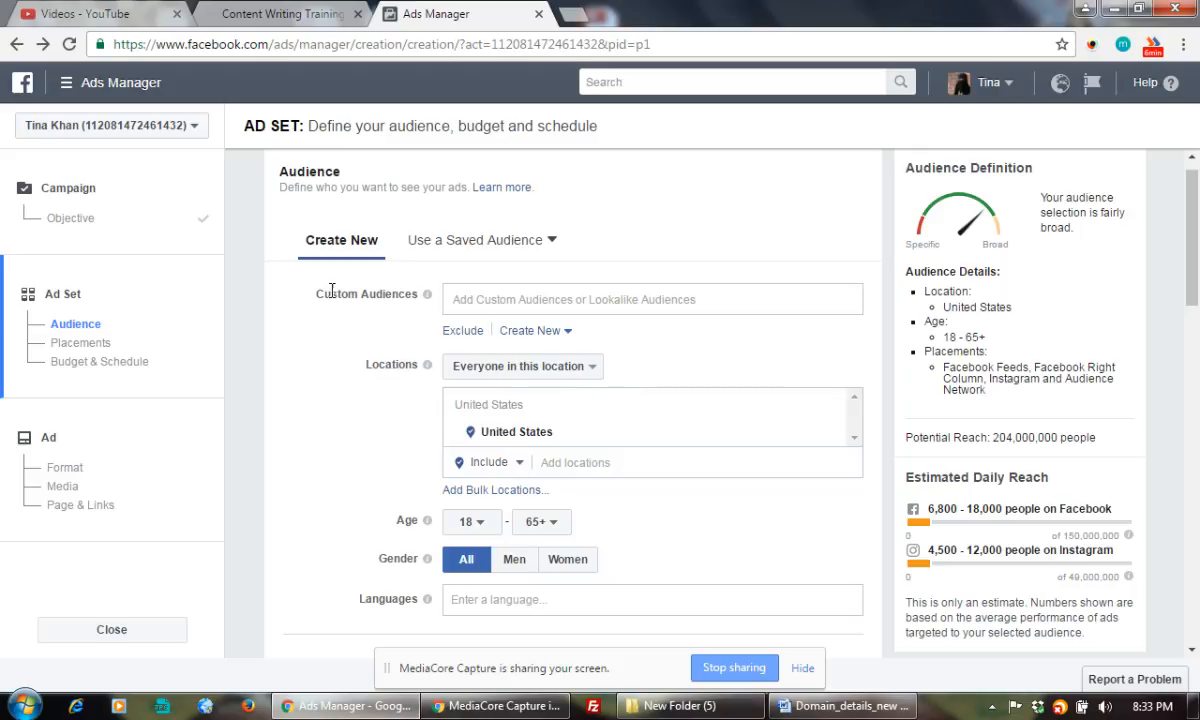
{"action": "left_click", "coordinate": [769, 290]}
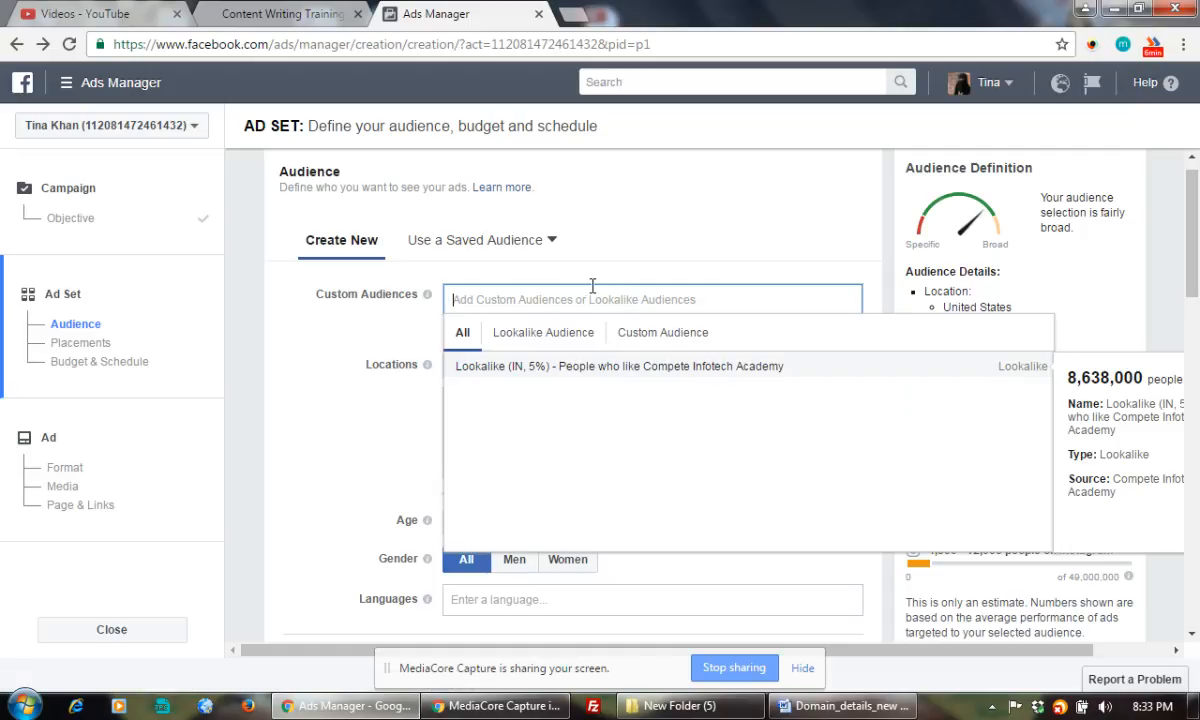
{"action": "left_click", "coordinate": [724, 234]}
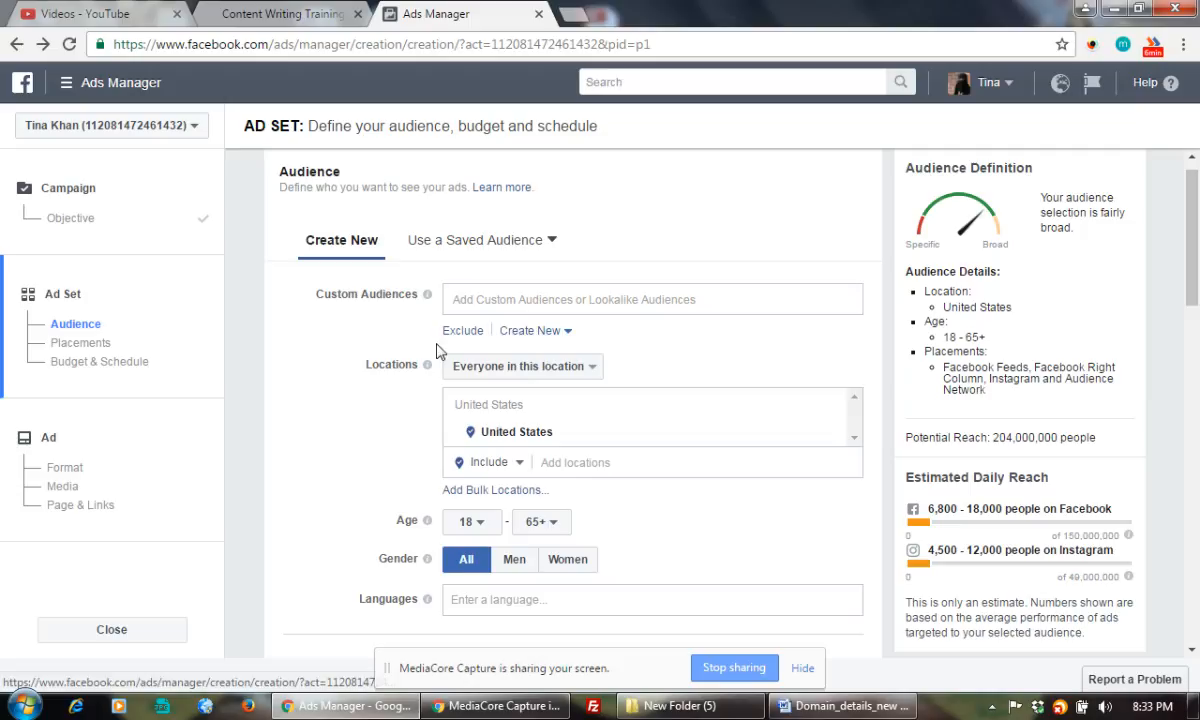
{"action": "left_click", "coordinate": [529, 331]}
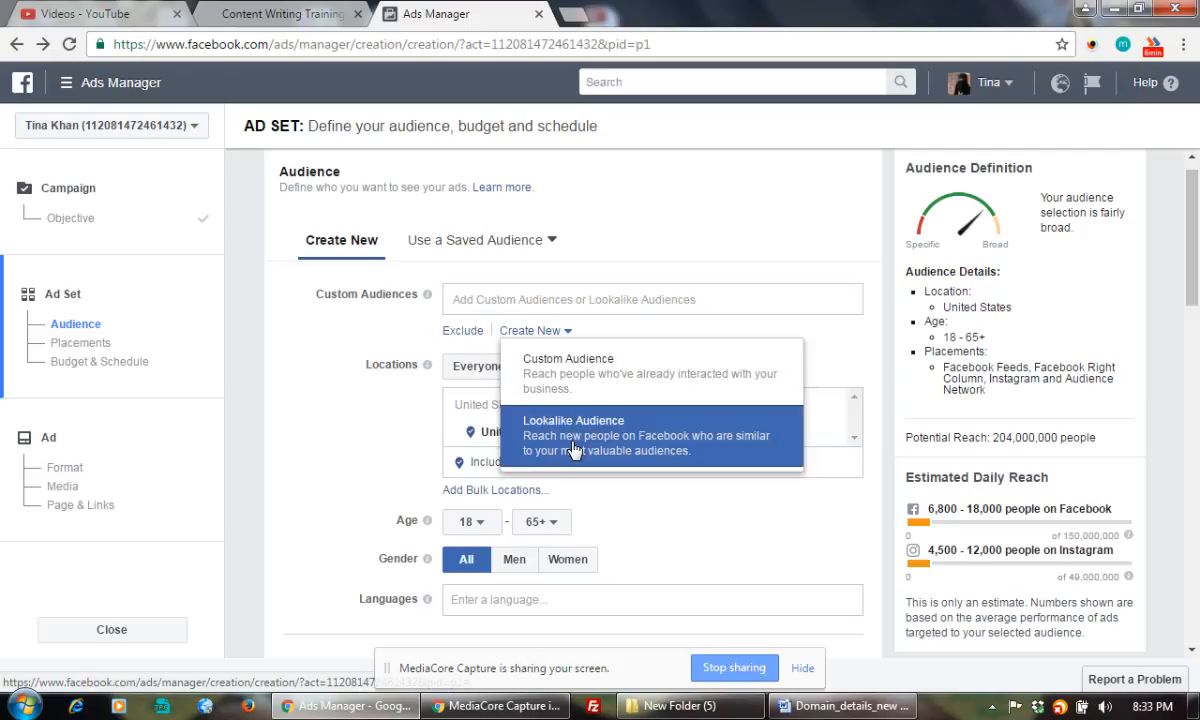
{"action": "left_click", "coordinate": [528, 362]}
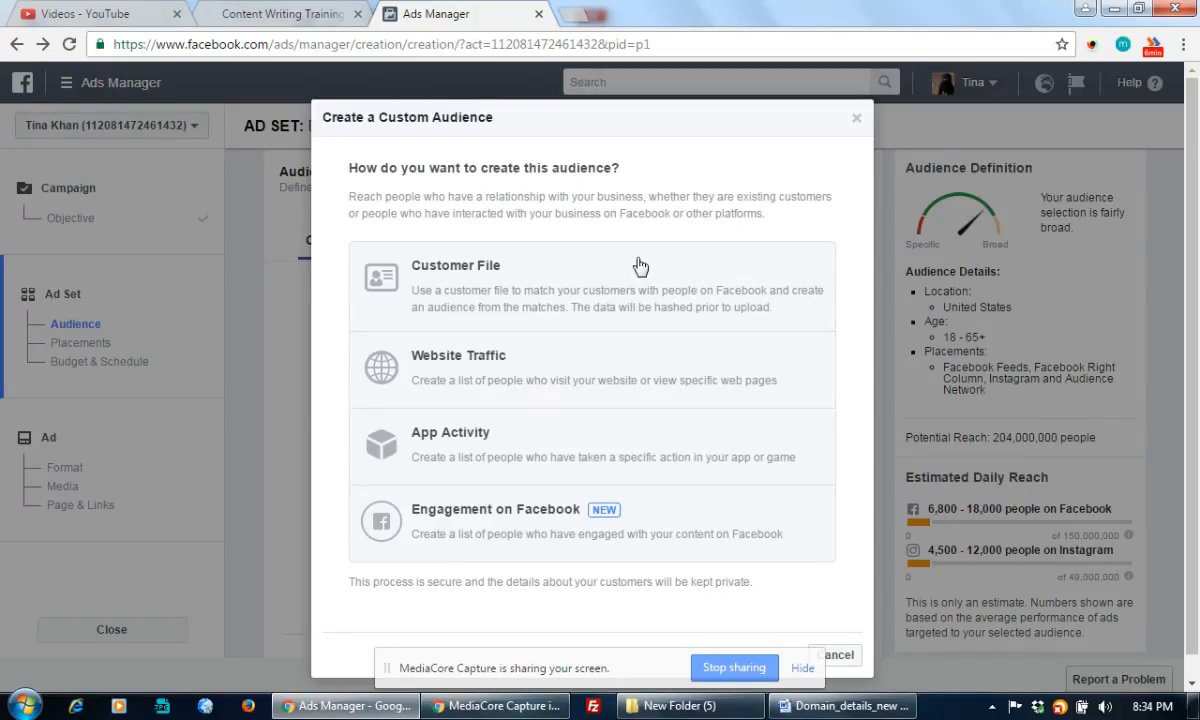
{"action": "left_click", "coordinate": [858, 122]}
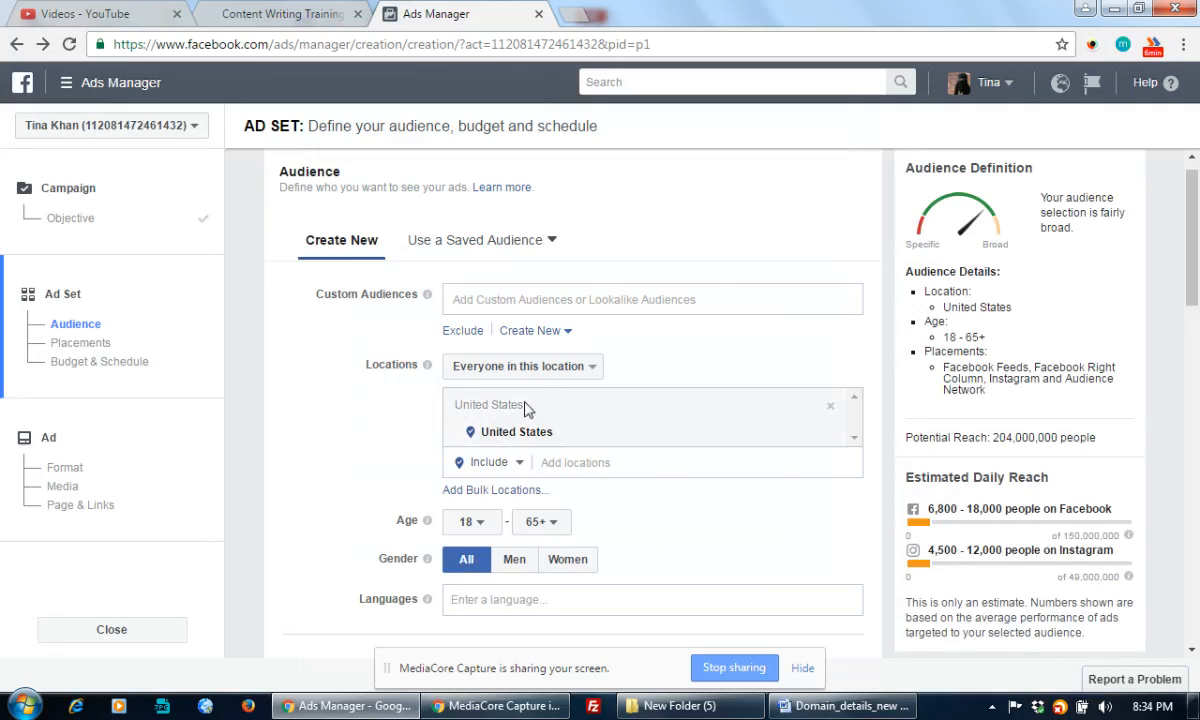
Begin a lookalike audience and browse the list of possible source pages
{"action": "left_click", "coordinate": [532, 332]}
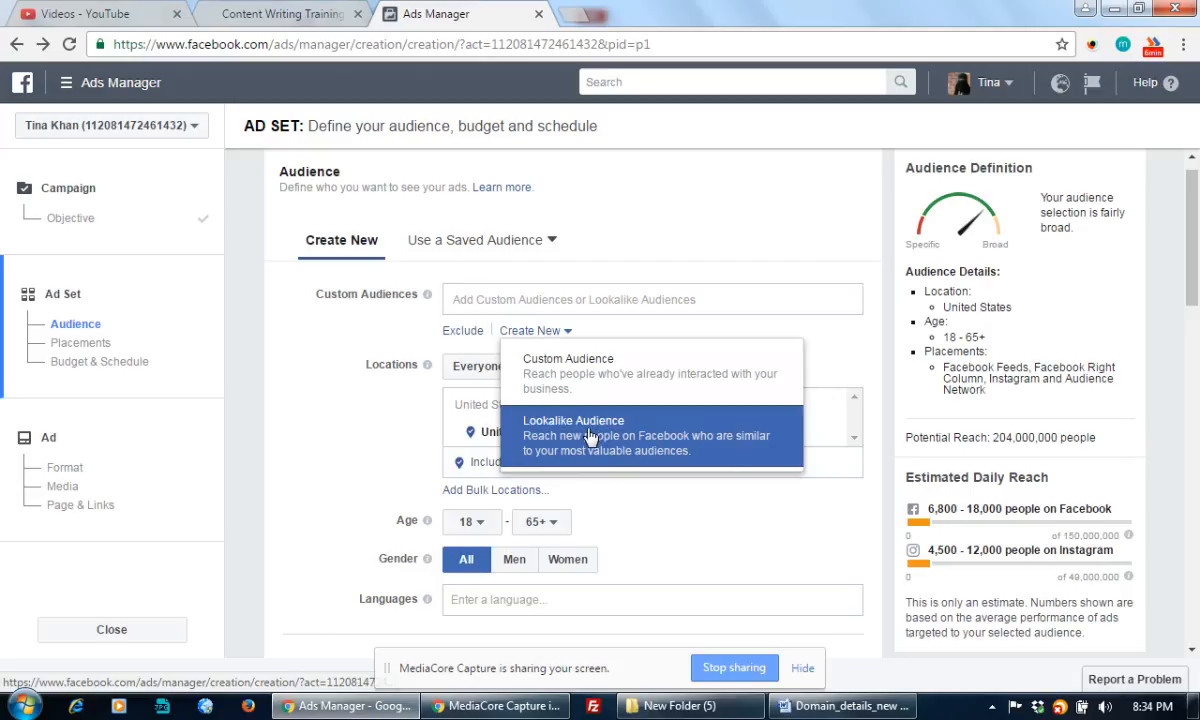
{"action": "left_click", "coordinate": [595, 432]}
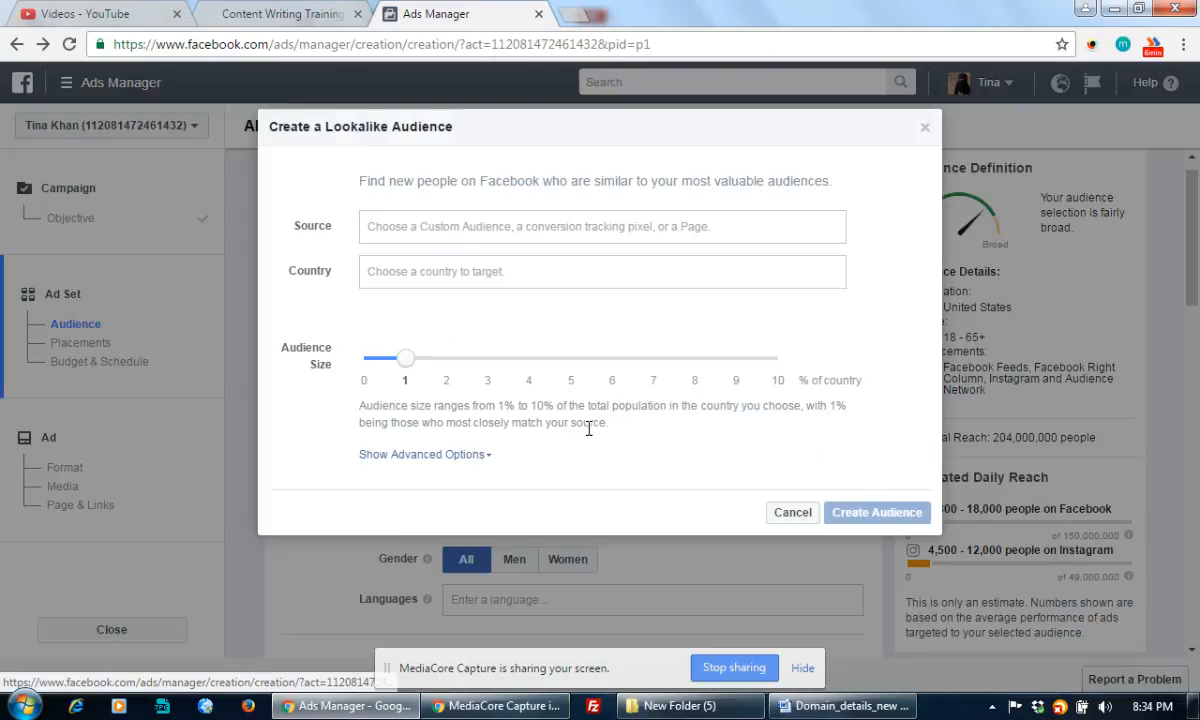
{"action": "left_click", "coordinate": [421, 230]}
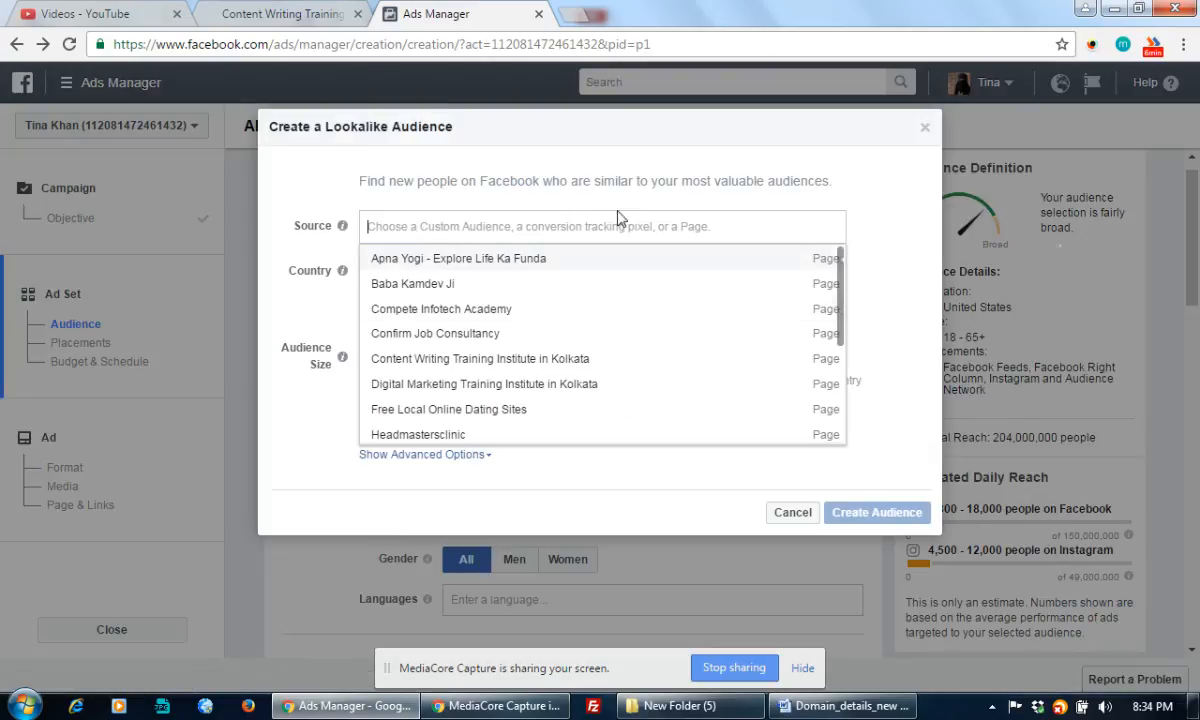
{"action": "left_click", "coordinate": [540, 213]}
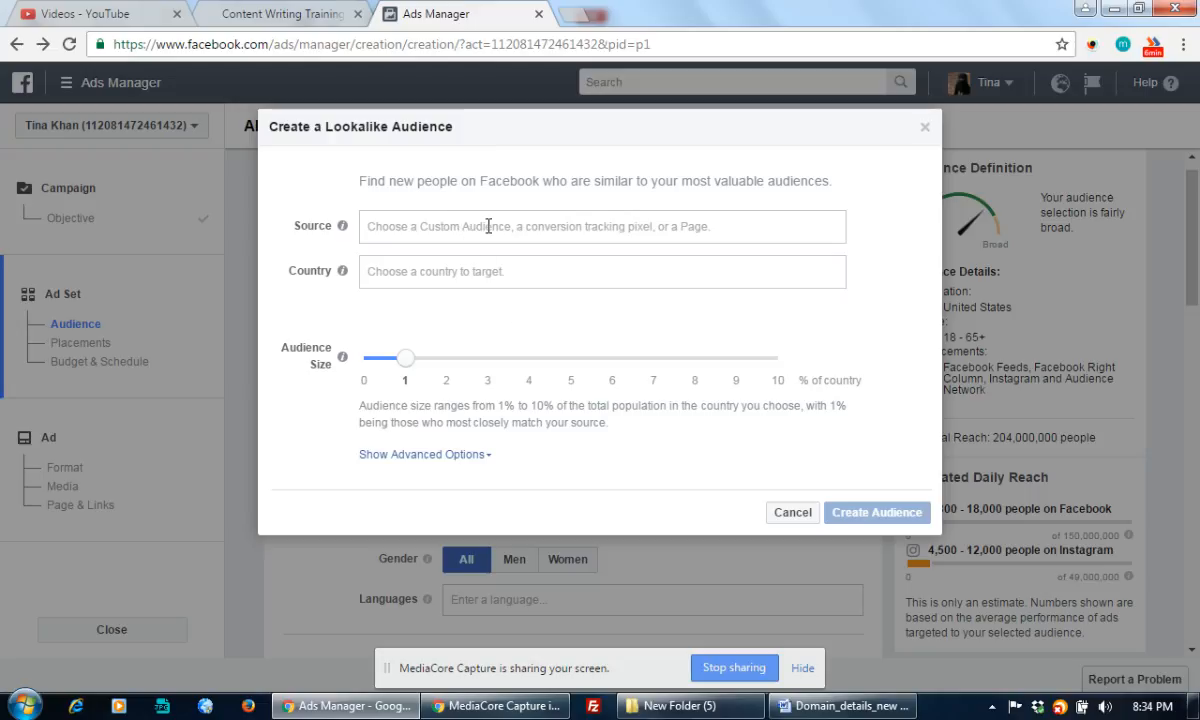
{"action": "left_click", "coordinate": [488, 225]}
Search source pages for 'education' and 'training', then cancel the lookalike audience
{"action": "type", "text": "edu"}
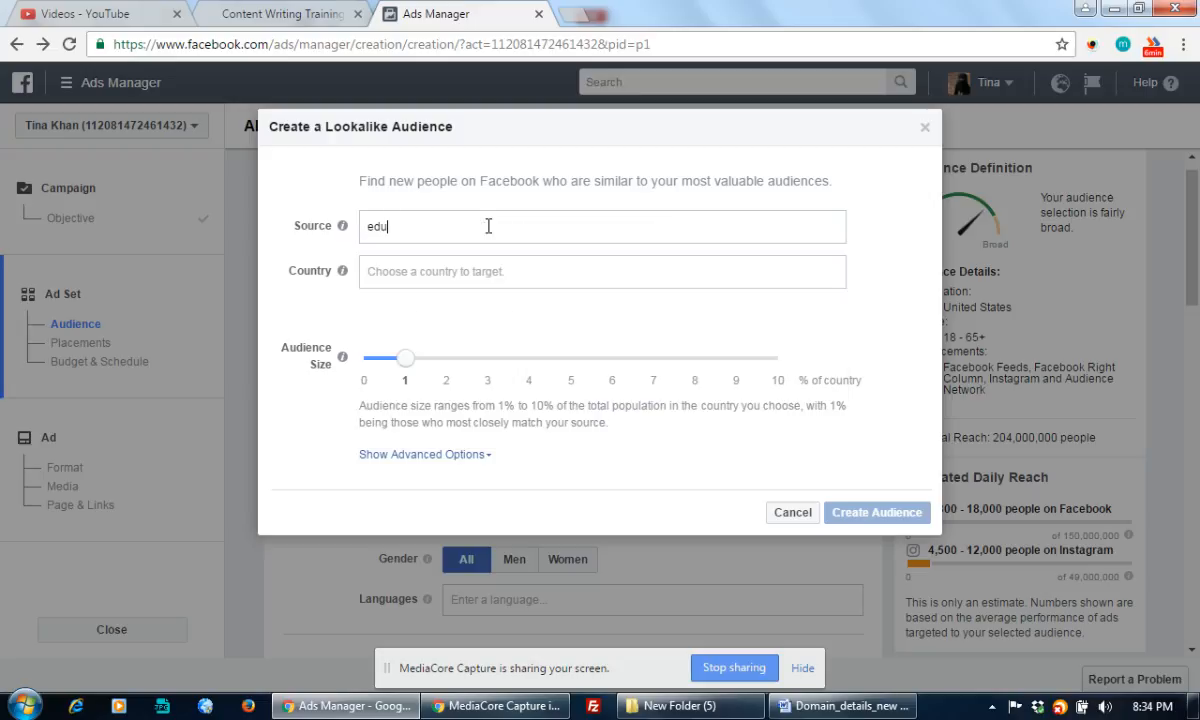
{"action": "type", "text": "cation"}
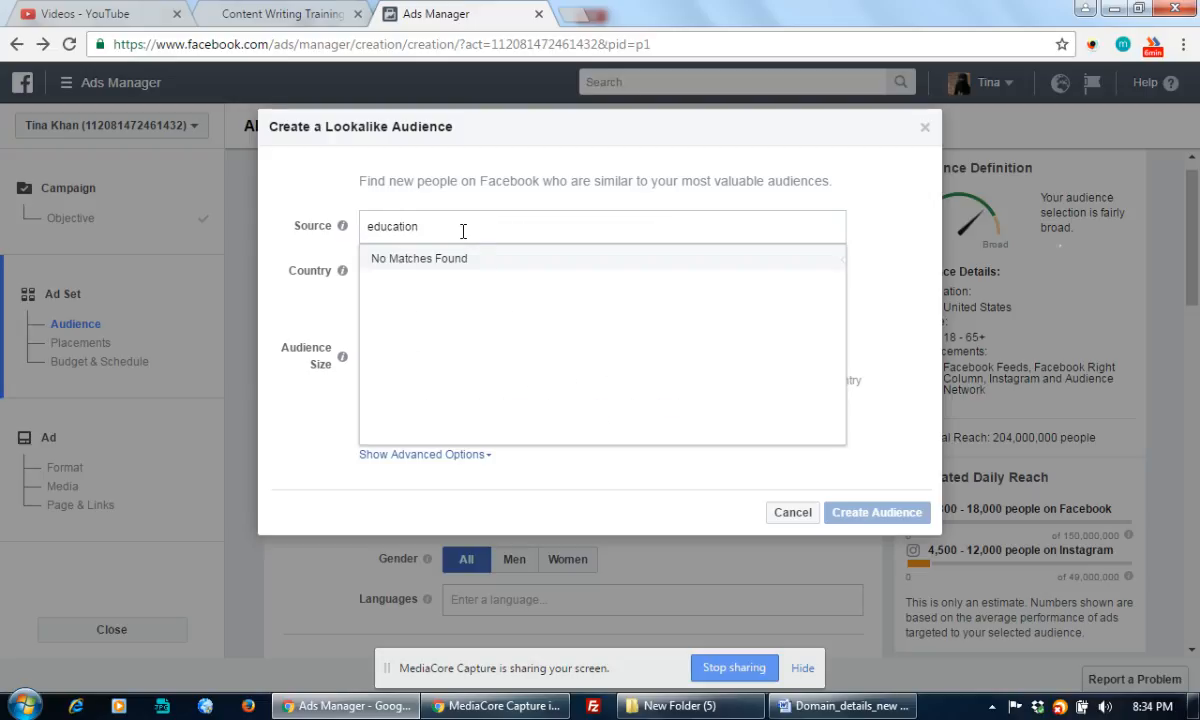
{"action": "left_click_drag", "start_coordinate": [432, 227], "coordinate": [340, 229]}
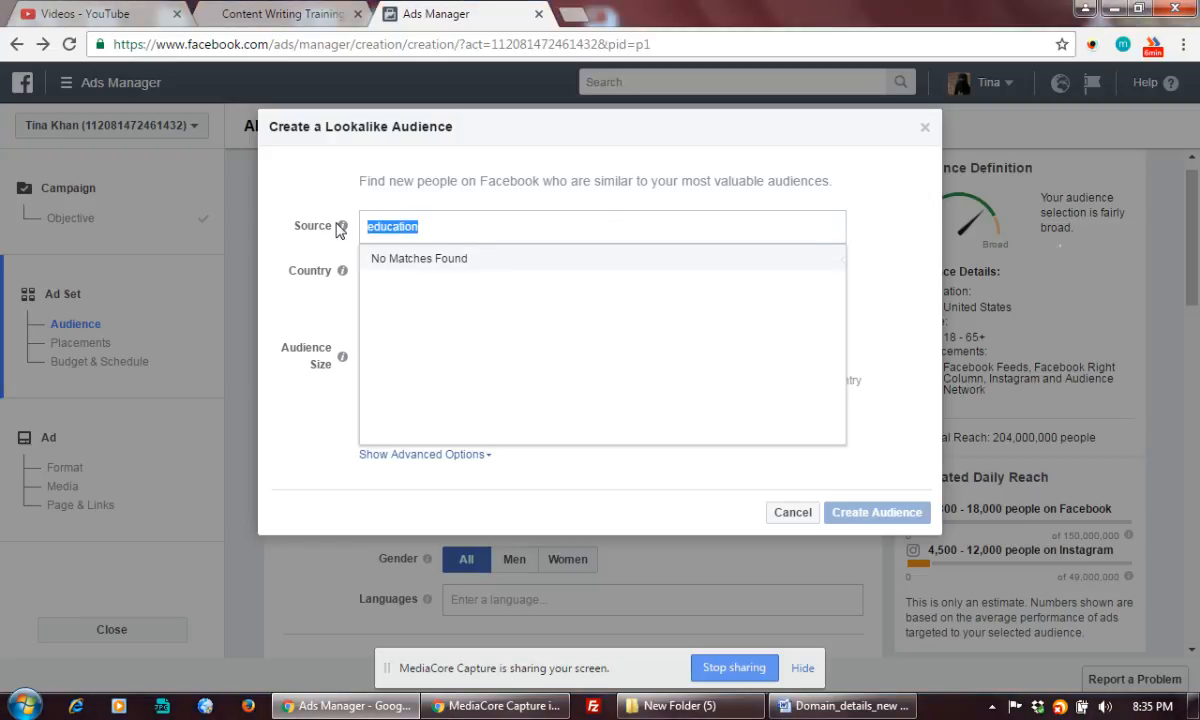
{"action": "type", "text": "training"}
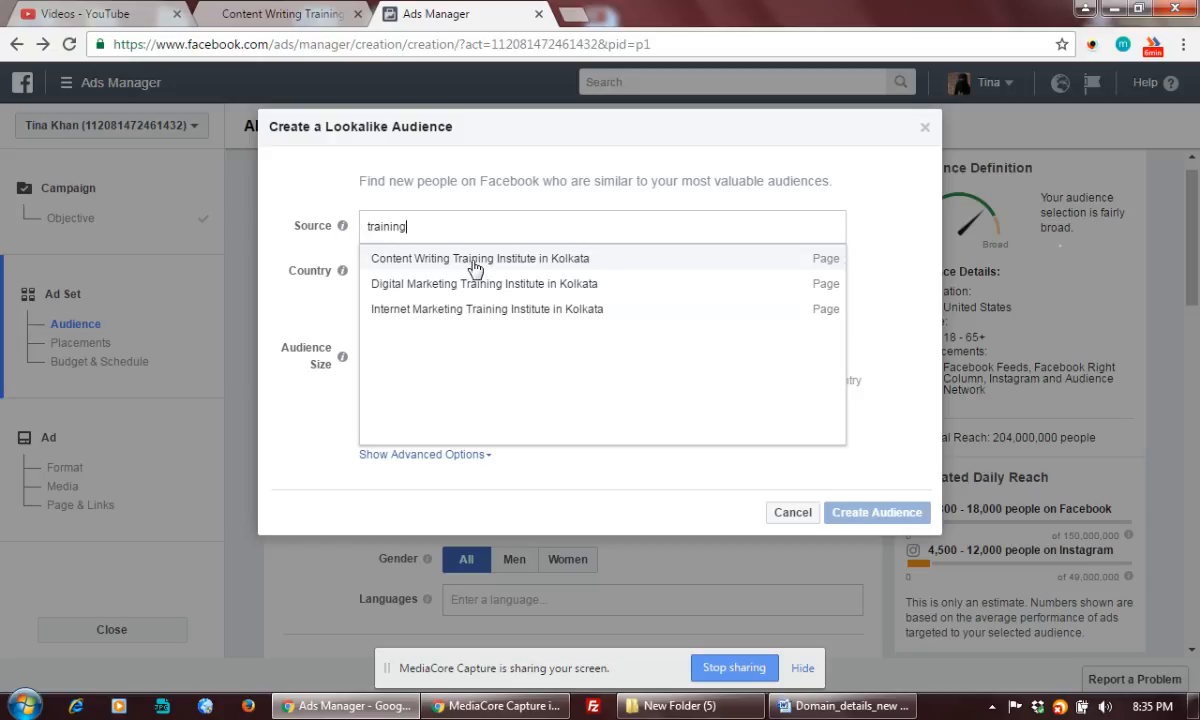
{"action": "key", "text": "BackSpace"}
{"action": "key", "text": "BackSpace"}
{"action": "key", "text": "BackSpace"}
{"action": "key", "text": "BackSpace"}
{"action": "key", "text": "BackSpace"}
{"action": "key", "text": "BackSpace"}
{"action": "key", "text": "BackSpace"}
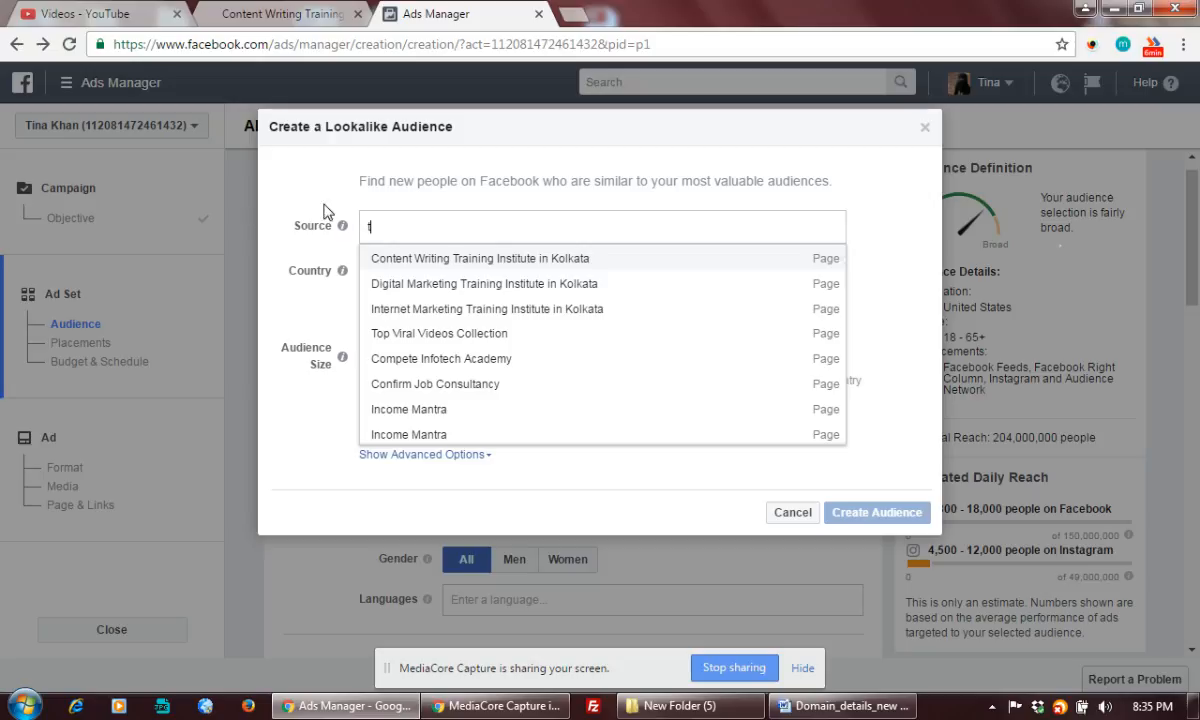
{"action": "left_click", "coordinate": [790, 512]}
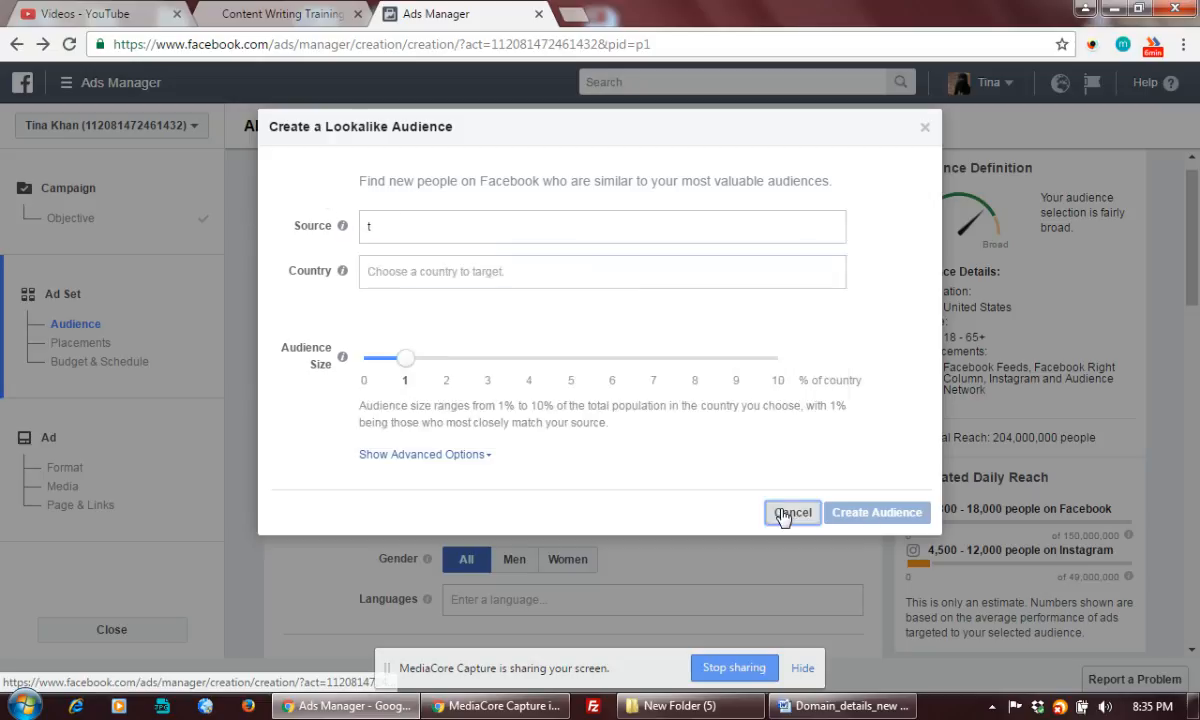
{"action": "left_click", "coordinate": [558, 331]}
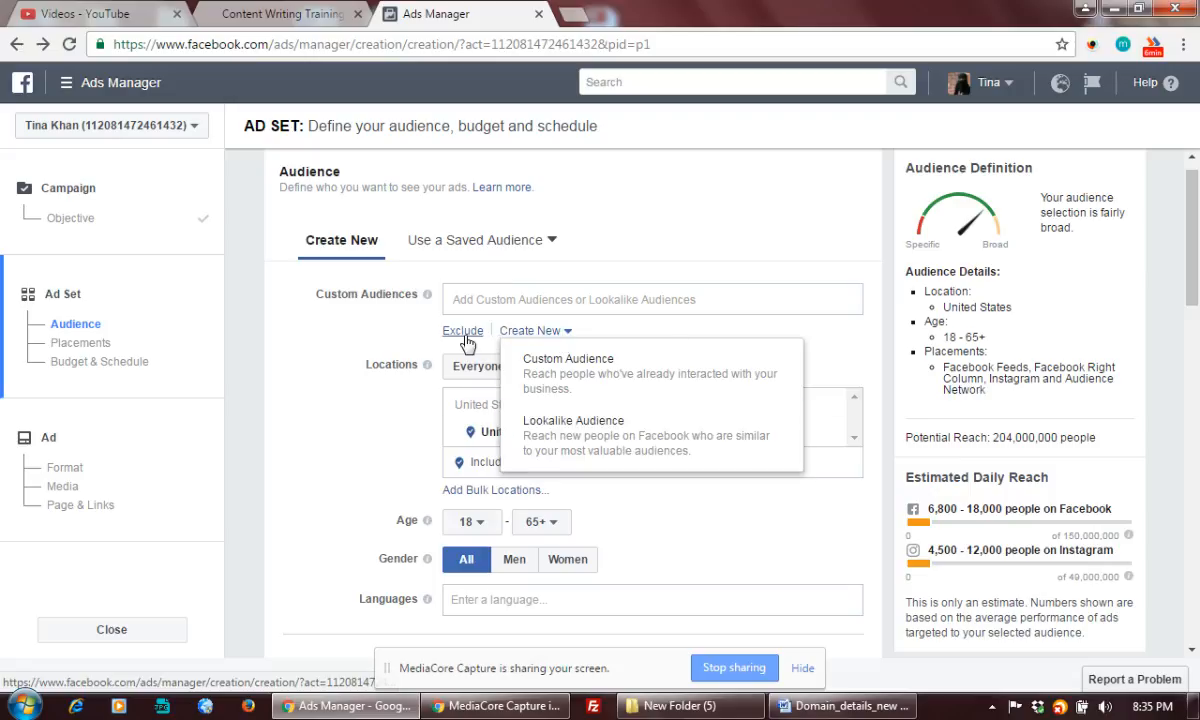
Add 'Lookalike (IN, 5%) - People who like Compete Infotech Academy' to Custom Audiences
{"action": "left_click", "coordinate": [678, 290]}
{"action": "left_click", "coordinate": [678, 290]}
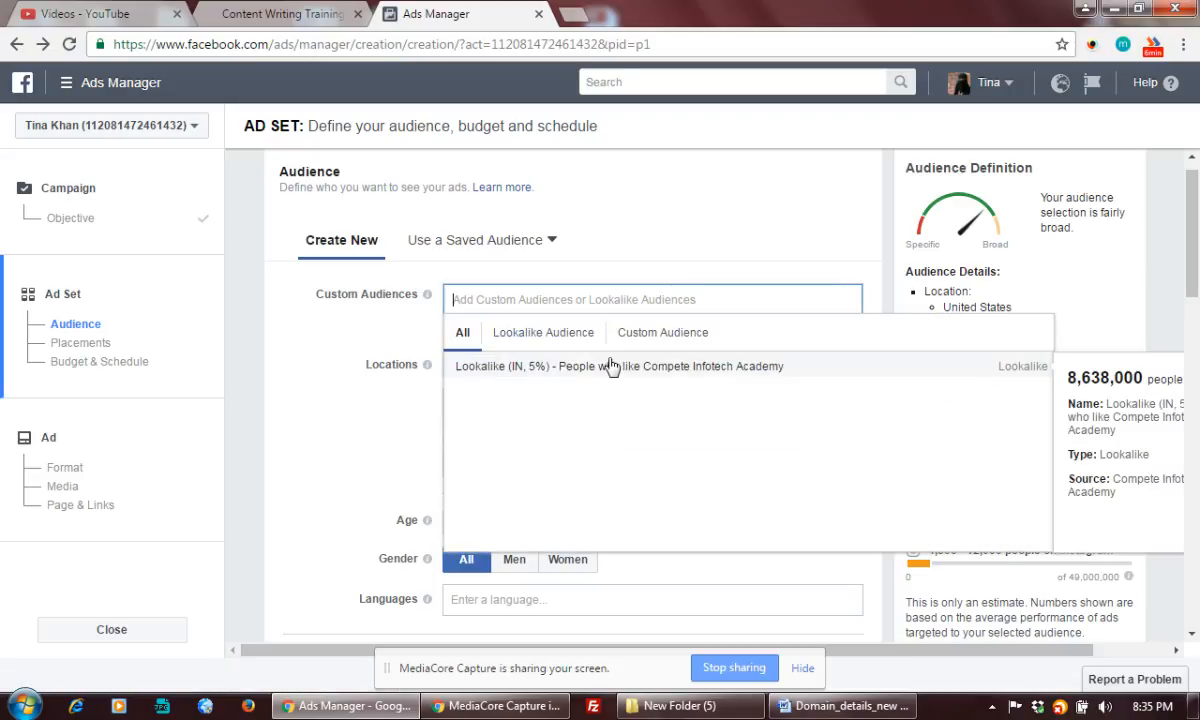
{"action": "left_click", "coordinate": [690, 368]}
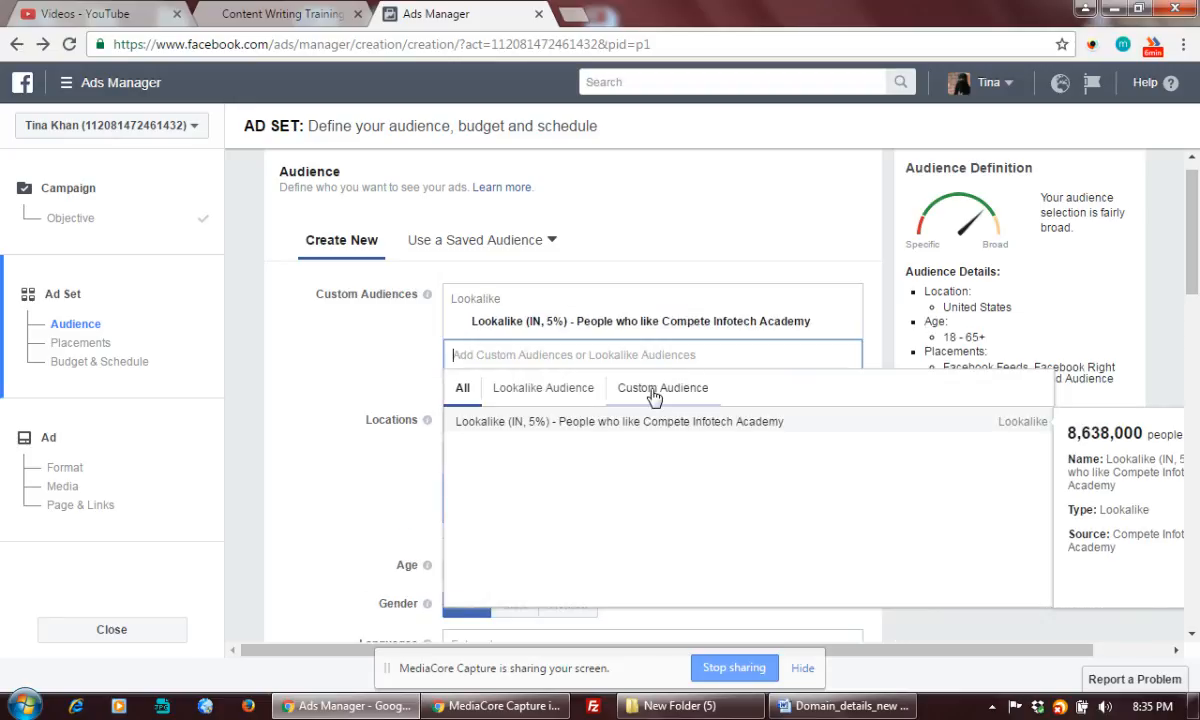
{"action": "left_click", "coordinate": [688, 200]}
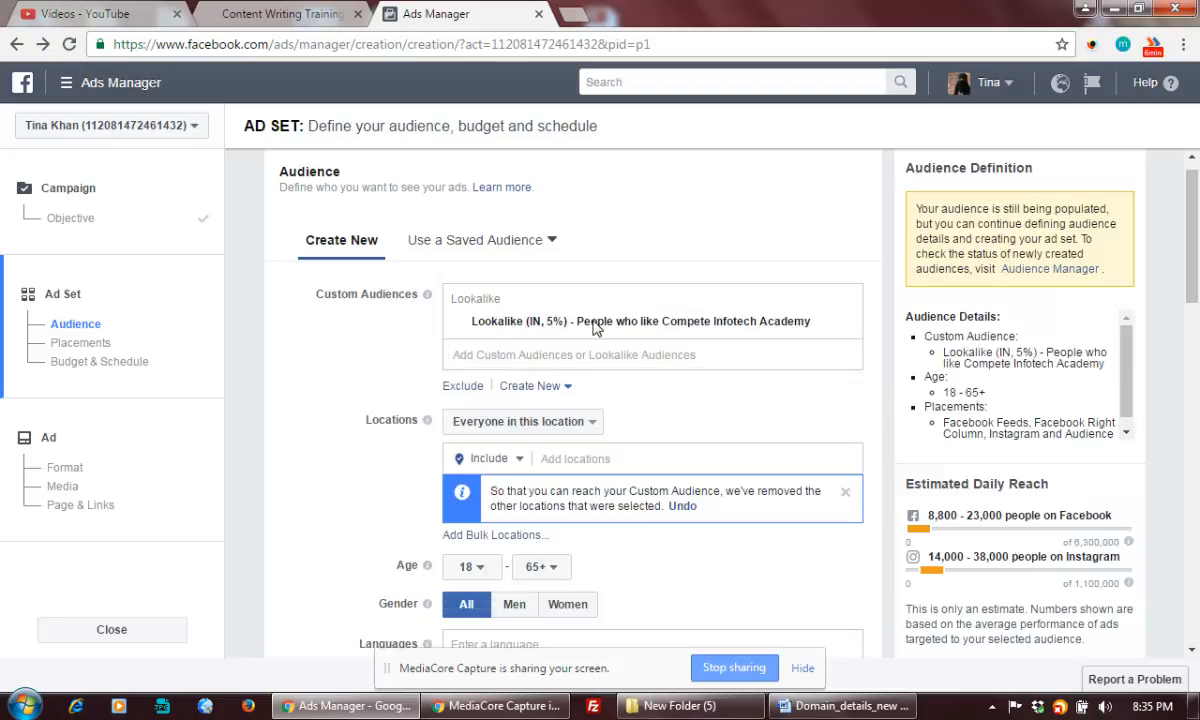
{"action": "left_click", "coordinate": [568, 460]}
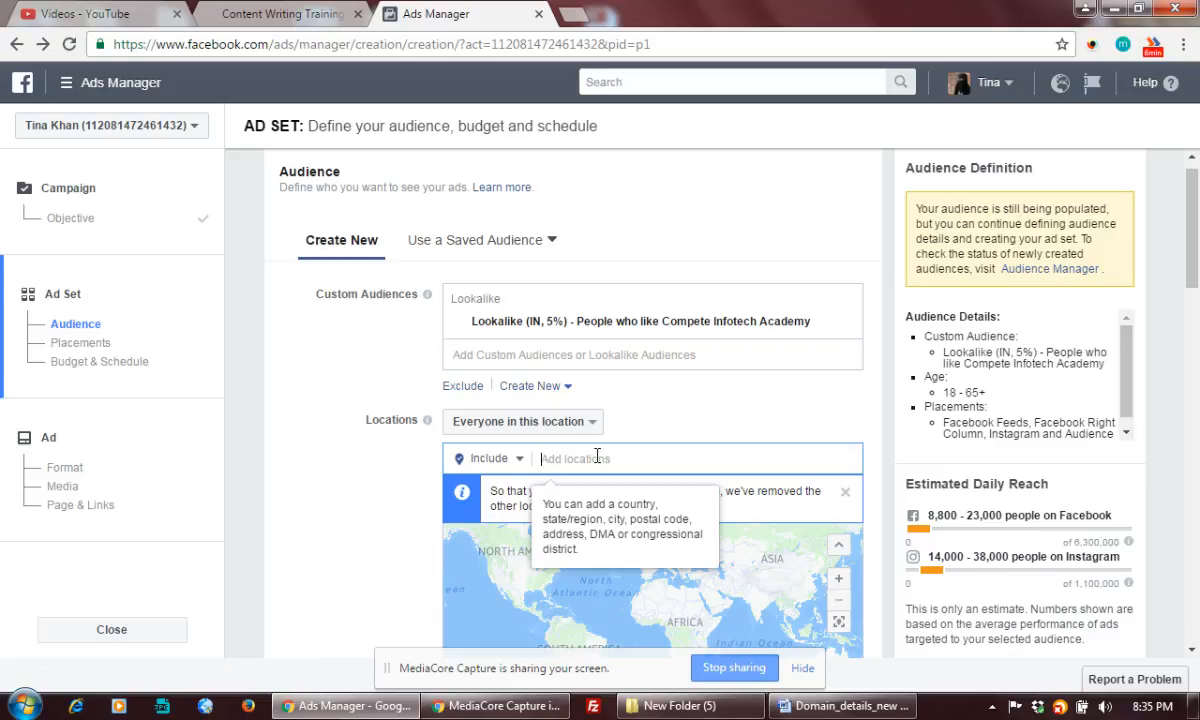
Search 'West benga' and add West Bengal, India as the target location
{"action": "type", "text": "West bengal"}
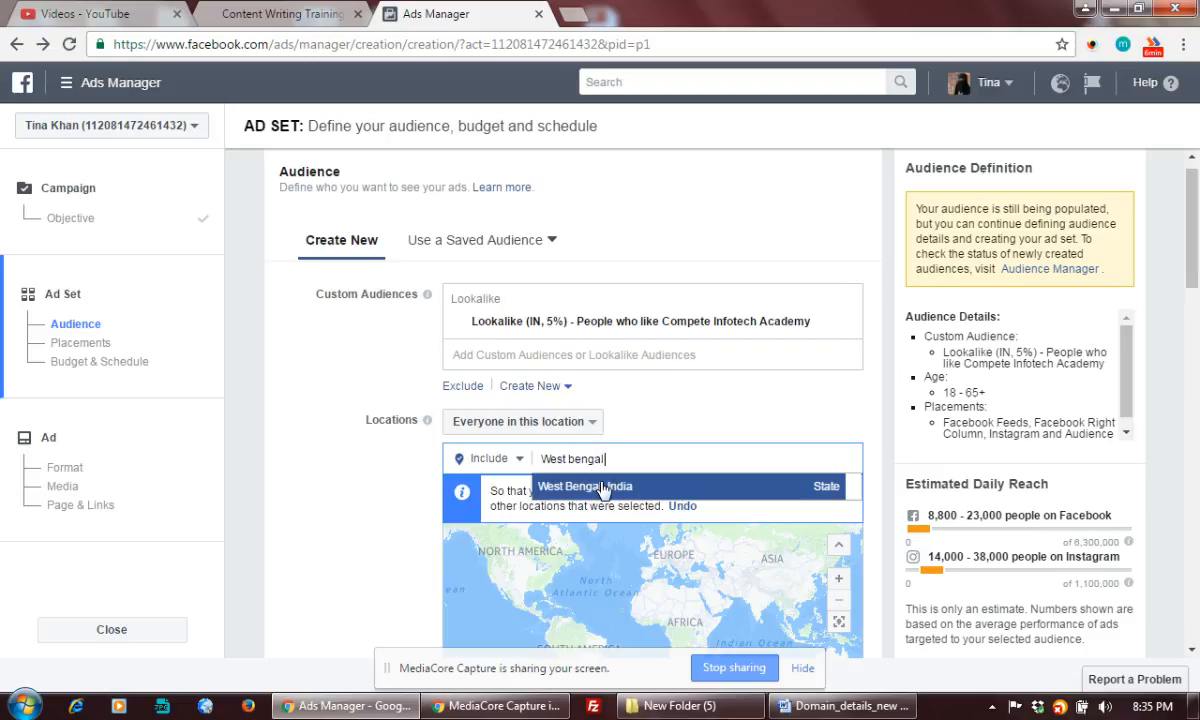
{"action": "left_click", "coordinate": [603, 488]}
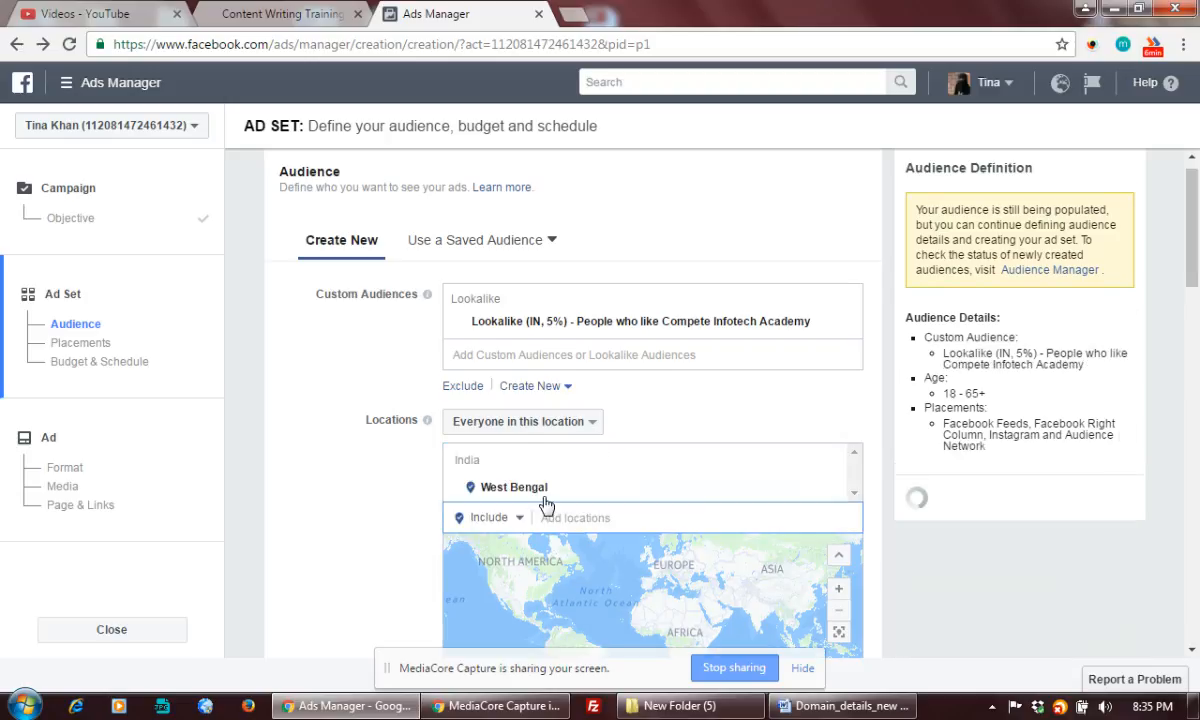
{"action": "scroll", "coordinate": [344, 501], "scroll_direction": "down", "scroll_amount": 3}
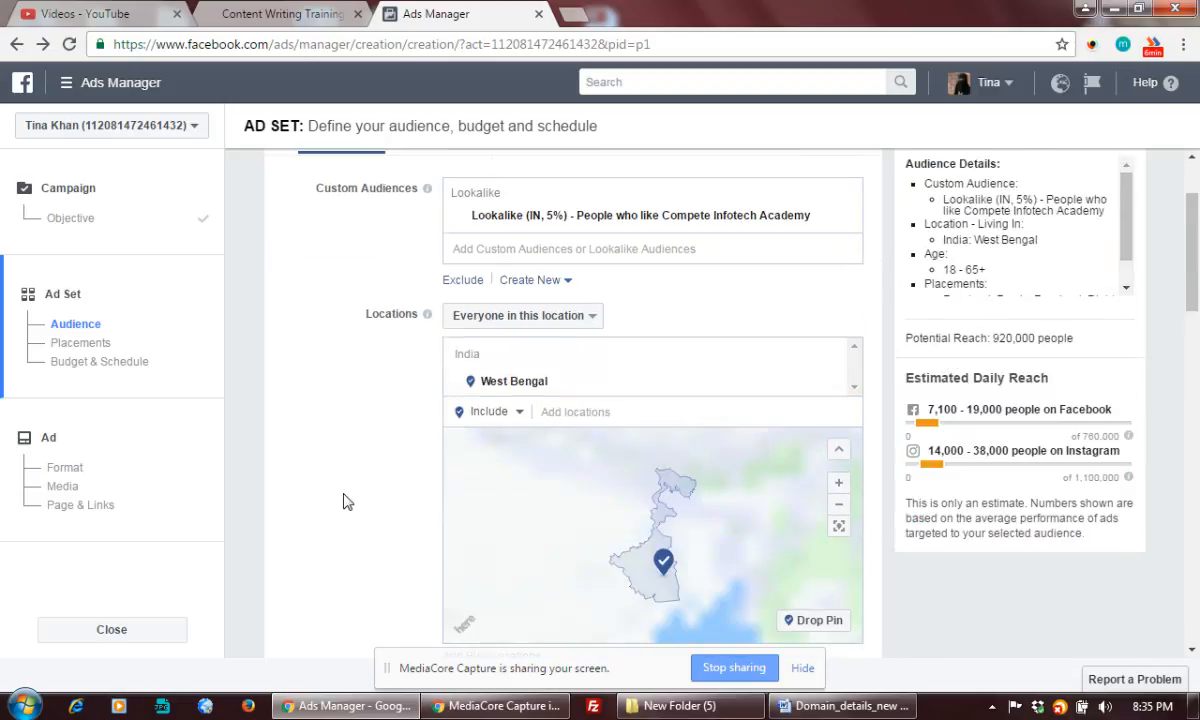
{"action": "scroll", "coordinate": [343, 500], "scroll_direction": "down", "scroll_amount": 1}
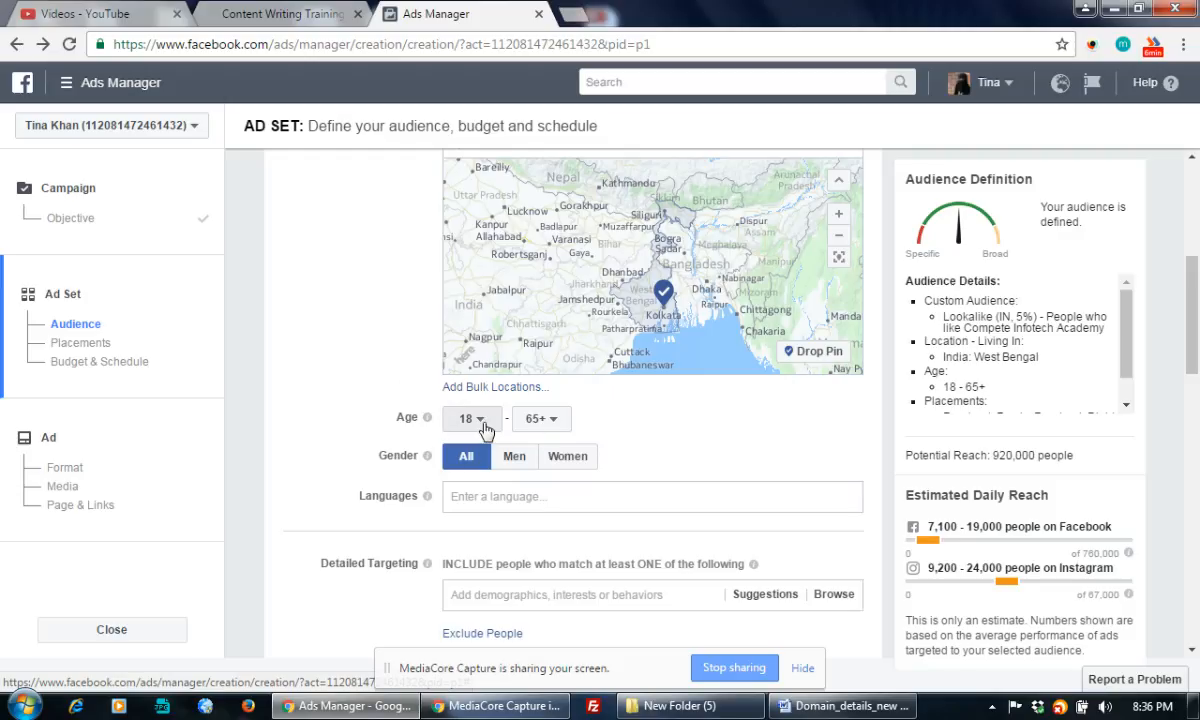
Set the audience minimum age to 22 and maximum age to 45
{"action": "left_click", "coordinate": [558, 428]}
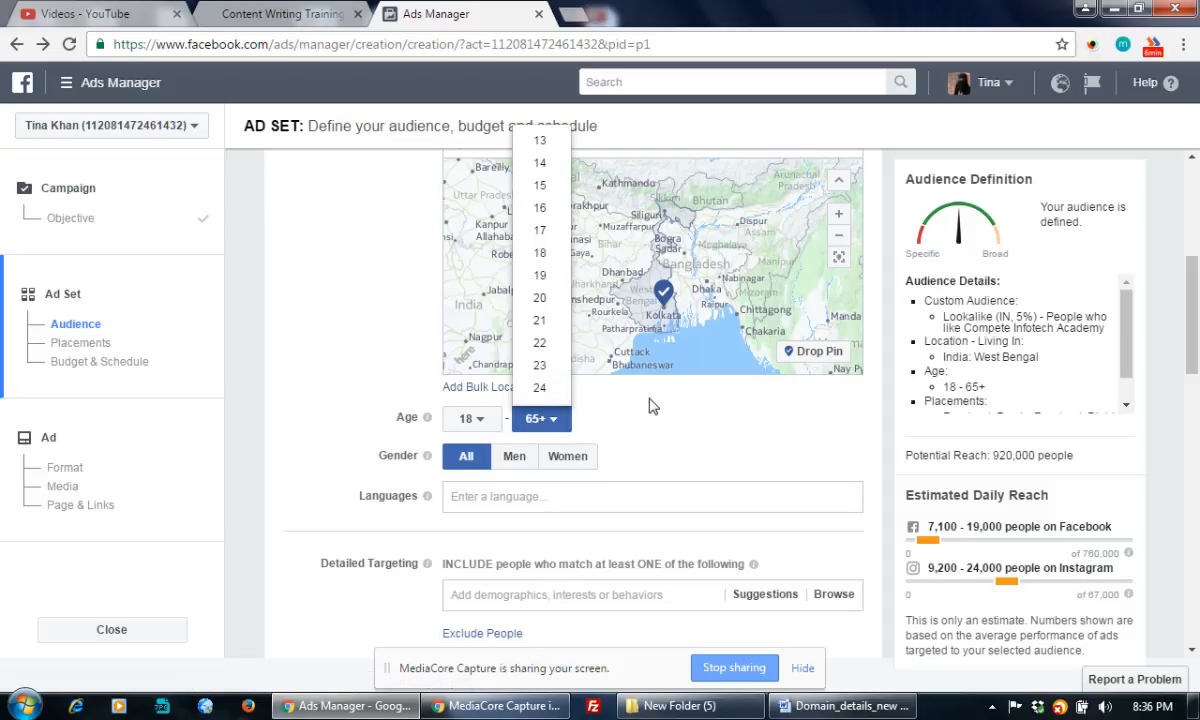
{"action": "left_click", "coordinate": [468, 418]}
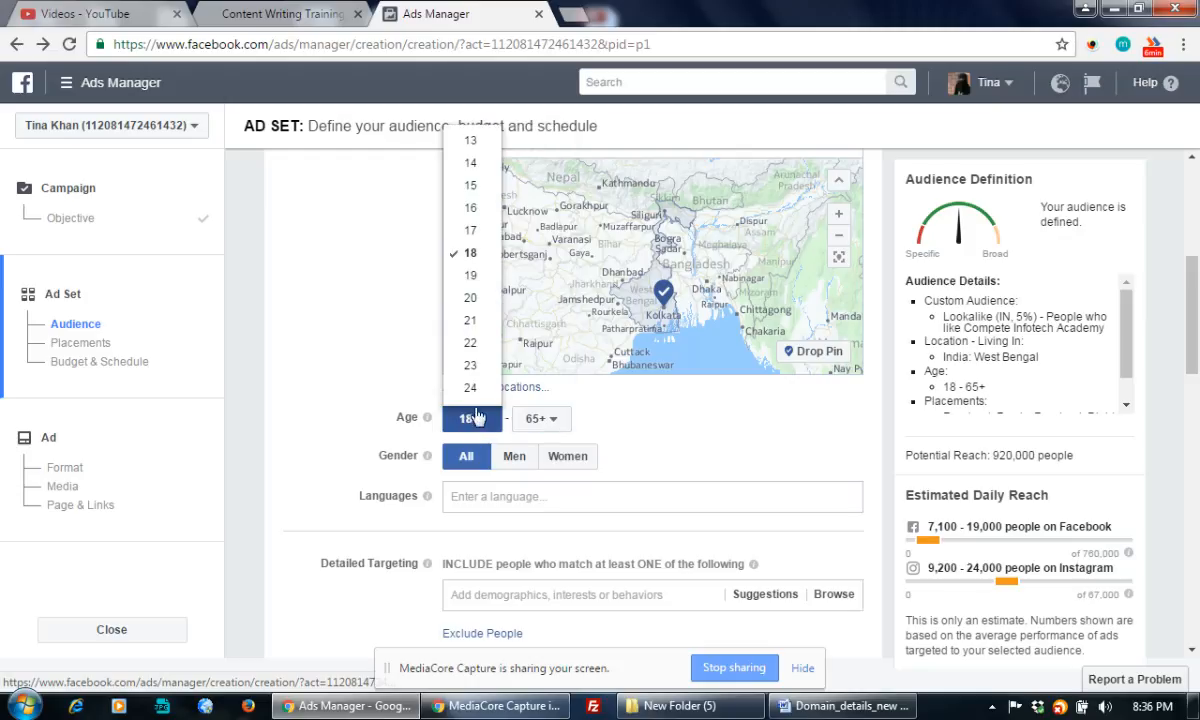
{"action": "left_click", "coordinate": [546, 428]}
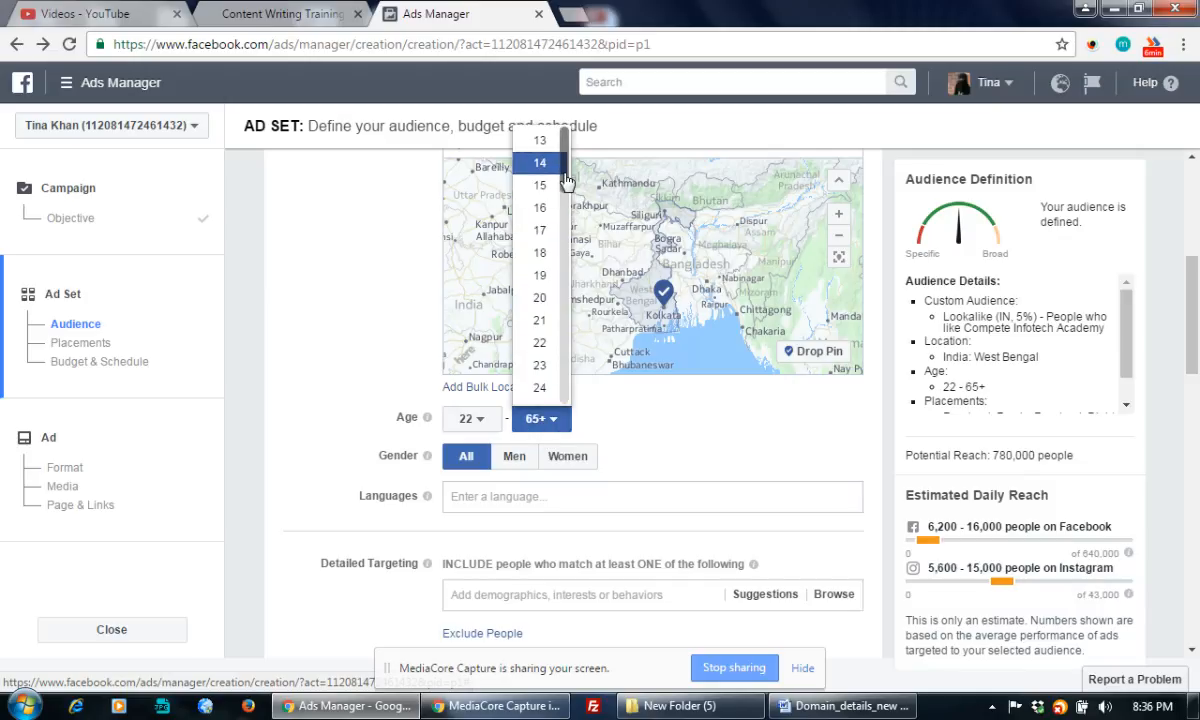
{"action": "left_click_drag", "start_coordinate": [565, 162], "coordinate": [566, 302]}
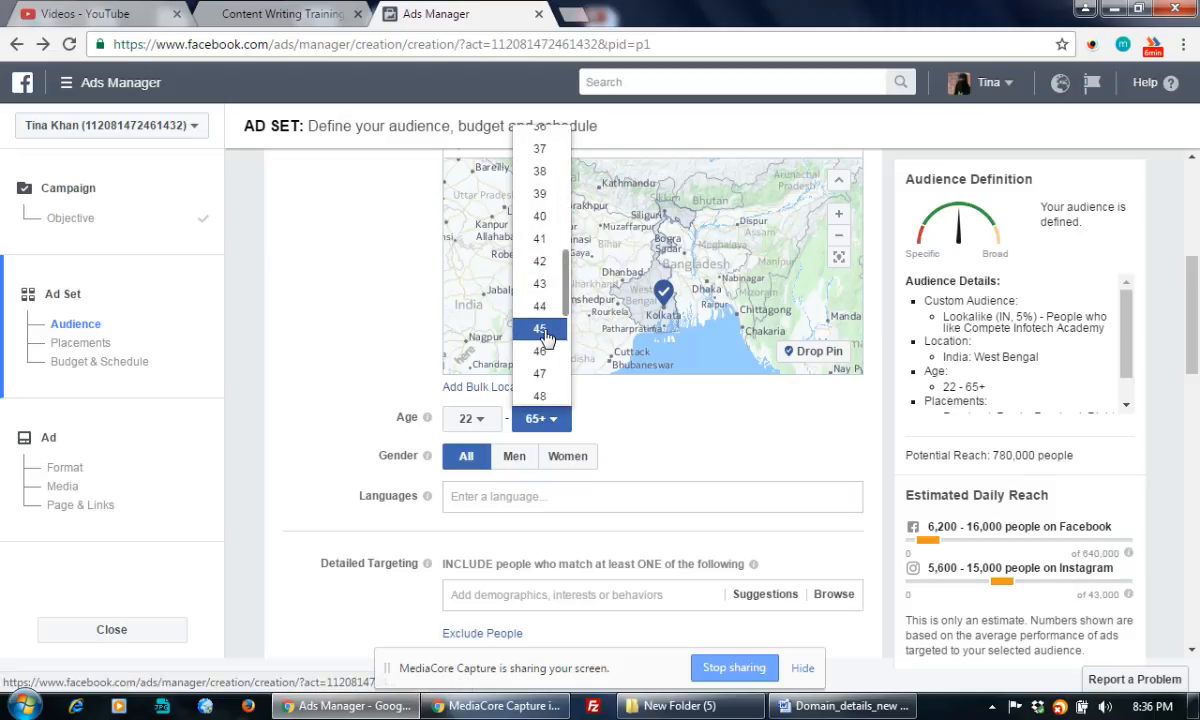
{"action": "left_click", "coordinate": [695, 442]}
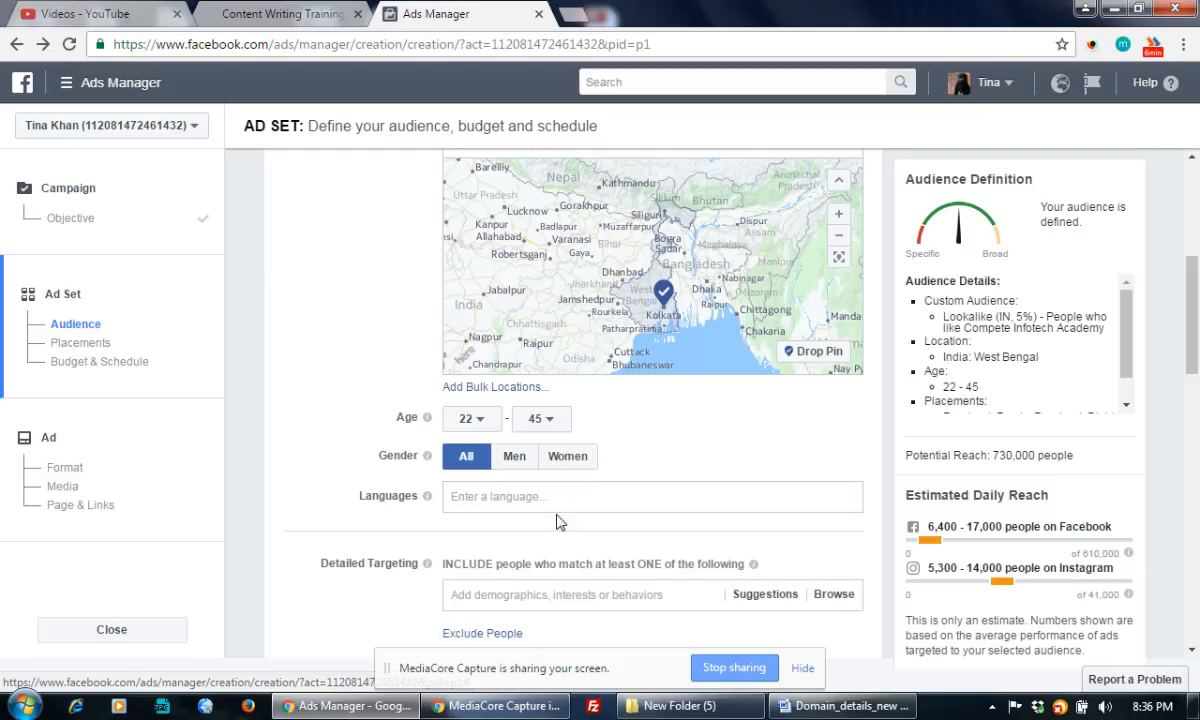
{"action": "left_click", "coordinate": [528, 497]}
Add Bengali, English (All) and Hindi as target languages, bringing potential reach to 710,000
{"action": "scroll", "coordinate": [783, 448], "scroll_direction": "down", "scroll_amount": 1}
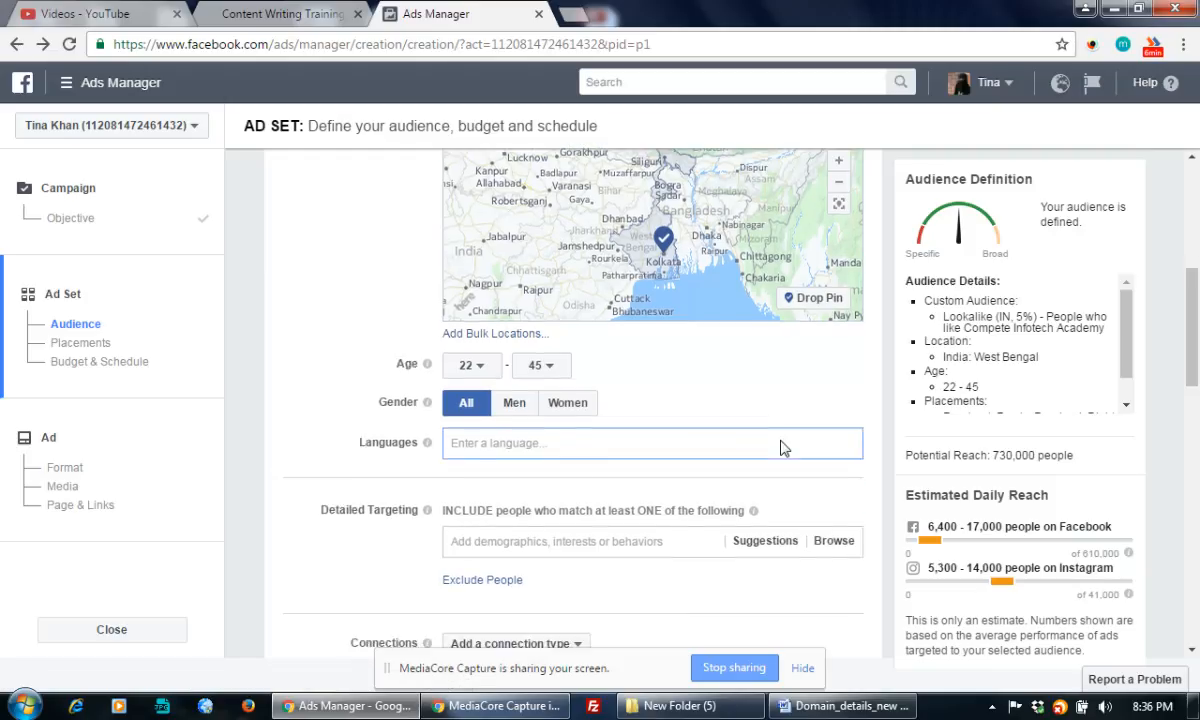
{"action": "scroll", "coordinate": [783, 448], "scroll_direction": "down", "scroll_amount": 2}
{"action": "scroll", "coordinate": [783, 448], "scroll_direction": "up", "scroll_amount": 1}
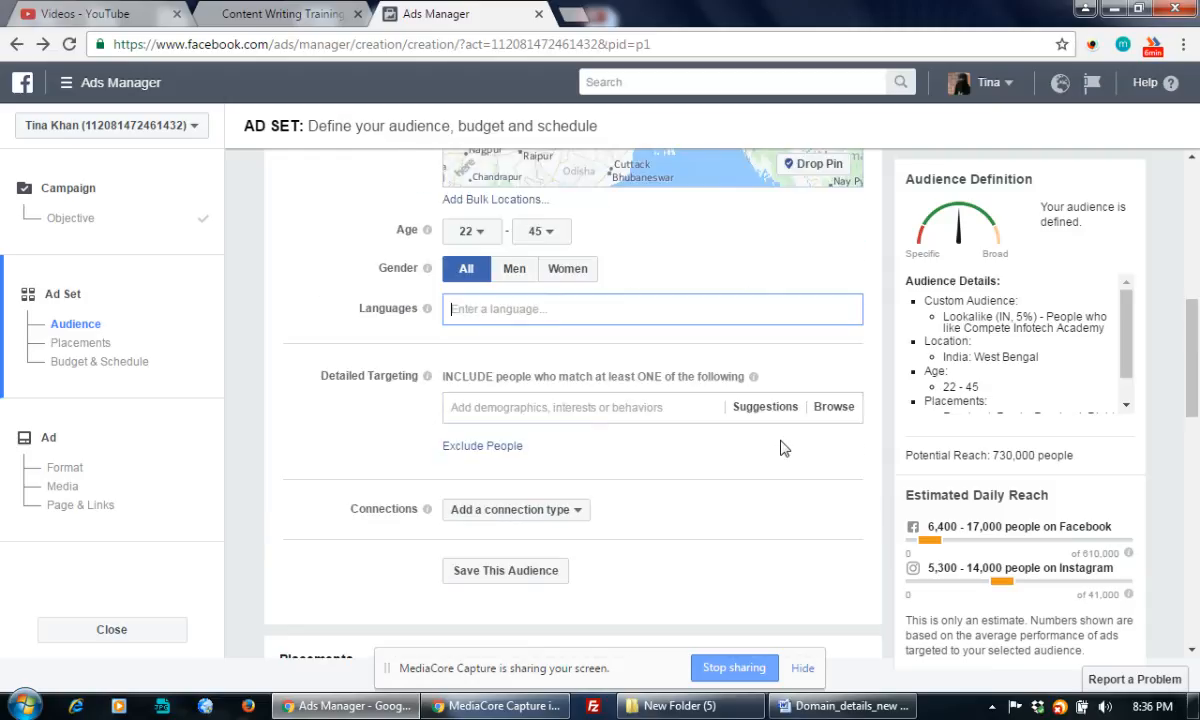
{"action": "scroll", "coordinate": [783, 448], "scroll_direction": "up", "scroll_amount": 1}
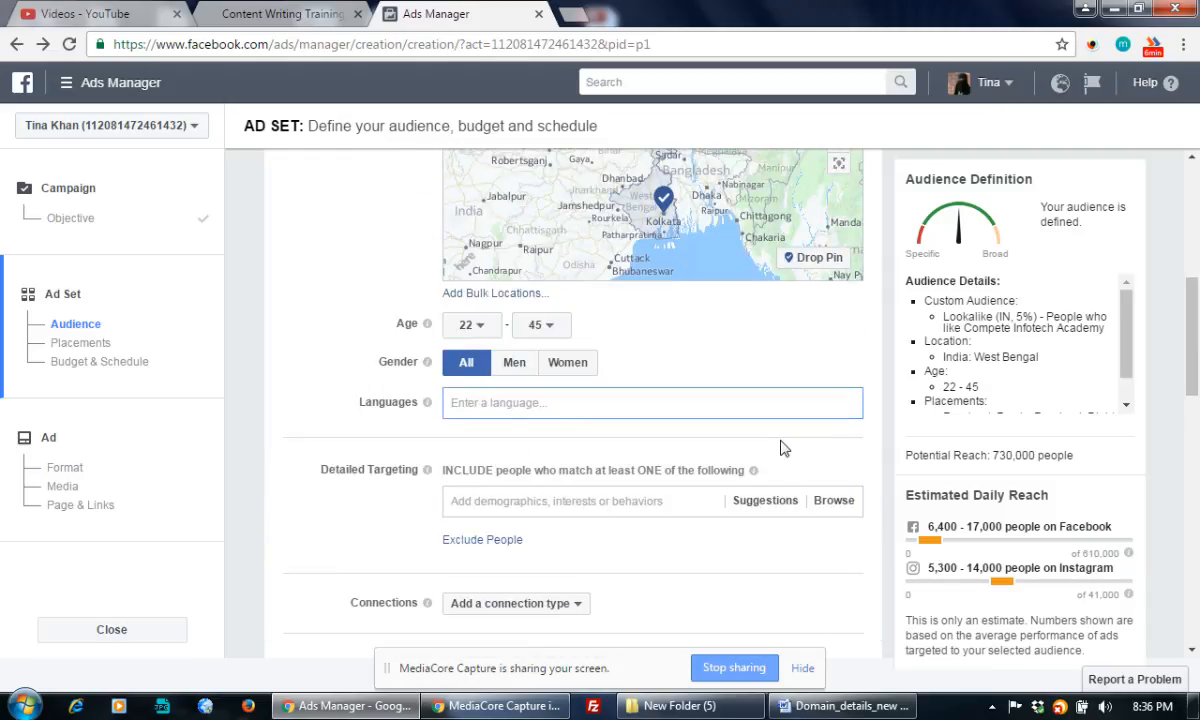
{"action": "type", "text": "Bengali"}
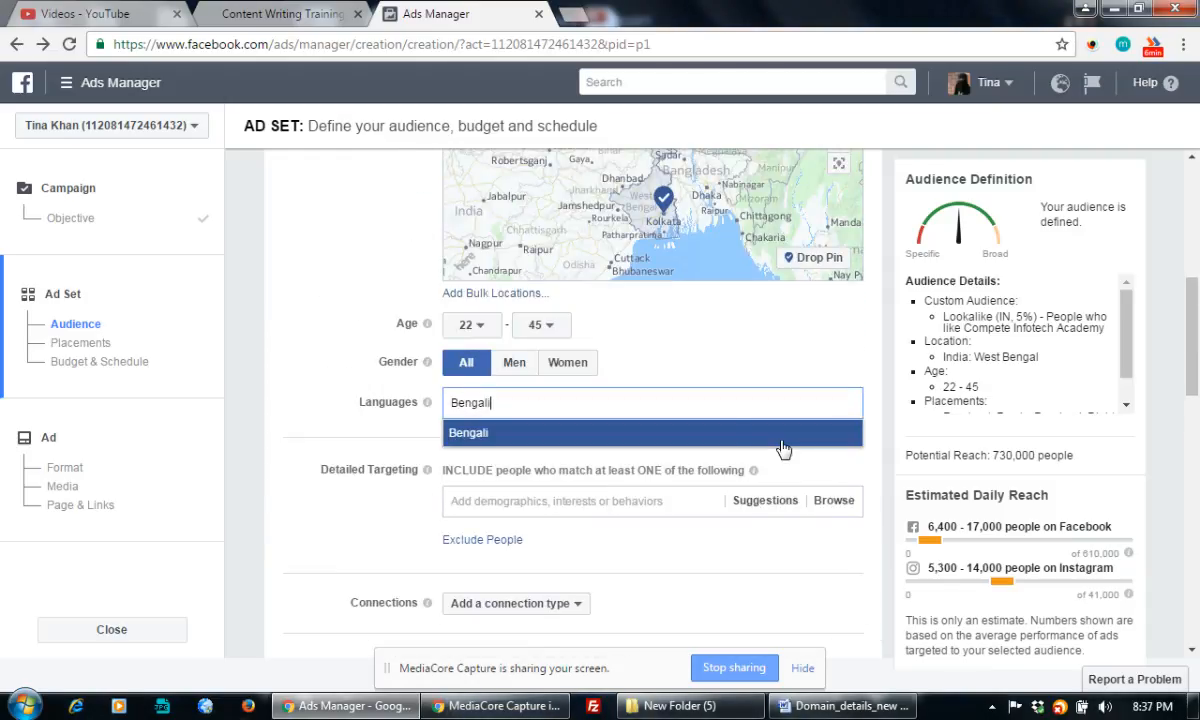
{"action": "left_click", "coordinate": [546, 436]}
{"action": "type", "text": "English"}
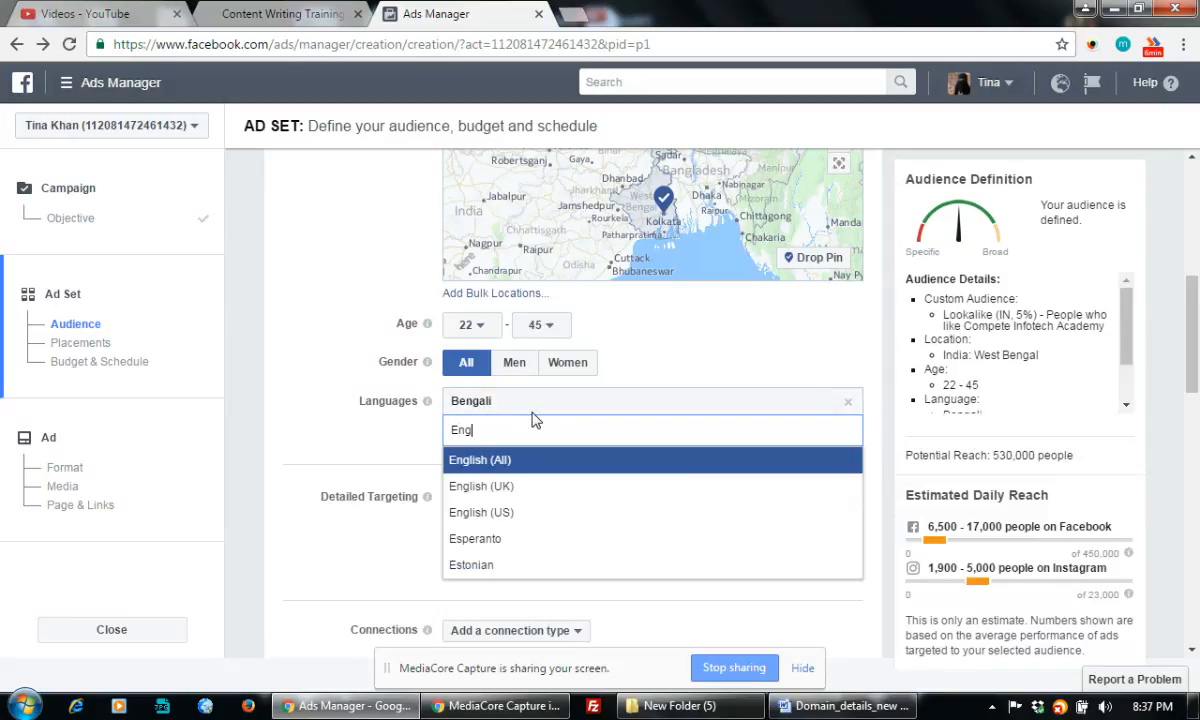
{"action": "left_click", "coordinate": [495, 462]}
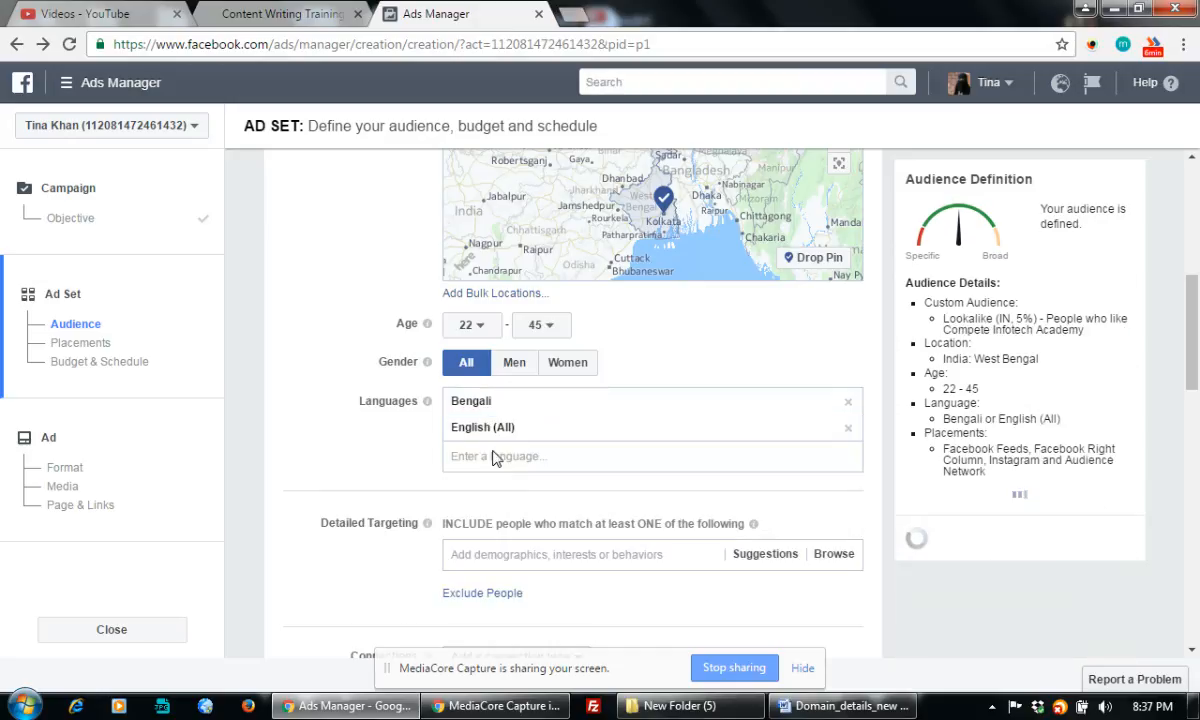
{"action": "type", "text": "hin"}
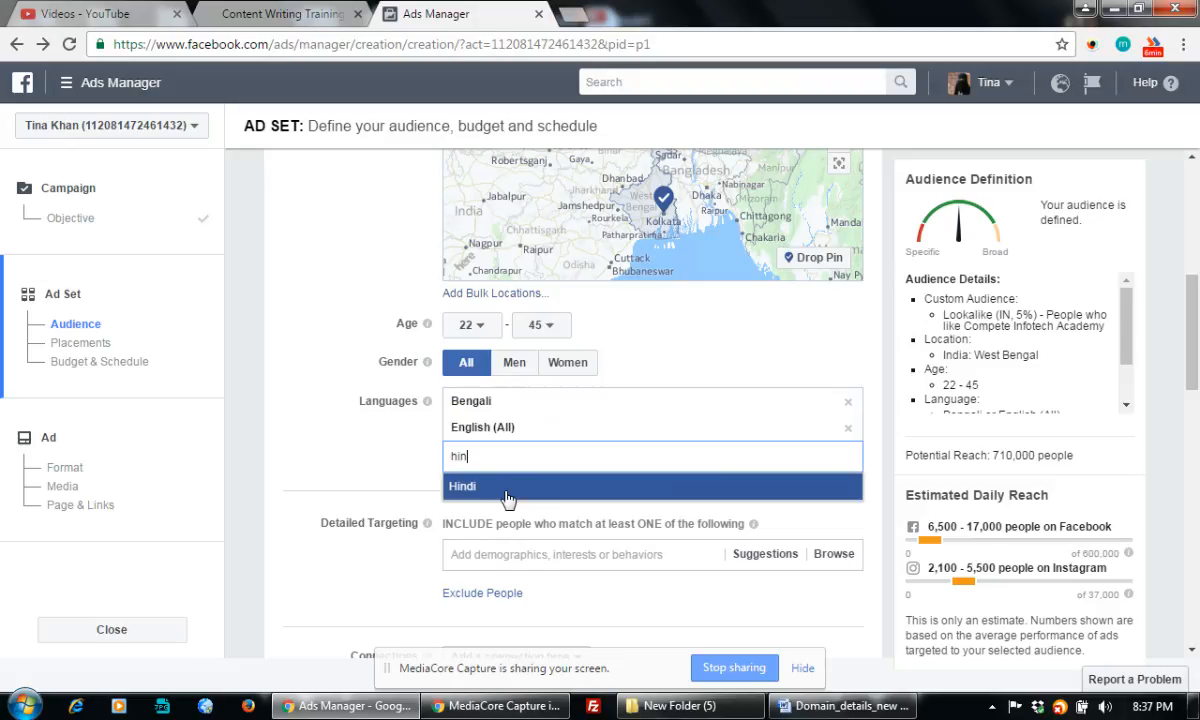
{"action": "left_click", "coordinate": [507, 498]}
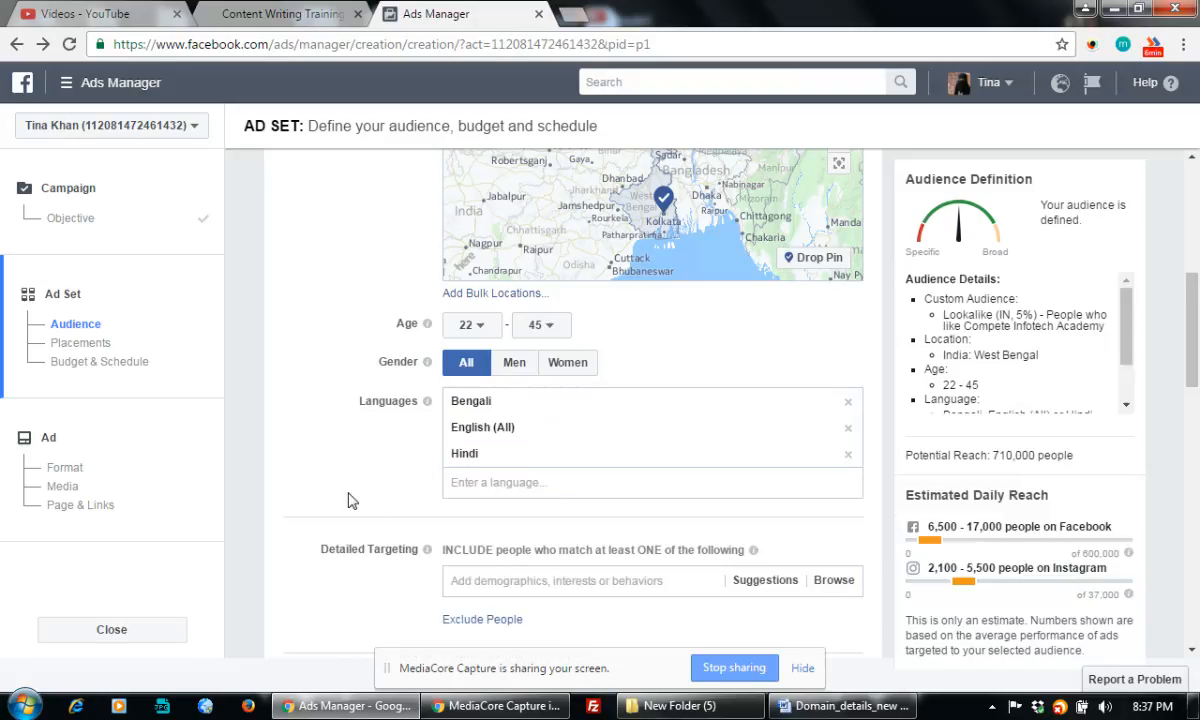
{"action": "scroll", "coordinate": [392, 500], "scroll_direction": "down", "scroll_amount": 2}
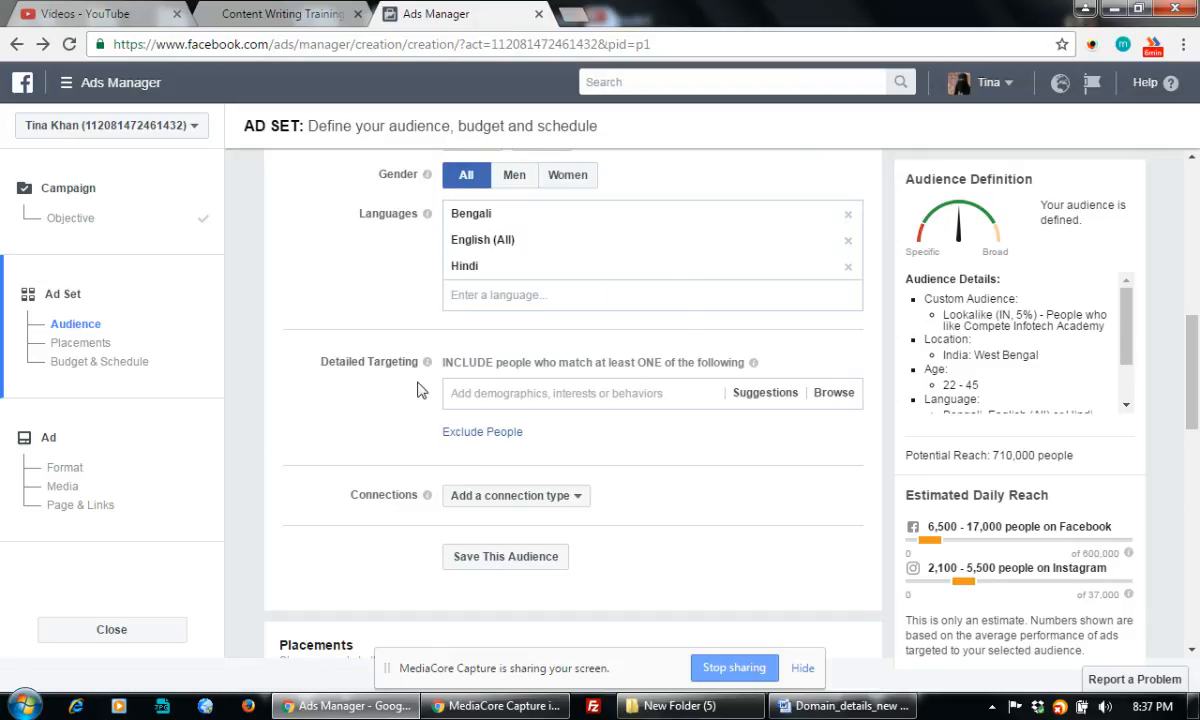
Open the detailed-targeting suggestions and add Career as an interest
{"action": "left_click_drag", "start_coordinate": [346, 362], "coordinate": [645, 377]}
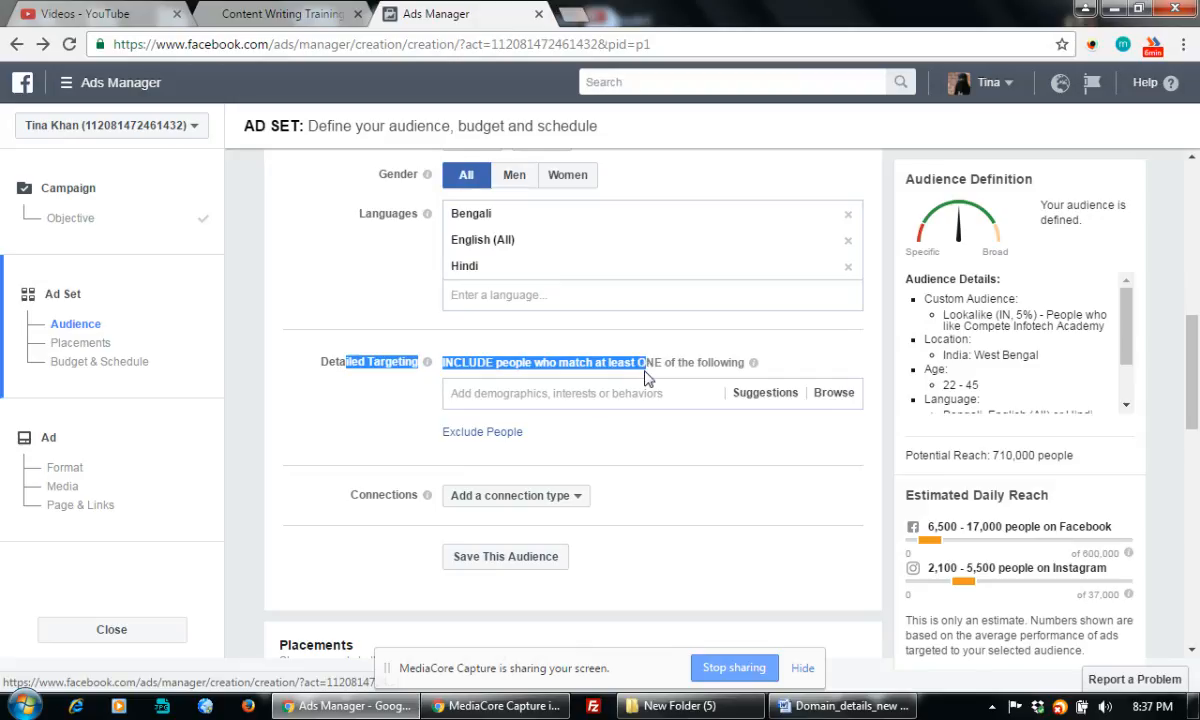
{"action": "left_click", "coordinate": [588, 400]}
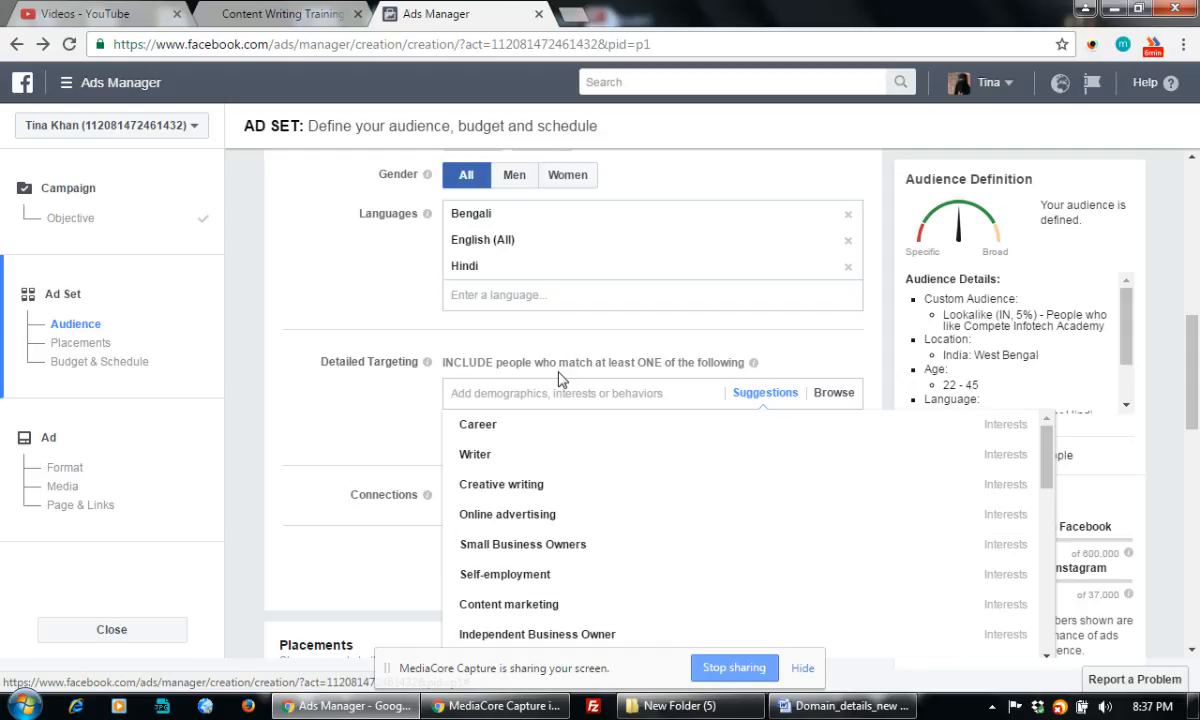
{"action": "mouse_move", "coordinate": [483, 426]}
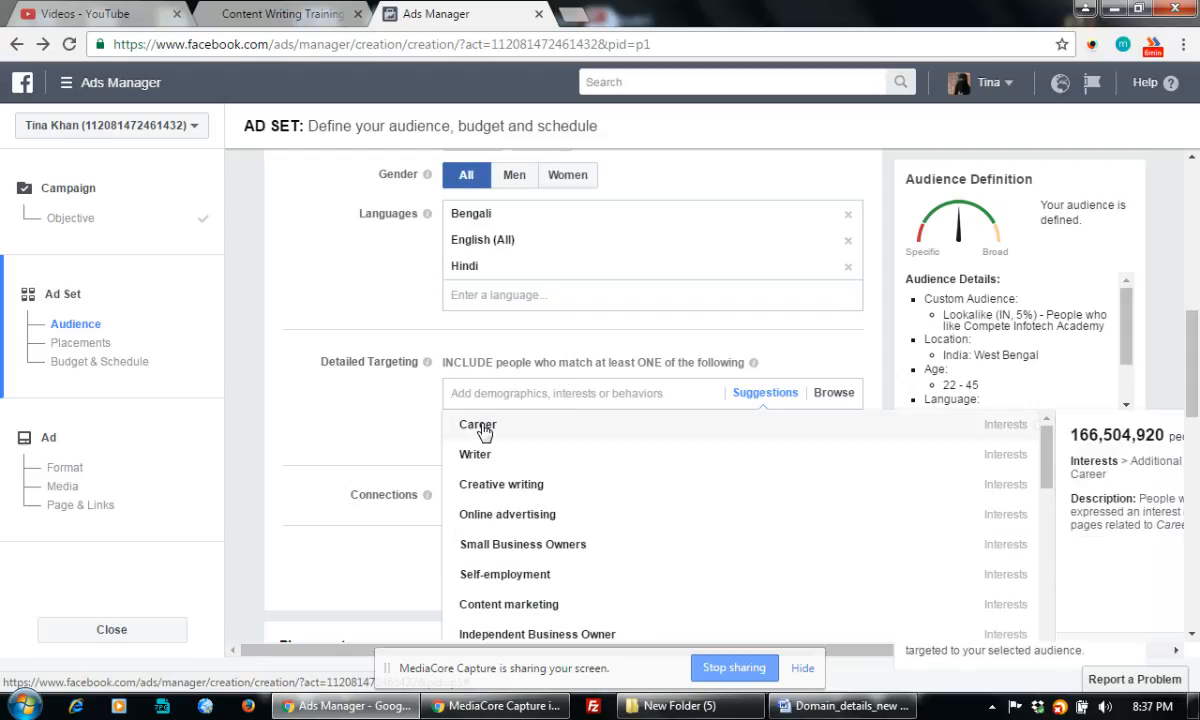
{"action": "left_click", "coordinate": [483, 428]}
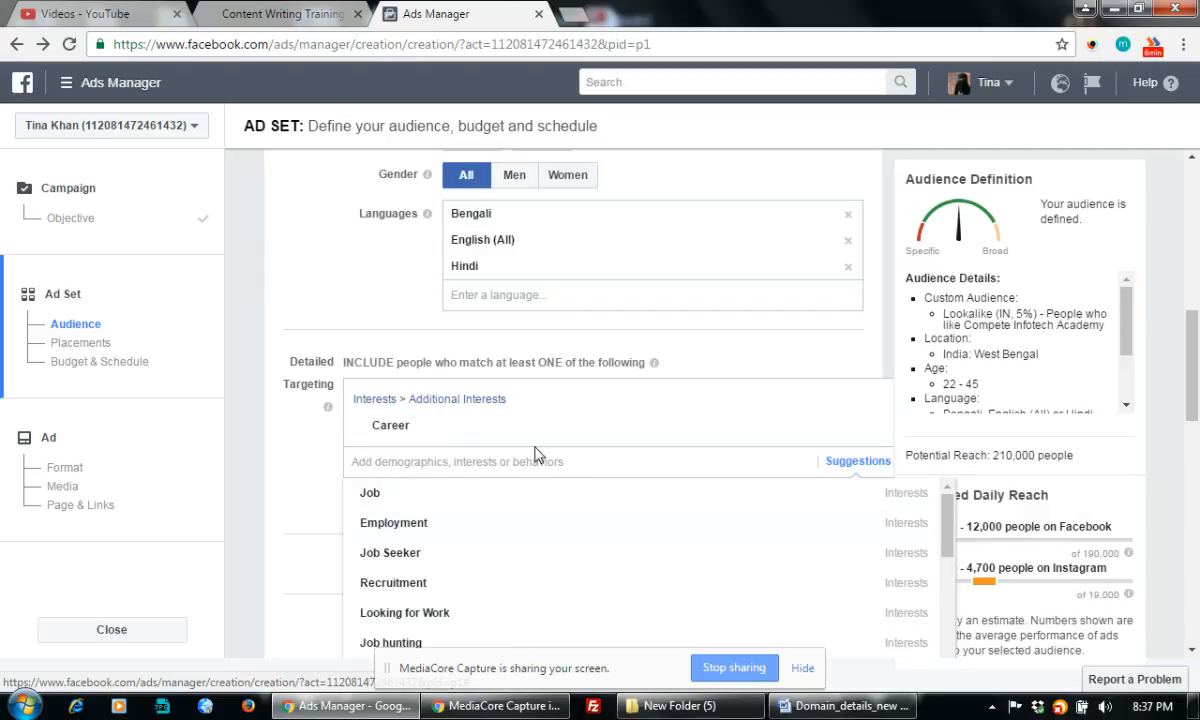
Add Writer as an interest, narrowing potential reach to 230,000, and review the targeting section
{"action": "scroll", "coordinate": [522, 485], "scroll_direction": "down", "scroll_amount": 3}
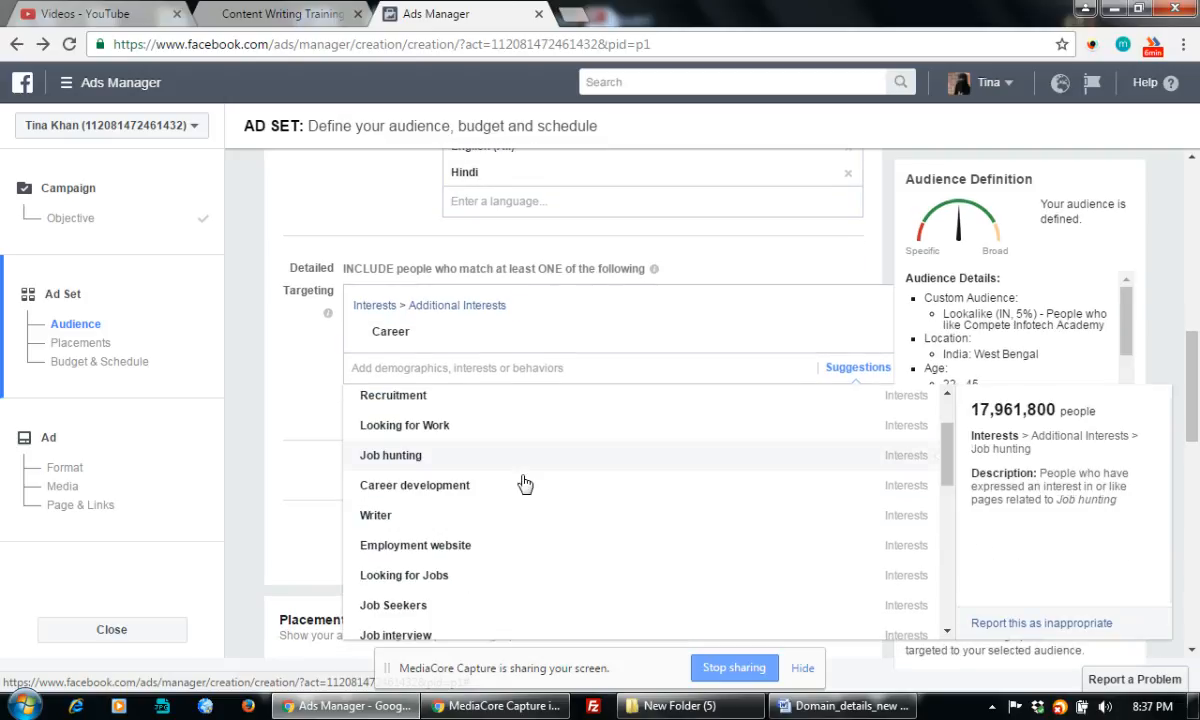
{"action": "mouse_move", "coordinate": [428, 519]}
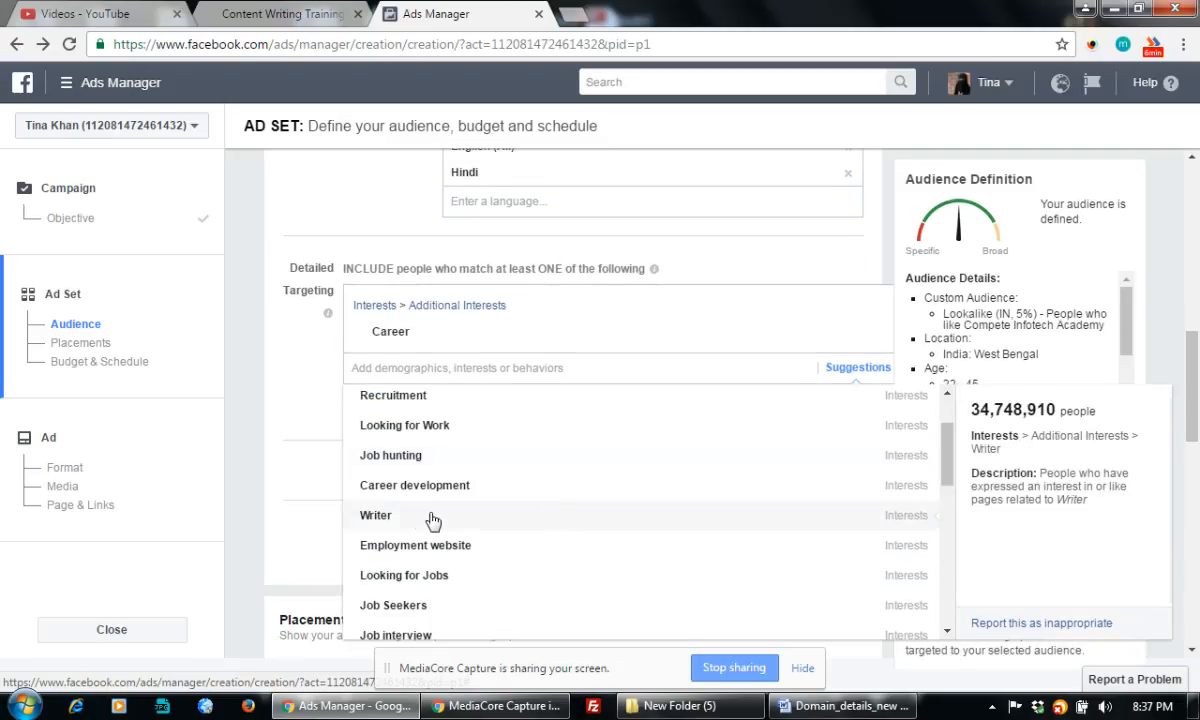
{"action": "left_click", "coordinate": [383, 522]}
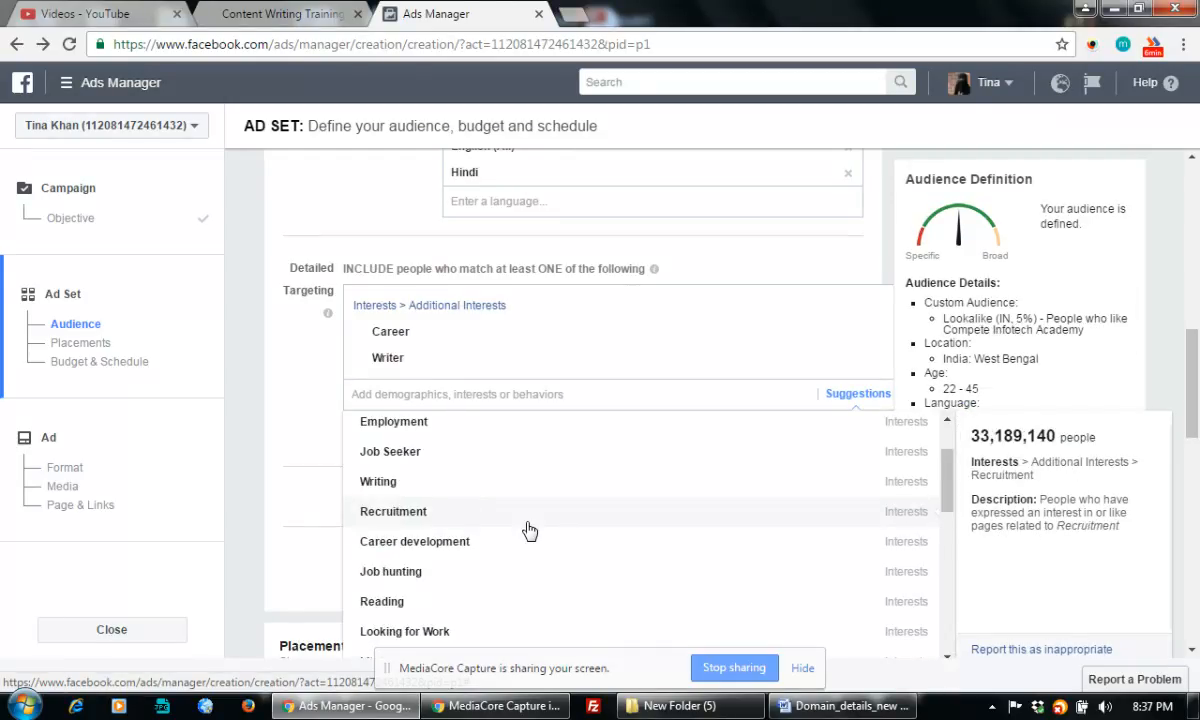
{"action": "scroll", "coordinate": [529, 529], "scroll_direction": "down", "scroll_amount": 1}
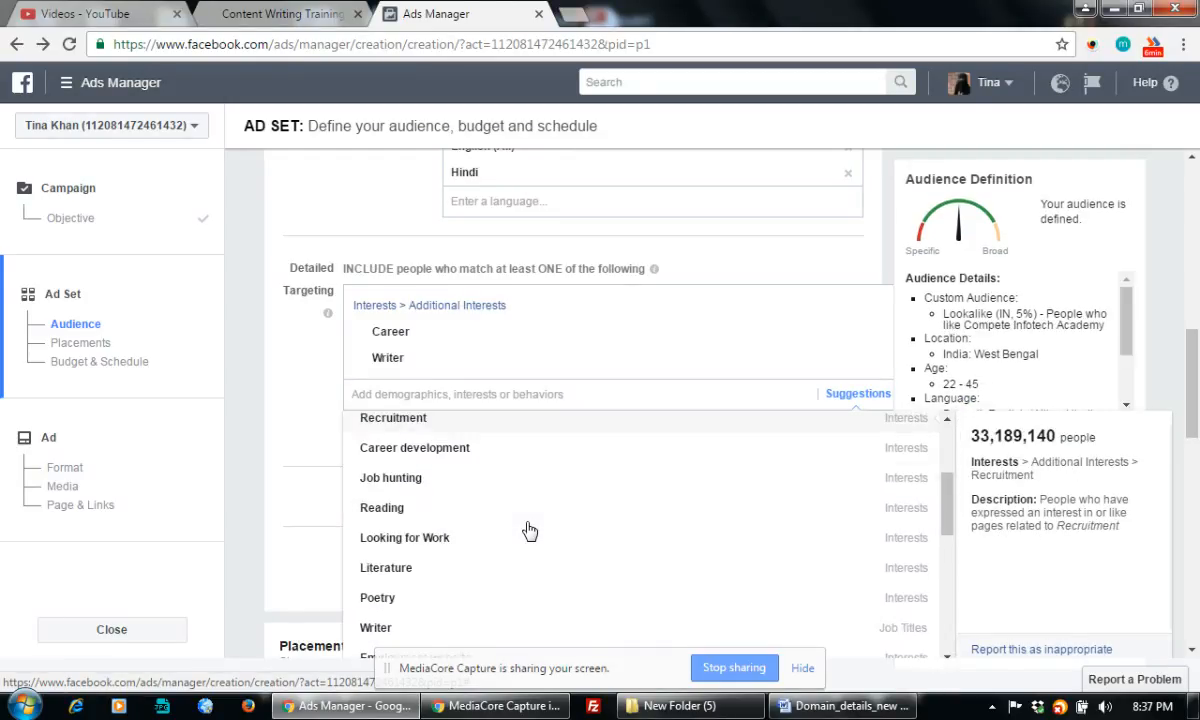
{"action": "scroll", "coordinate": [529, 530], "scroll_direction": "down", "scroll_amount": 2}
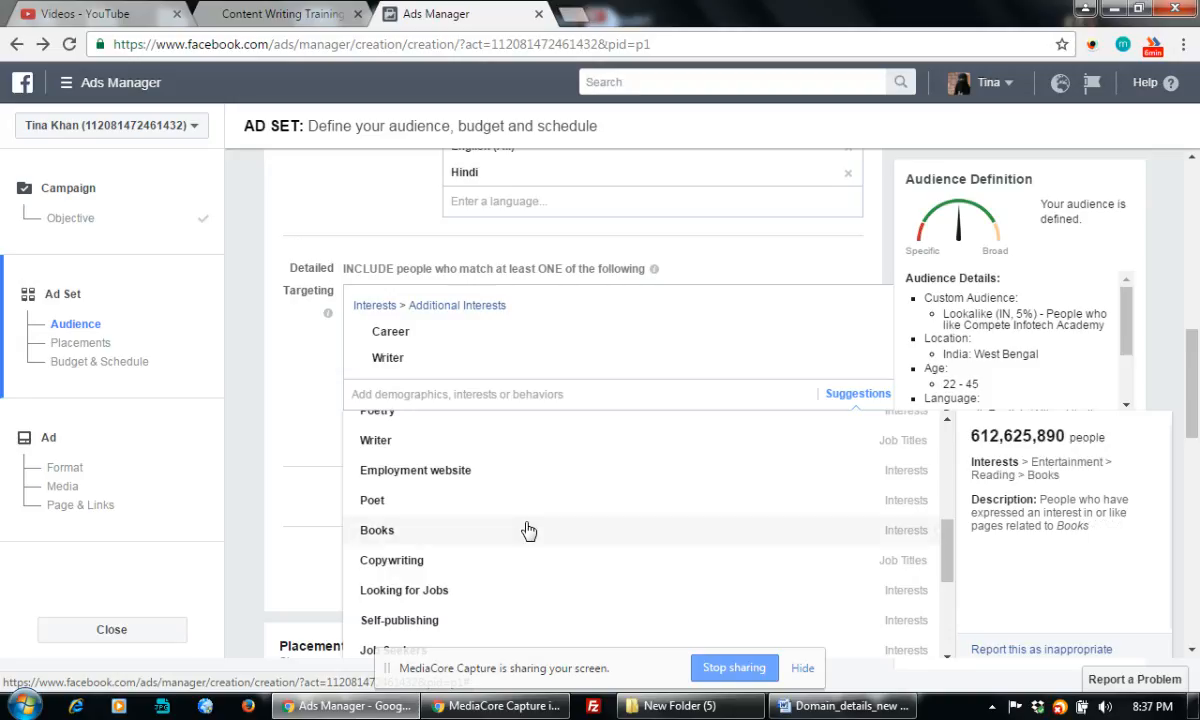
{"action": "scroll", "coordinate": [529, 530], "scroll_direction": "up", "scroll_amount": 1}
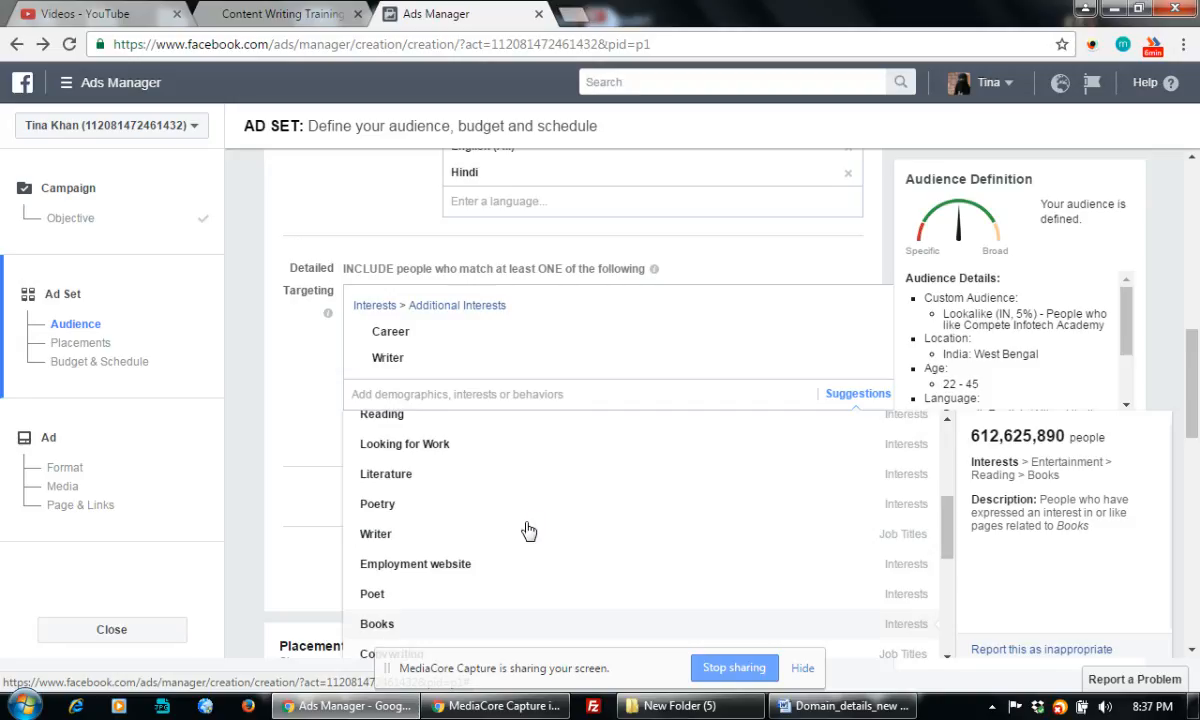
{"action": "scroll", "coordinate": [497, 514], "scroll_direction": "down", "scroll_amount": 2}
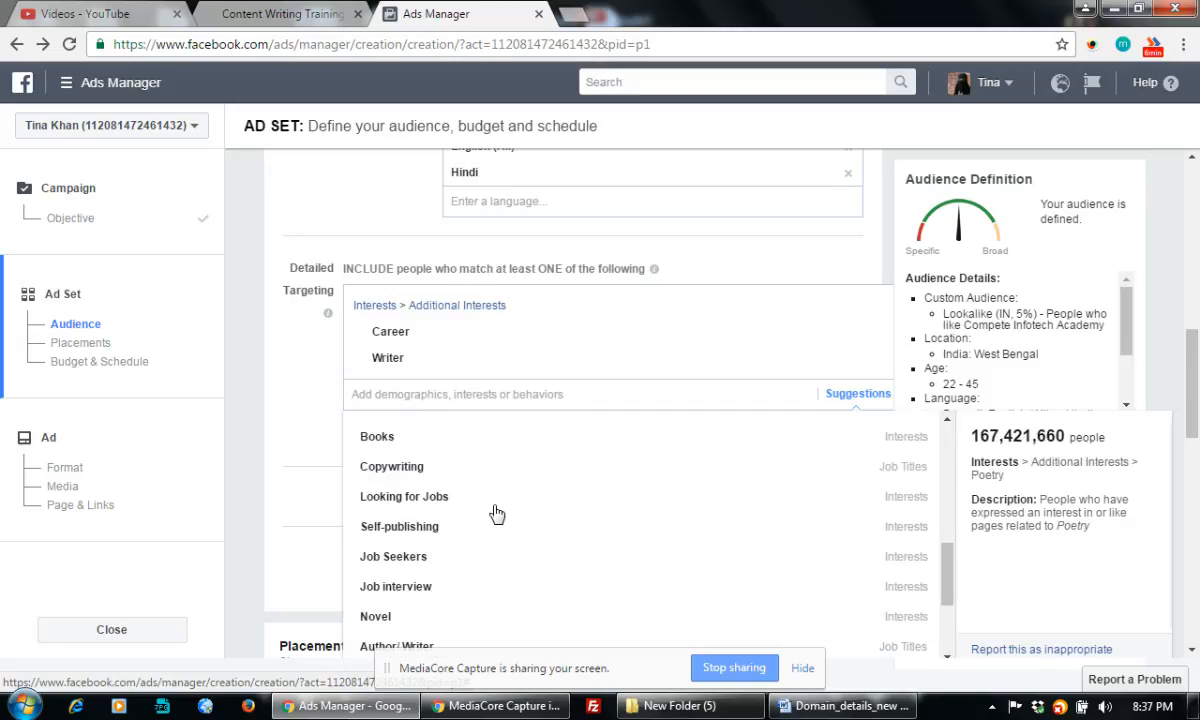
{"action": "scroll", "coordinate": [497, 514], "scroll_direction": "down", "scroll_amount": 1}
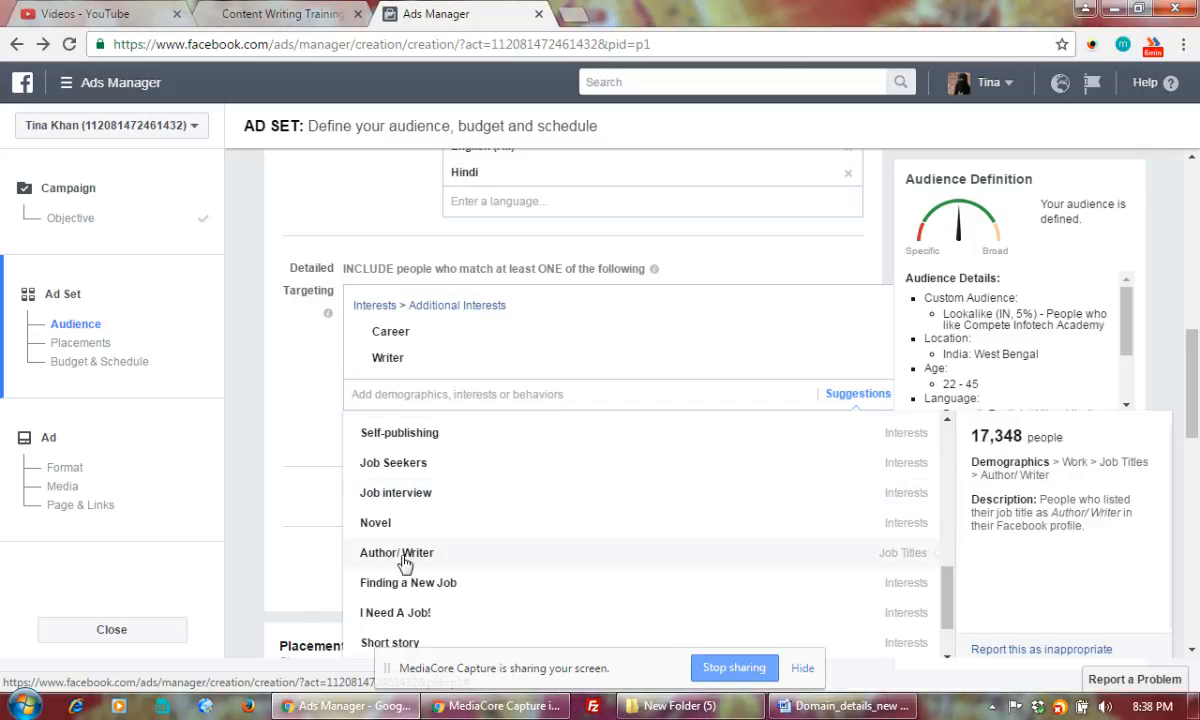
{"action": "scroll", "coordinate": [405, 563], "scroll_direction": "down", "scroll_amount": 1}
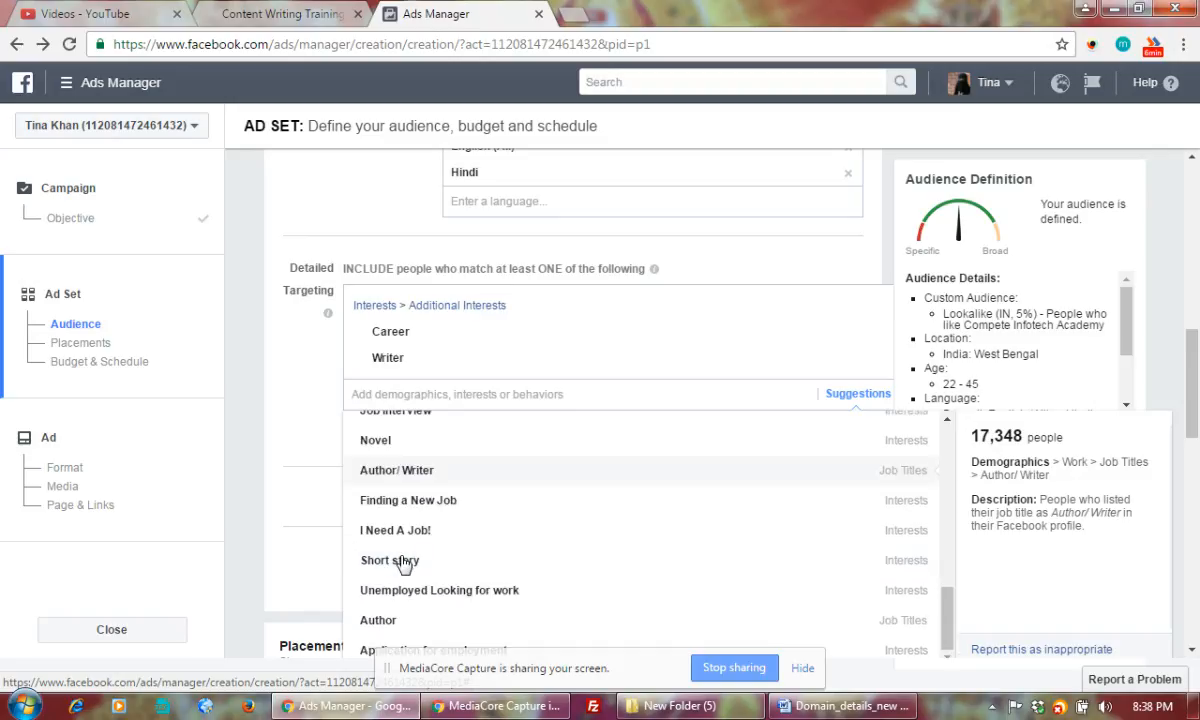
{"action": "scroll", "coordinate": [405, 563], "scroll_direction": "down", "scroll_amount": 2}
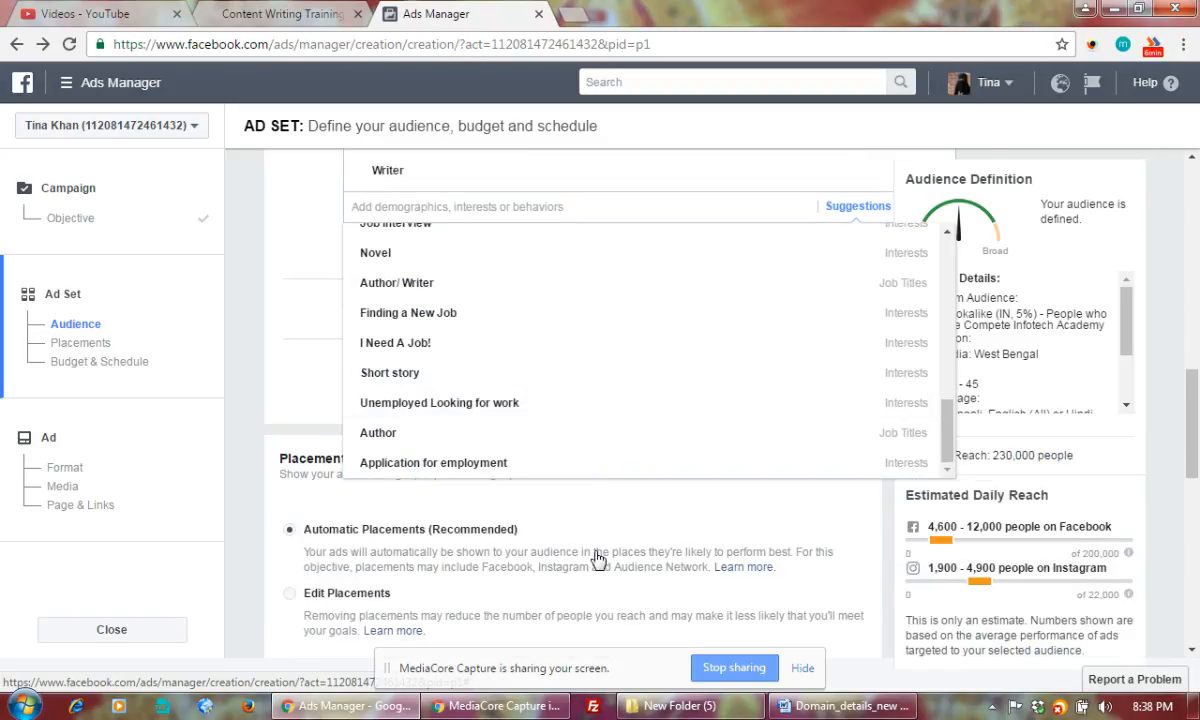
{"action": "scroll", "coordinate": [597, 557], "scroll_direction": "up", "scroll_amount": 2}
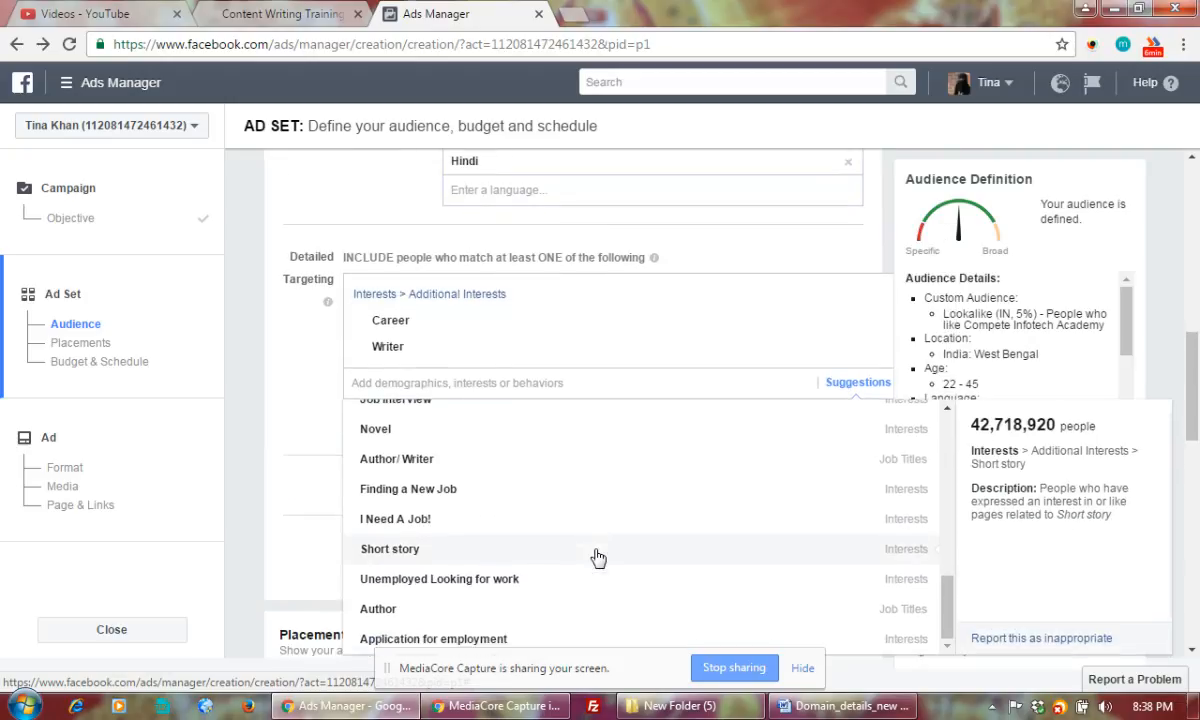
{"action": "scroll", "coordinate": [597, 557], "scroll_direction": "down", "scroll_amount": 1}
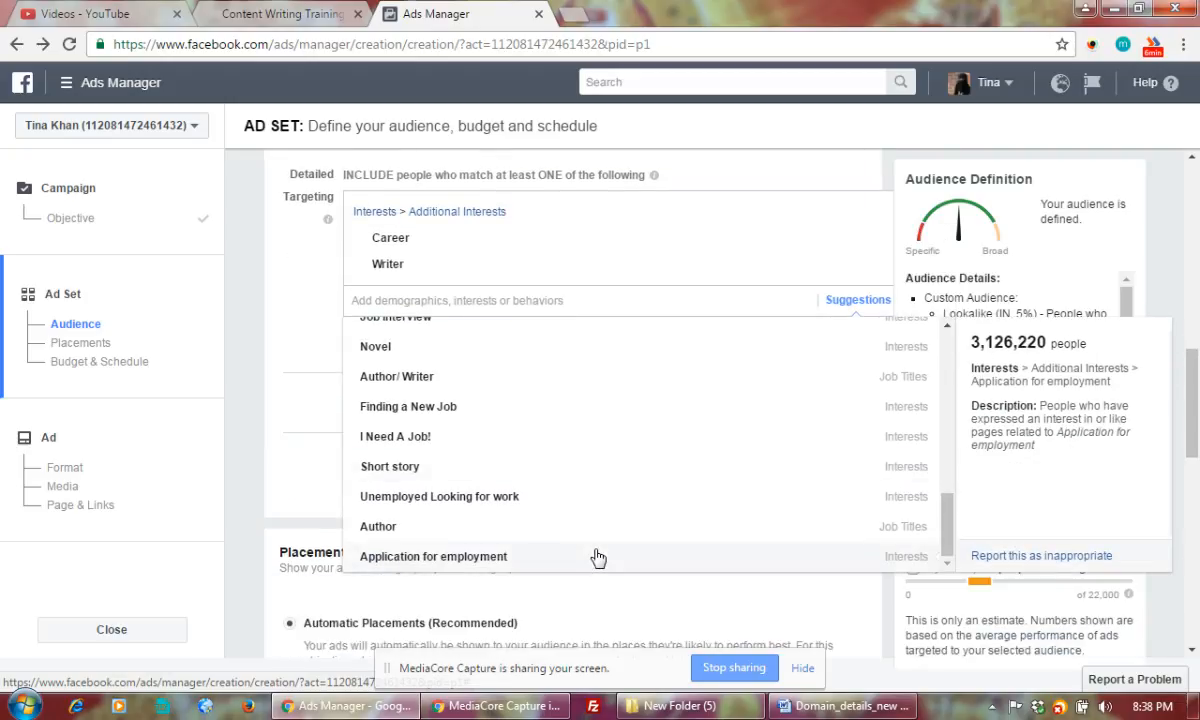
{"action": "scroll", "coordinate": [597, 557], "scroll_direction": "up", "scroll_amount": 2}
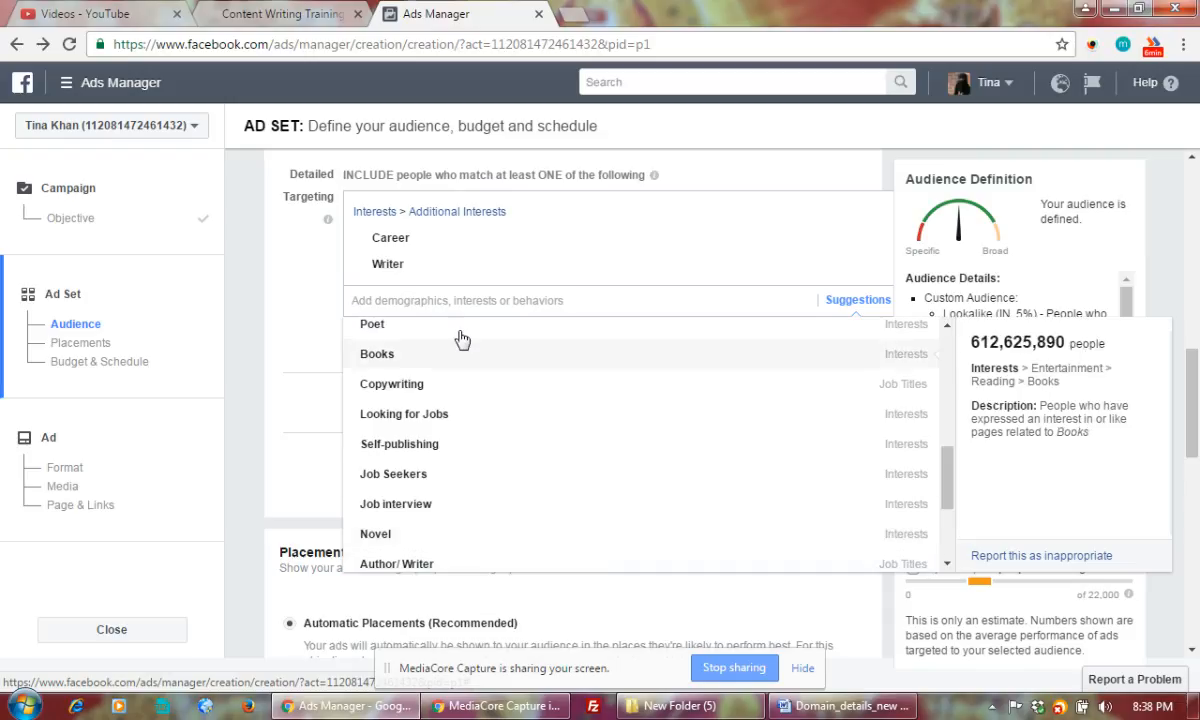
Search 'training' and add the Training, Creative writing and Writing interests
{"action": "type", "text": "training"}
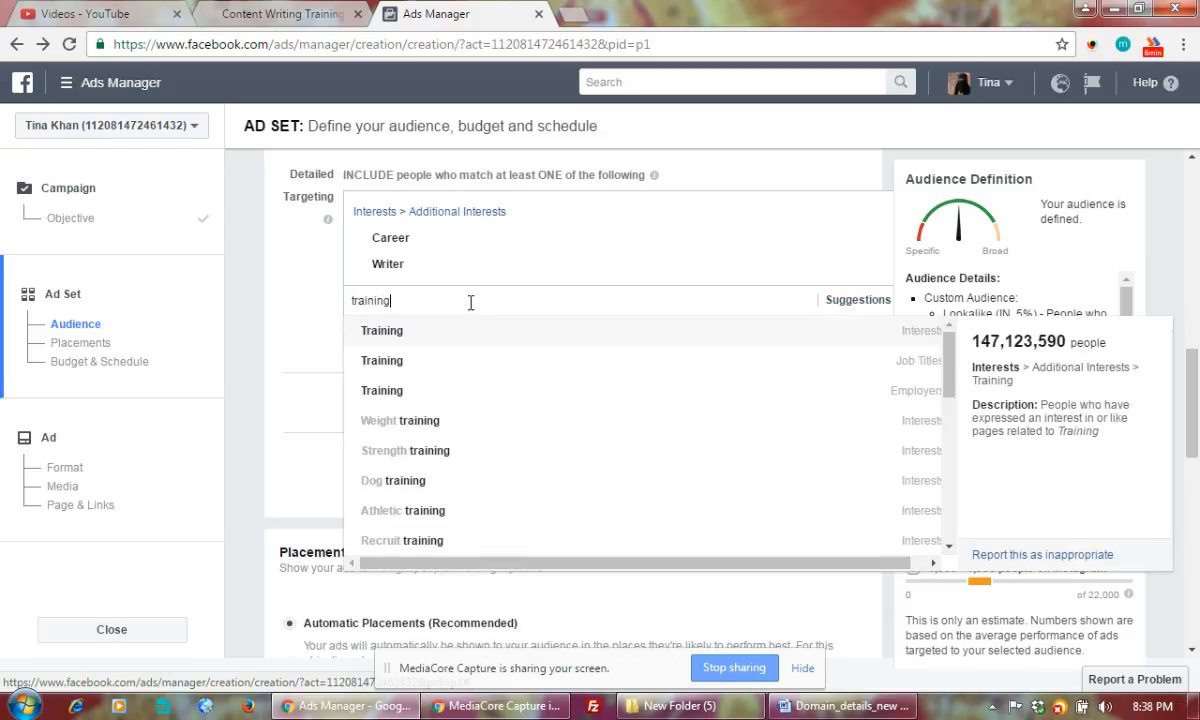
{"action": "left_click", "coordinate": [378, 331]}
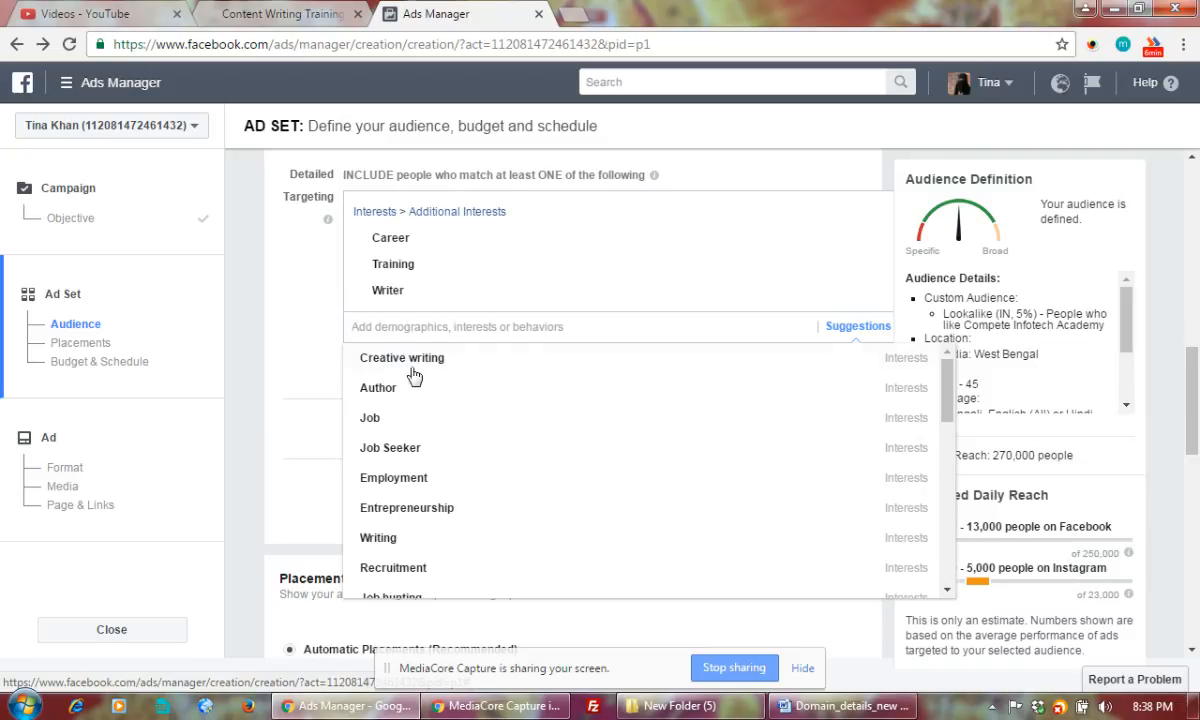
{"action": "left_click", "coordinate": [420, 367]}
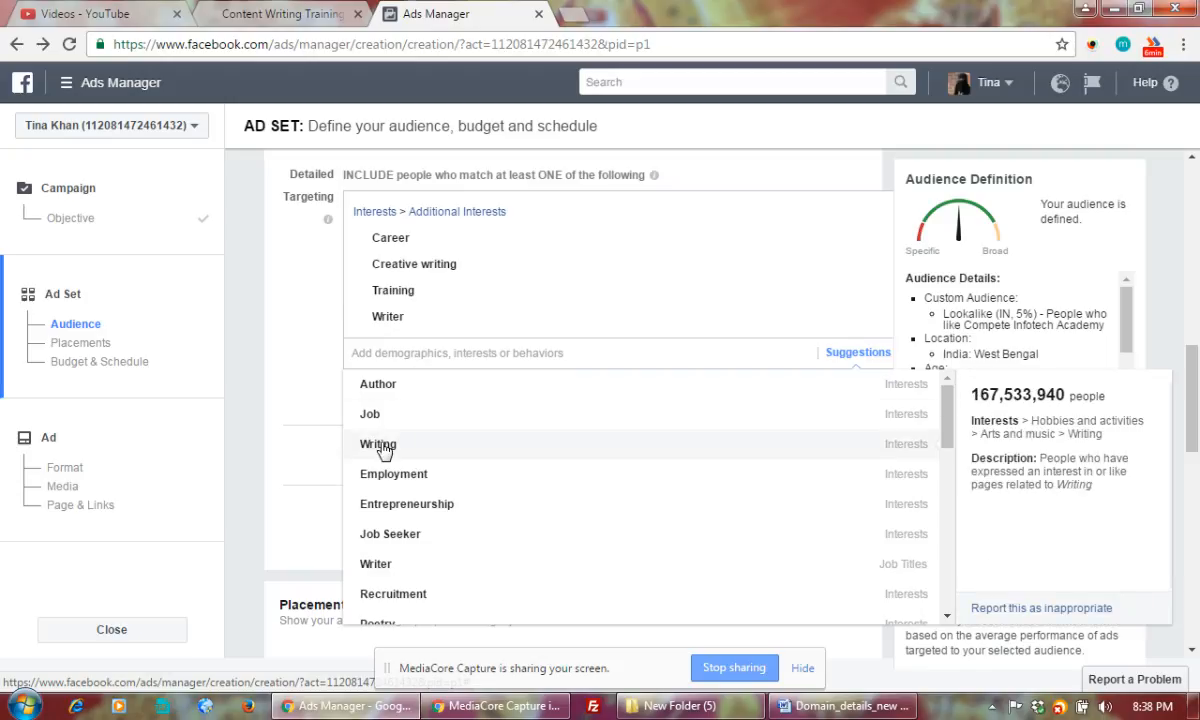
{"action": "left_click", "coordinate": [385, 449]}
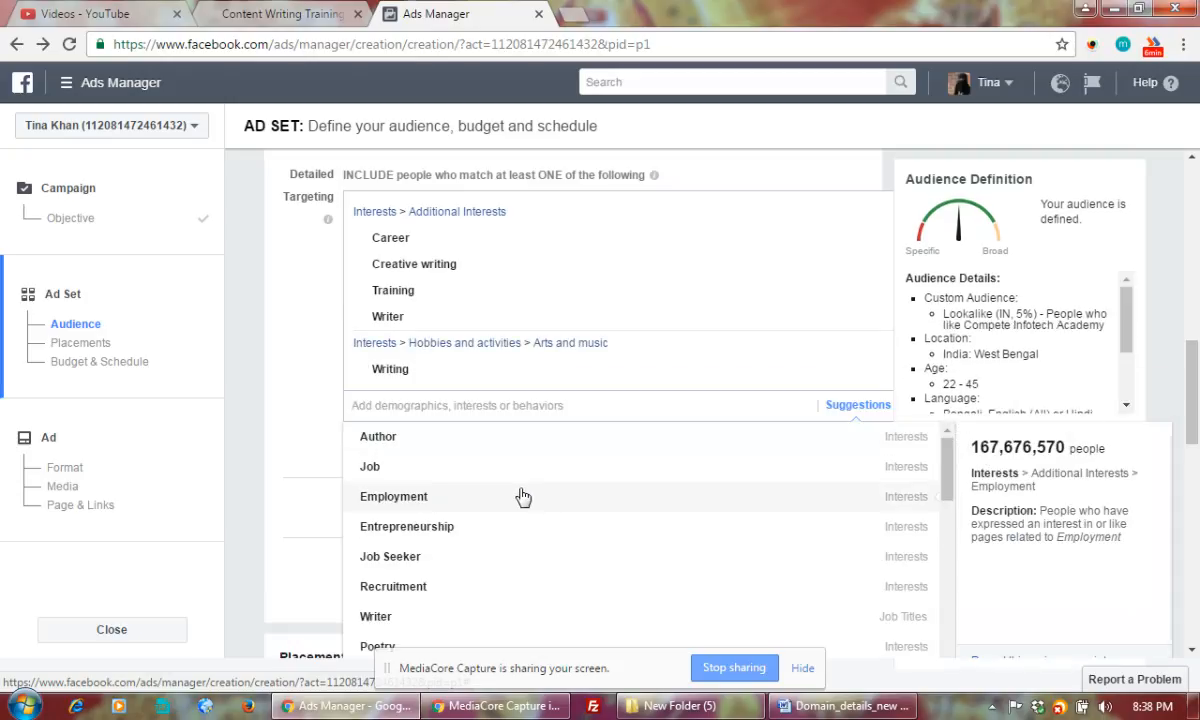
{"action": "scroll", "coordinate": [522, 497], "scroll_direction": "down", "scroll_amount": 1}
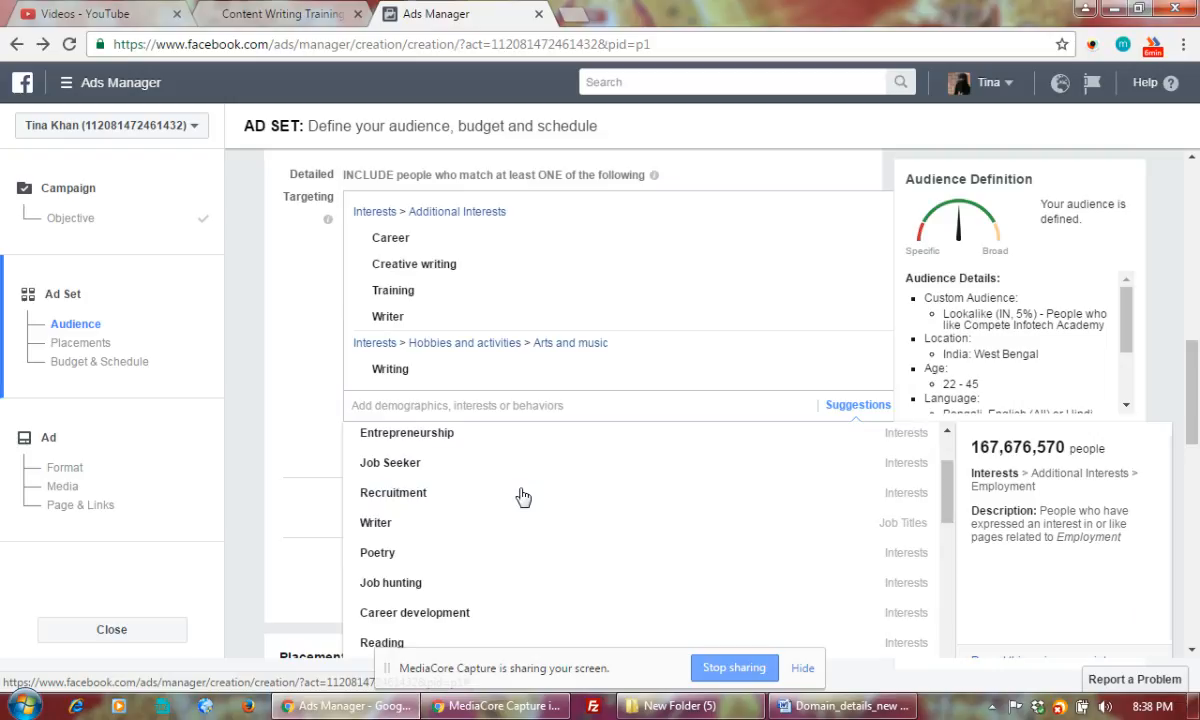
Add Career development, Job Hunting & Careers and Education interests, then close the suggestions list
{"action": "left_click", "coordinate": [435, 614]}
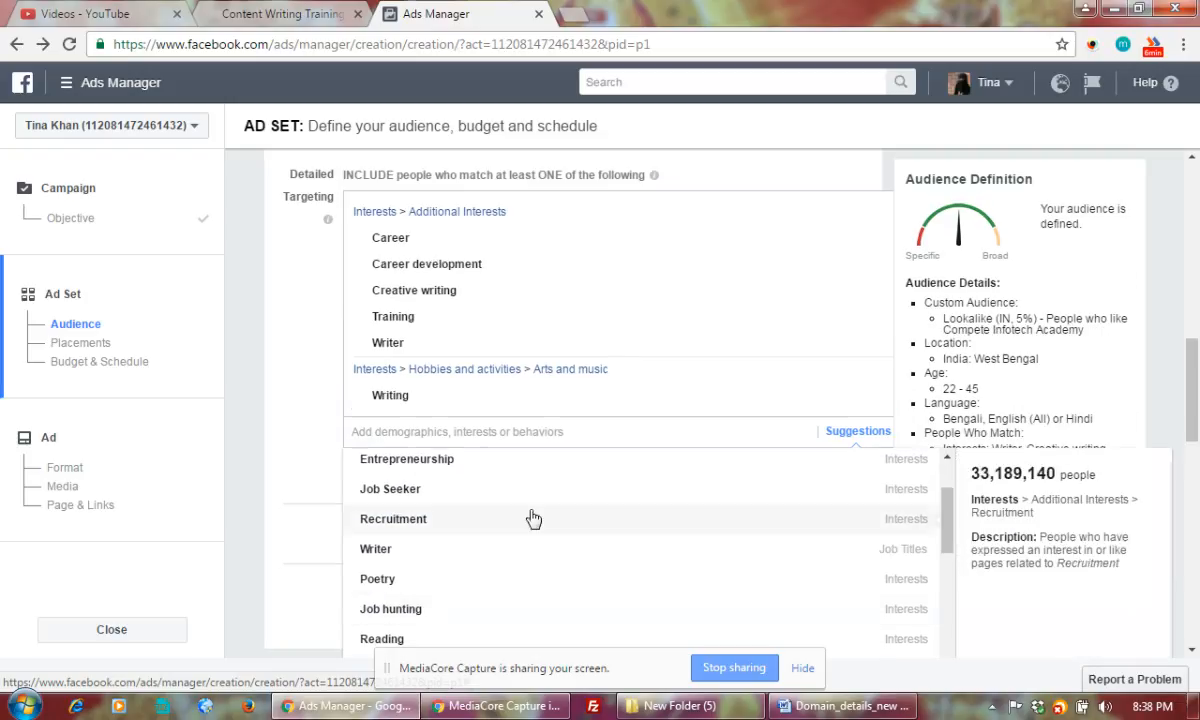
{"action": "scroll", "coordinate": [595, 514], "scroll_direction": "down", "scroll_amount": 2}
{"action": "scroll", "coordinate": [595, 517], "scroll_direction": "down", "scroll_amount": 1}
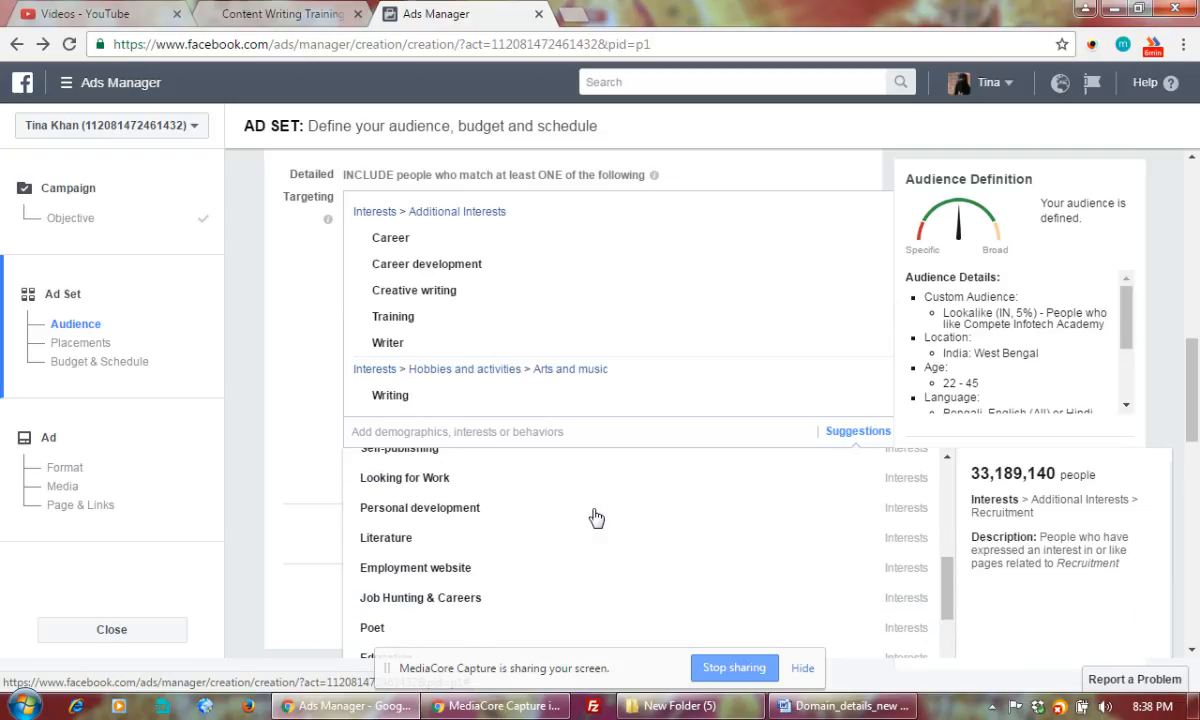
{"action": "scroll", "coordinate": [595, 515], "scroll_direction": "down", "scroll_amount": 3}
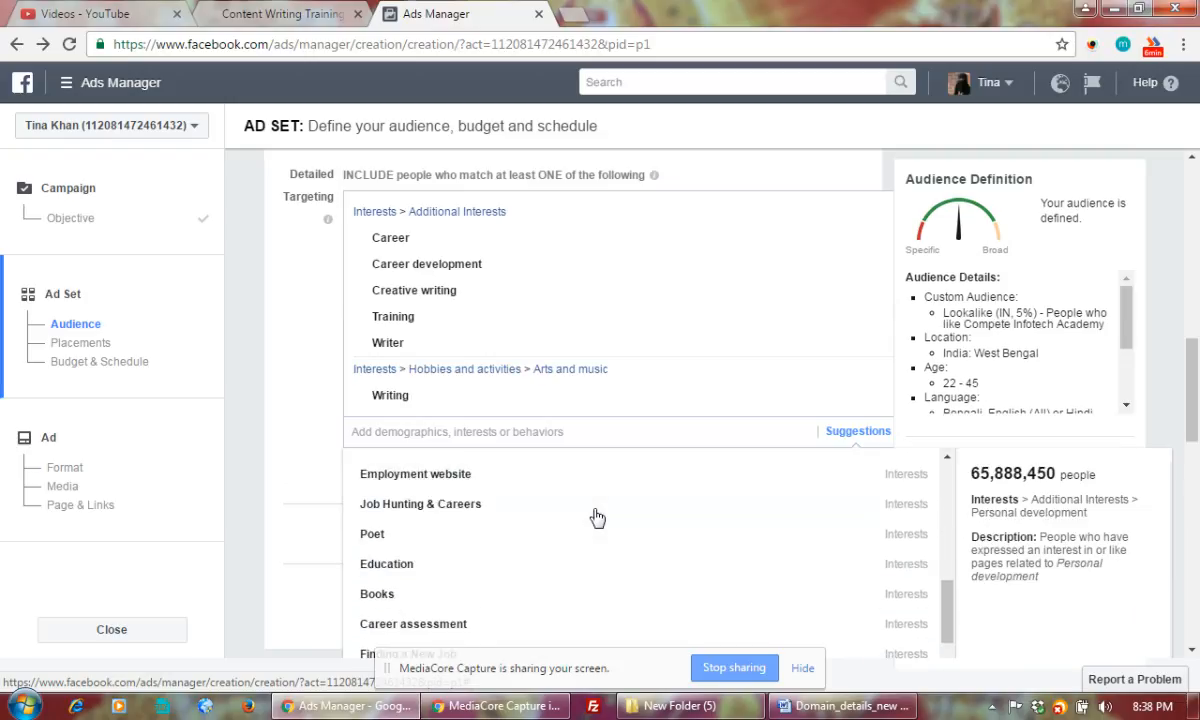
{"action": "left_click", "coordinate": [509, 506]}
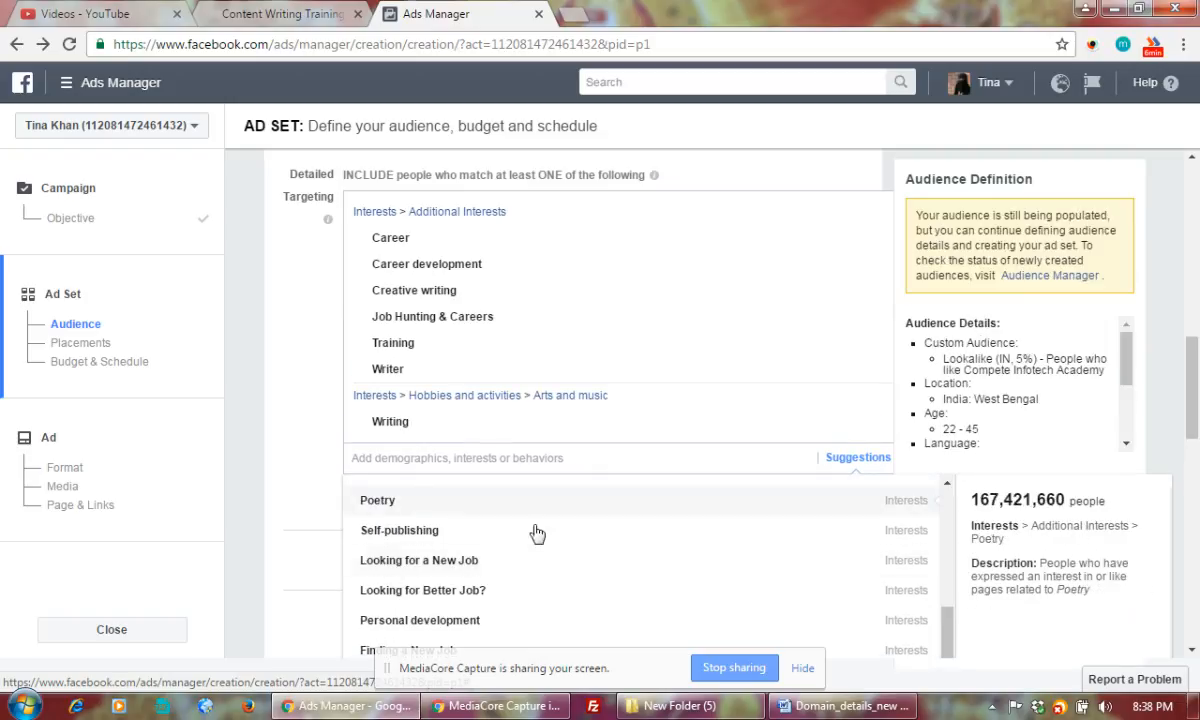
{"action": "scroll", "coordinate": [545, 542], "scroll_direction": "down", "scroll_amount": 5}
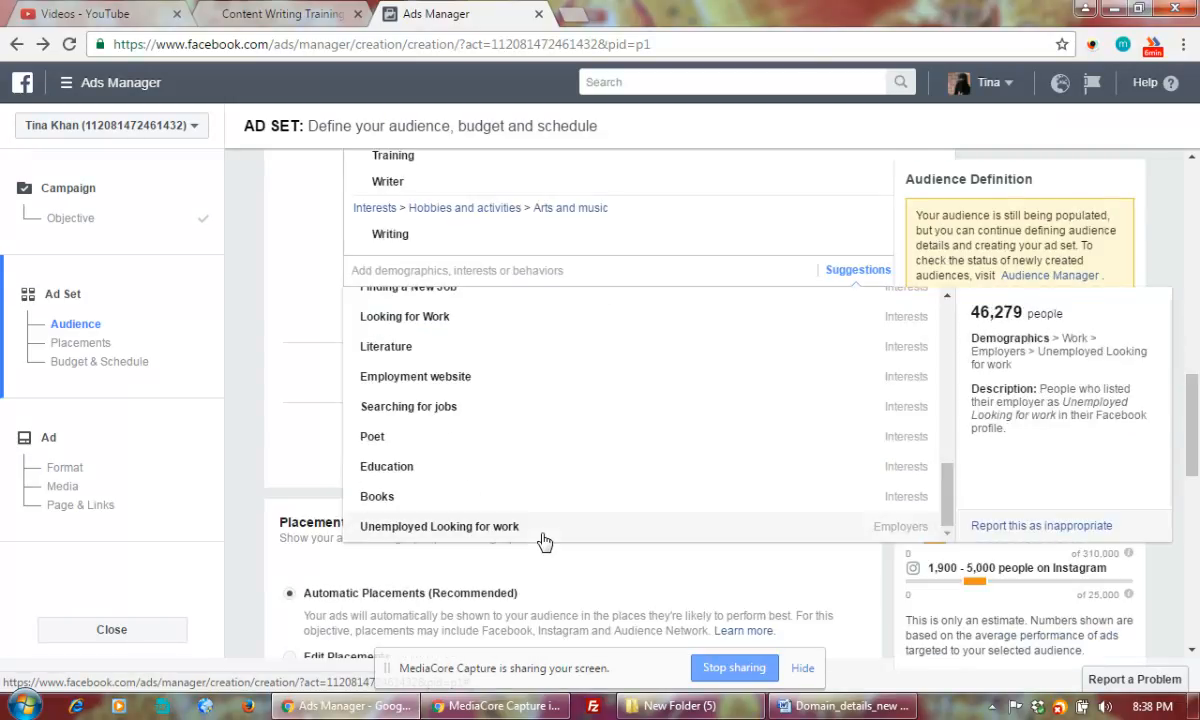
{"action": "left_click", "coordinate": [388, 467]}
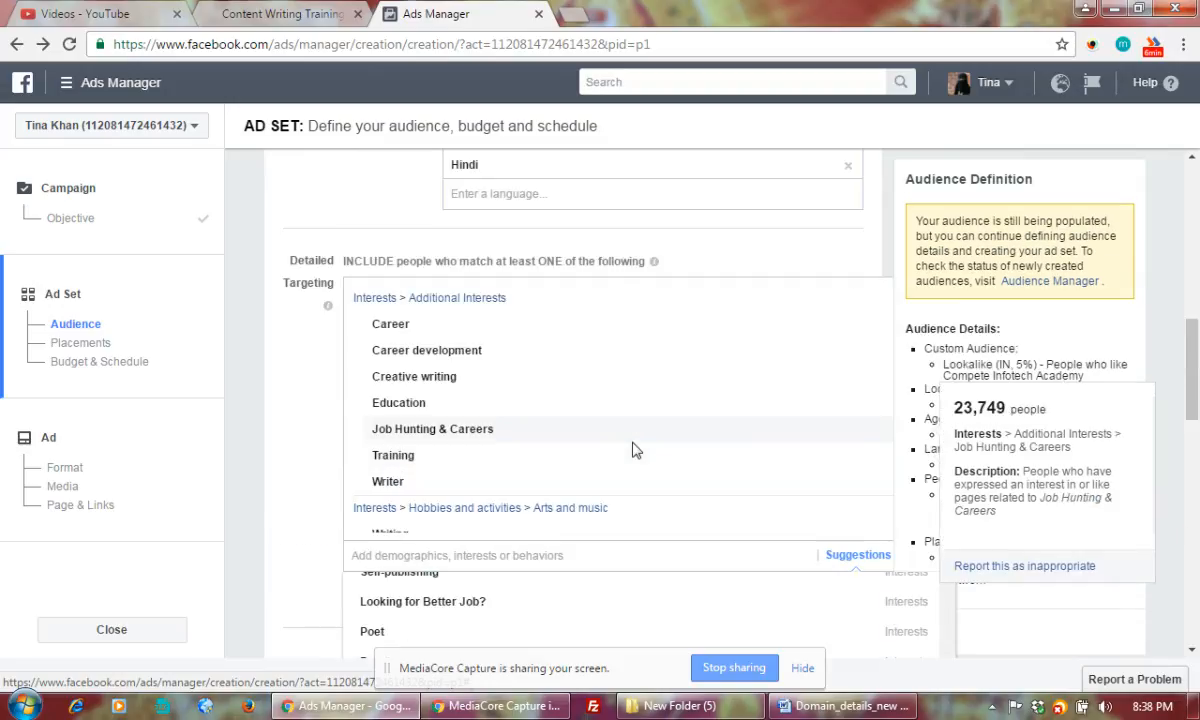
{"action": "scroll", "coordinate": [632, 450], "scroll_direction": "down", "scroll_amount": 1}
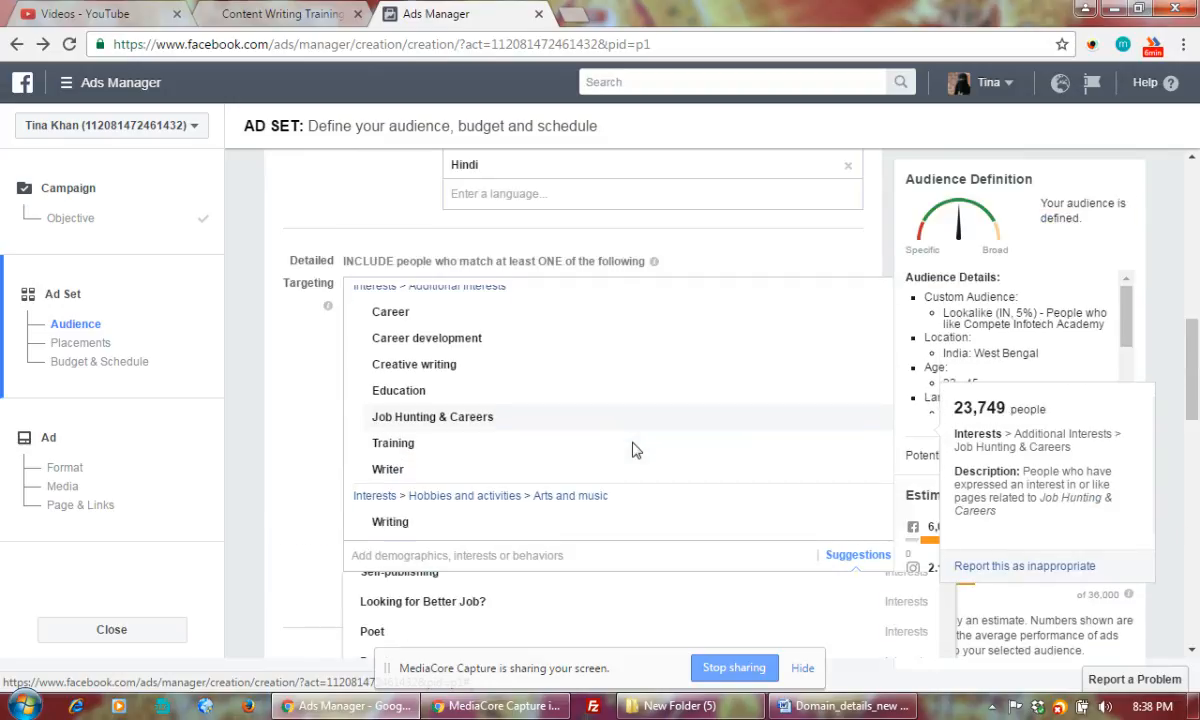
{"action": "scroll", "coordinate": [632, 450], "scroll_direction": "up", "scroll_amount": 4}
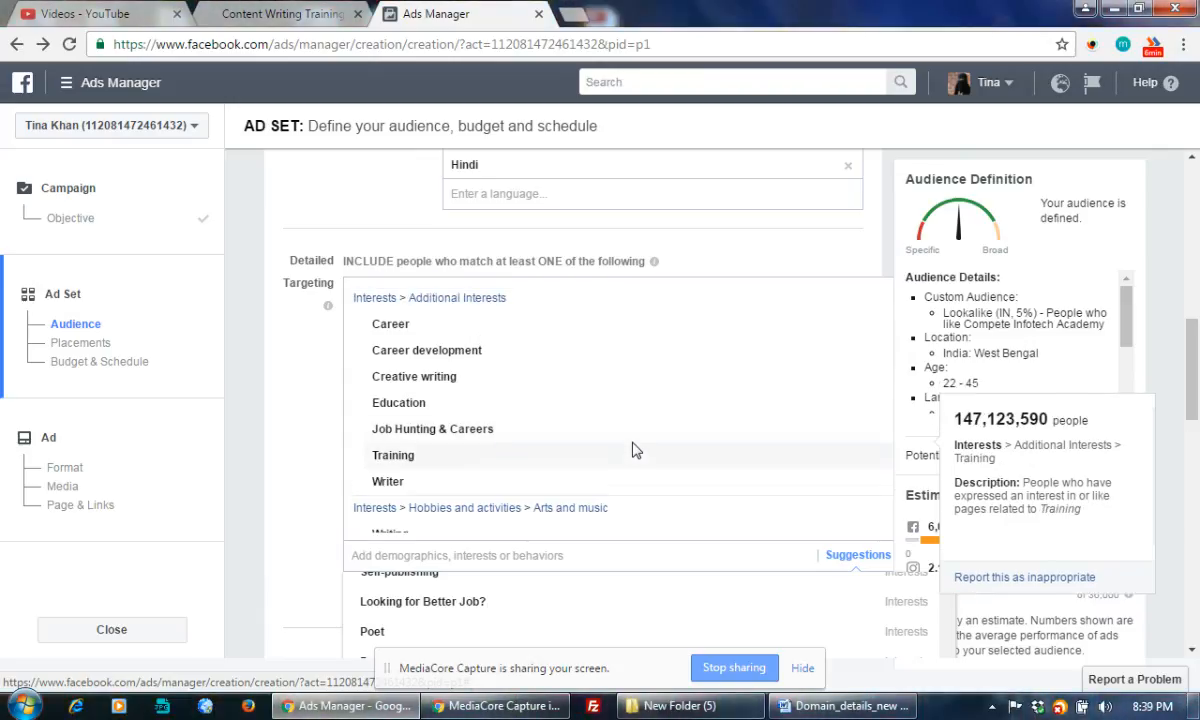
{"action": "scroll", "coordinate": [632, 450], "scroll_direction": "down", "scroll_amount": 3}
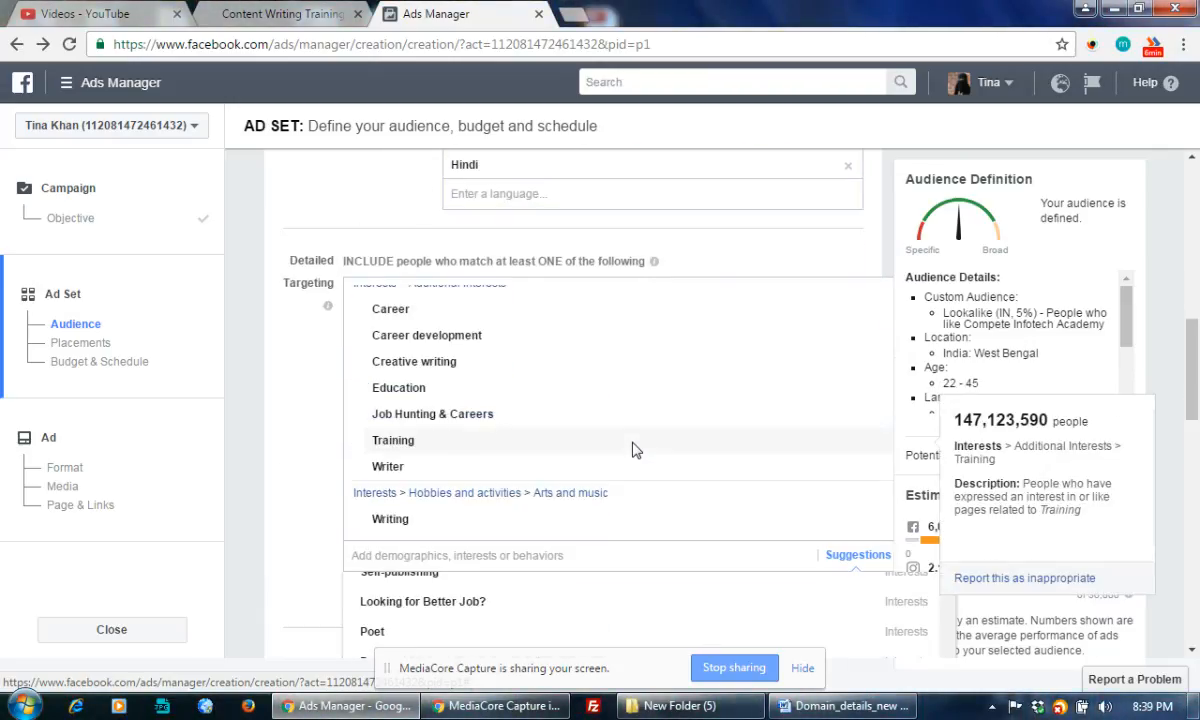
{"action": "scroll", "coordinate": [635, 451], "scroll_direction": "down", "scroll_amount": 5}
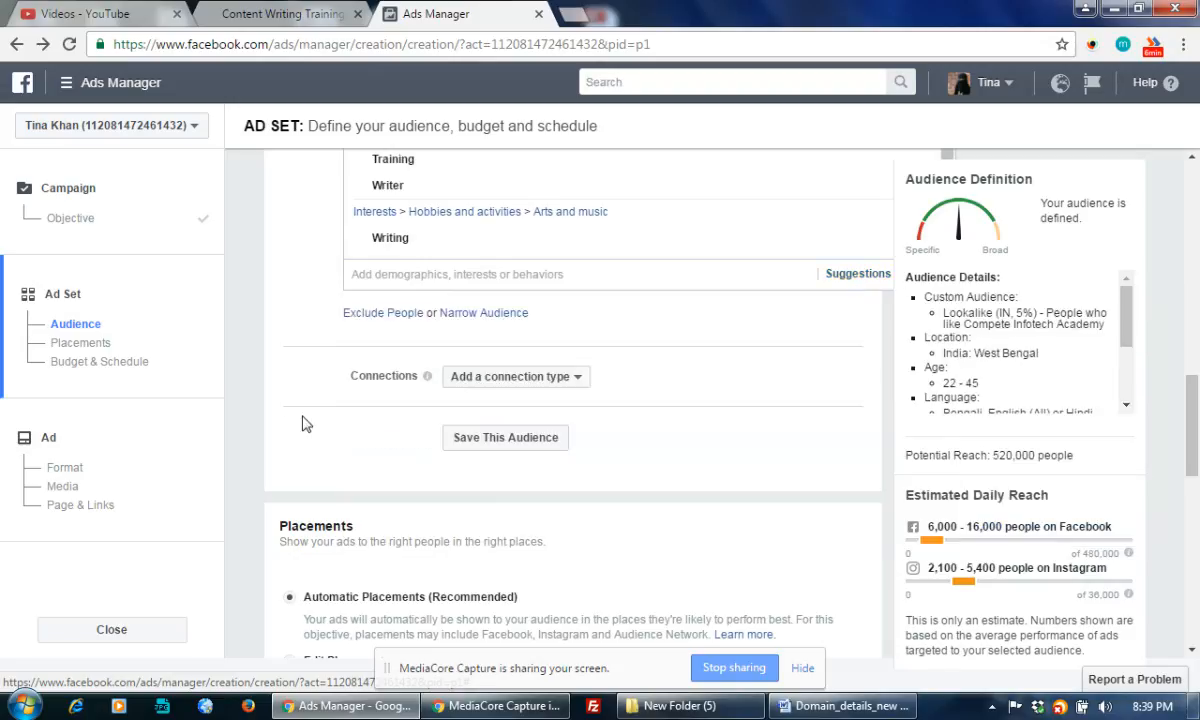
{"action": "left_click", "coordinate": [275, 398]}
{"action": "scroll", "coordinate": [632, 351], "scroll_direction": "up", "scroll_amount": 1}
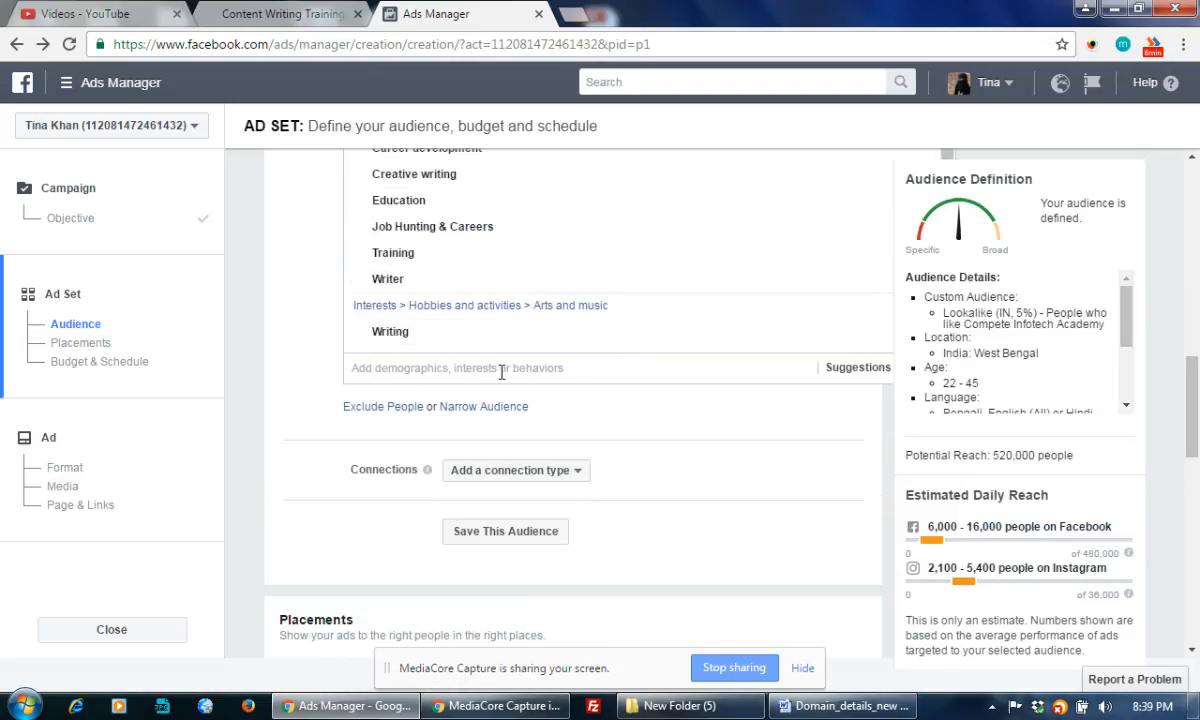
Search 'Home based', add Home Based Business, then search related home-based terms for more suggestions
{"action": "left_click", "coordinate": [493, 368]}
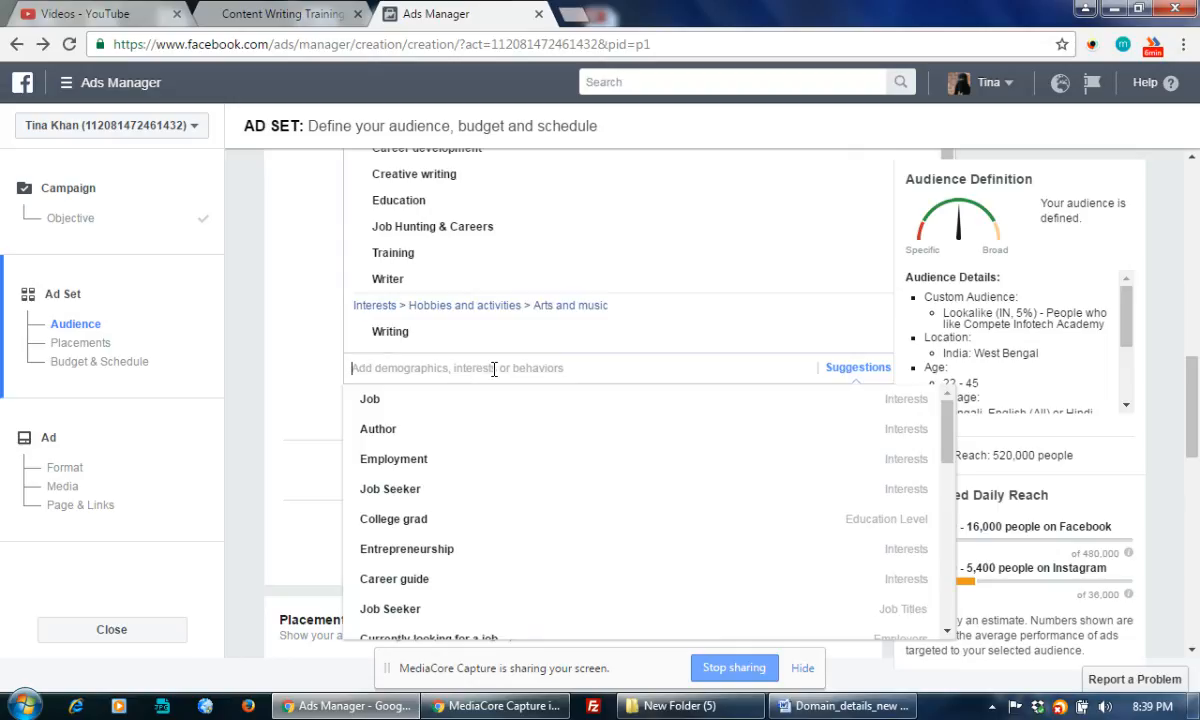
{"action": "type", "text": "Home based"}
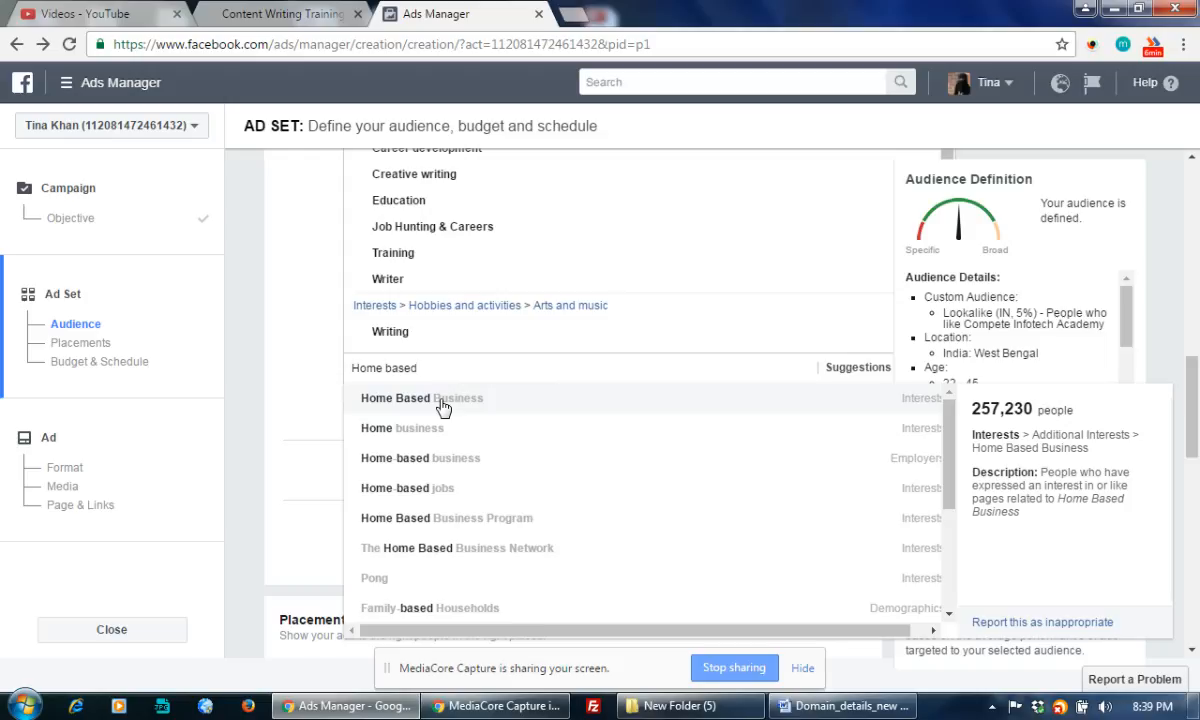
{"action": "left_click", "coordinate": [492, 402]}
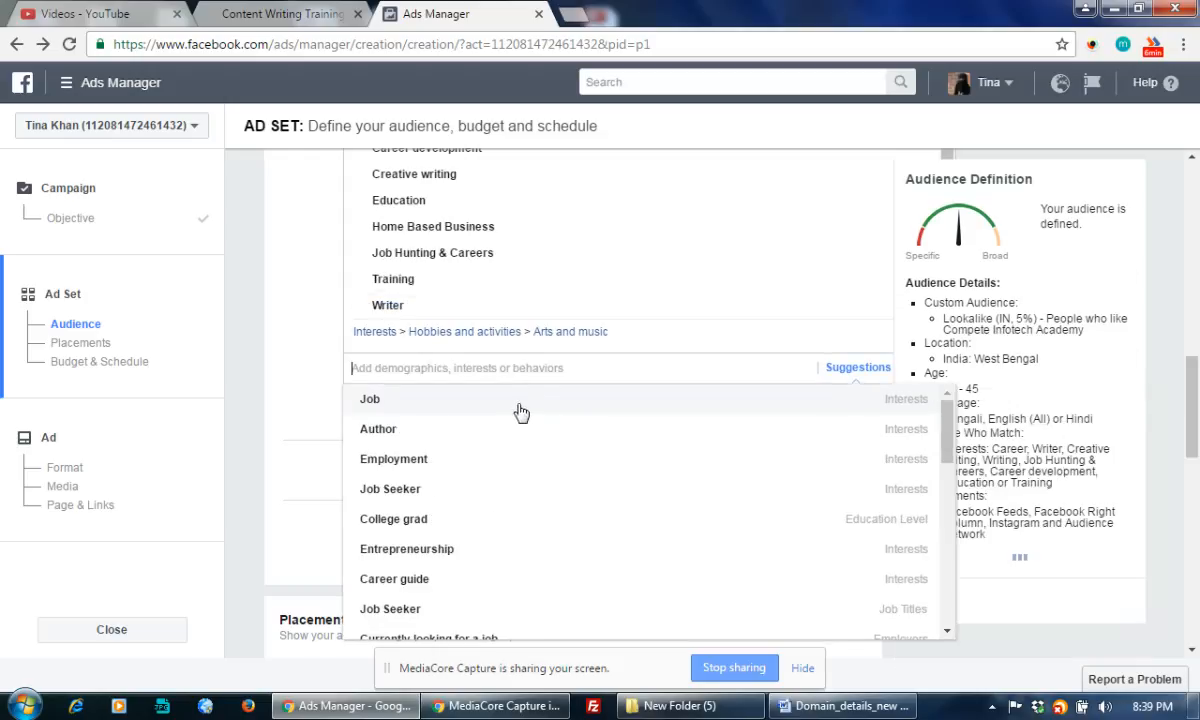
{"action": "type", "text": "home ba"}
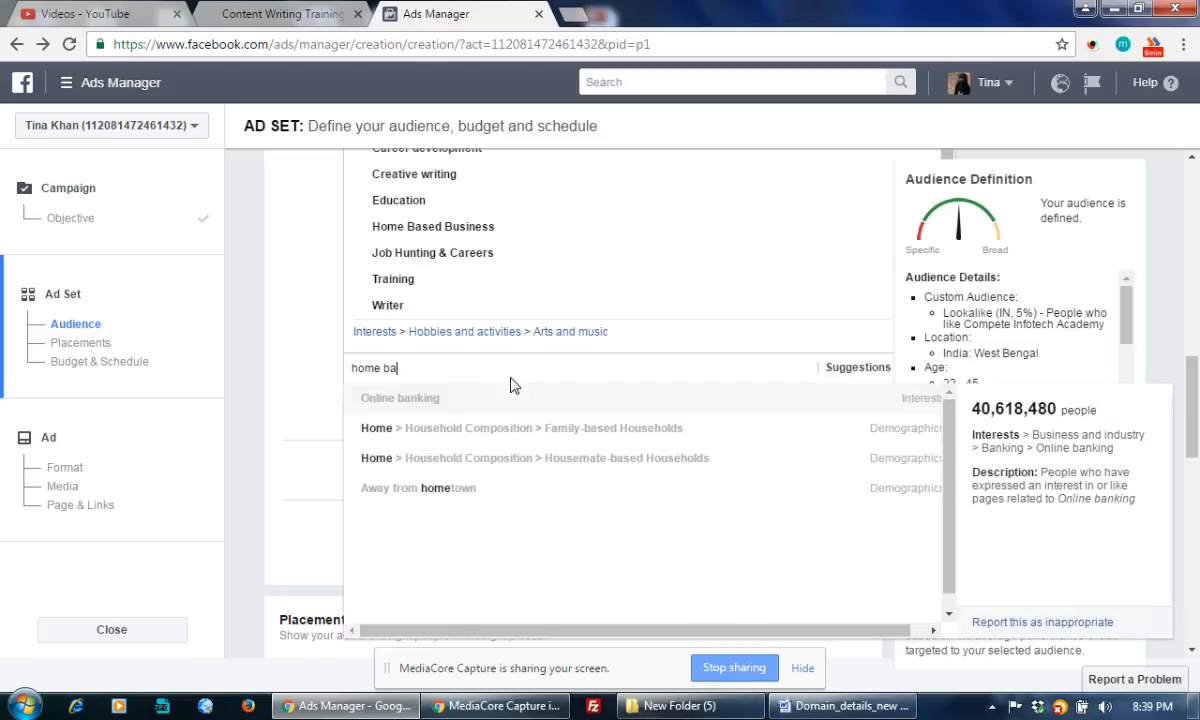
{"action": "key", "text": "BackSpace"}
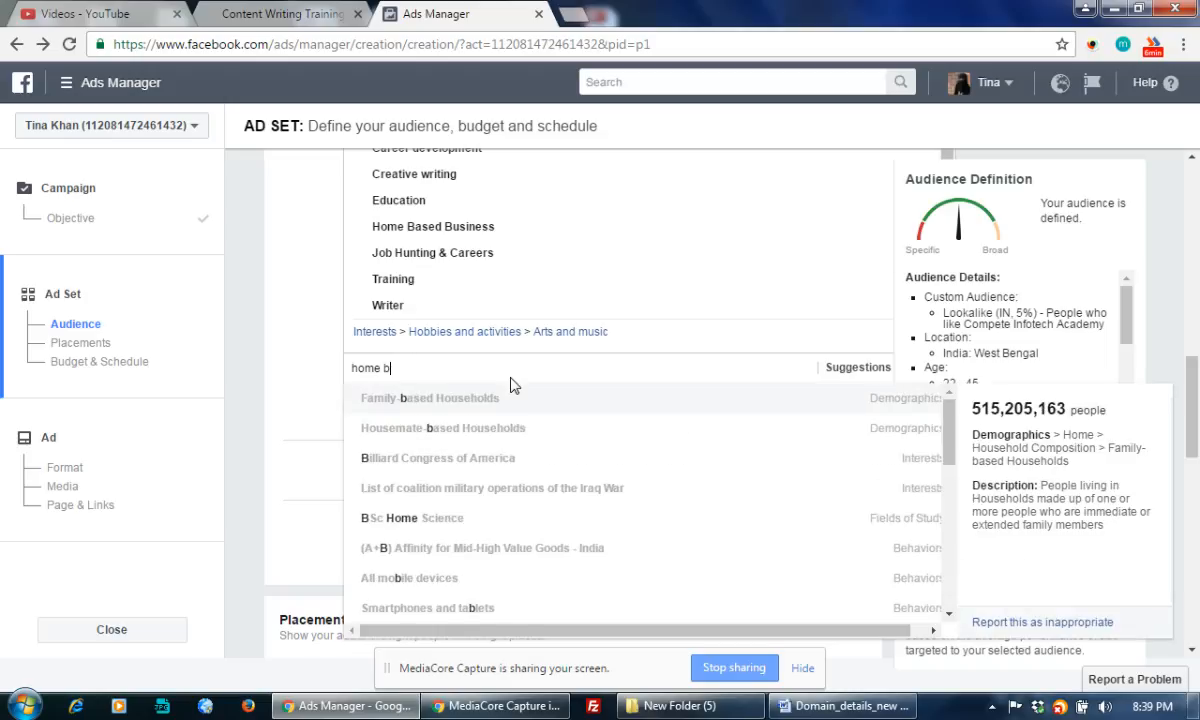
{"action": "type", "text": "ased career"}
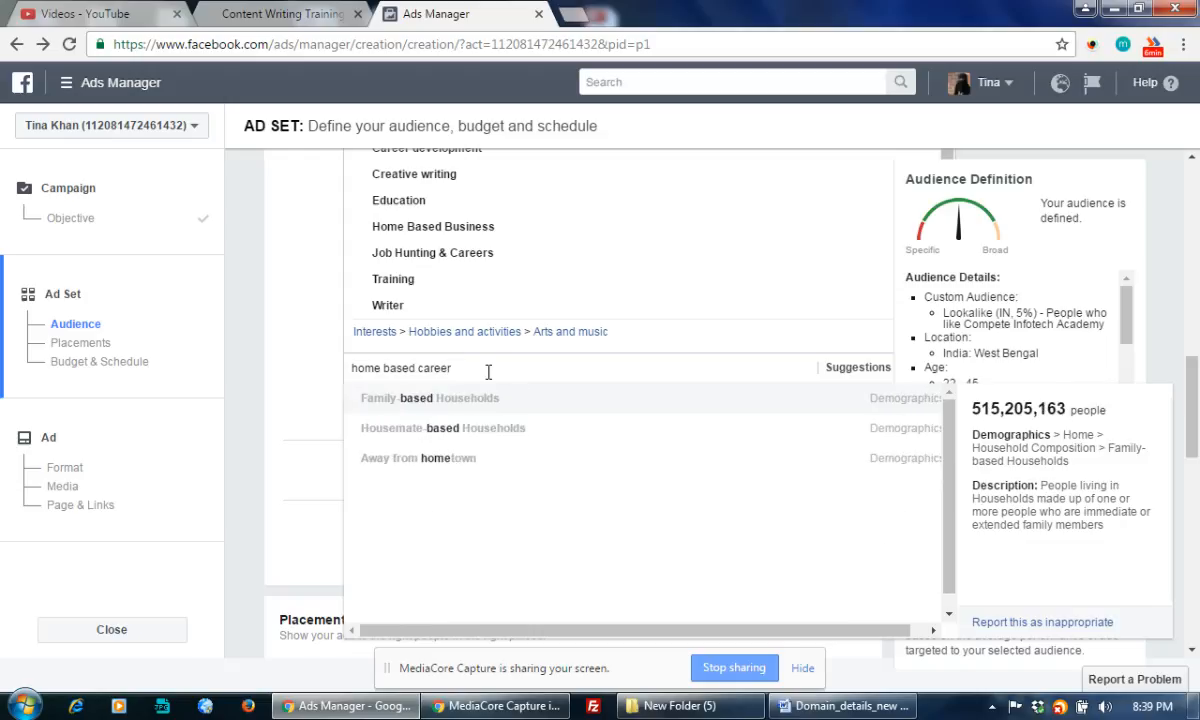
{"action": "key", "text": "BackSpace"}
{"action": "key", "text": "BackSpace"}
{"action": "key", "text": "BackSpace"}
{"action": "key", "text": "BackSpace"}
{"action": "key", "text": "BackSpace"}
{"action": "key", "text": "BackSpace"}
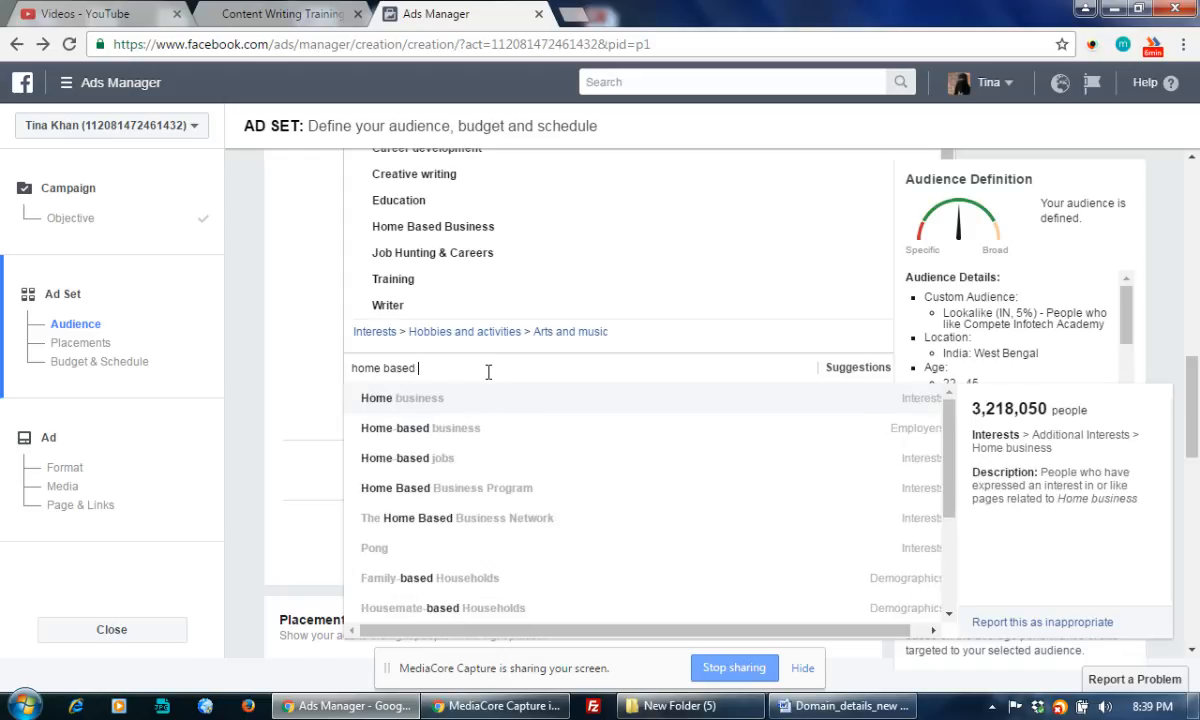
Add the Home-based jobs, WORK from HOME Opportunities, Work at Home Moms and Entrepreneurship interests; reach stays 520,000
{"action": "left_click", "coordinate": [407, 467]}
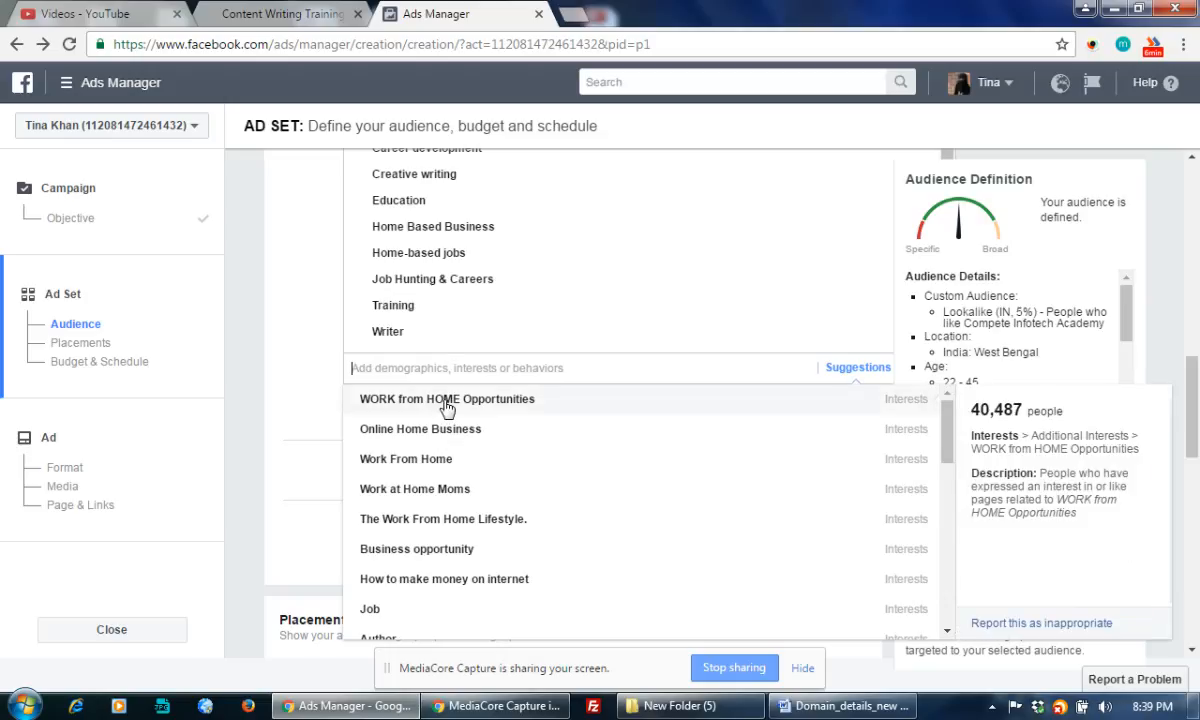
{"action": "left_click", "coordinate": [447, 405]}
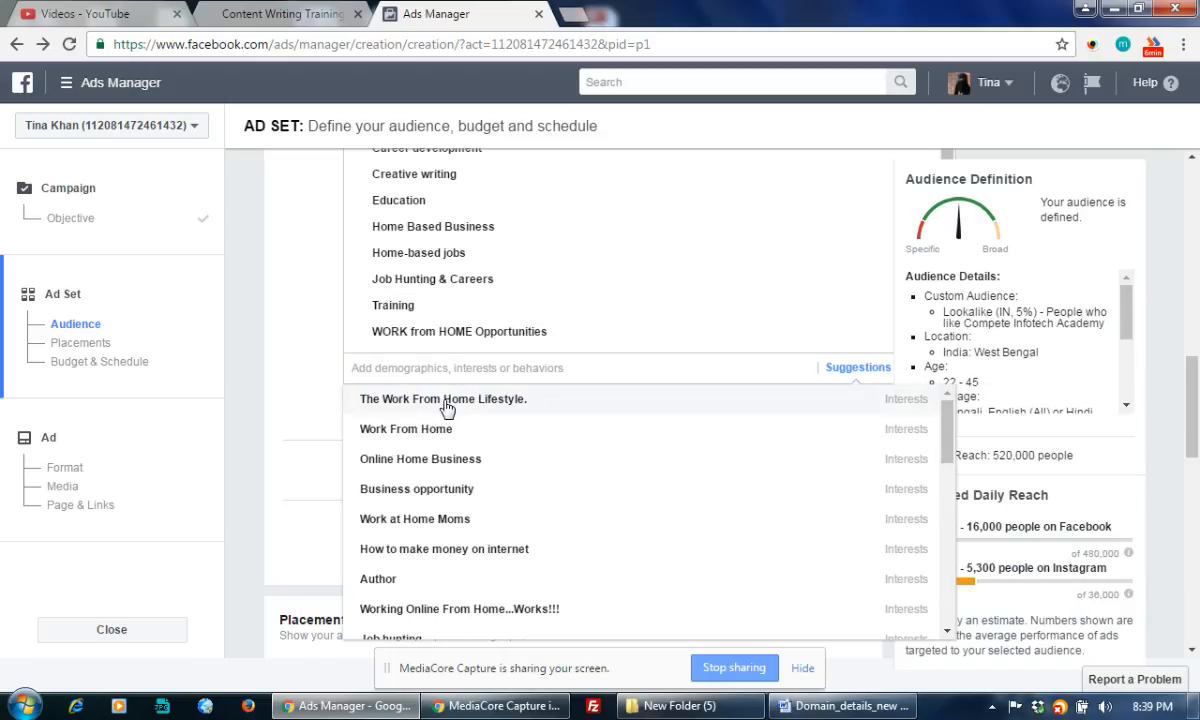
{"action": "mouse_move", "coordinate": [421, 528]}
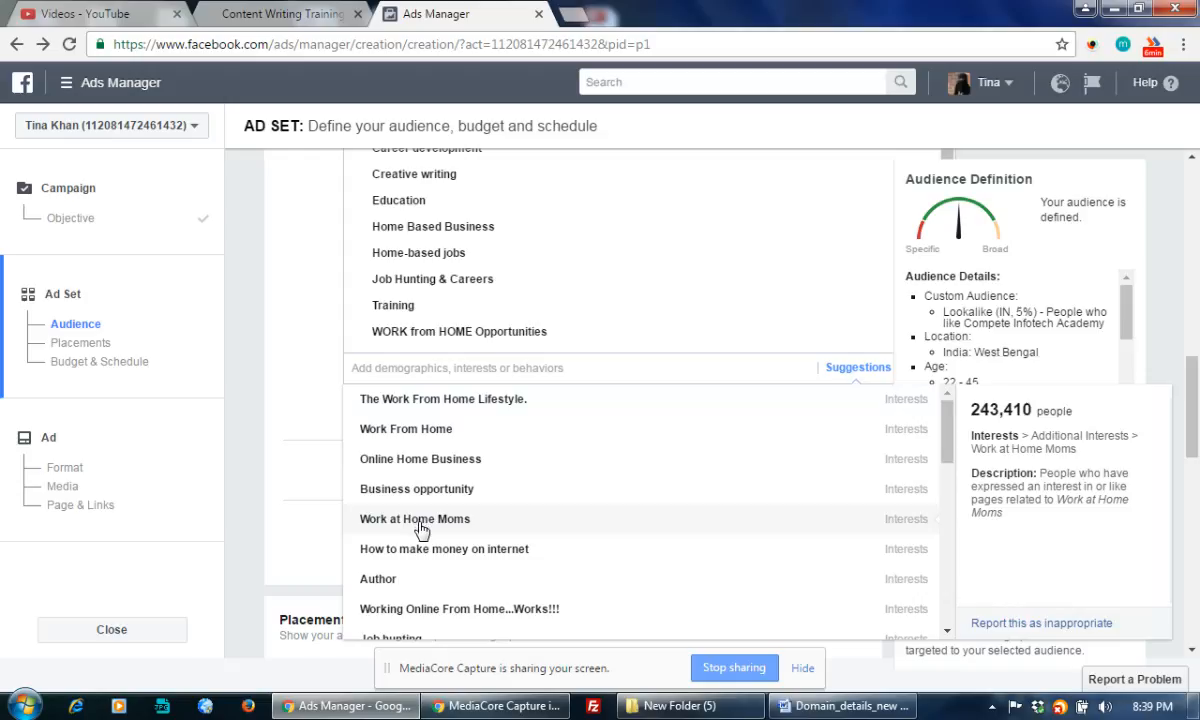
{"action": "left_click", "coordinate": [421, 528]}
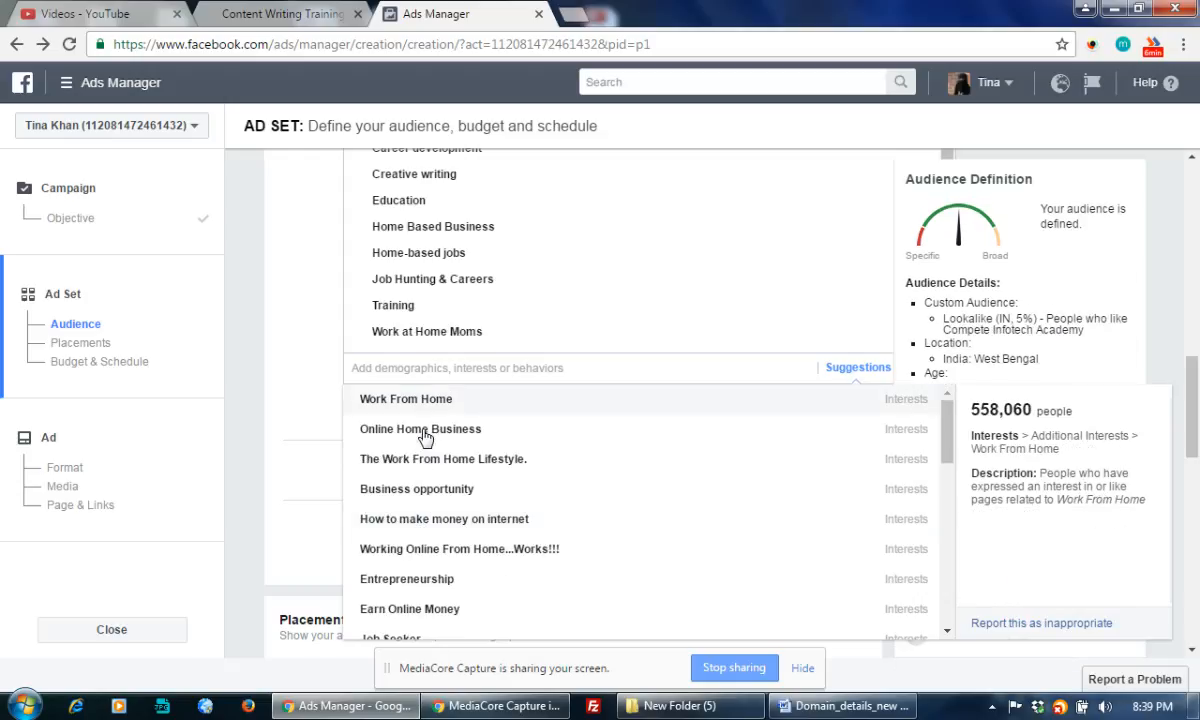
{"action": "mouse_move", "coordinate": [425, 465]}
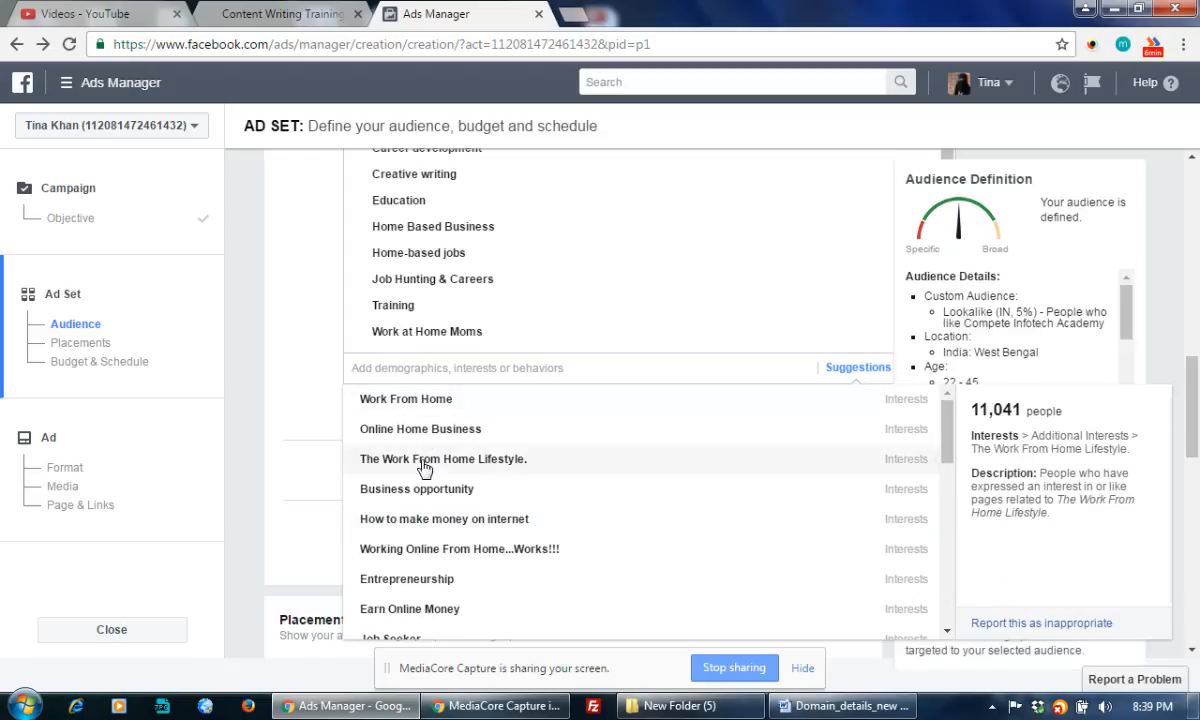
{"action": "left_click", "coordinate": [438, 580]}
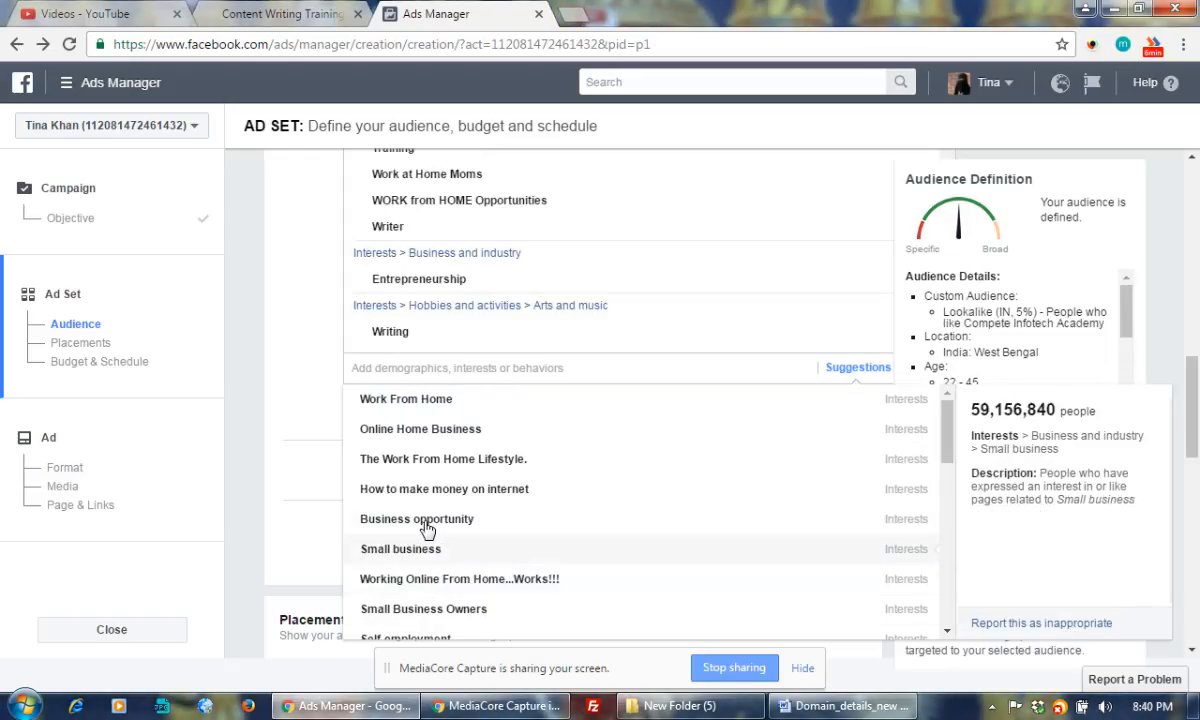
{"action": "scroll", "coordinate": [490, 517], "scroll_direction": "down", "scroll_amount": 2}
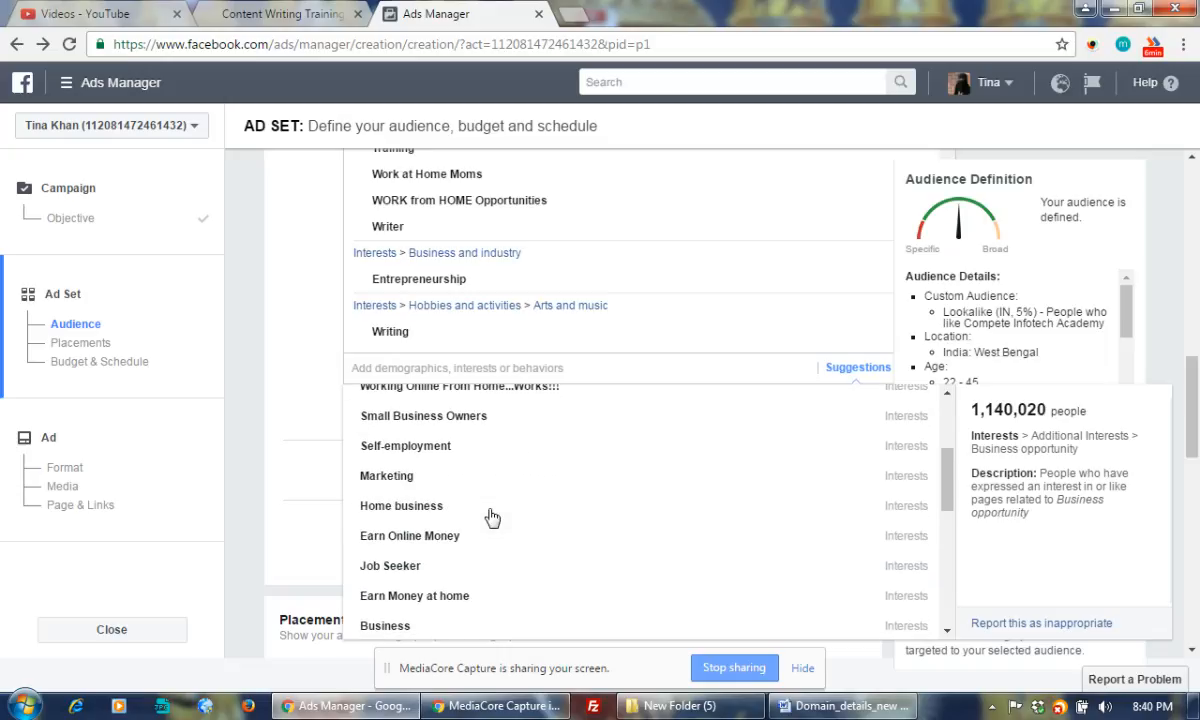
{"action": "scroll", "coordinate": [490, 510], "scroll_direction": "down", "scroll_amount": 3}
{"action": "scroll", "coordinate": [277, 486], "scroll_direction": "down", "scroll_amount": 5}
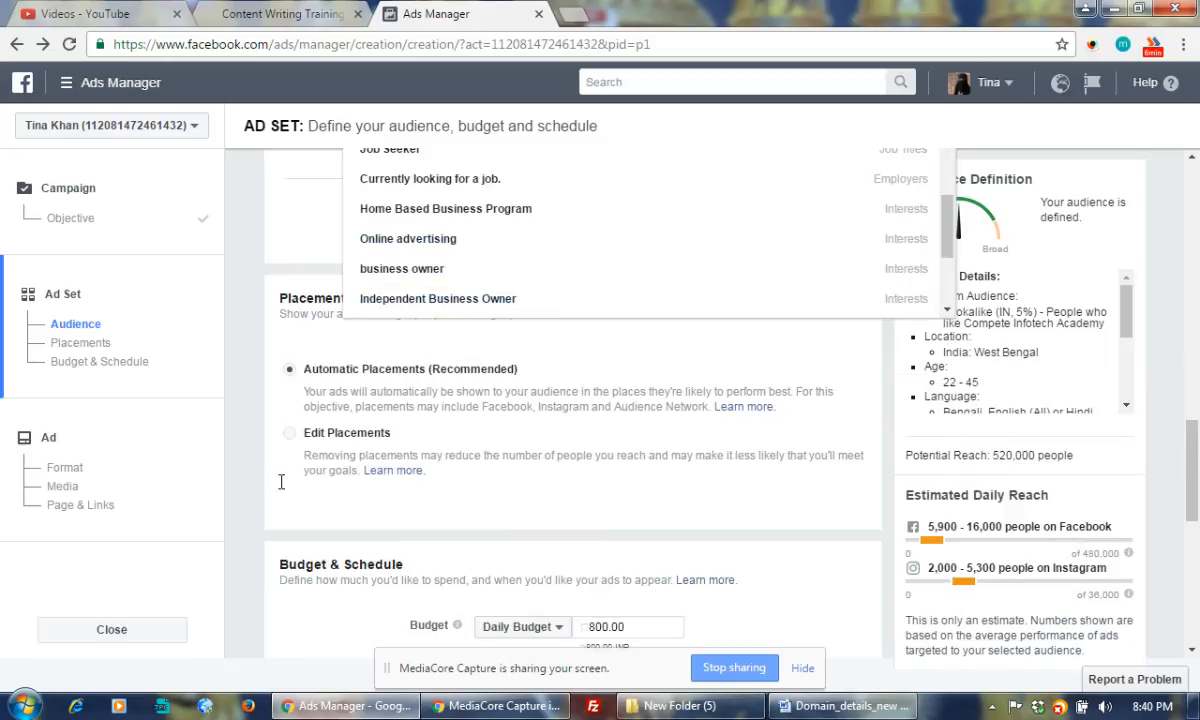
{"action": "scroll", "coordinate": [280, 482], "scroll_direction": "up", "scroll_amount": 9}
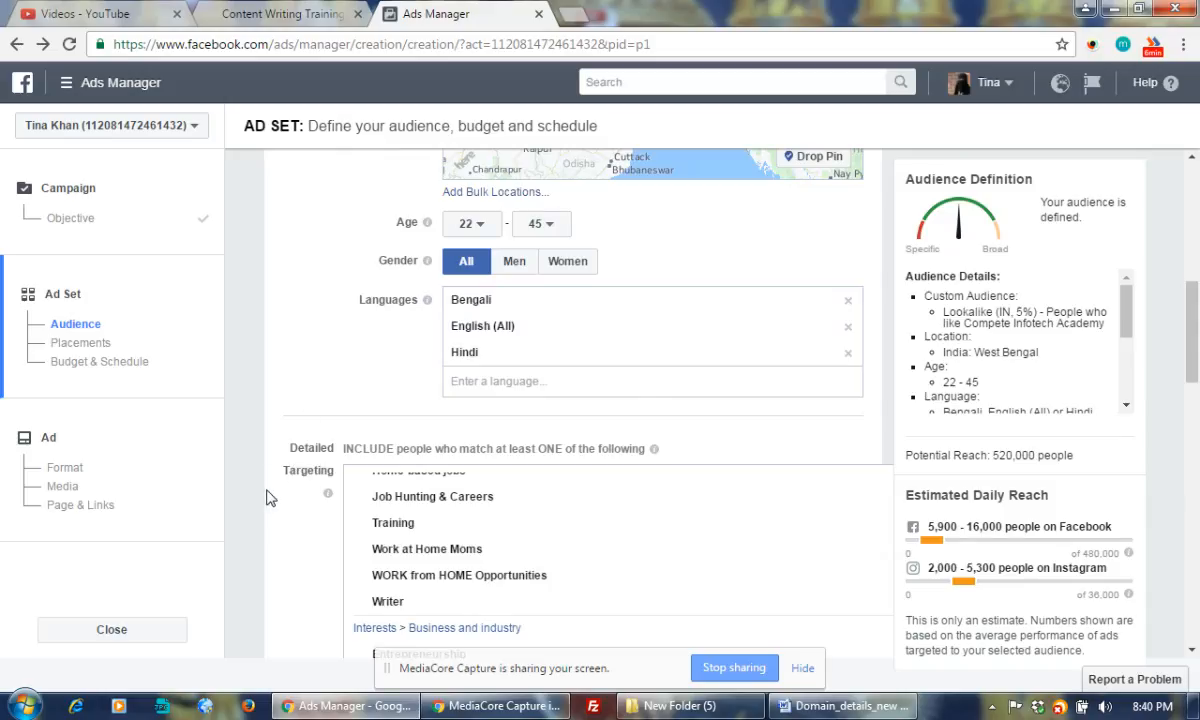
{"action": "scroll", "coordinate": [287, 500], "scroll_direction": "down", "scroll_amount": 5}
{"action": "scroll", "coordinate": [288, 502], "scroll_direction": "up", "scroll_amount": 3}
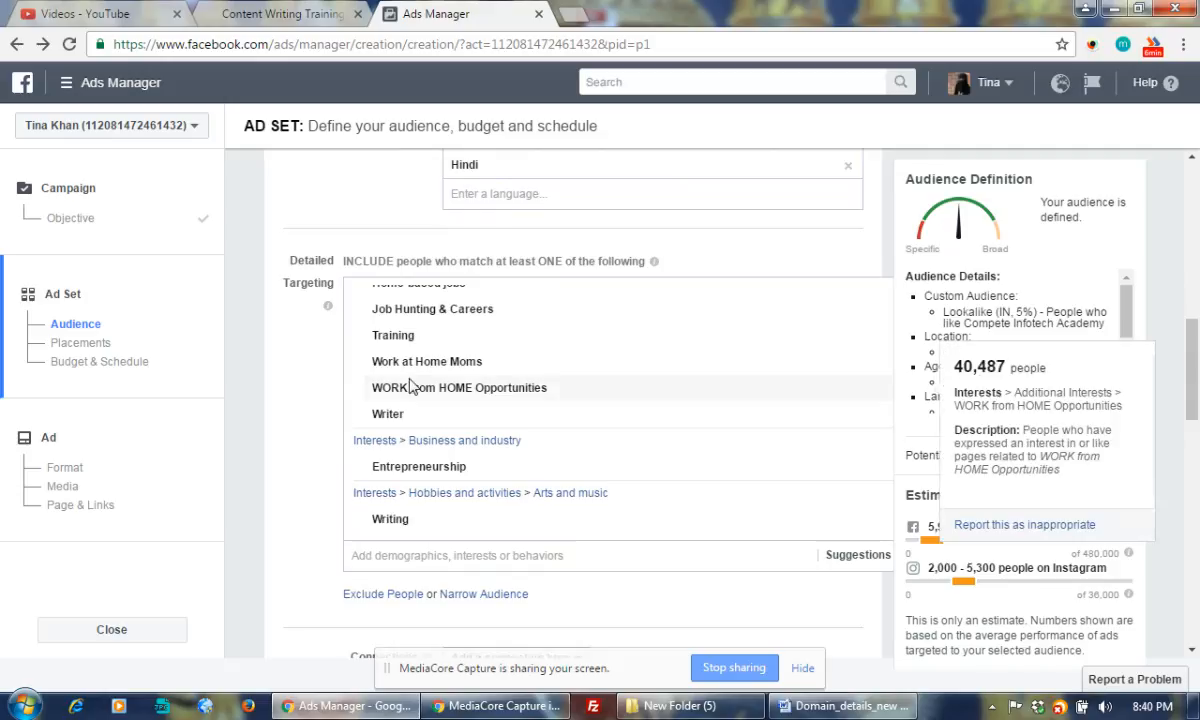
{"action": "mouse_move", "coordinate": [425, 373]}
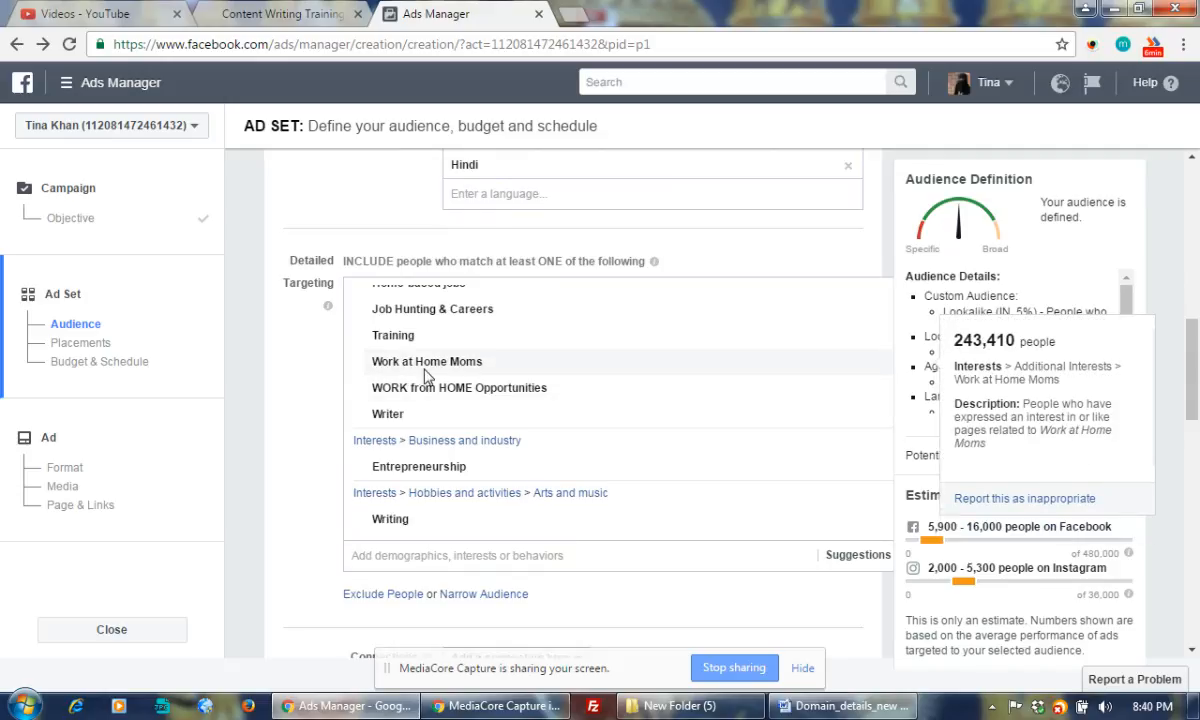
{"action": "mouse_move", "coordinate": [429, 398]}
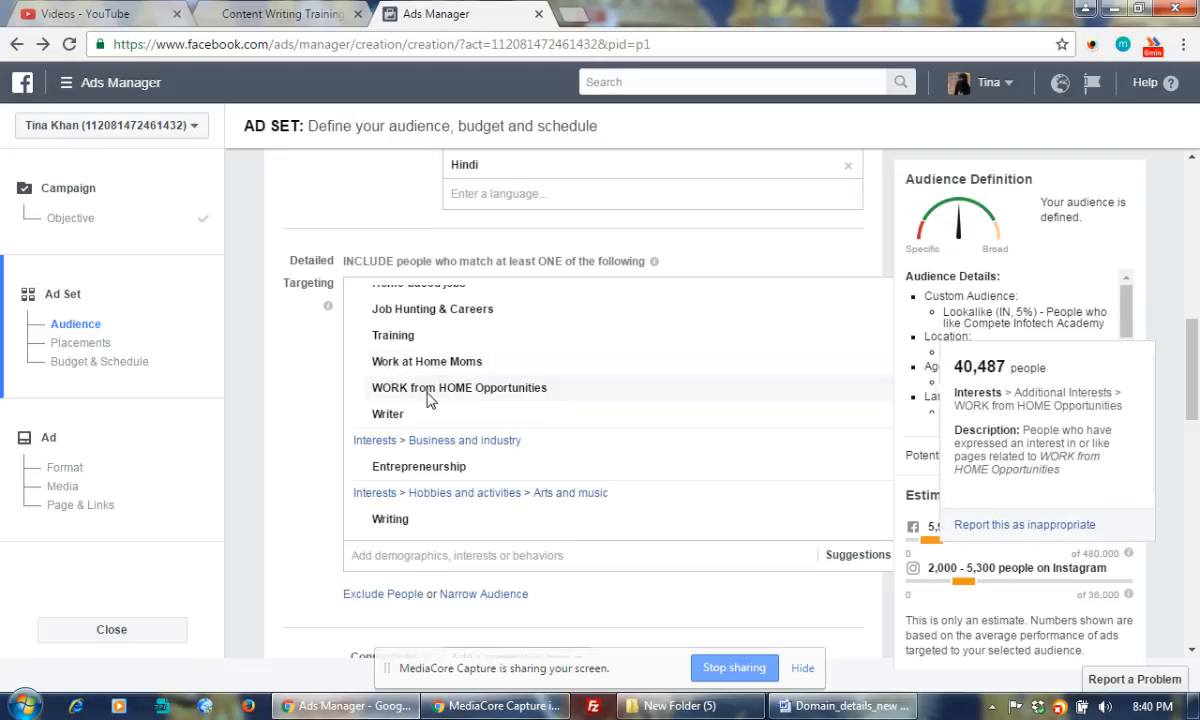
{"action": "scroll", "coordinate": [470, 410], "scroll_direction": "down", "scroll_amount": 2}
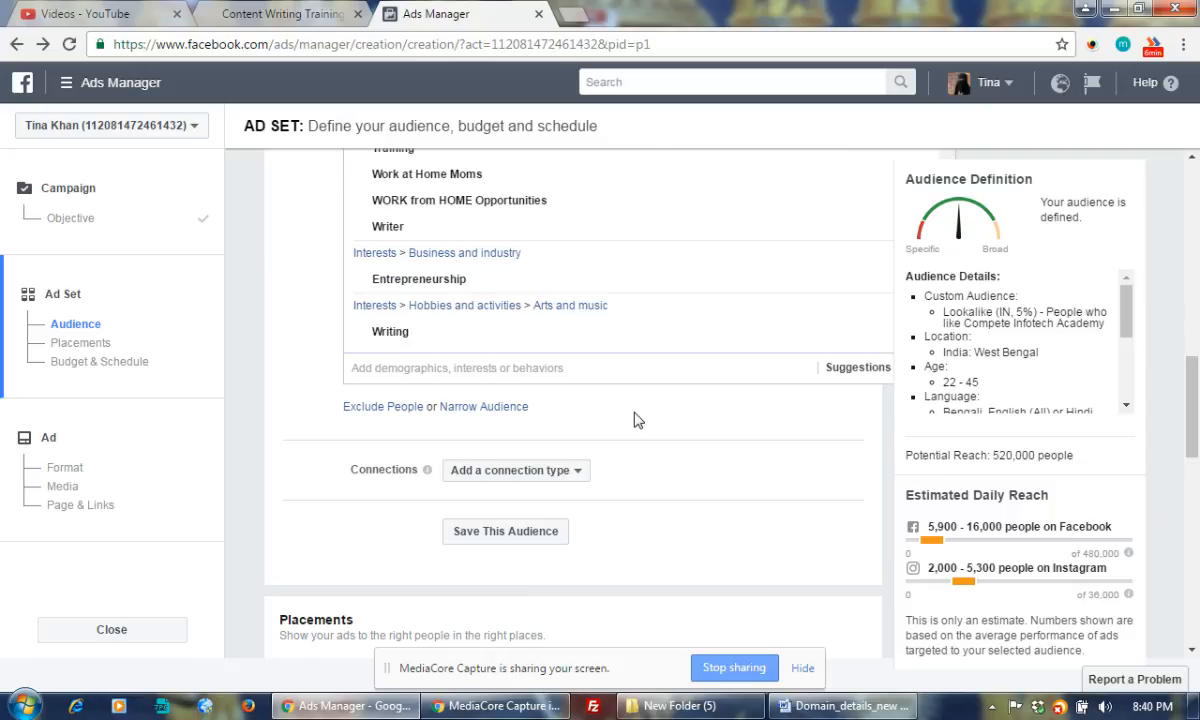
{"action": "scroll", "coordinate": [637, 420], "scroll_direction": "up", "scroll_amount": 3}
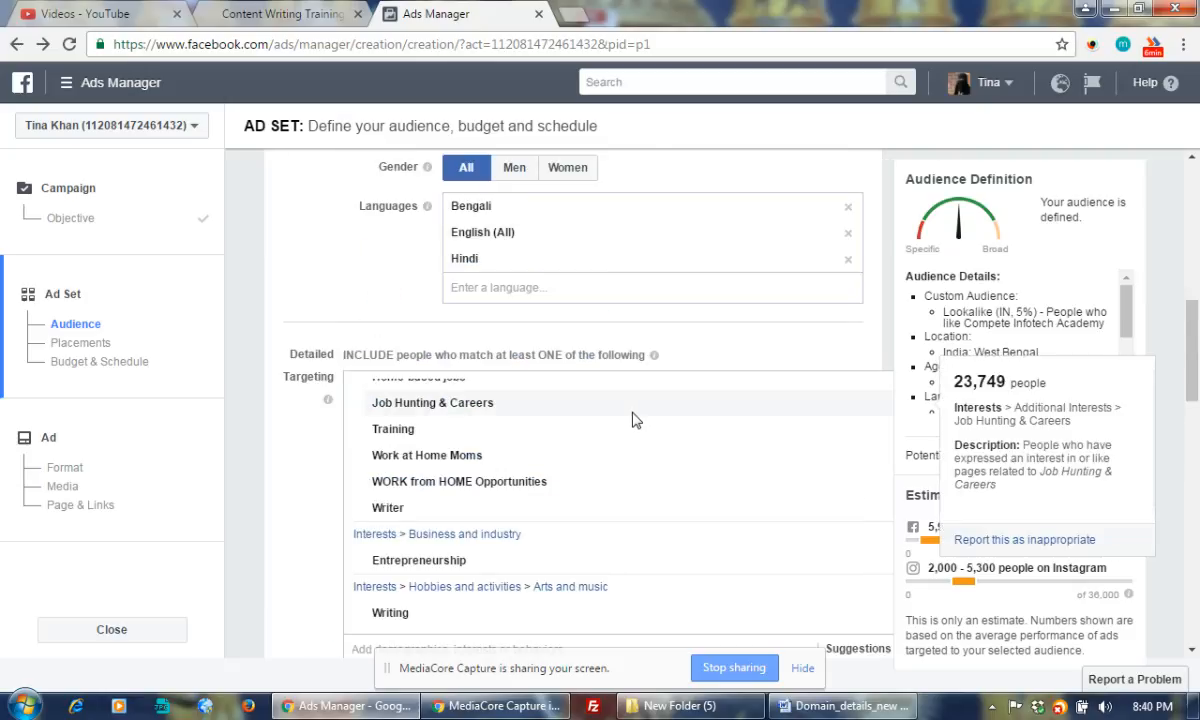
{"action": "scroll", "coordinate": [632, 421], "scroll_direction": "down", "scroll_amount": 1}
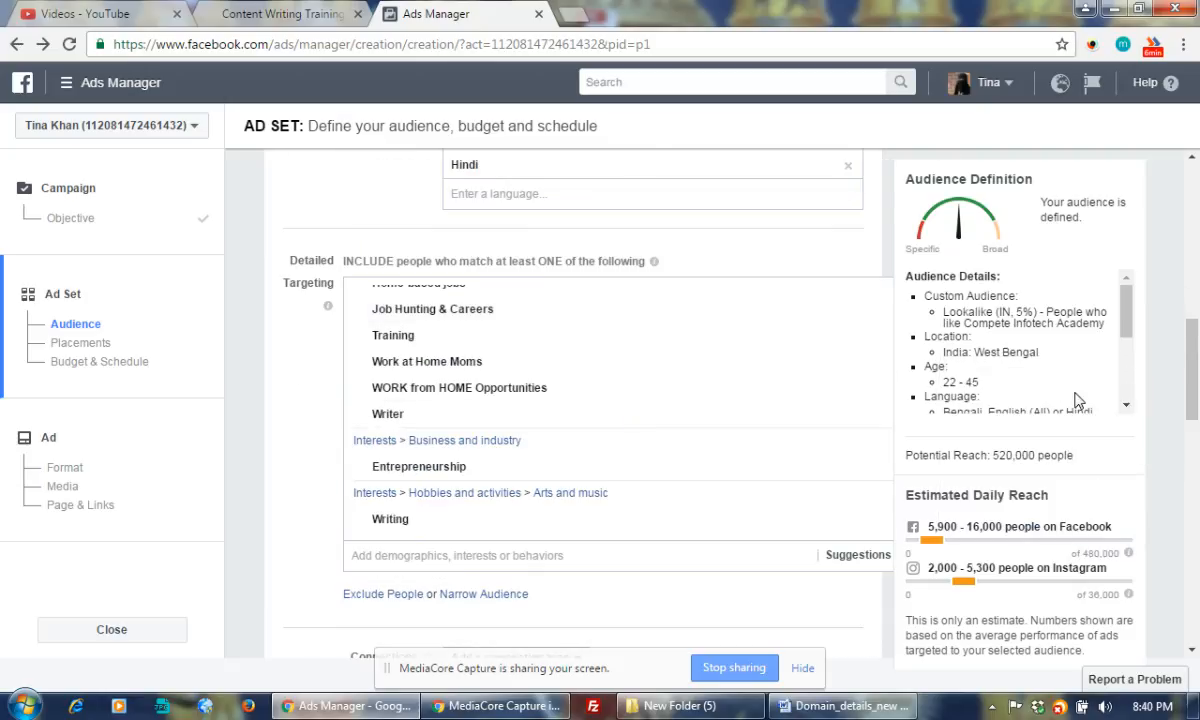
{"action": "mouse_move", "coordinate": [487, 390]}
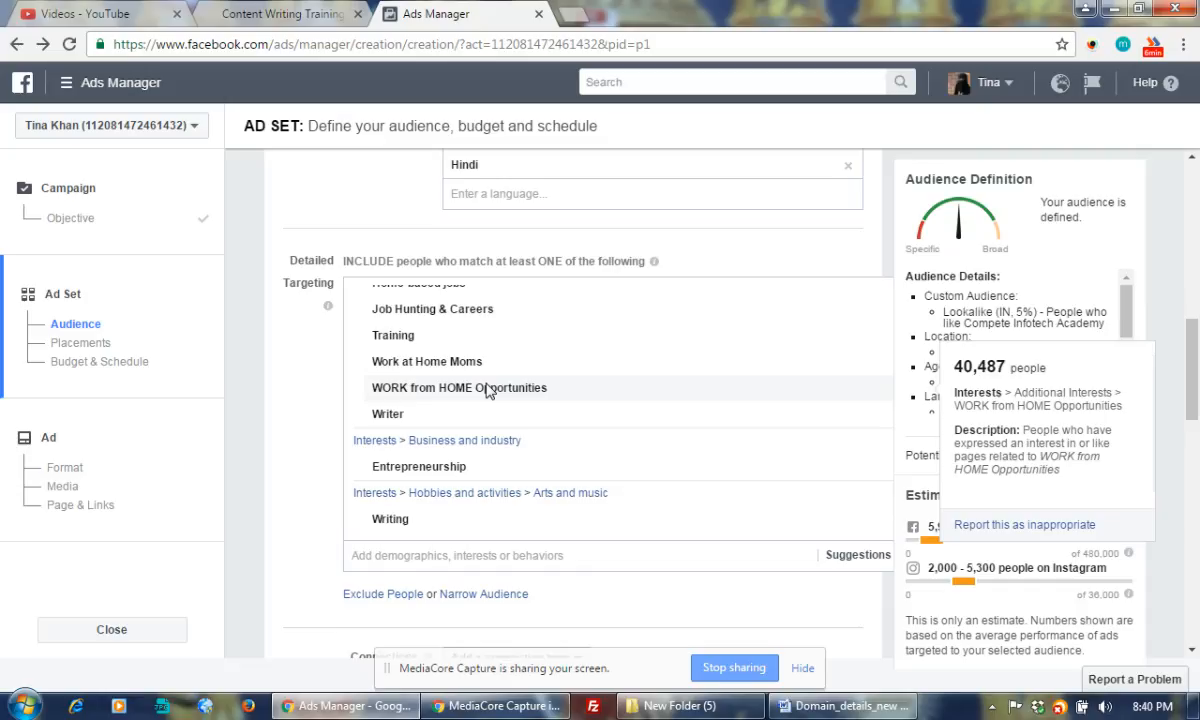
{"action": "scroll", "coordinate": [488, 390], "scroll_direction": "down", "scroll_amount": 3}
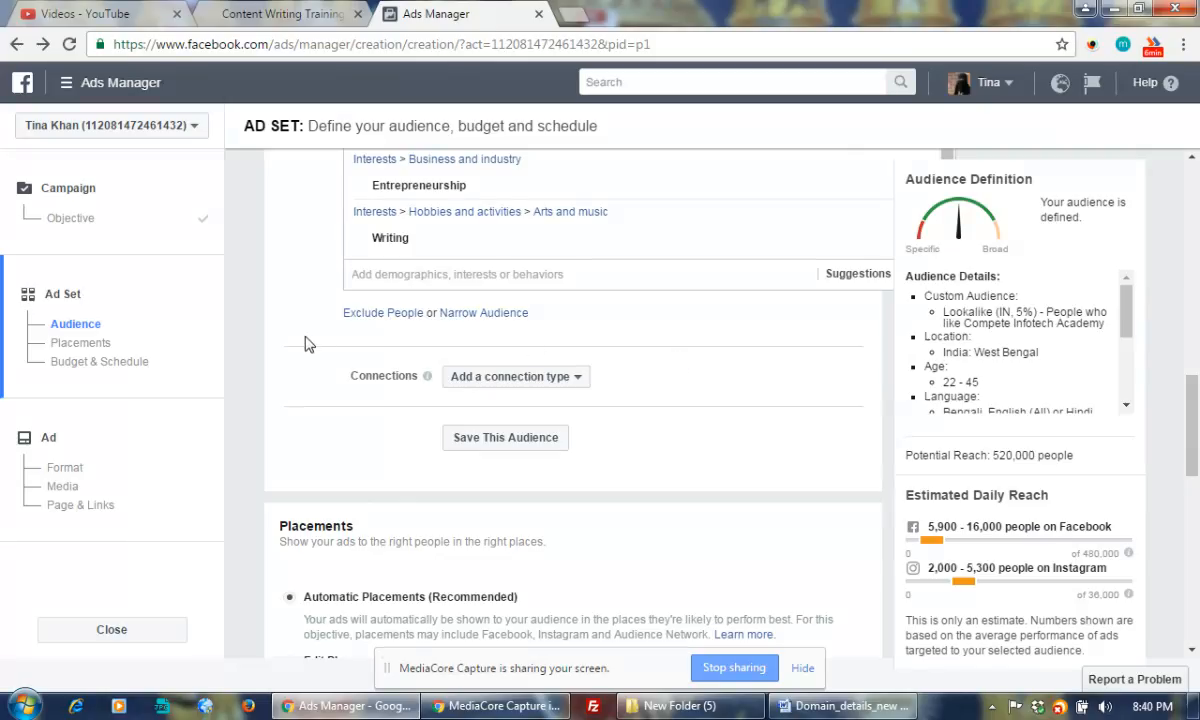
Under Connections, exclude people who like the Compete Infotech Academy Facebook Page
{"action": "left_click", "coordinate": [560, 381]}
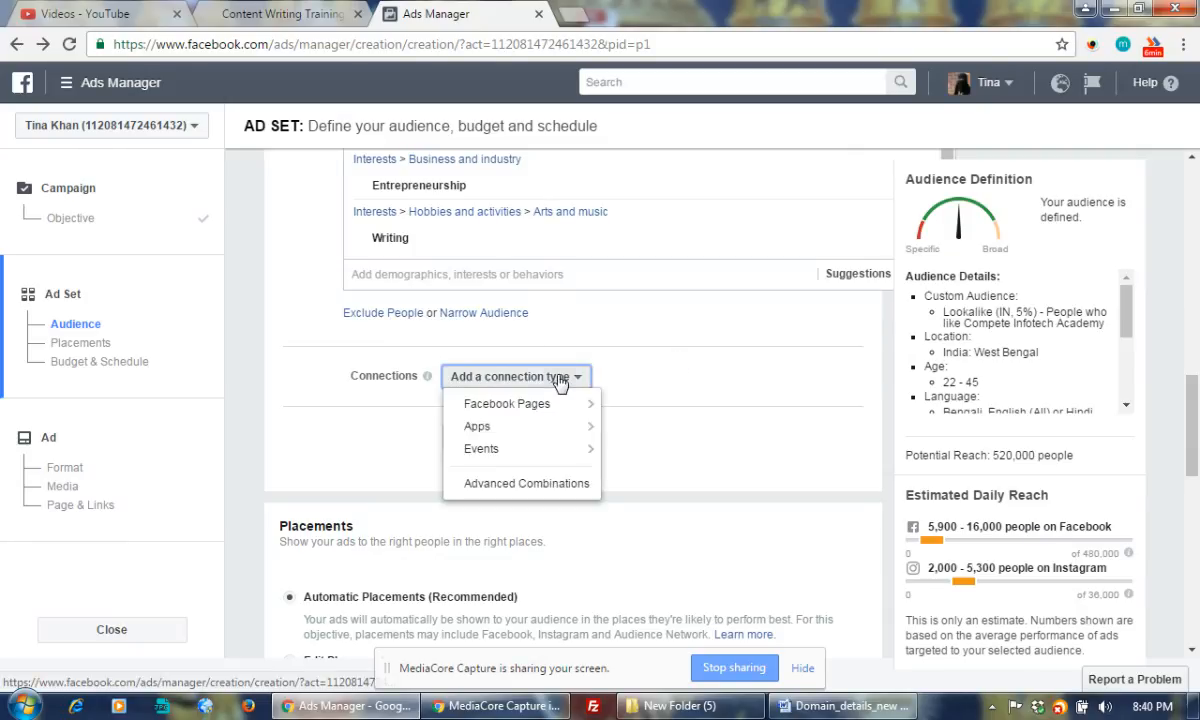
{"action": "mouse_move", "coordinate": [538, 410]}
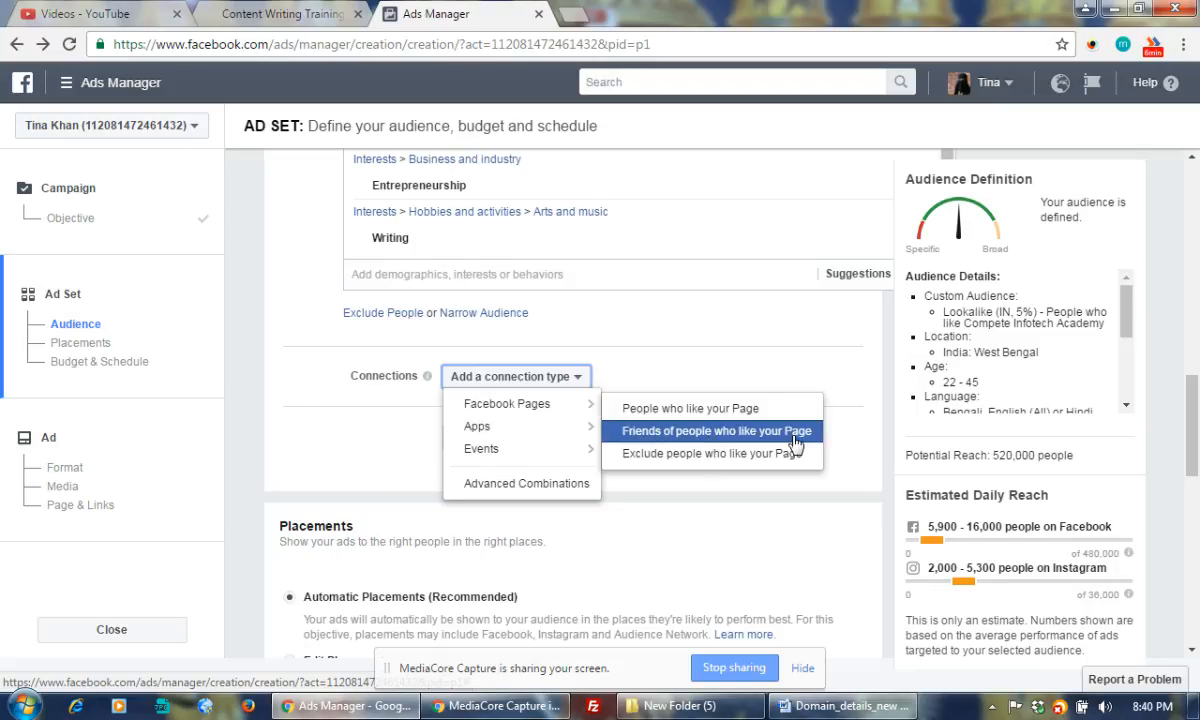
{"action": "left_click", "coordinate": [712, 455]}
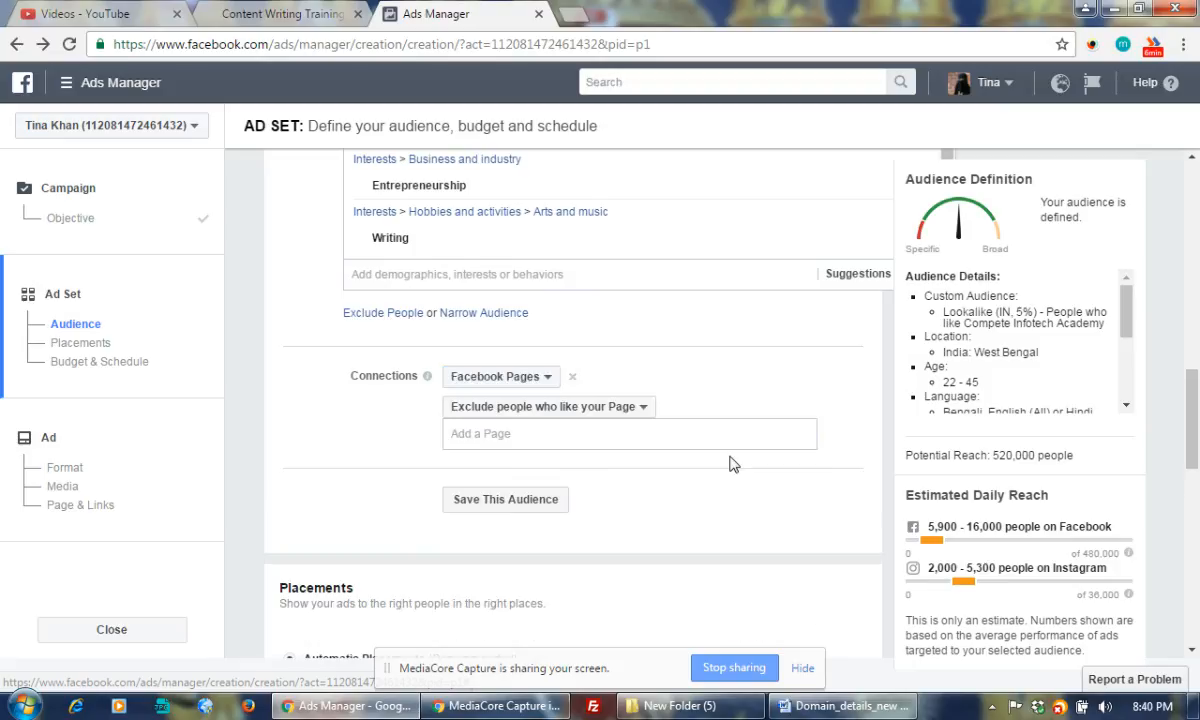
{"action": "left_click", "coordinate": [595, 439]}
{"action": "type", "text": "co"}
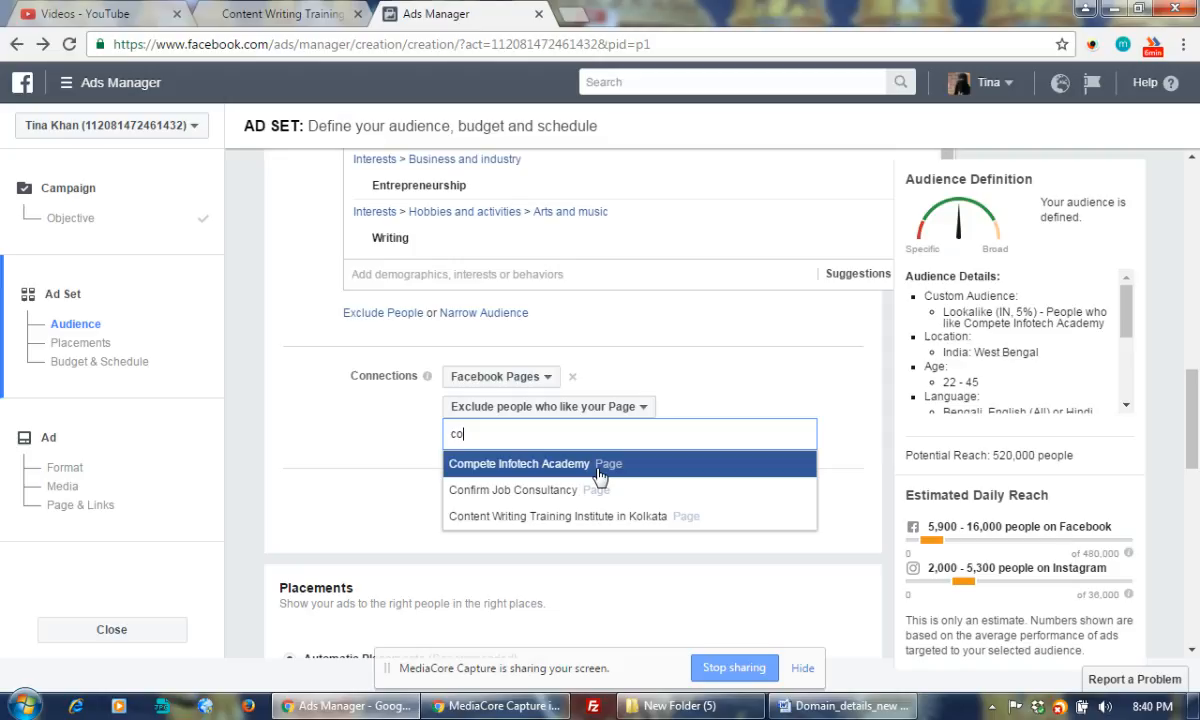
{"action": "left_click", "coordinate": [600, 467]}
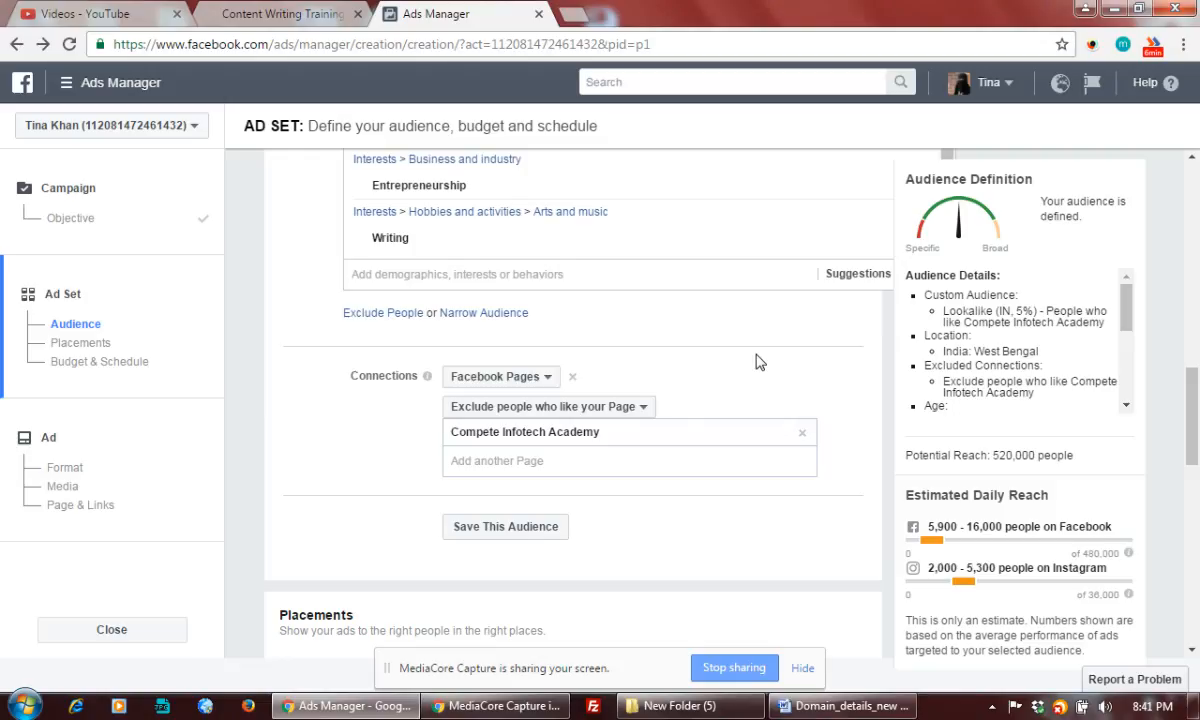
{"action": "scroll", "coordinate": [757, 362], "scroll_direction": "down", "scroll_amount": 2}
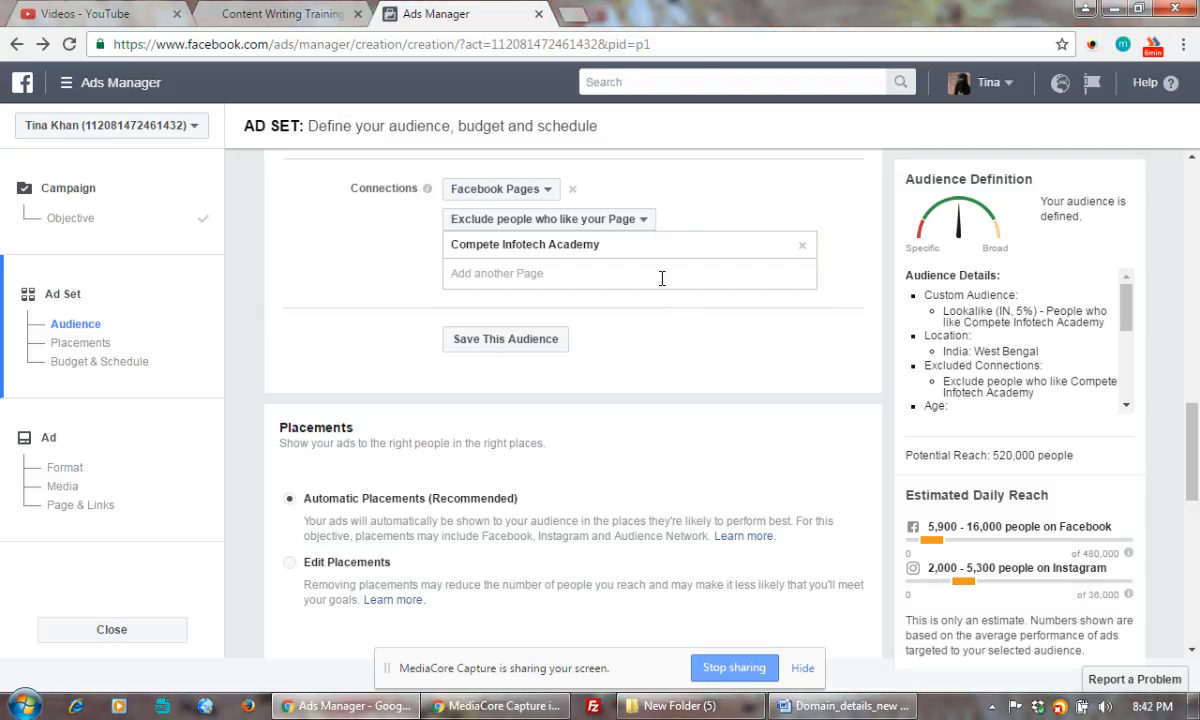
Add Content Writing Training Institute in Kolkata as a second excluded liked Page
{"action": "scroll", "coordinate": [615, 338], "scroll_direction": "down", "scroll_amount": 3}
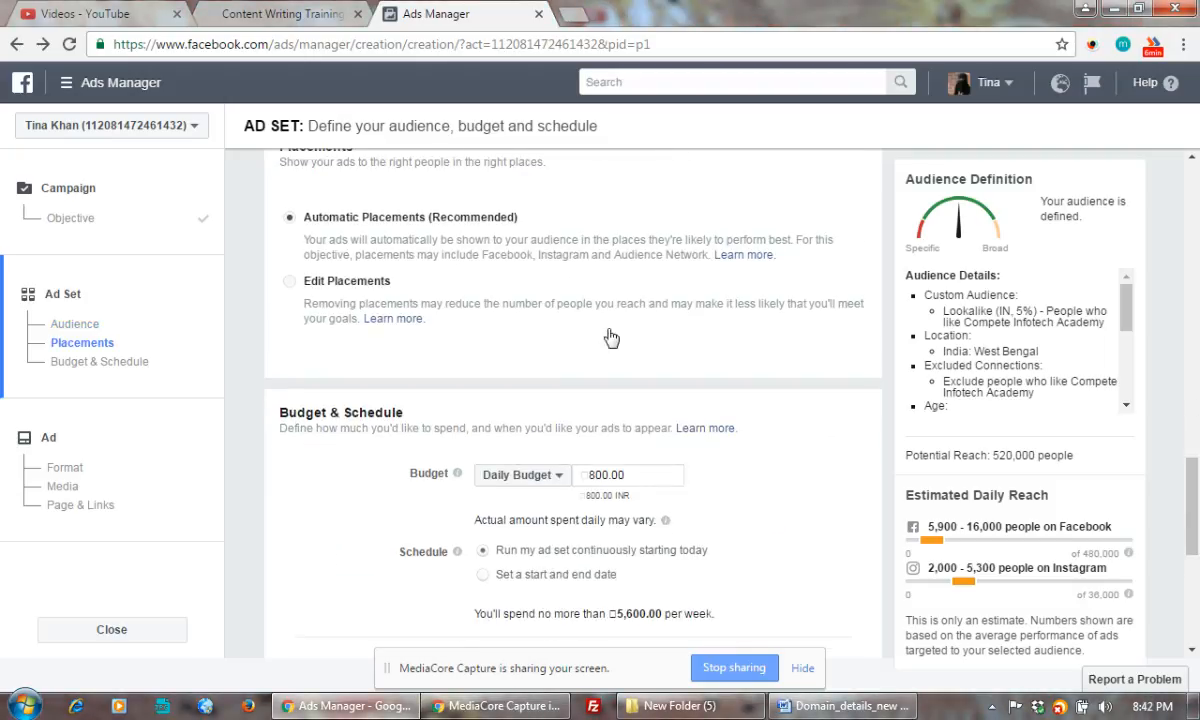
{"action": "scroll", "coordinate": [459, 289], "scroll_direction": "up", "scroll_amount": 1}
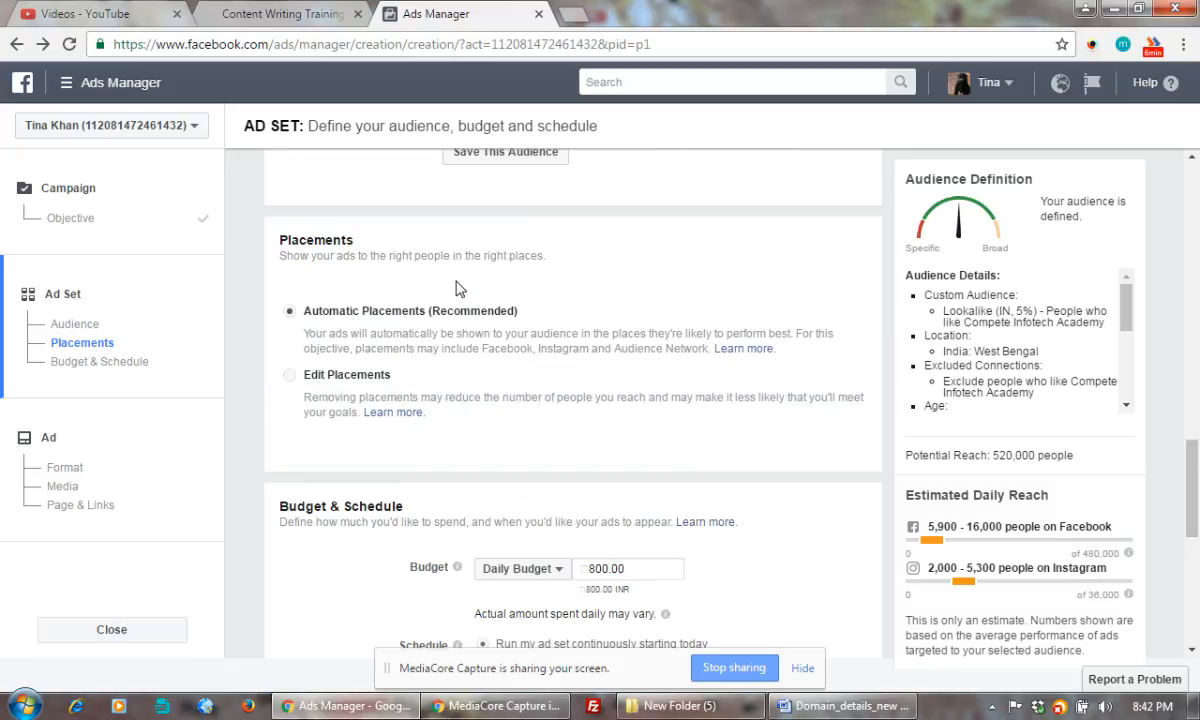
{"action": "scroll", "coordinate": [661, 274], "scroll_direction": "up", "scroll_amount": 2}
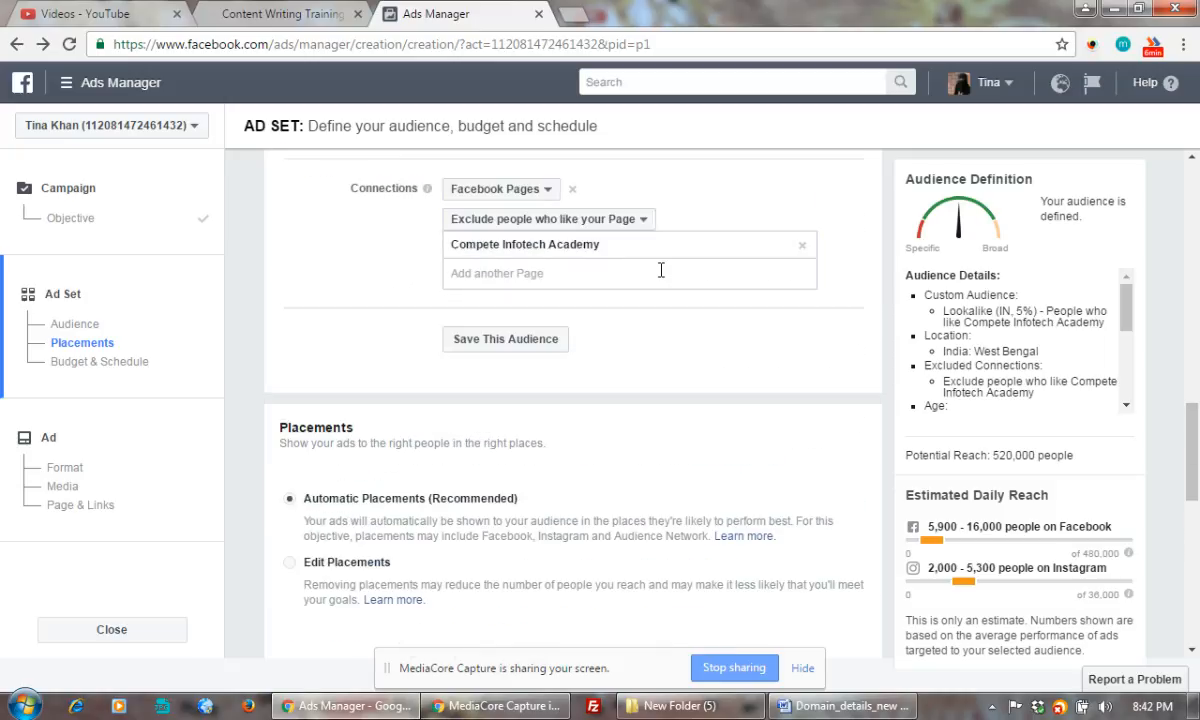
{"action": "left_click", "coordinate": [560, 264]}
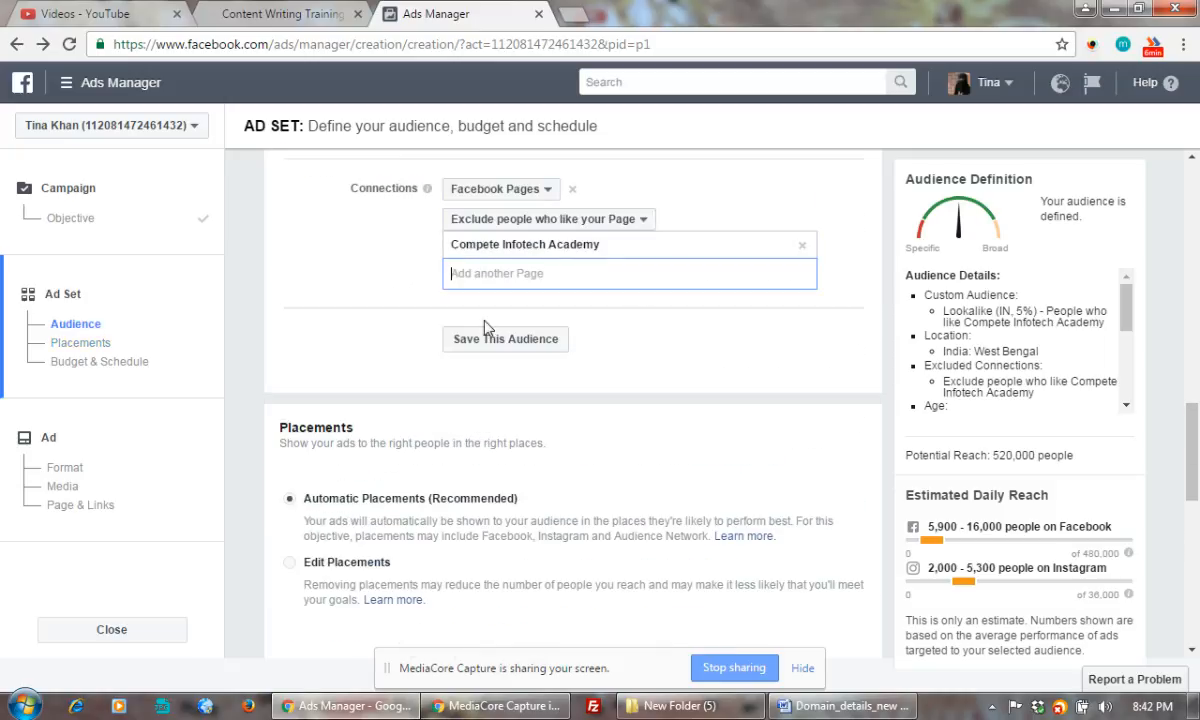
{"action": "left_click", "coordinate": [676, 338]}
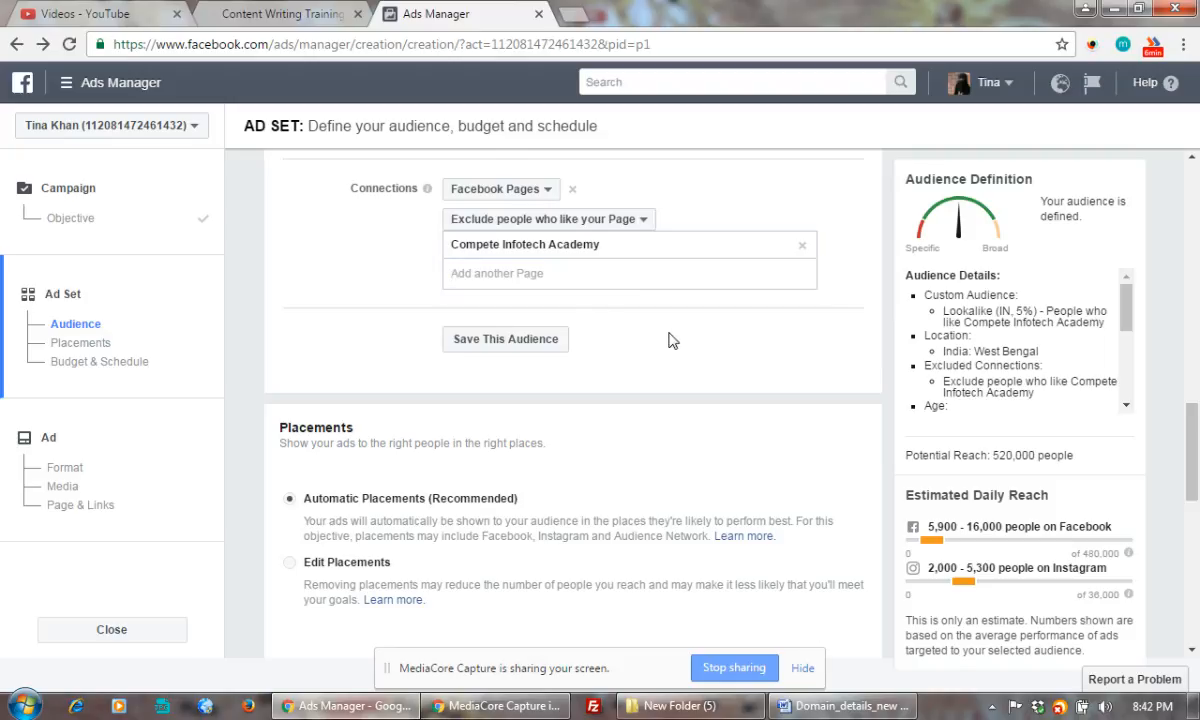
{"action": "left_click", "coordinate": [550, 271]}
{"action": "type", "text": "co"}
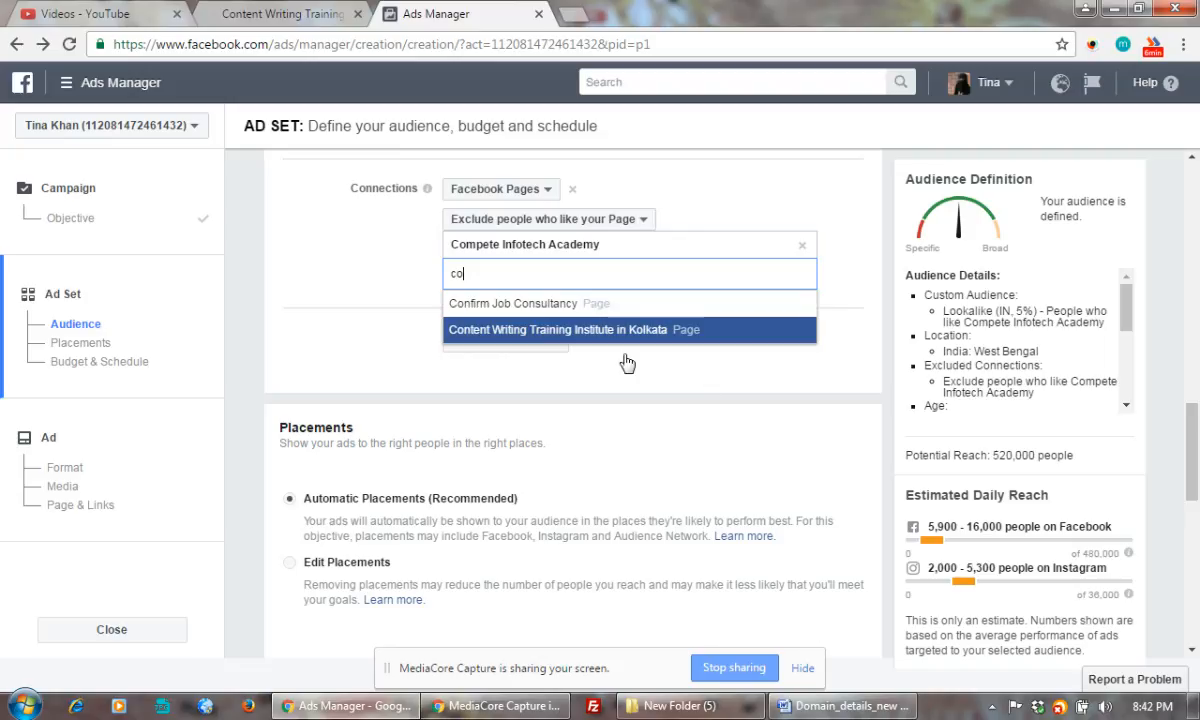
{"action": "left_click", "coordinate": [583, 332]}
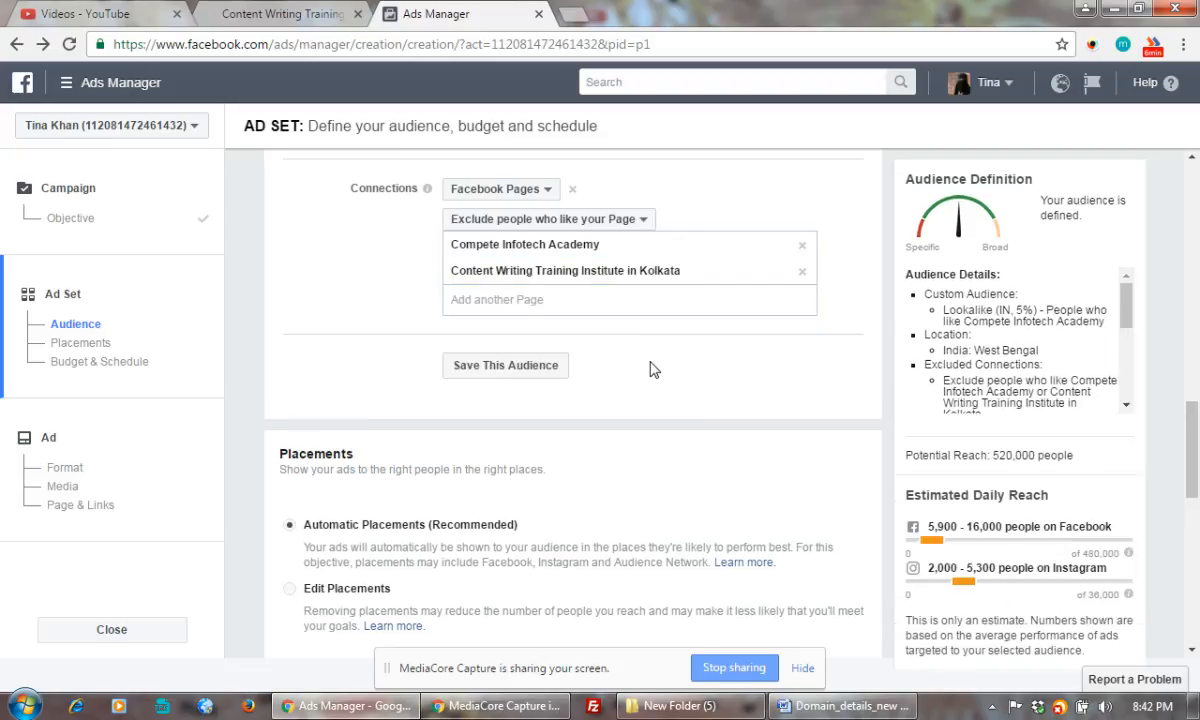
{"action": "scroll", "coordinate": [644, 347], "scroll_direction": "down", "scroll_amount": 2}
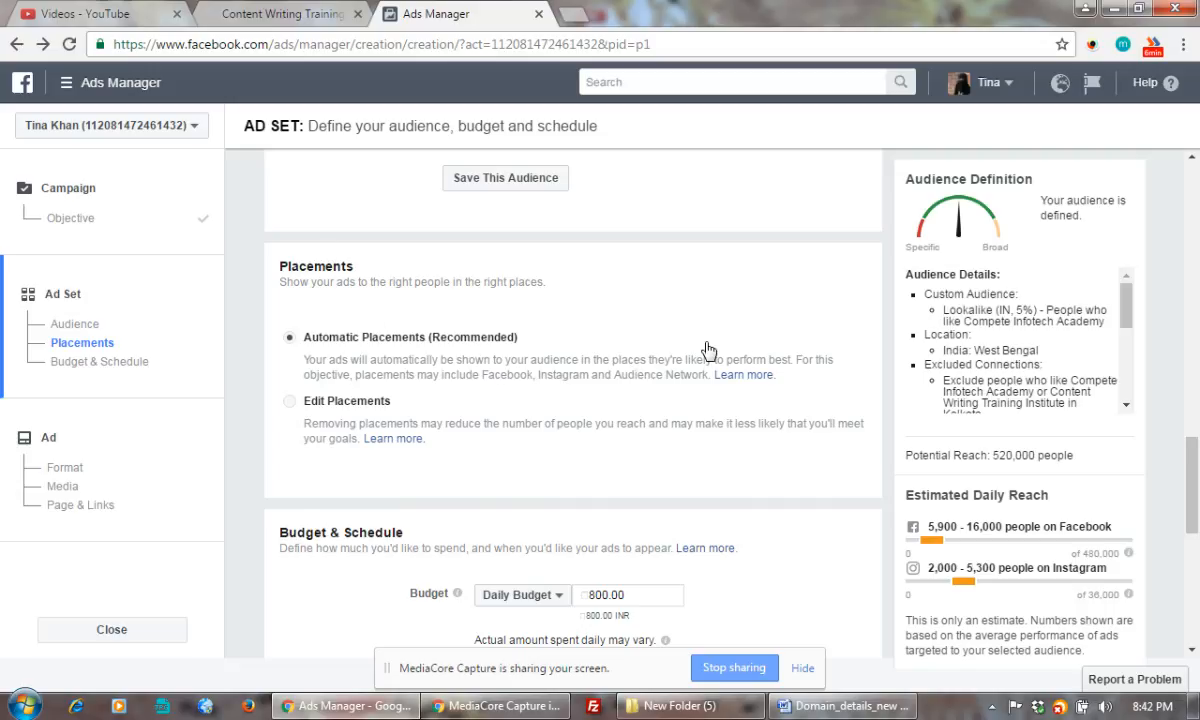
Change the daily budget from 800.00 to 100.00 INR
{"action": "scroll", "coordinate": [680, 350], "scroll_direction": "down", "scroll_amount": 1}
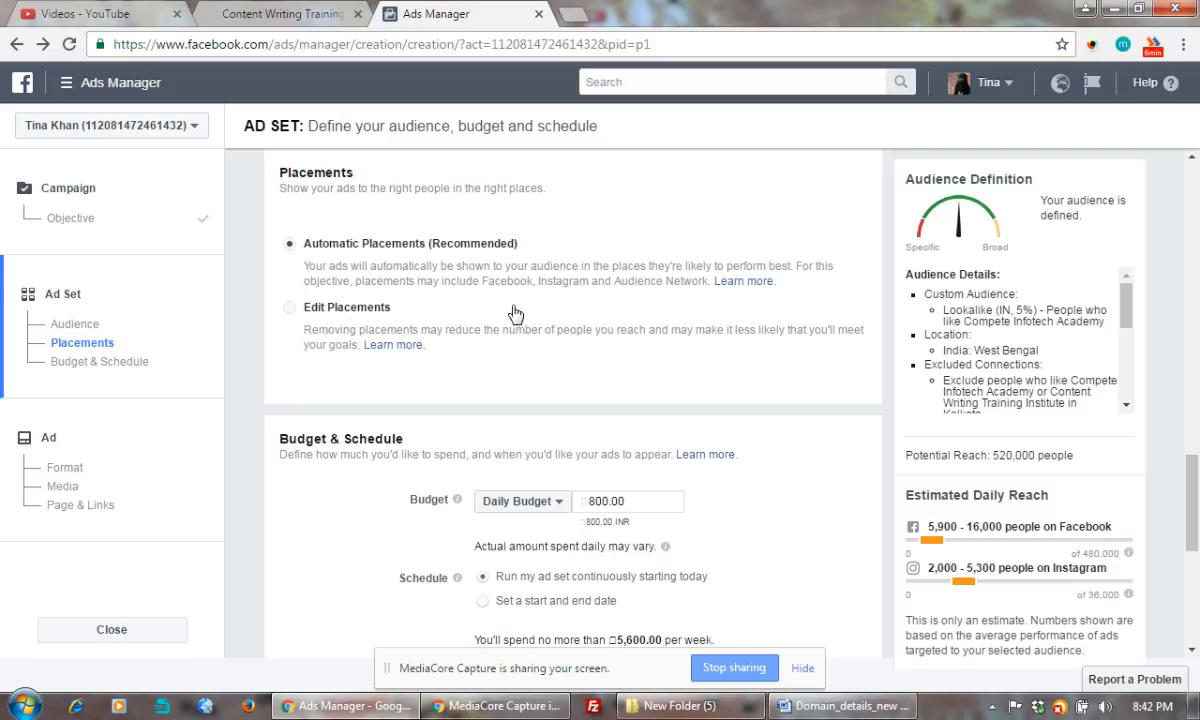
{"action": "scroll", "coordinate": [595, 420], "scroll_direction": "down", "scroll_amount": 1}
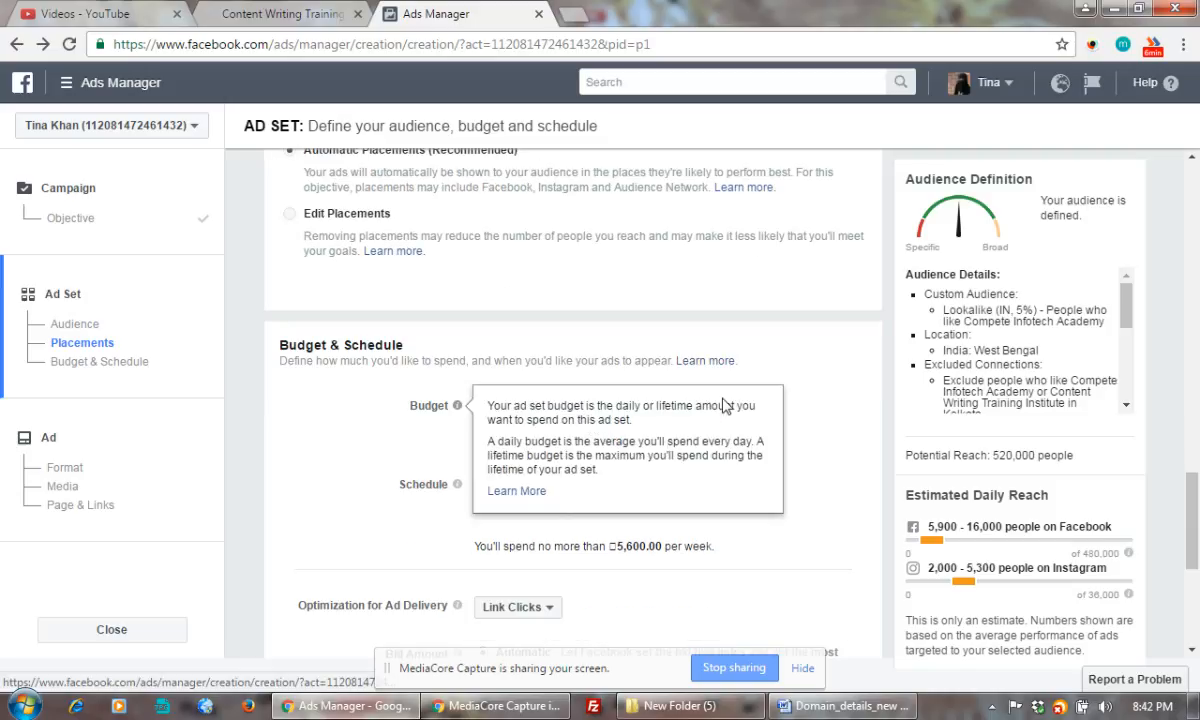
{"action": "left_click_drag", "start_coordinate": [589, 407], "coordinate": [597, 411]}
{"action": "type", "text": "100.00"}
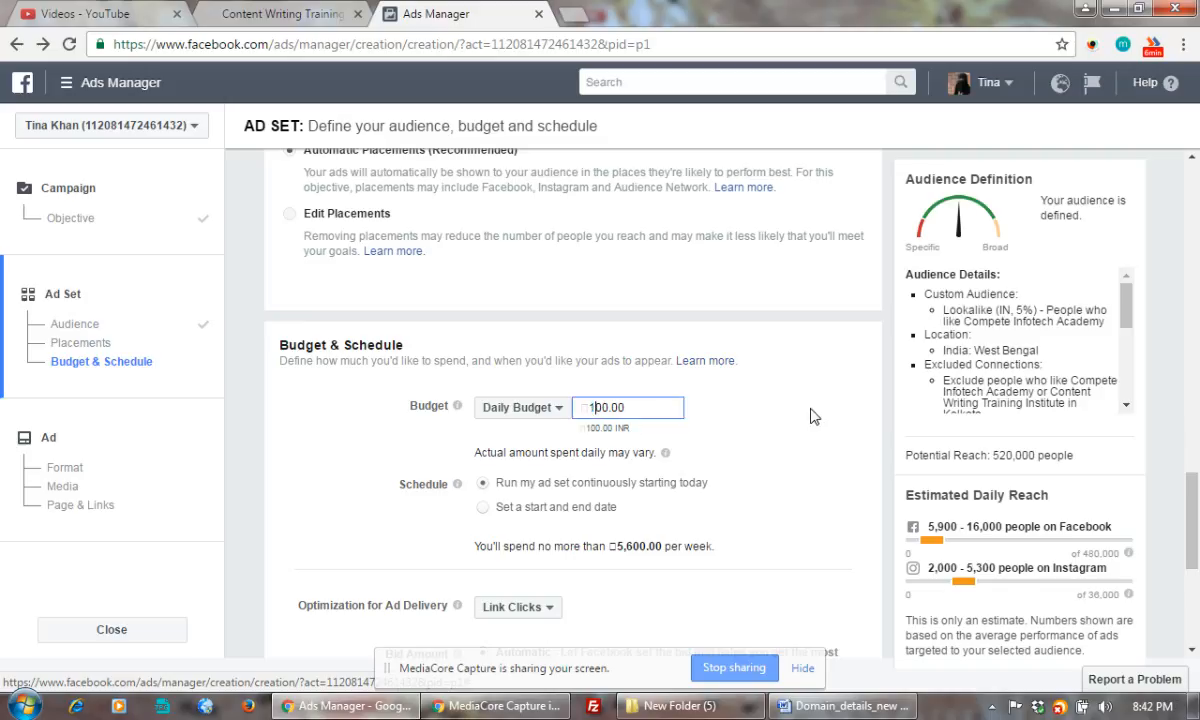
{"action": "left_click", "coordinate": [800, 405]}
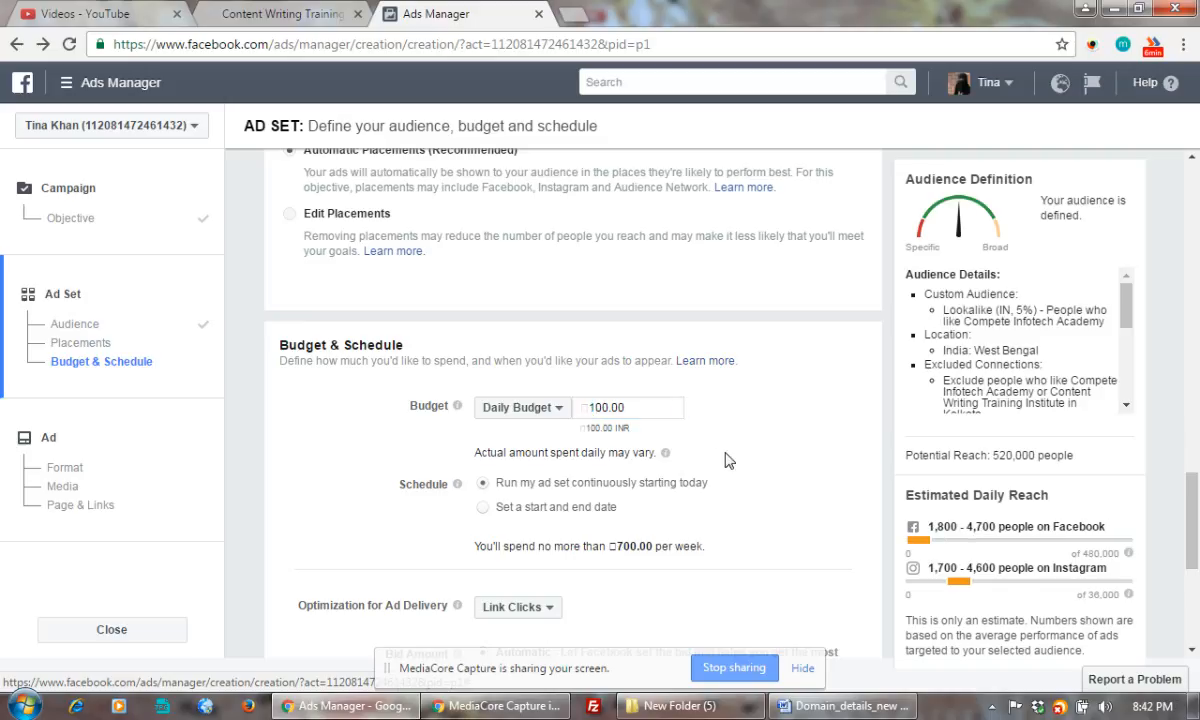
Review the ad delivery optimization choices, keeping Link Clicks
{"action": "scroll", "coordinate": [728, 460], "scroll_direction": "down", "scroll_amount": 1}
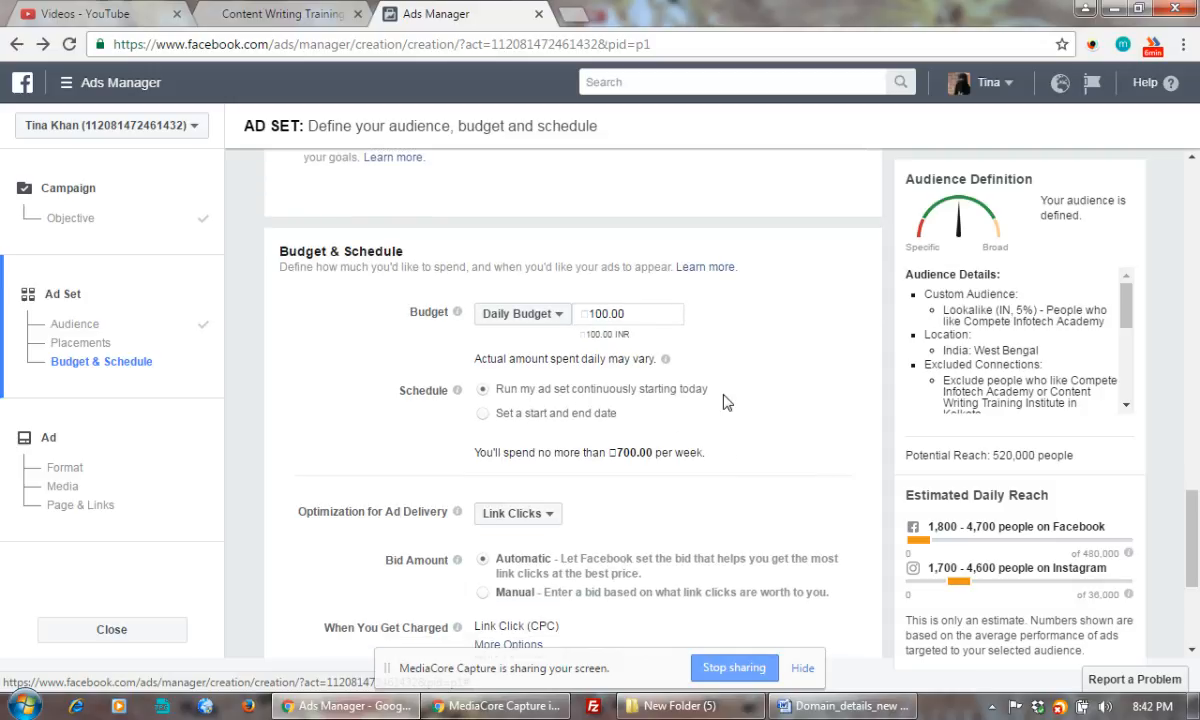
{"action": "scroll", "coordinate": [775, 395], "scroll_direction": "down", "scroll_amount": 1}
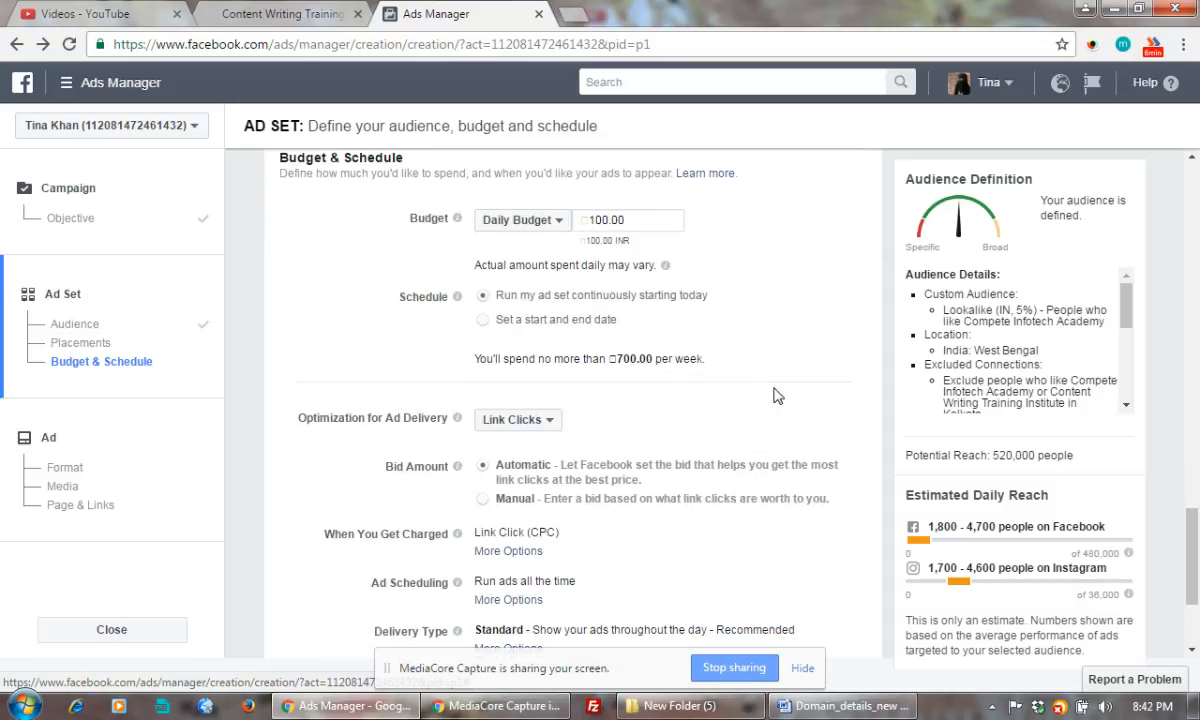
{"action": "left_click", "coordinate": [535, 428]}
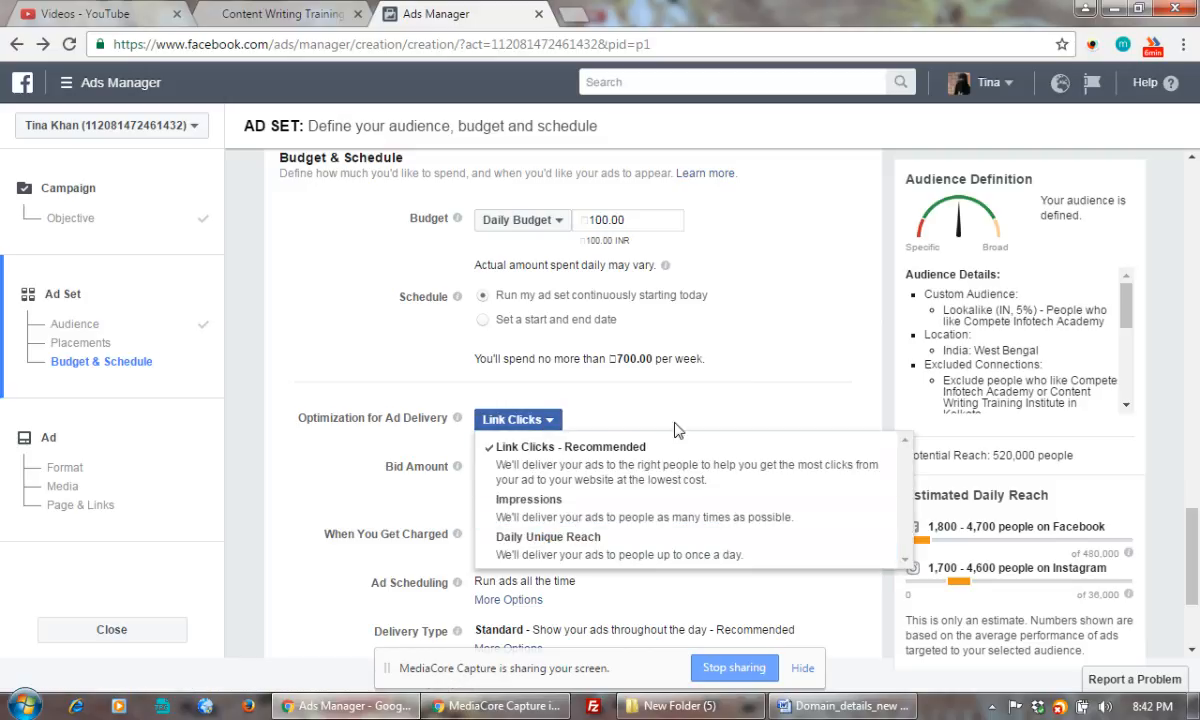
{"action": "left_click", "coordinate": [728, 413]}
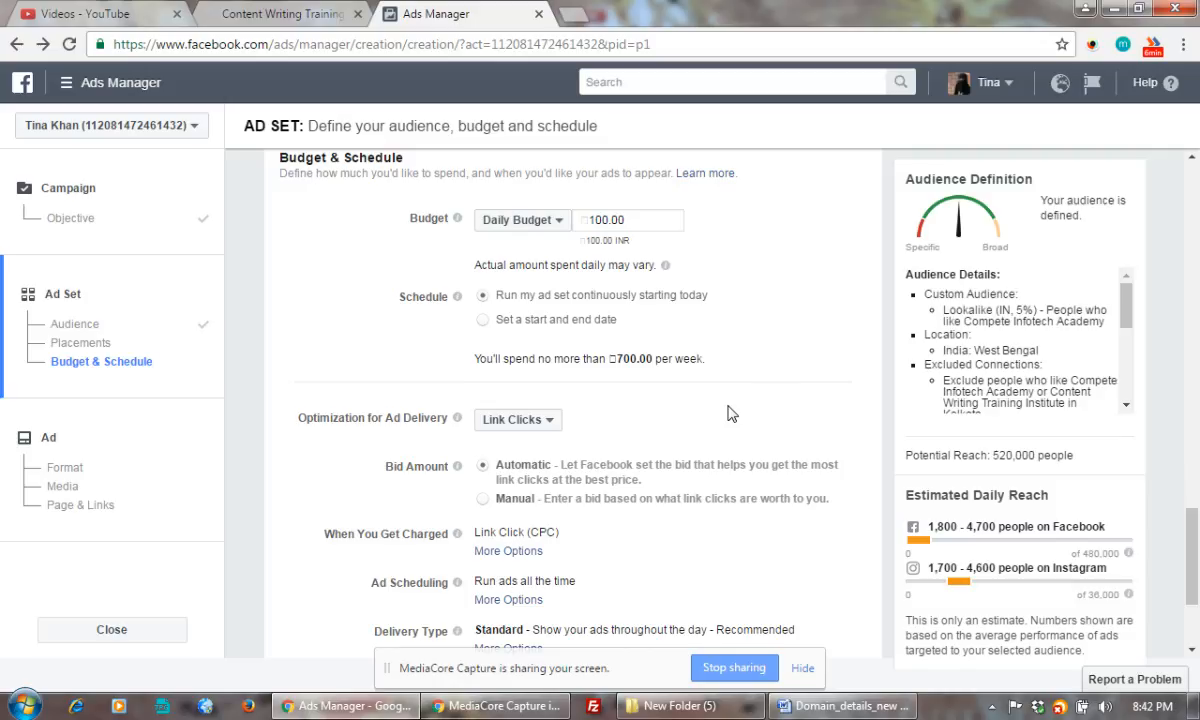
{"action": "scroll", "coordinate": [728, 413], "scroll_direction": "down", "scroll_amount": 2}
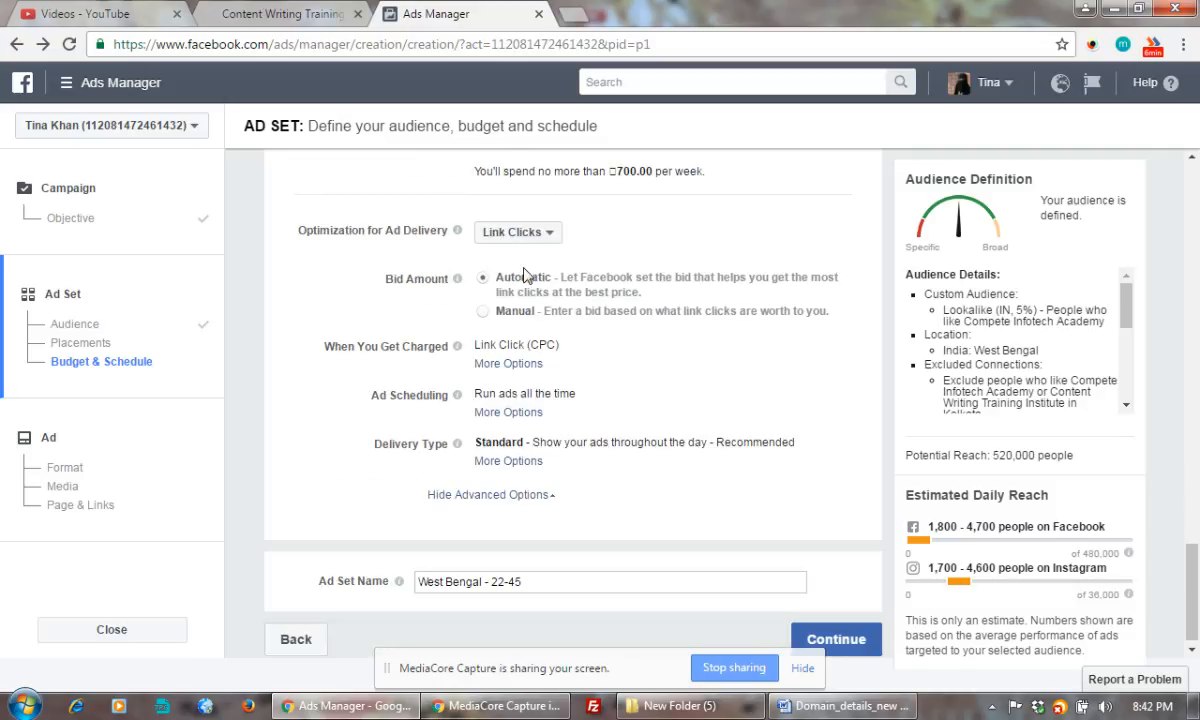
Switch to manual bidding and replace the 3.78 bid with 2.00 per link click
{"action": "mouse_move", "coordinate": [457, 278]}
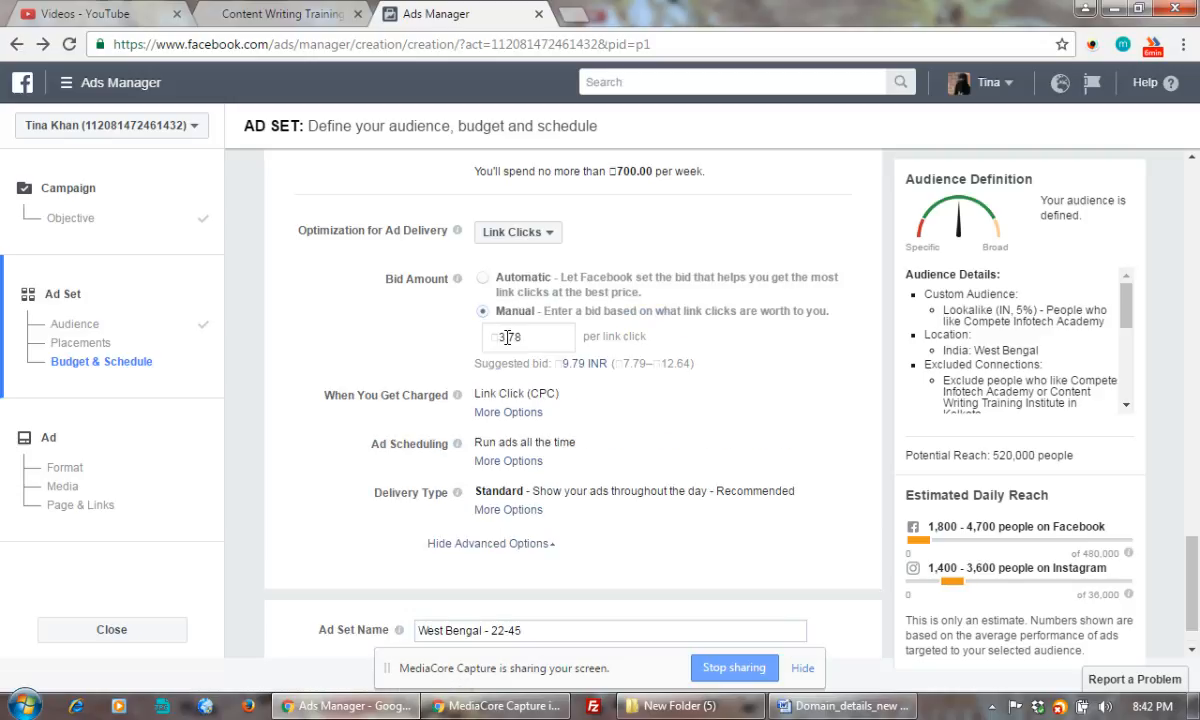
{"action": "left_click", "coordinate": [507, 337]}
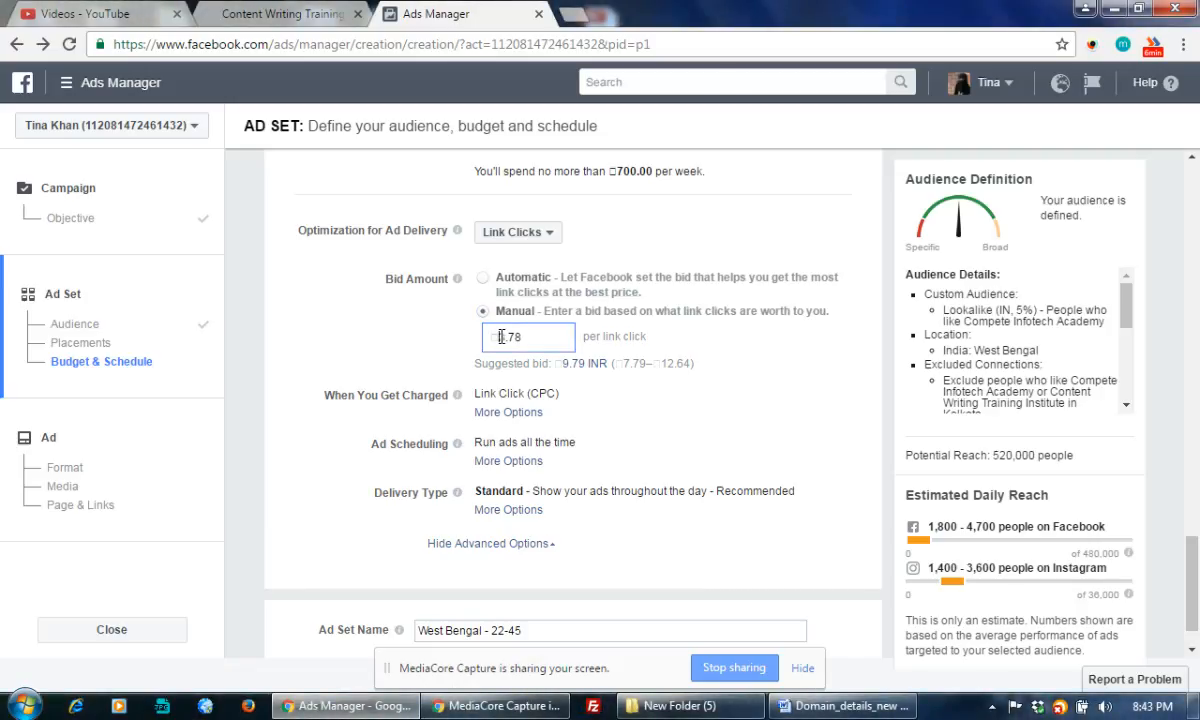
{"action": "left_click_drag", "start_coordinate": [499, 337], "coordinate": [525, 339]}
{"action": "type", "text": "2"}
{"action": "left_click", "coordinate": [785, 375]}
{"action": "scroll", "coordinate": [785, 375], "scroll_direction": "down", "scroll_amount": 1}
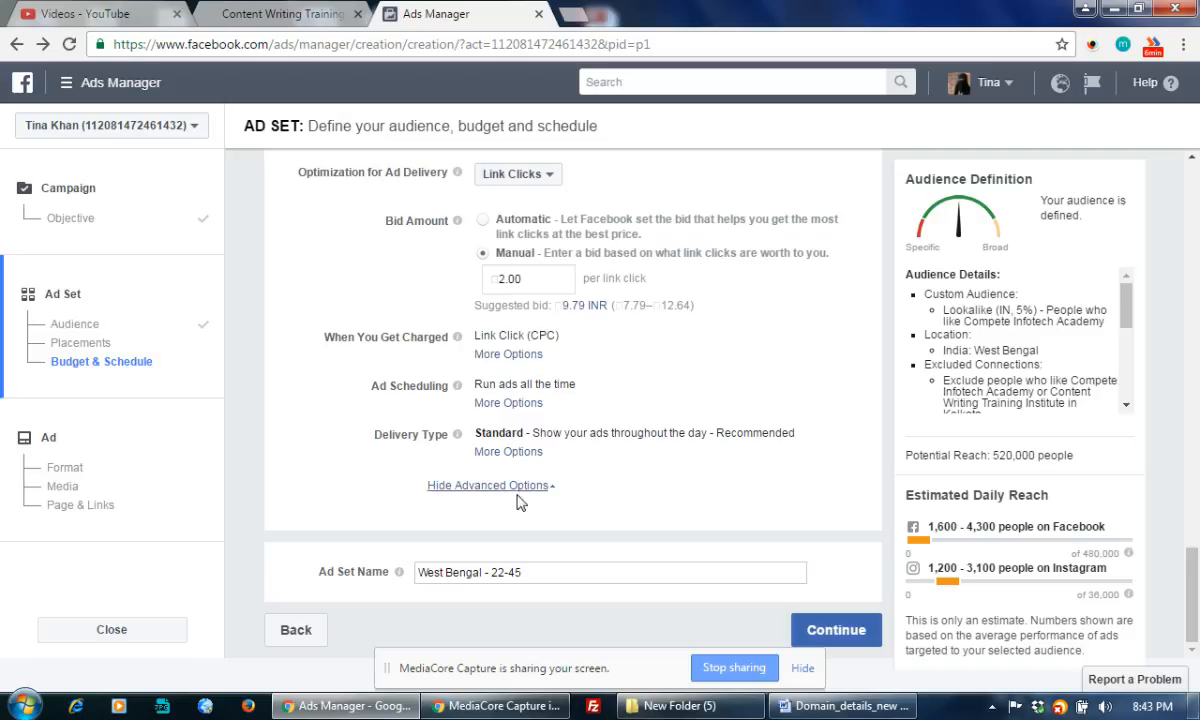
Append '- Content Writing- West Bengal' to the ad set name and review the audience, placements and budget sections
{"action": "left_click", "coordinate": [541, 575]}
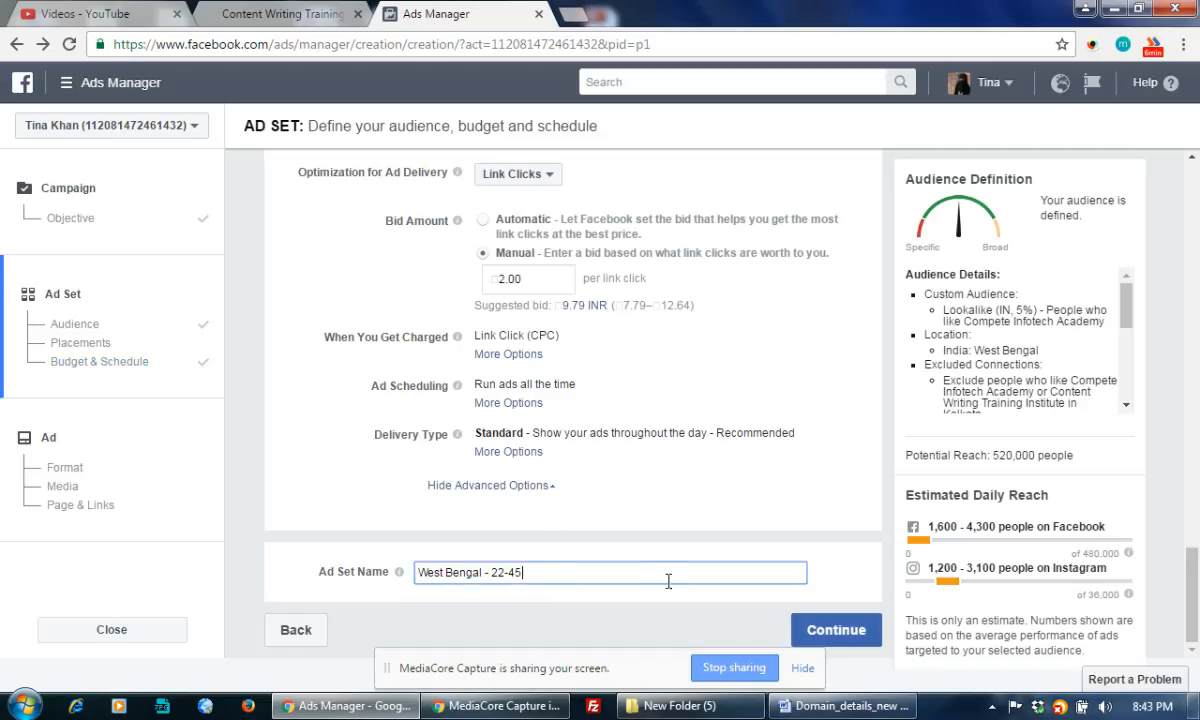
{"action": "type", "text": "- Content Writing-"}
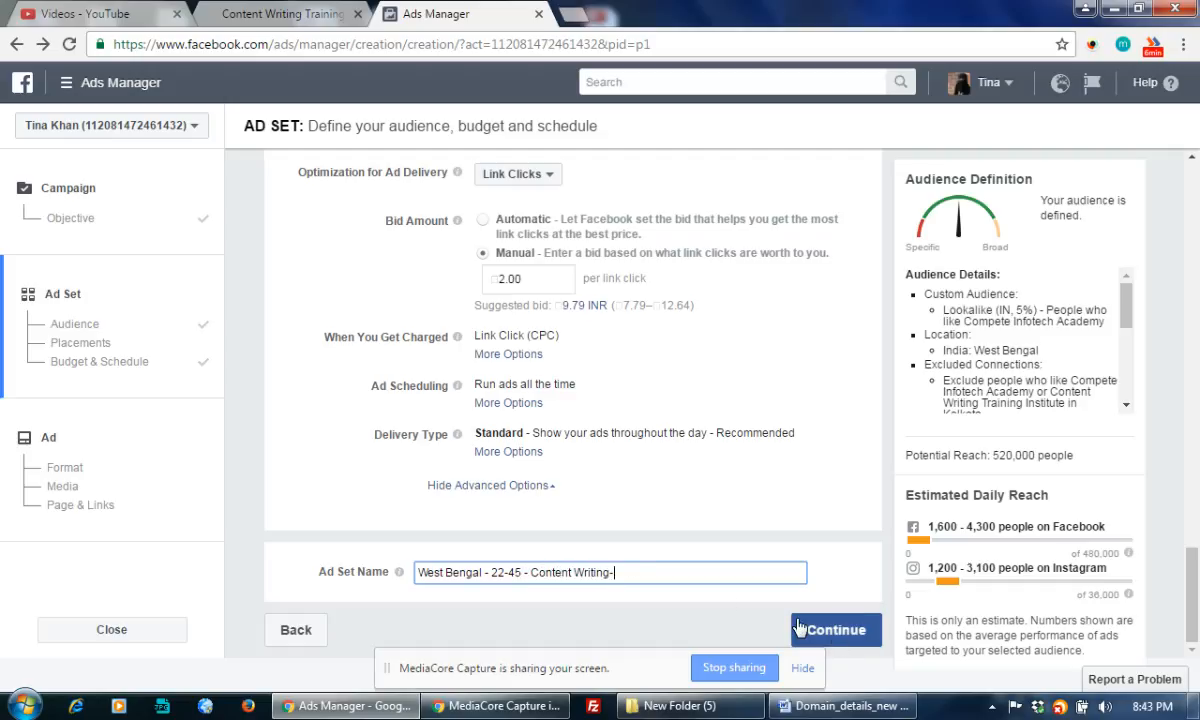
{"action": "type", "text": " West Bengal"}
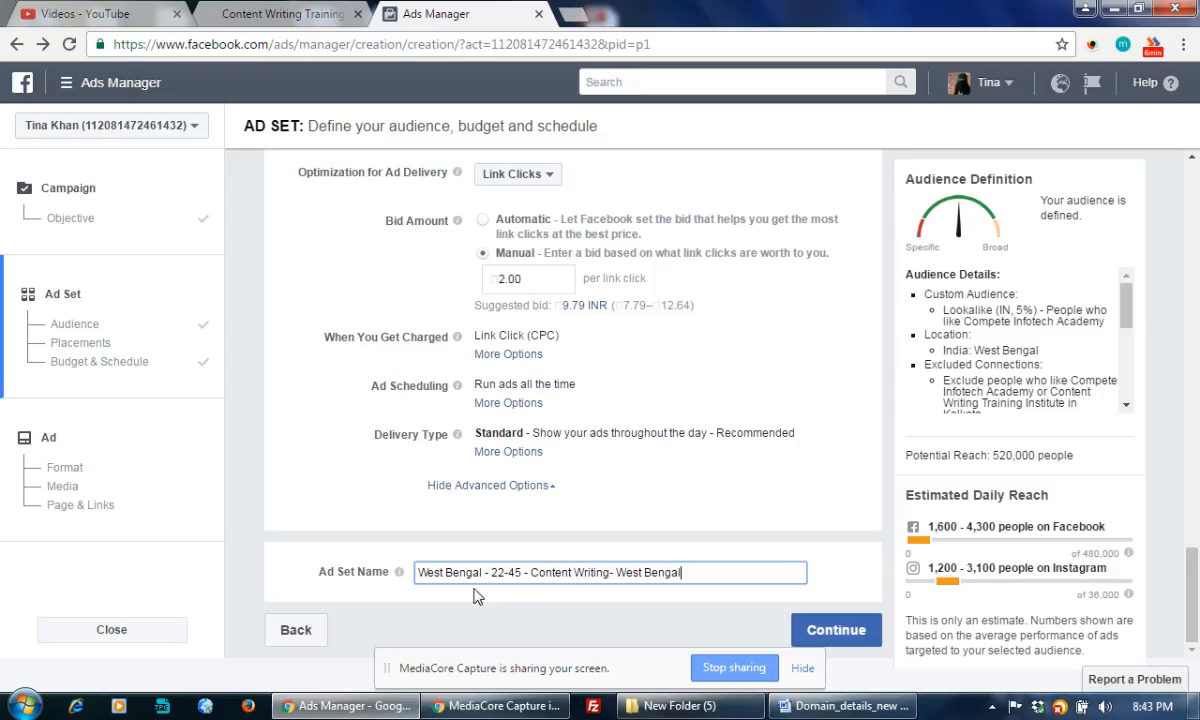
{"action": "scroll", "coordinate": [674, 452], "scroll_direction": "up", "scroll_amount": 5}
{"action": "scroll", "coordinate": [672, 443], "scroll_direction": "down", "scroll_amount": 5}
{"action": "scroll", "coordinate": [766, 517], "scroll_direction": "up", "scroll_amount": 3}
{"action": "scroll", "coordinate": [731, 527], "scroll_direction": "down", "scroll_amount": 3}
{"action": "scroll", "coordinate": [494, 520], "scroll_direction": "up", "scroll_amount": 5}
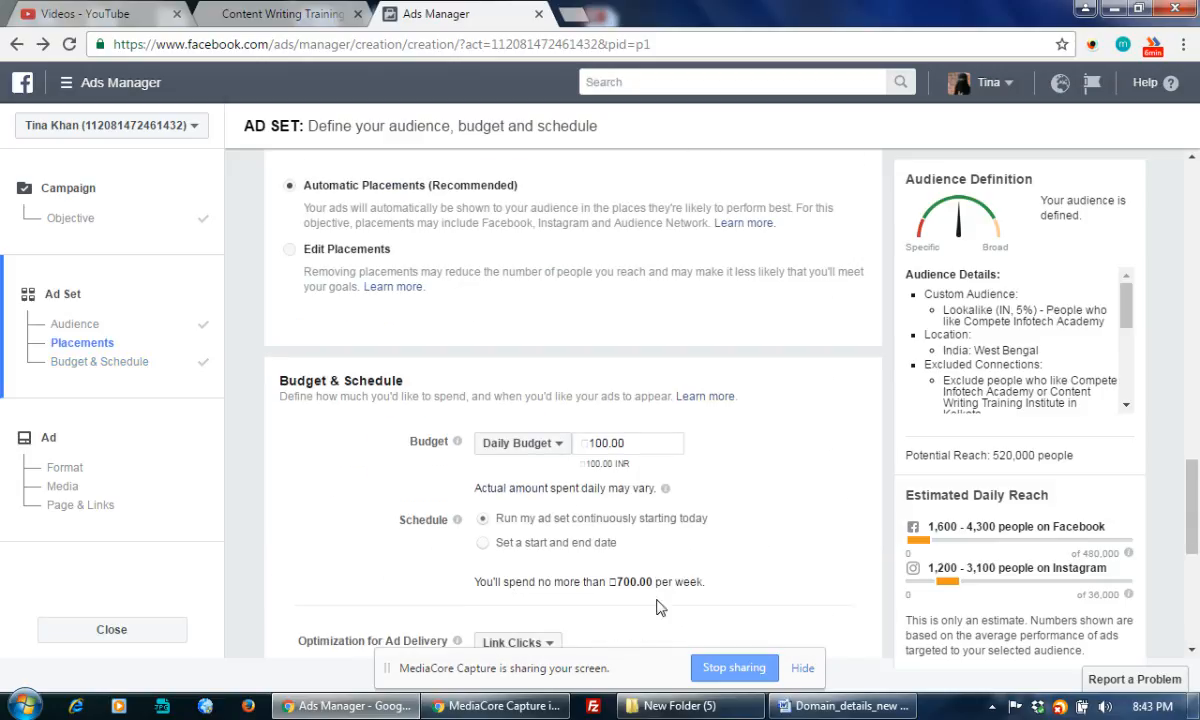
{"action": "scroll", "coordinate": [750, 536], "scroll_direction": "up", "scroll_amount": 4}
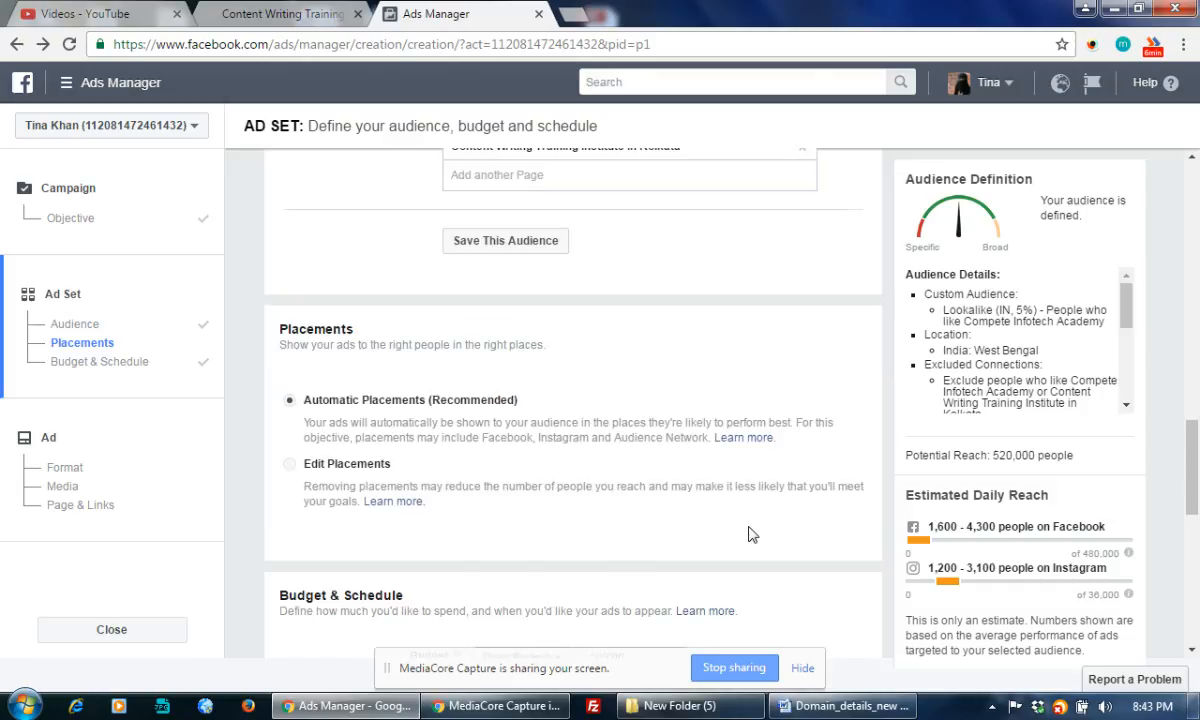
{"action": "scroll", "coordinate": [608, 420], "scroll_direction": "up", "scroll_amount": 5}
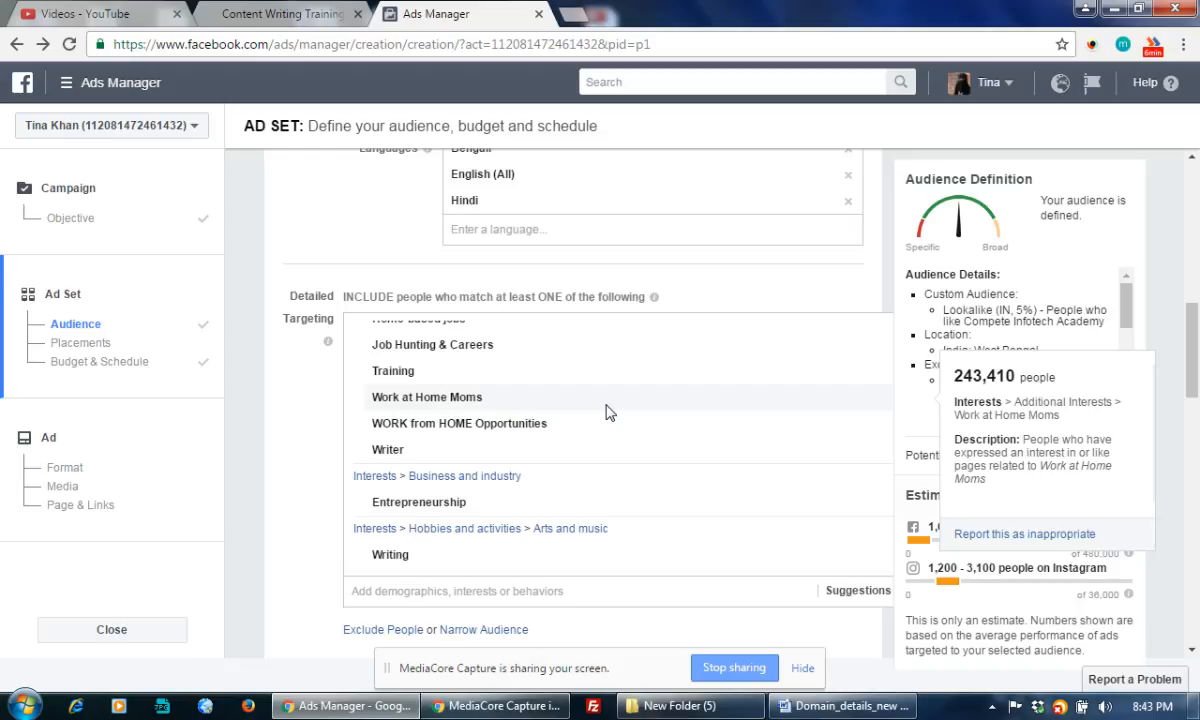
{"action": "scroll", "coordinate": [884, 570], "scroll_direction": "down", "scroll_amount": 15}
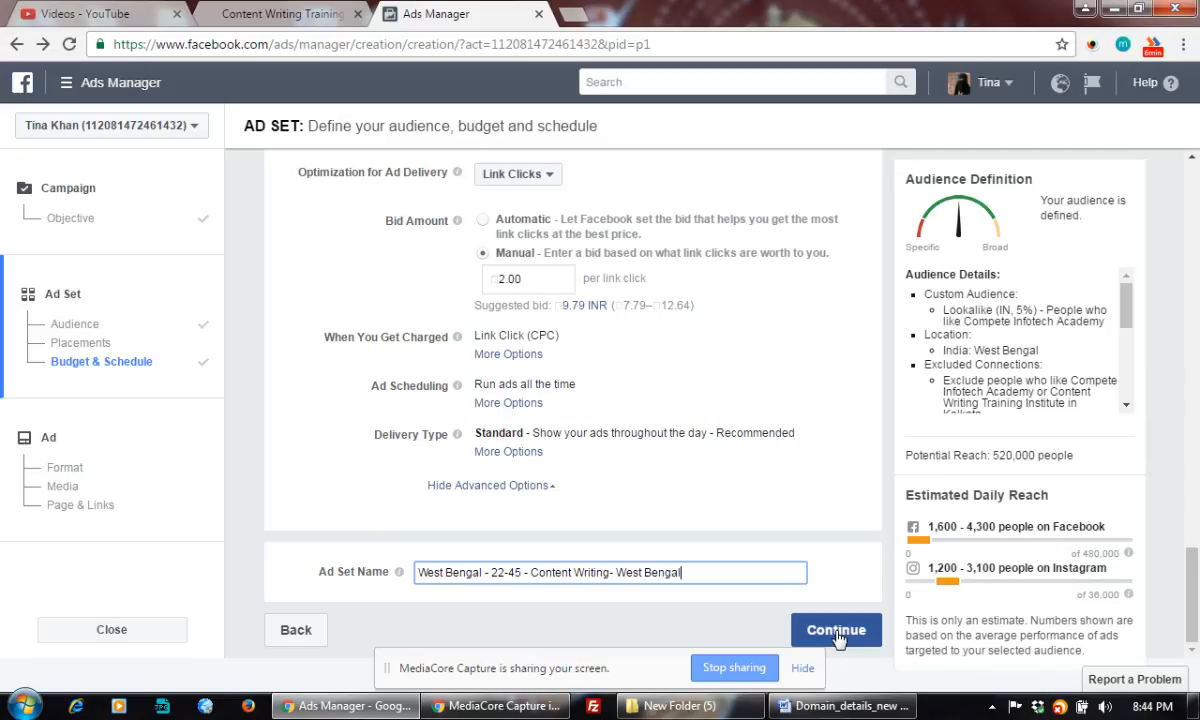
Advance to the ad step, preview the Slideshow format, then choose Single Image
{"action": "left_click", "coordinate": [836, 630]}
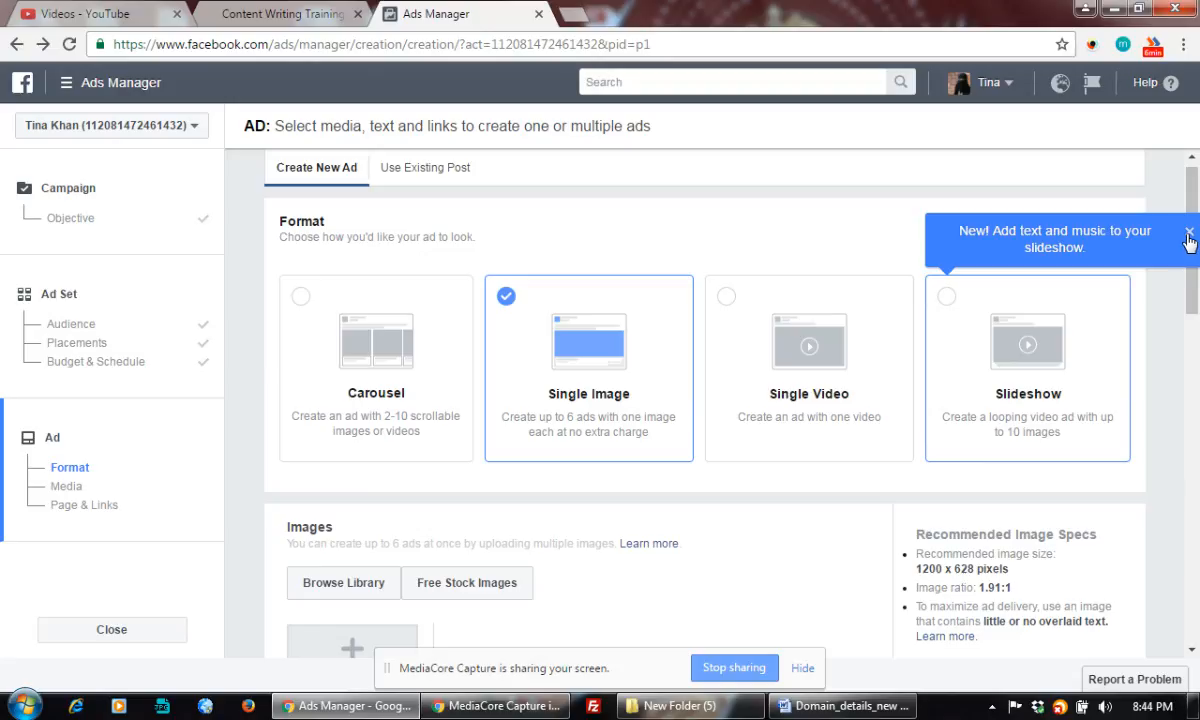
{"action": "left_click", "coordinate": [1189, 238]}
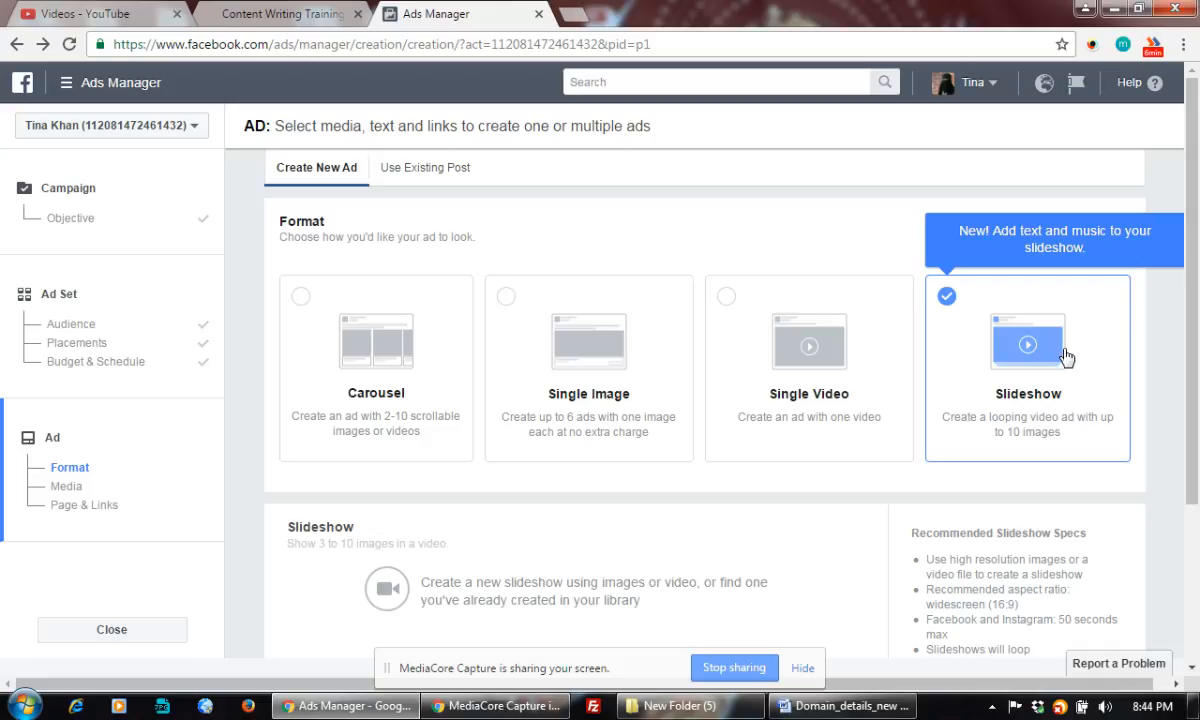
{"action": "scroll", "coordinate": [911, 402], "scroll_direction": "down", "scroll_amount": 5}
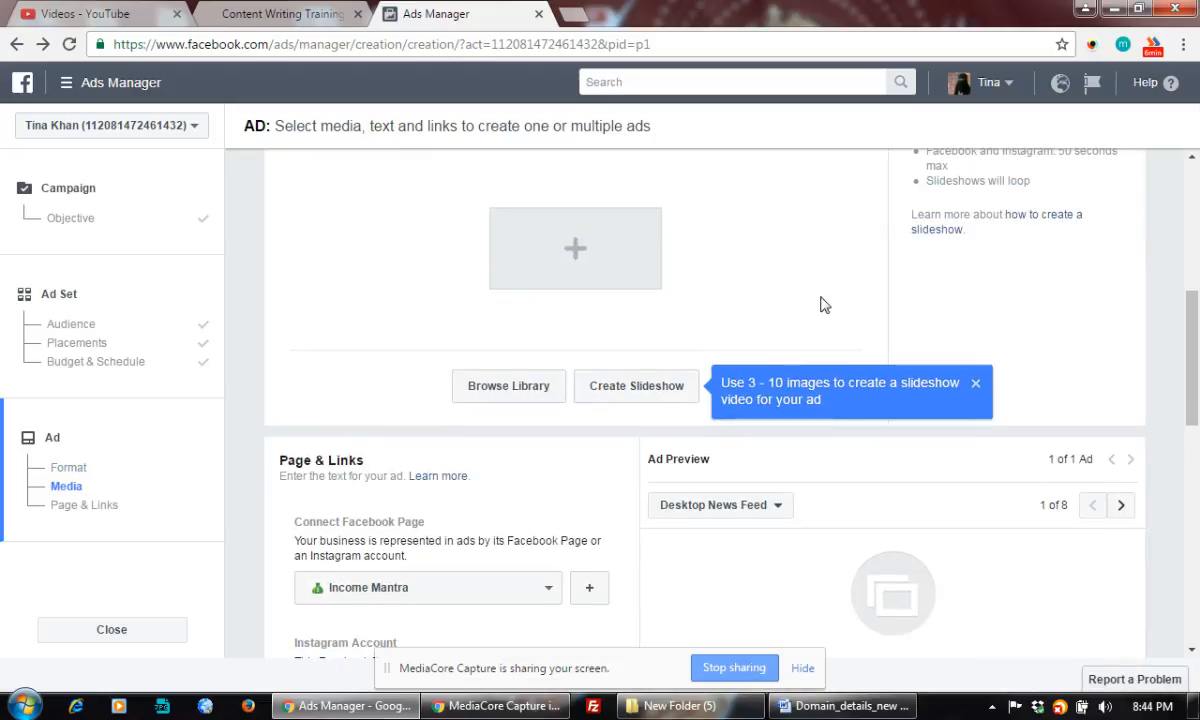
{"action": "left_click_drag", "start_coordinate": [1196, 343], "coordinate": [1196, 275]}
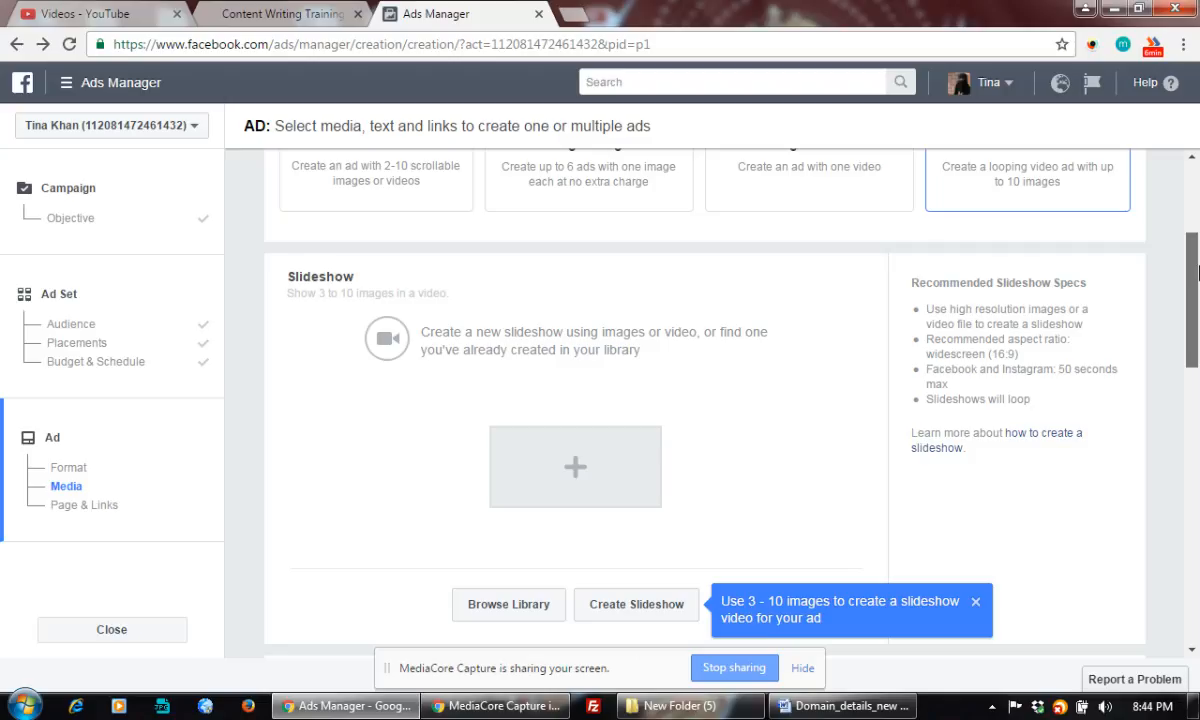
{"action": "mouse_move", "coordinate": [1196, 275]}
{"action": "left_mouse_down"}
{"action": "mouse_move", "coordinate": [1197, 358]}
{"action": "mouse_move", "coordinate": [1196, 253]}
{"action": "left_mouse_up"}
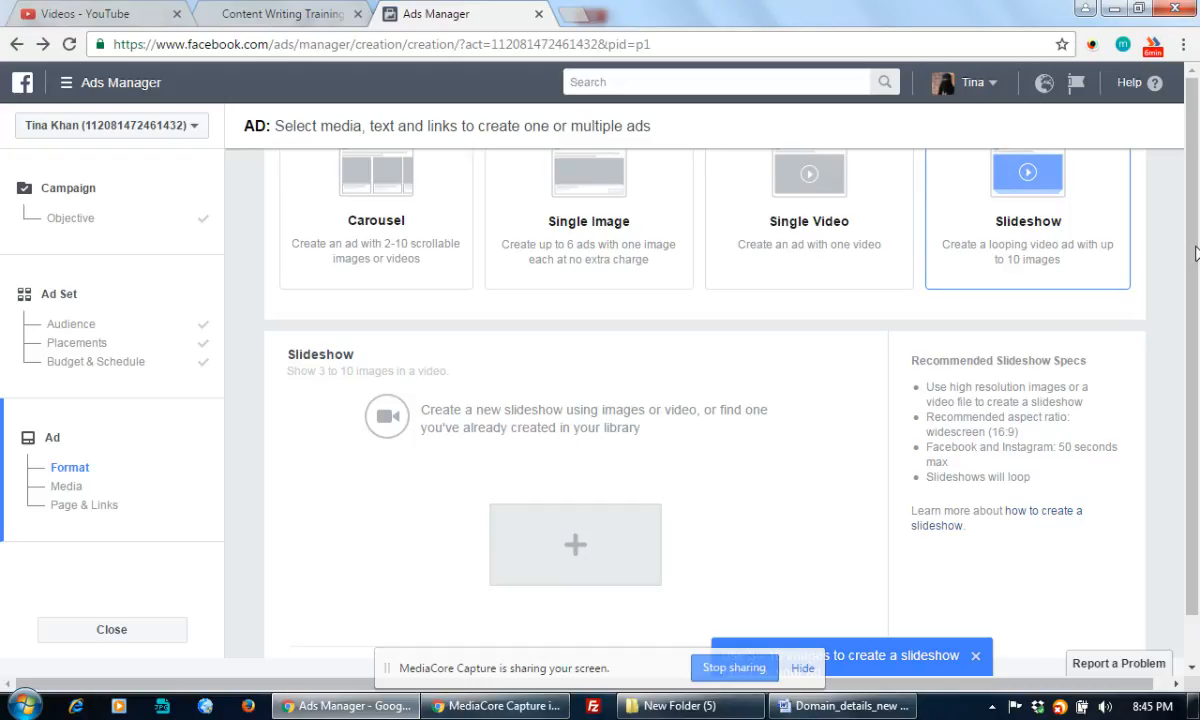
{"action": "mouse_move", "coordinate": [1196, 253]}
{"action": "left_mouse_down"}
{"action": "mouse_move", "coordinate": [1197, 338]}
{"action": "mouse_move", "coordinate": [1198, 246]}
{"action": "left_mouse_up"}
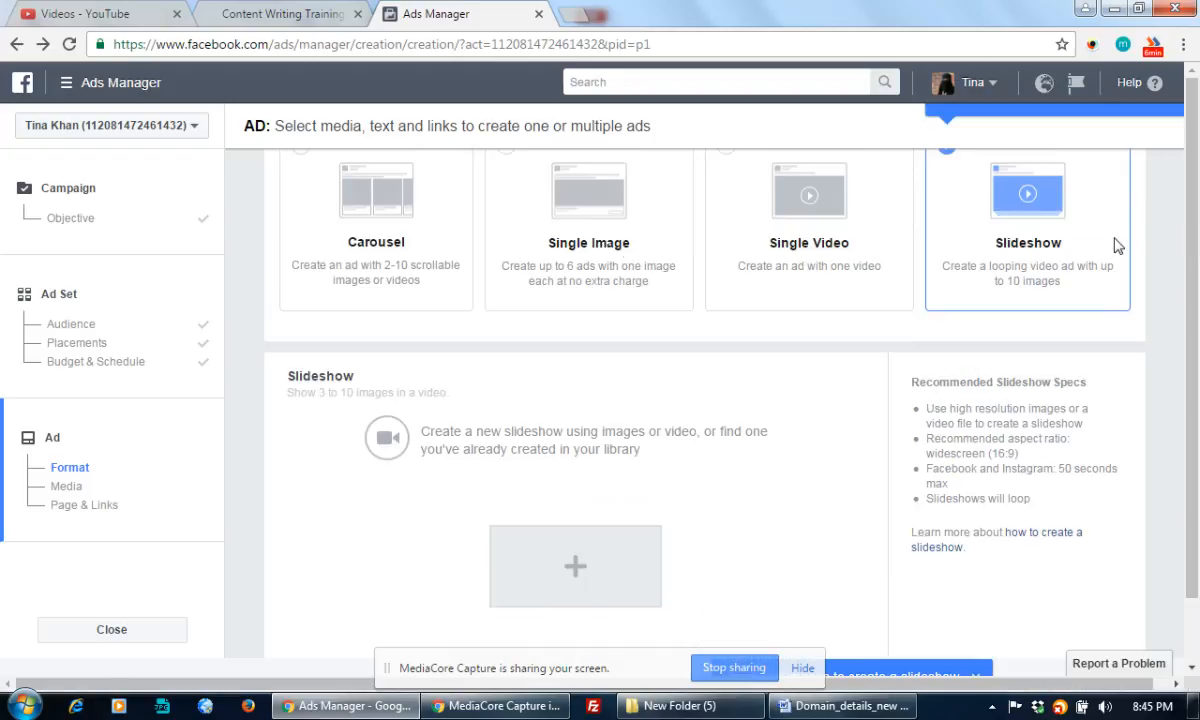
{"action": "left_click", "coordinate": [550, 222]}
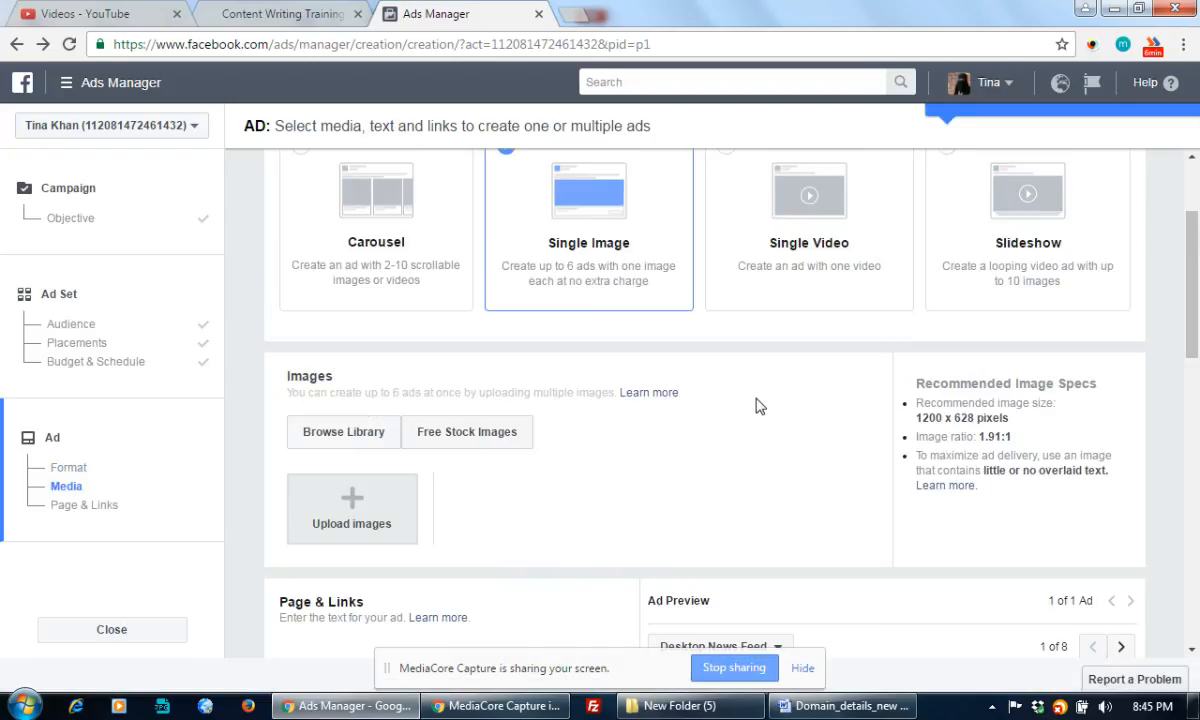
Scroll the ad setup to the Images section's Upload images option
{"action": "scroll", "coordinate": [632, 462], "scroll_direction": "down", "scroll_amount": 1}
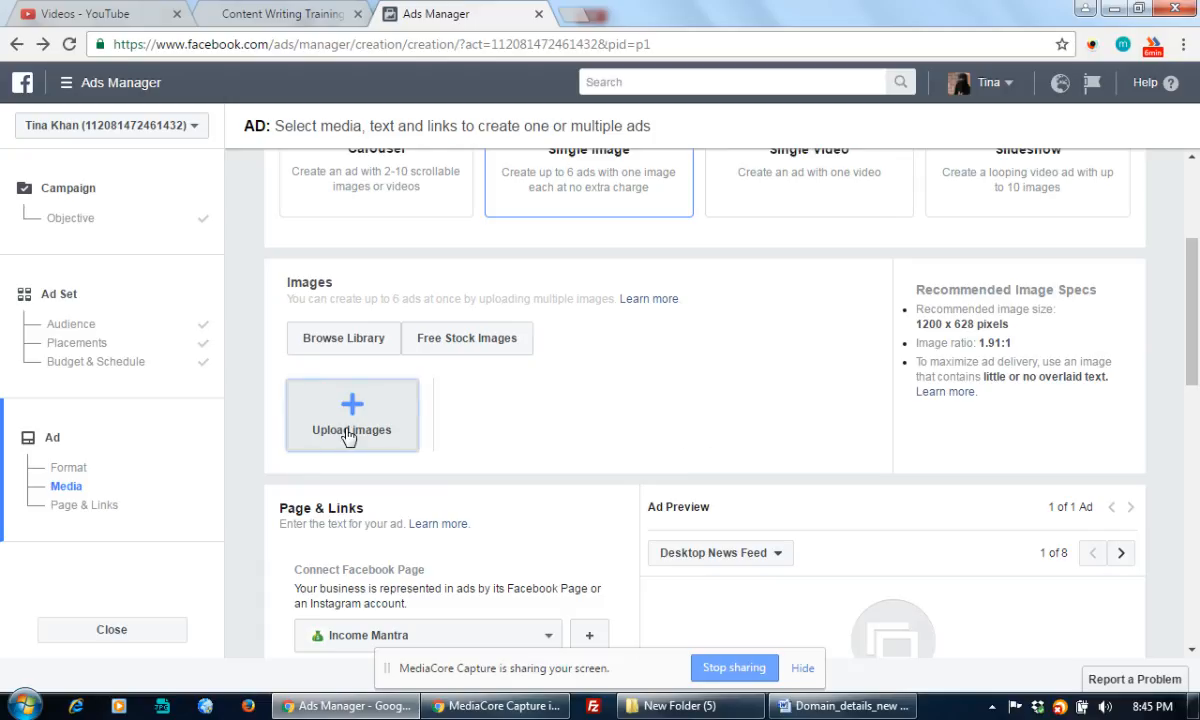
{"action": "scroll", "coordinate": [519, 399], "scroll_direction": "up", "scroll_amount": 1}
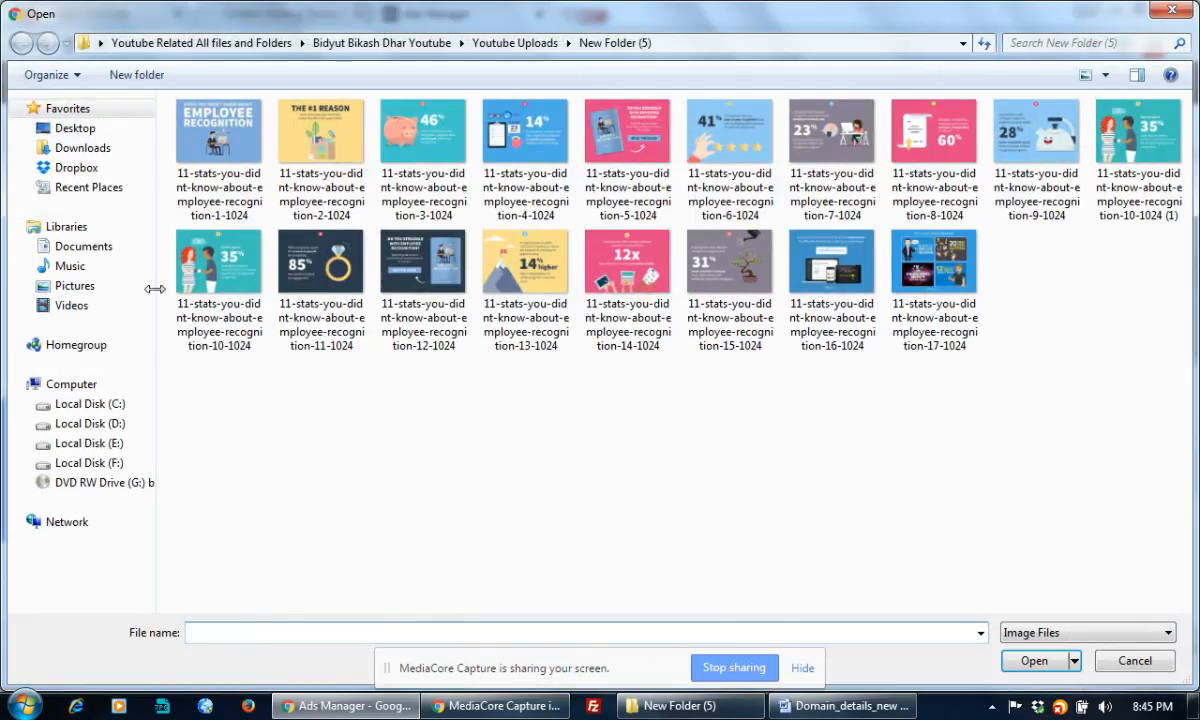
From F:\All CIA Banners upto 07.05.2015\Content Writing\Liklei lakhpati, open Content Writing Training Banner 300x250
{"action": "left_click", "coordinate": [96, 463]}
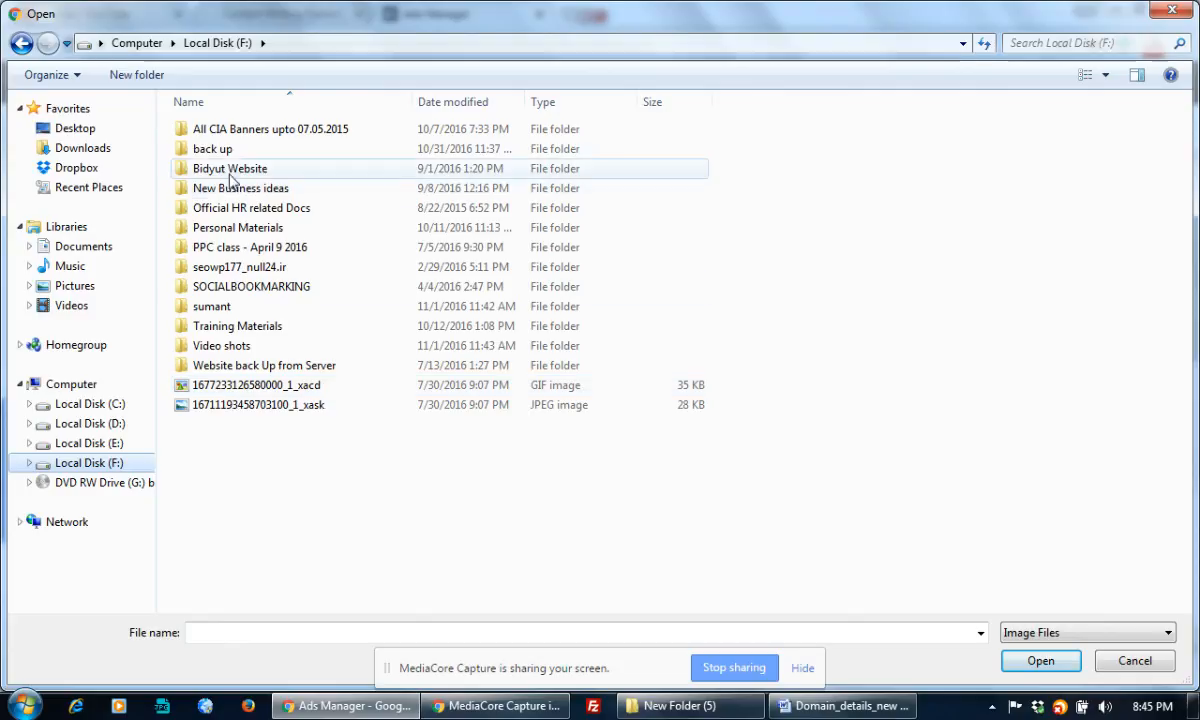
{"action": "double_click", "coordinate": [233, 133]}
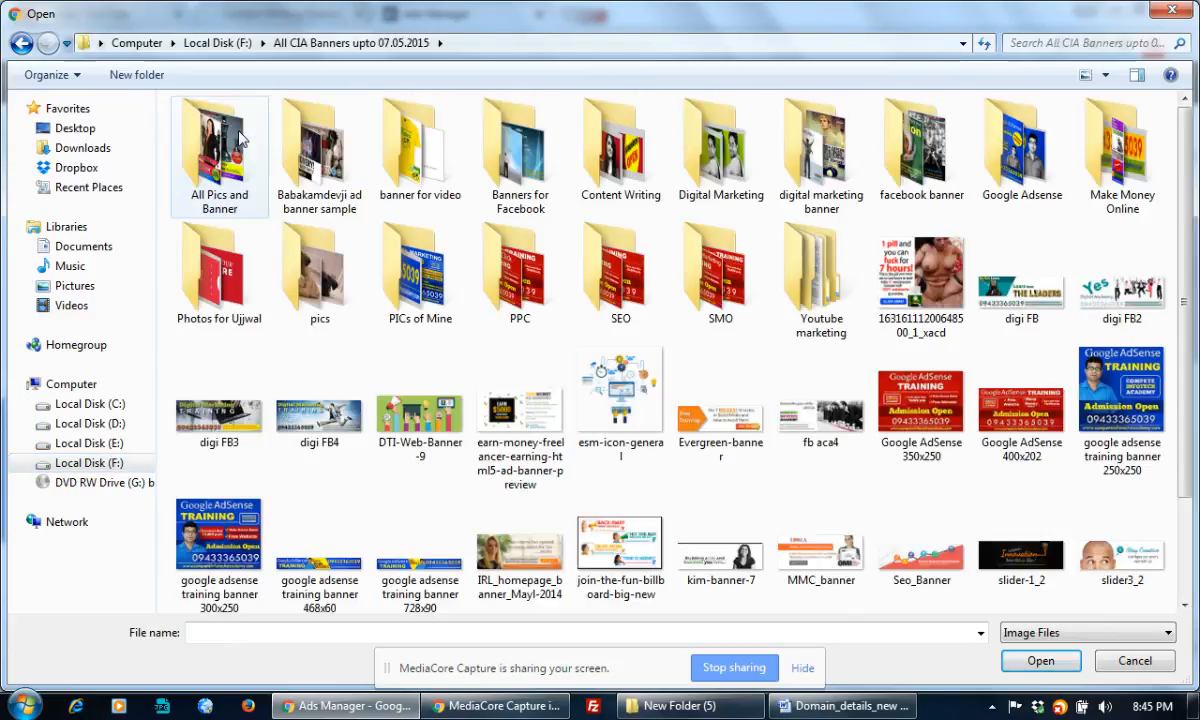
{"action": "left_click", "coordinate": [202, 268]}
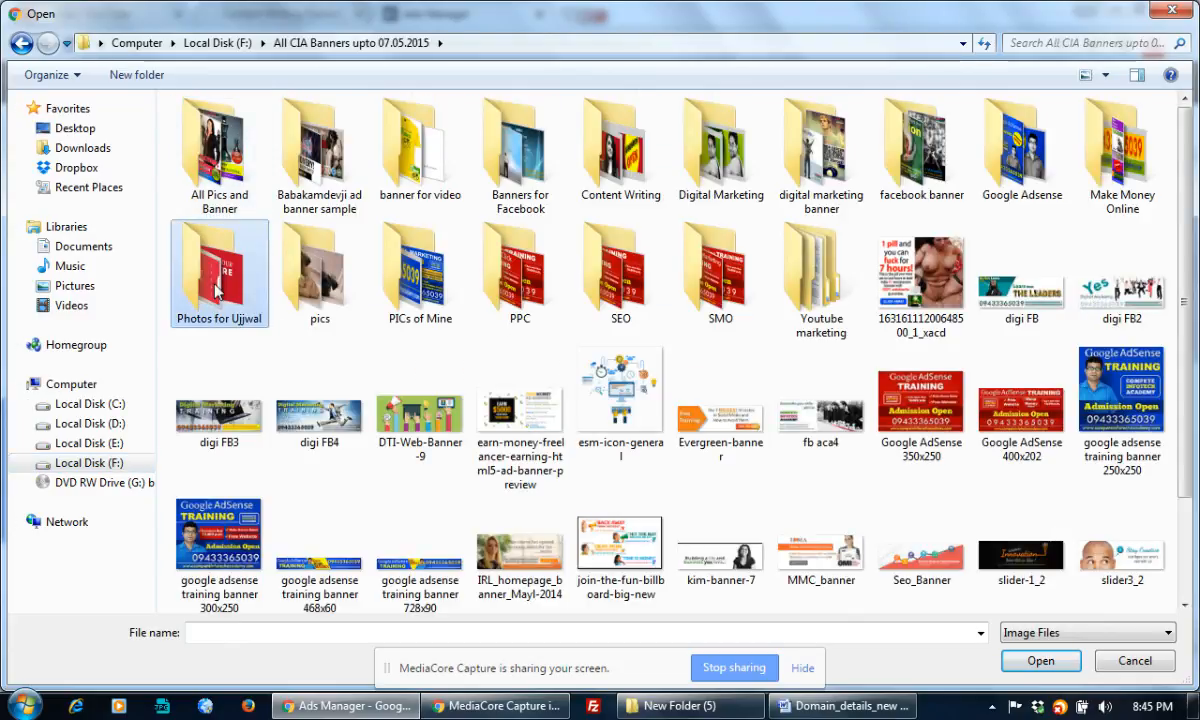
{"action": "left_click", "coordinate": [398, 279]}
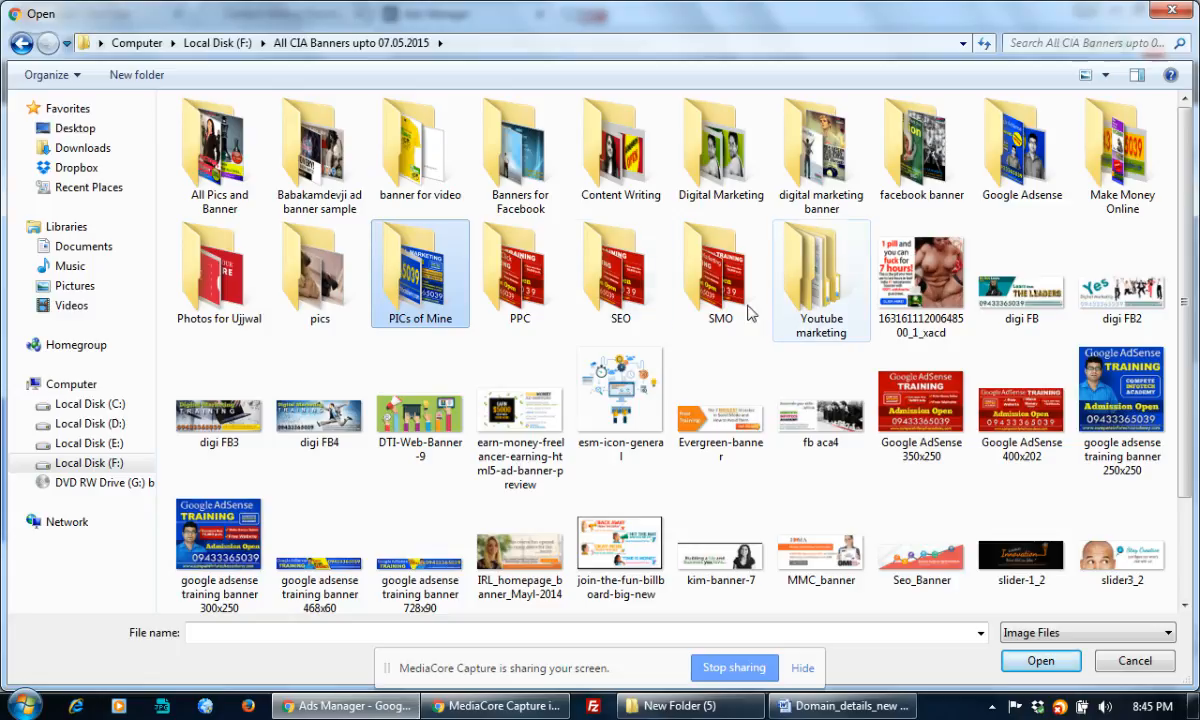
{"action": "left_click", "coordinate": [770, 168]}
{"action": "left_click", "coordinate": [690, 180]}
{"action": "double_click", "coordinate": [613, 170]}
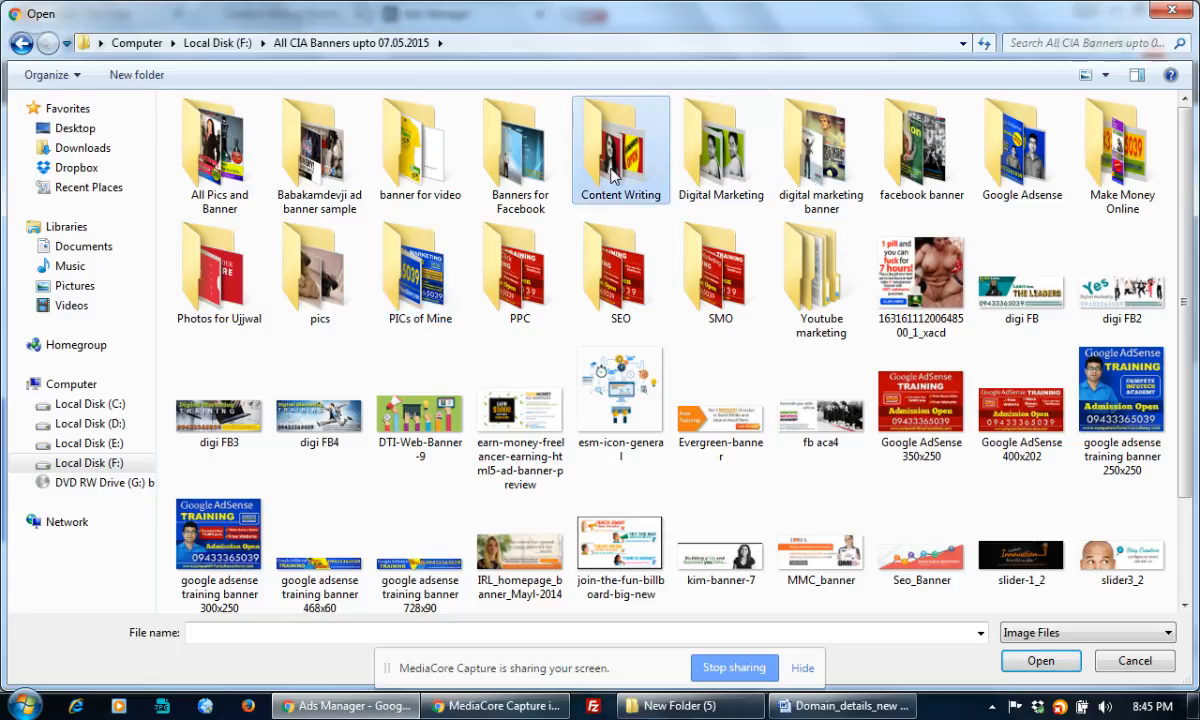
{"action": "double_click", "coordinate": [220, 165]}
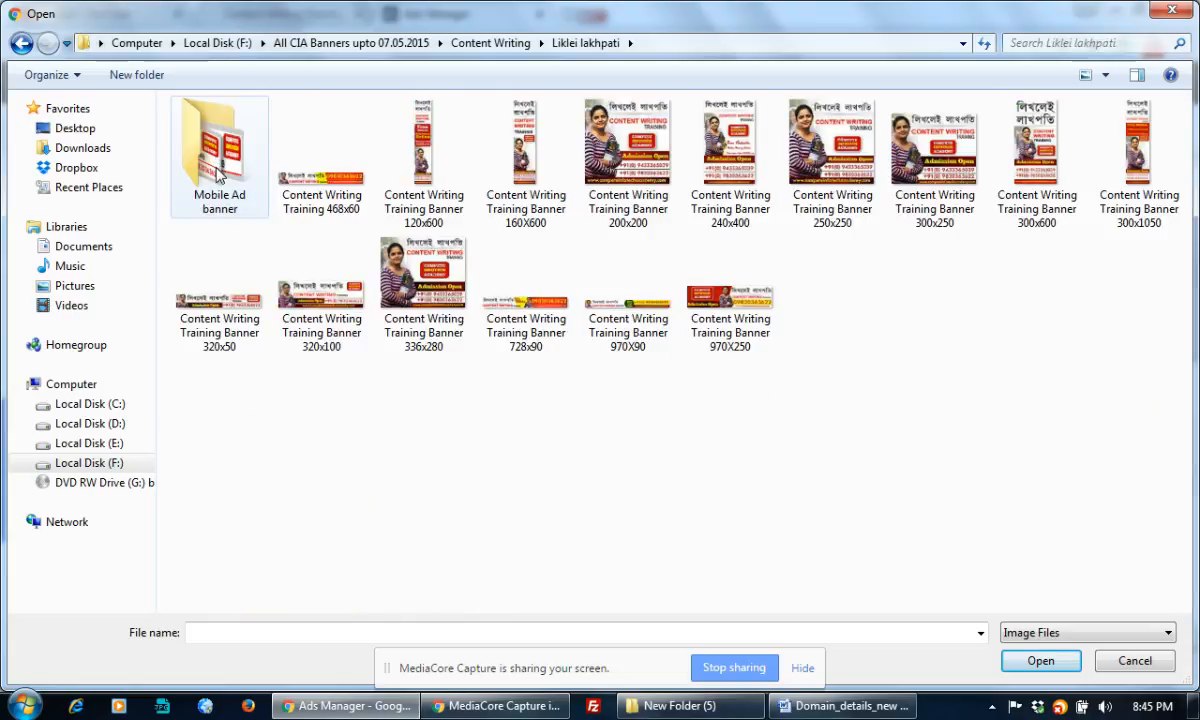
{"action": "left_click", "coordinate": [947, 168]}
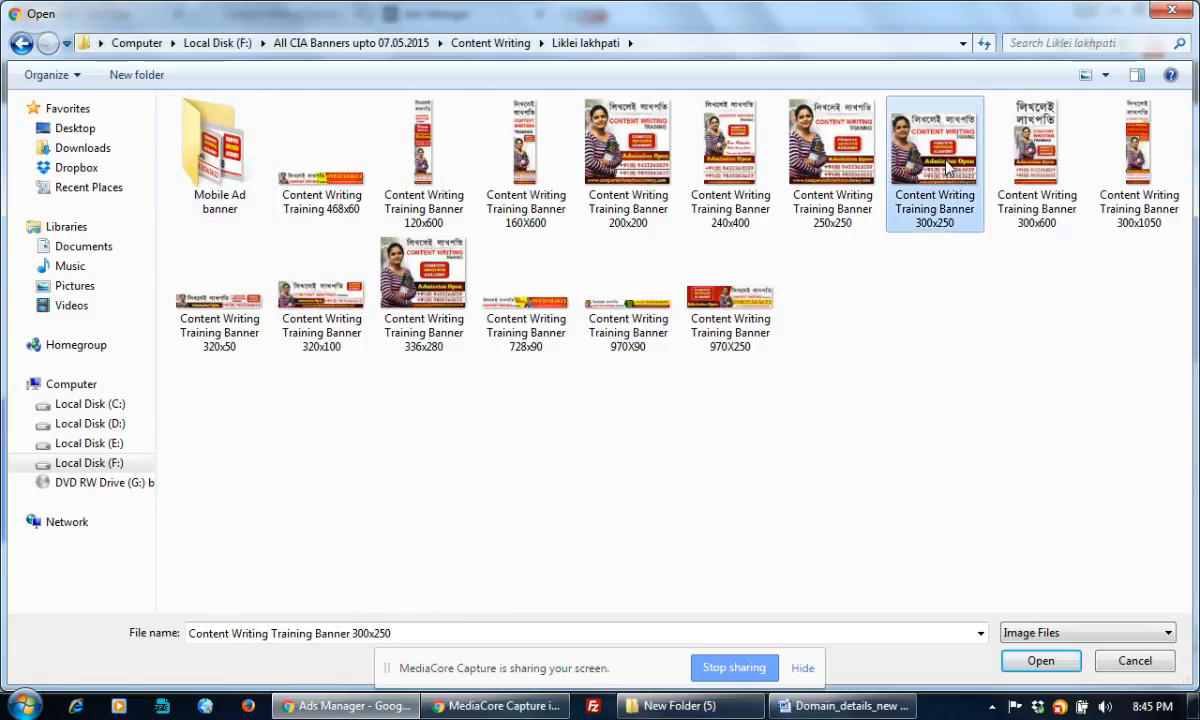
{"action": "double_click", "coordinate": [947, 168]}
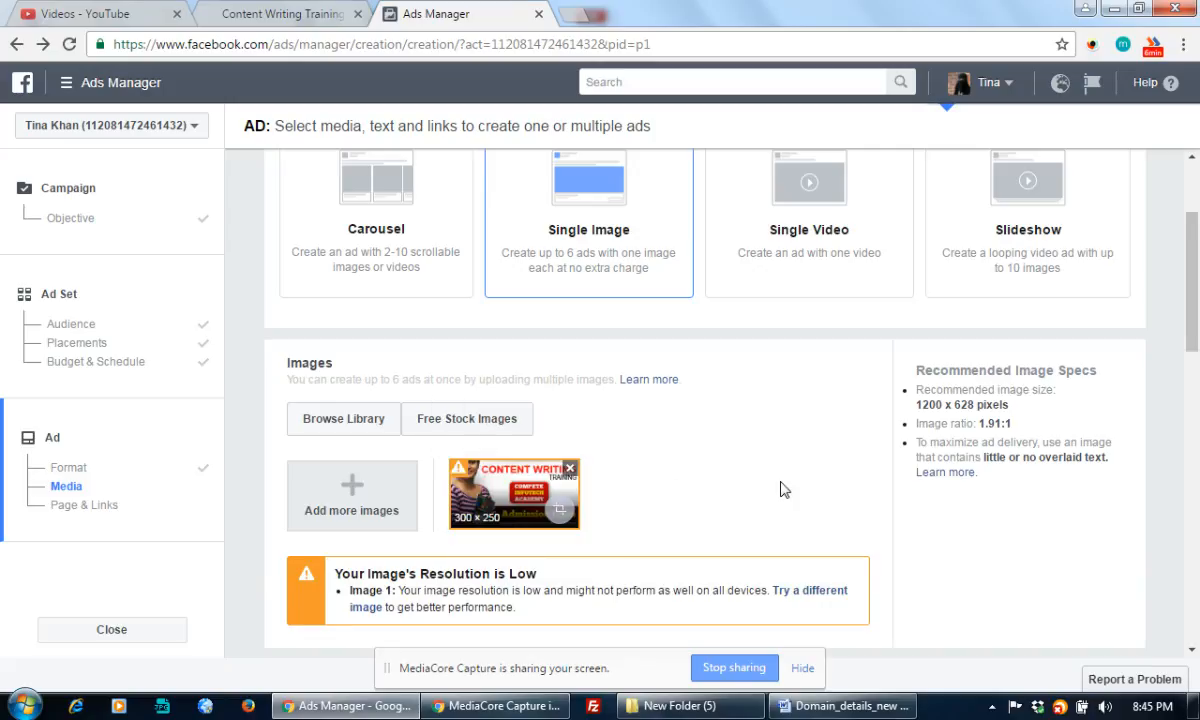
Scroll past the uploaded 300x250 banner and open a new Chrome tab
{"action": "scroll", "coordinate": [784, 490], "scroll_direction": "down", "scroll_amount": 1}
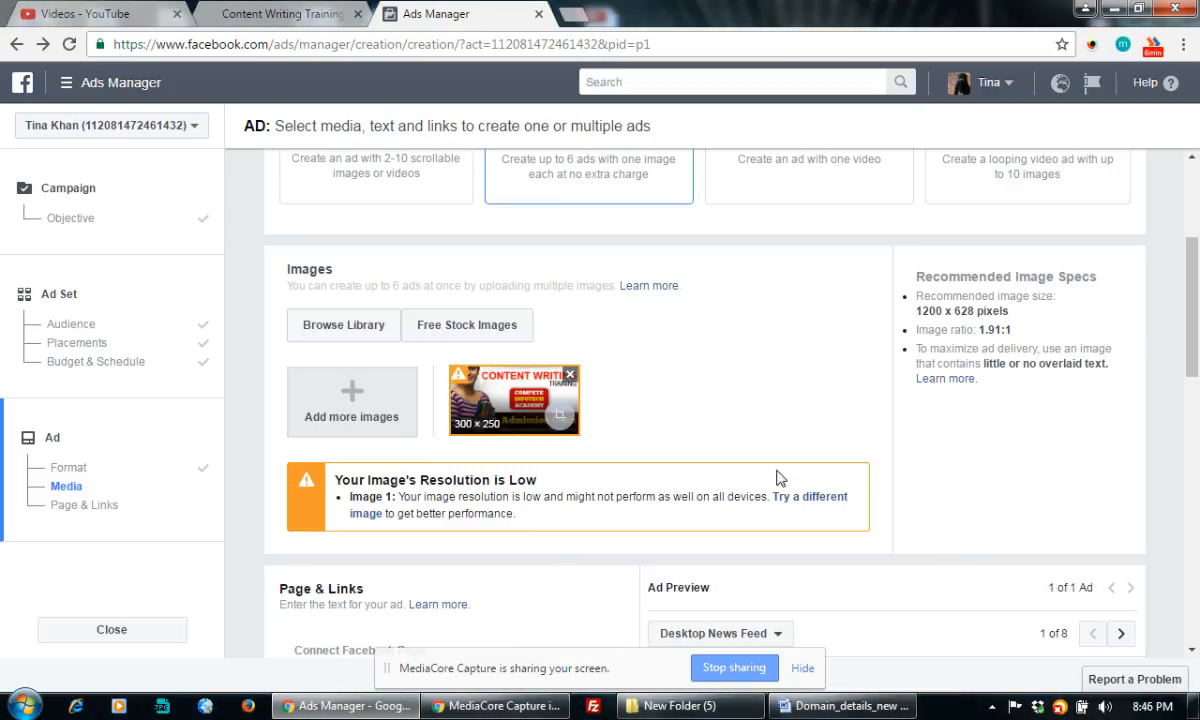
{"action": "left_click", "coordinate": [583, 20]}
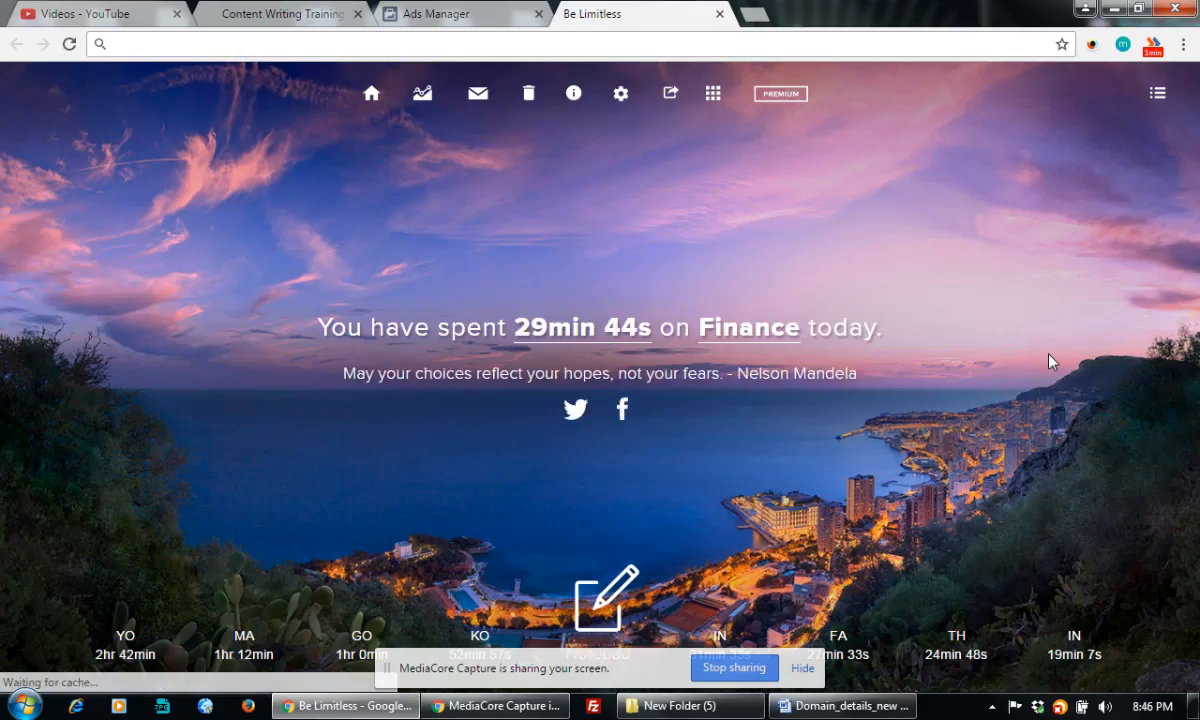
Search Google for 'content writing' and switch to image results
{"action": "type", "text": "content "}
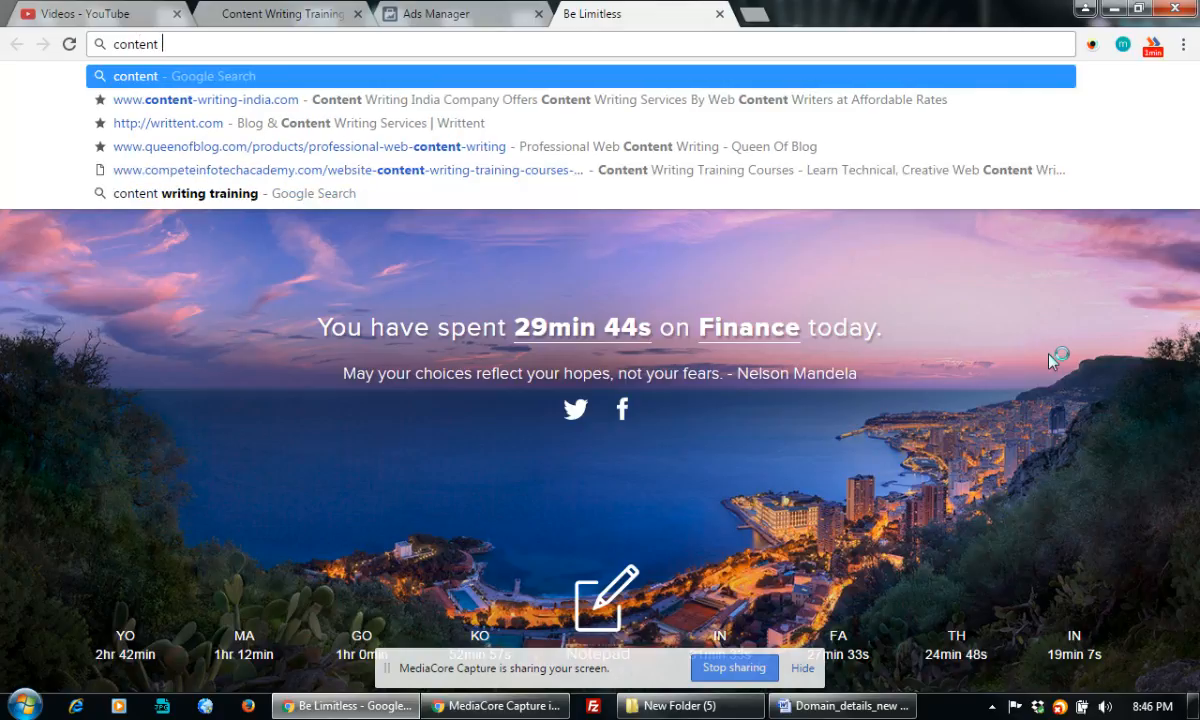
{"action": "type", "text": "writing"}
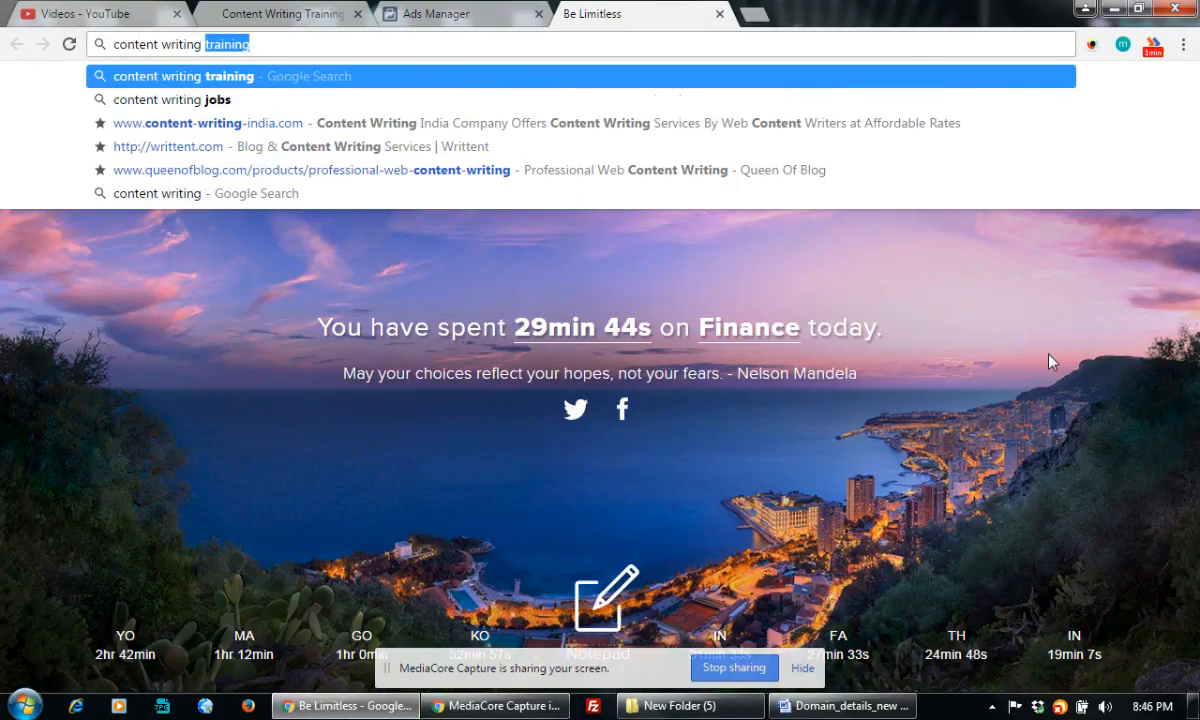
{"action": "key", "text": "Return"}
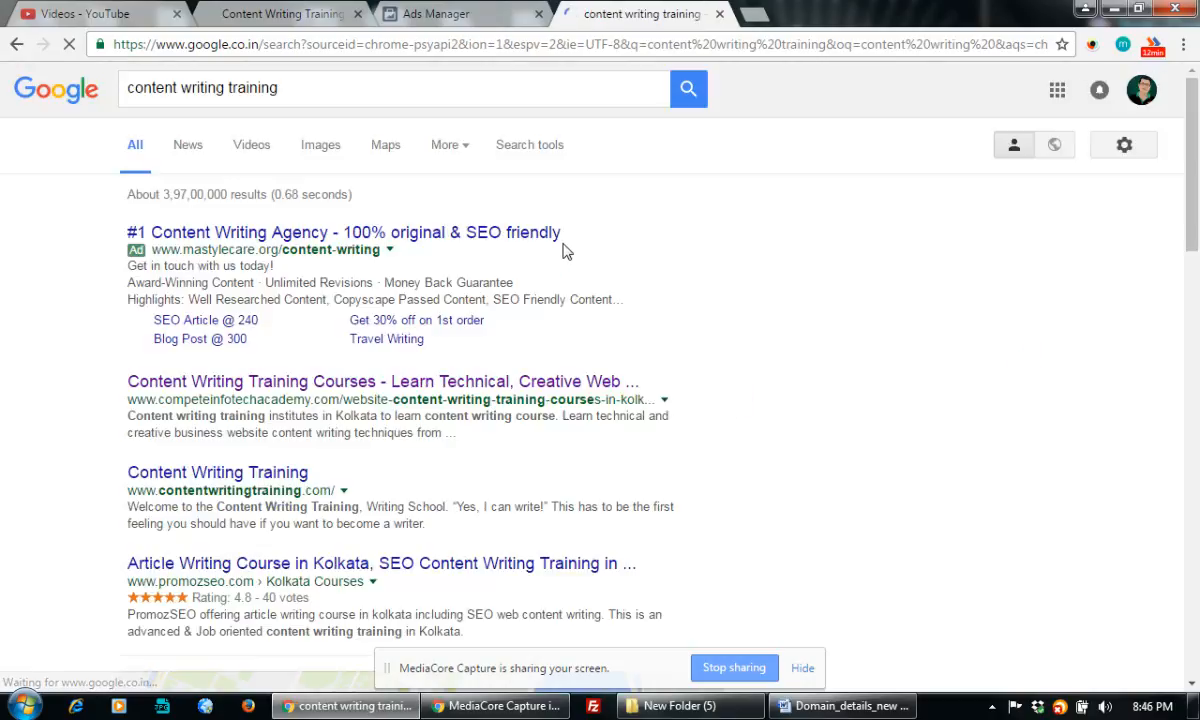
{"action": "left_click", "coordinate": [321, 146]}
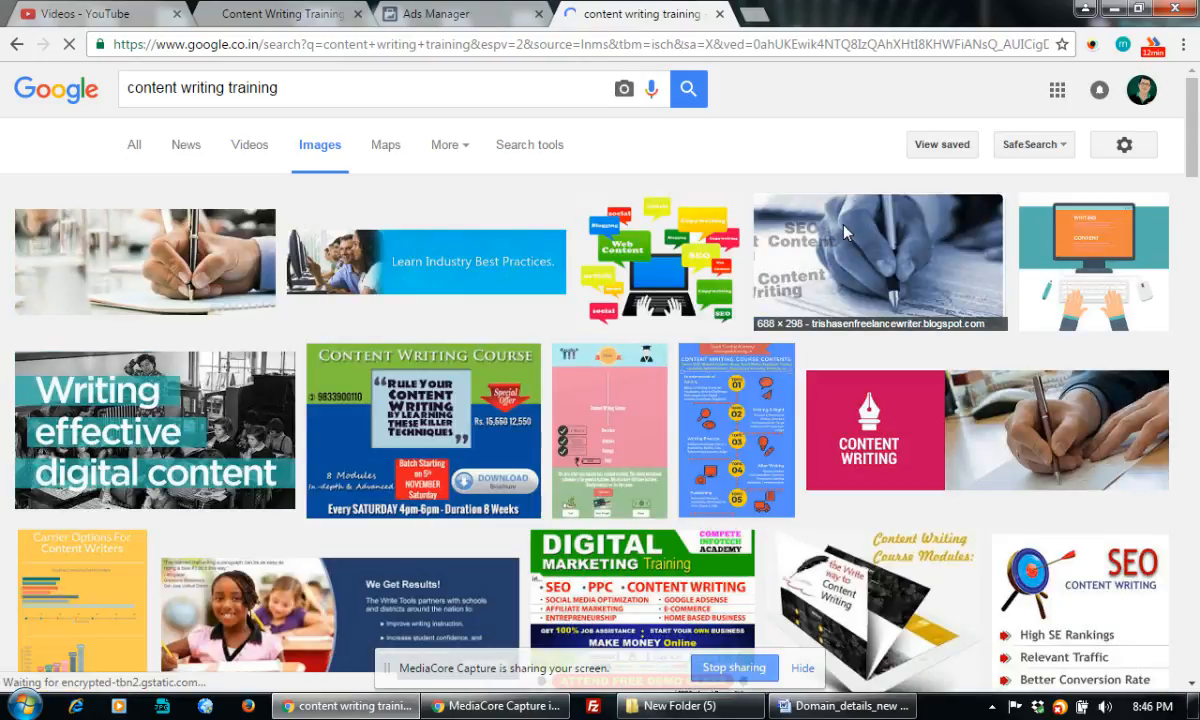
Open the black content writing banner result in a new tab
{"action": "scroll", "coordinate": [643, 398], "scroll_direction": "down", "scroll_amount": 2}
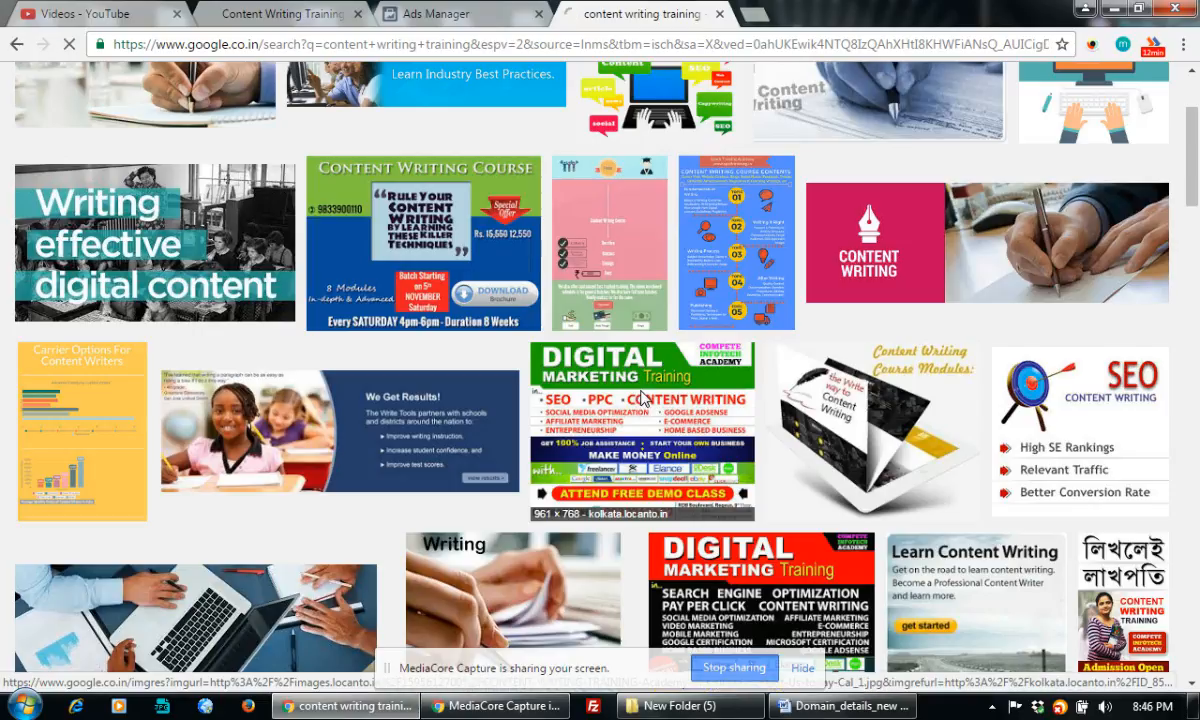
{"action": "scroll", "coordinate": [643, 398], "scroll_direction": "down", "scroll_amount": 5}
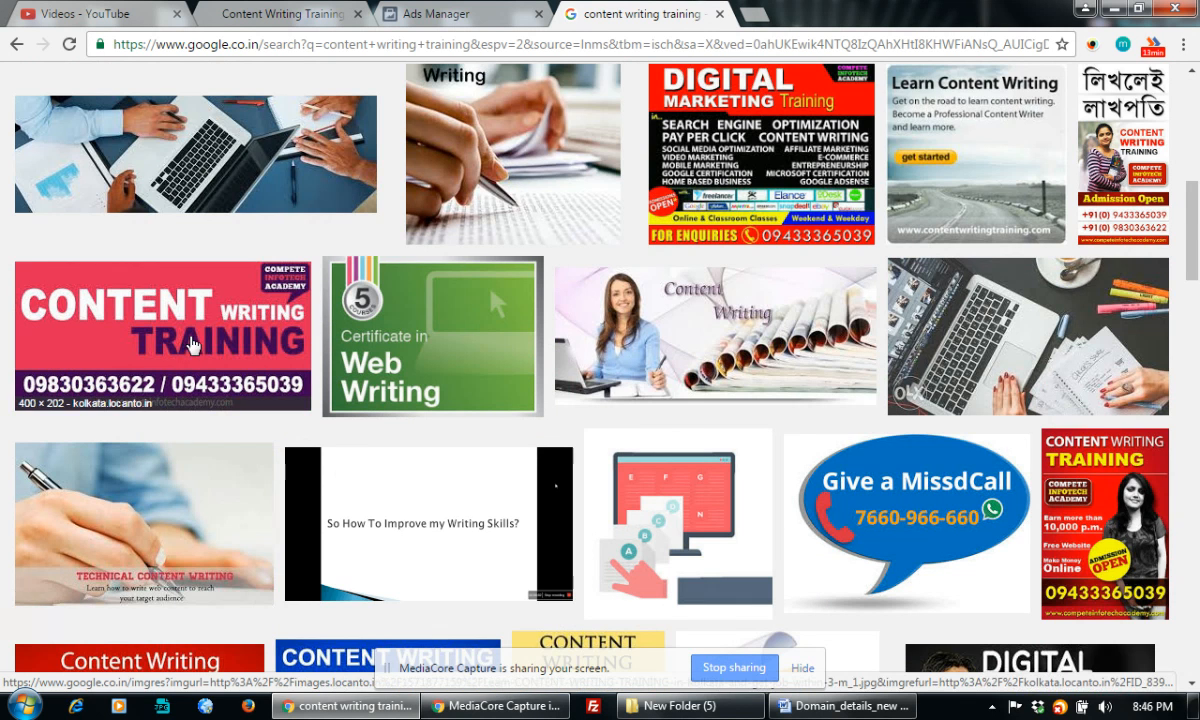
{"action": "scroll", "coordinate": [193, 345], "scroll_direction": "down", "scroll_amount": 3}
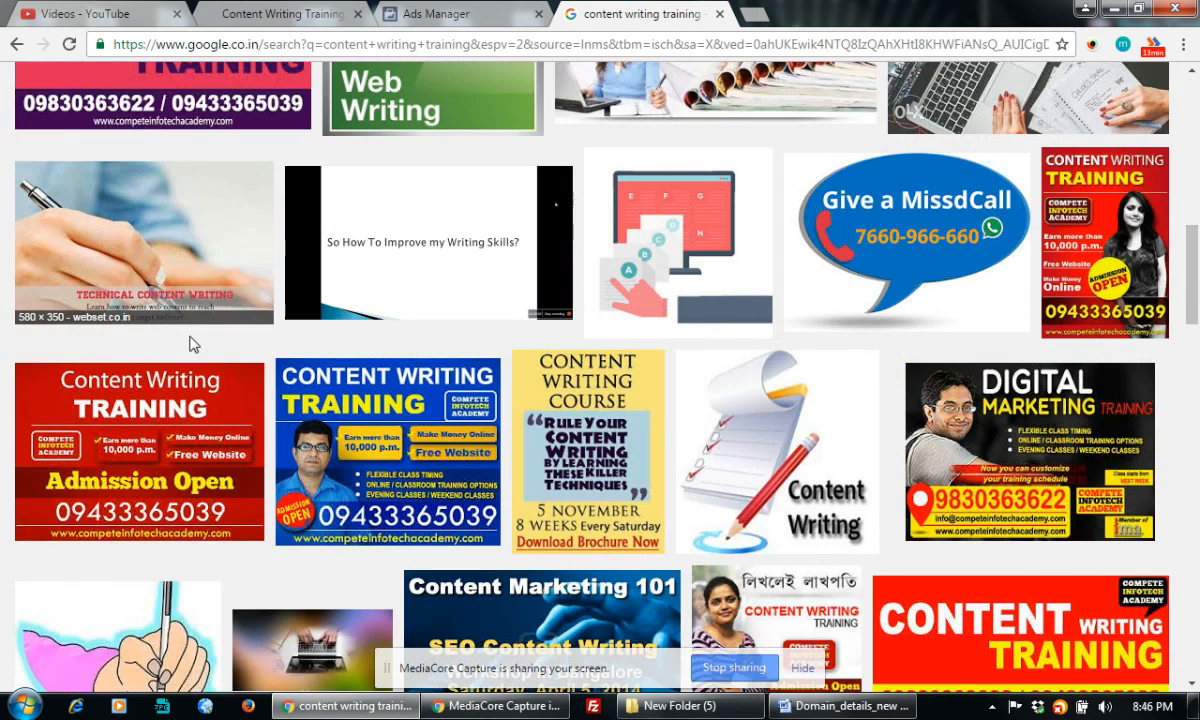
{"action": "scroll", "coordinate": [193, 345], "scroll_direction": "down", "scroll_amount": 2}
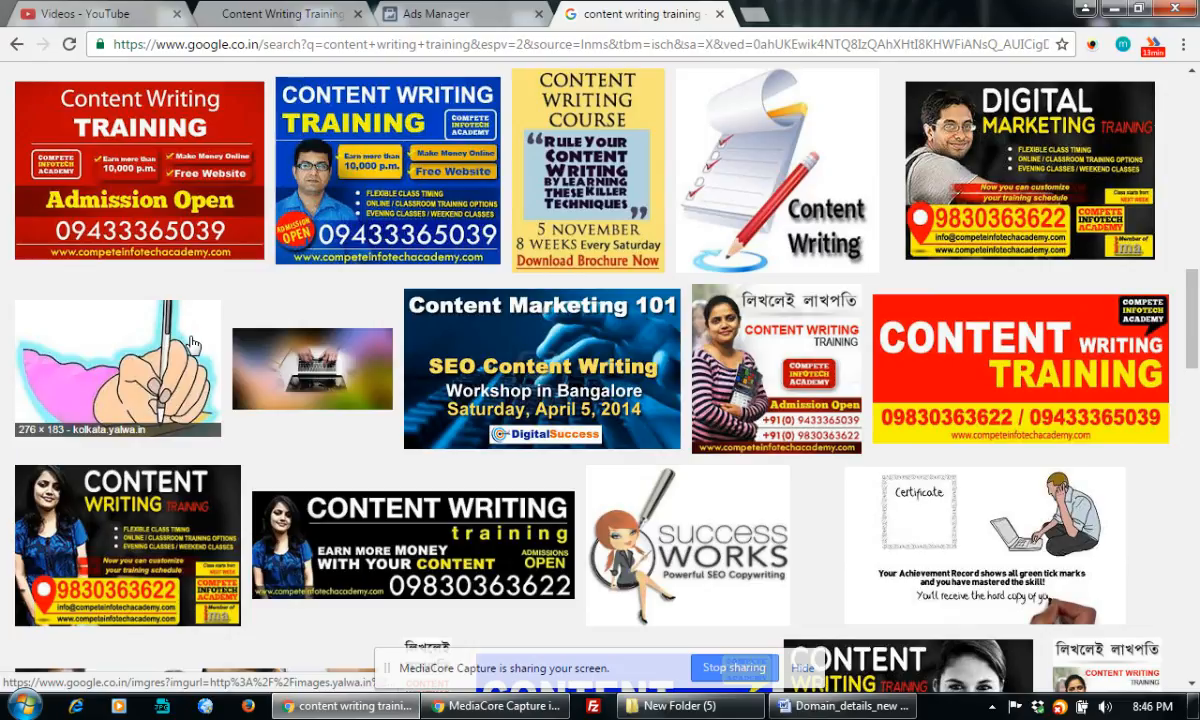
{"action": "scroll", "coordinate": [193, 344], "scroll_direction": "down", "scroll_amount": 2}
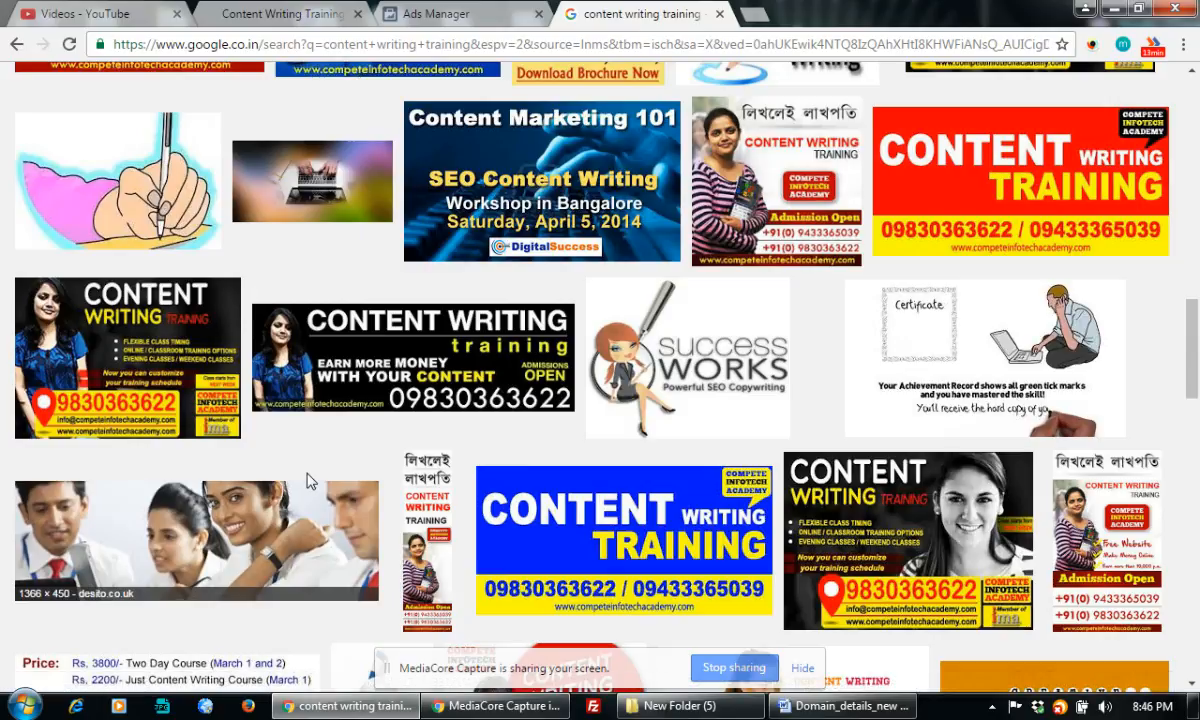
{"action": "right_click", "coordinate": [463, 345]}
{"action": "left_click", "coordinate": [510, 357]}
Open the knowledge-growth-money image result in a new tab
{"action": "scroll", "coordinate": [510, 358], "scroll_direction": "down", "scroll_amount": 5}
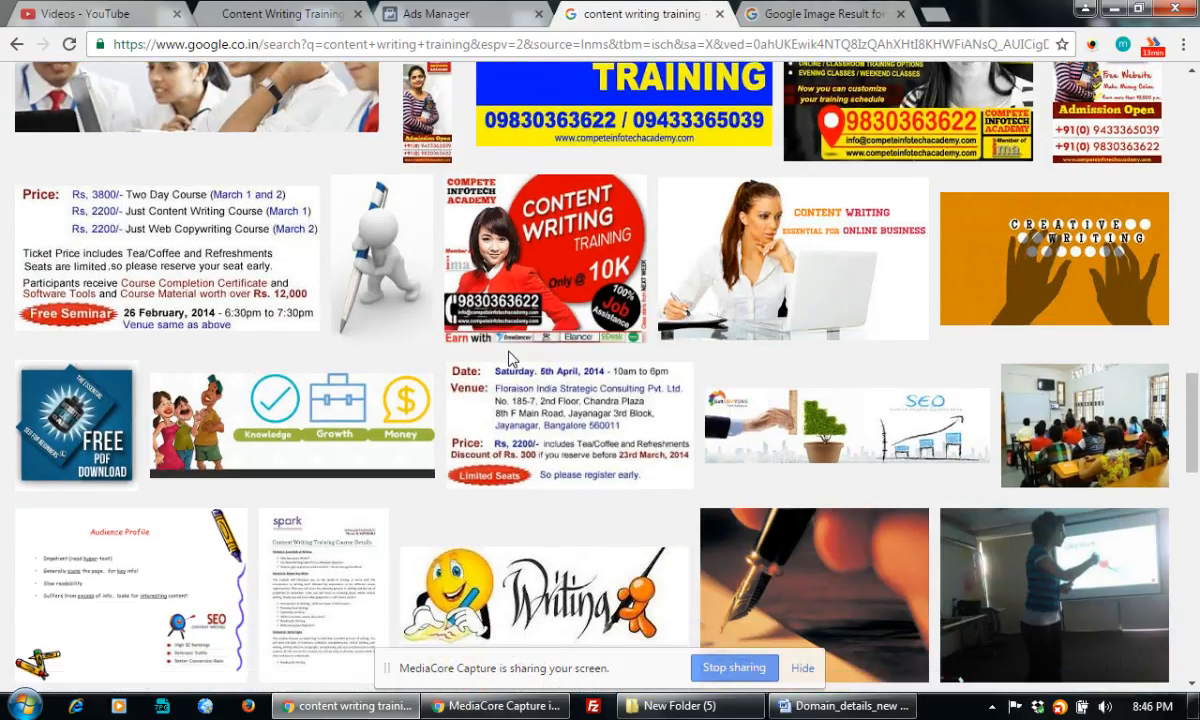
{"action": "scroll", "coordinate": [510, 357], "scroll_direction": "down", "scroll_amount": 1}
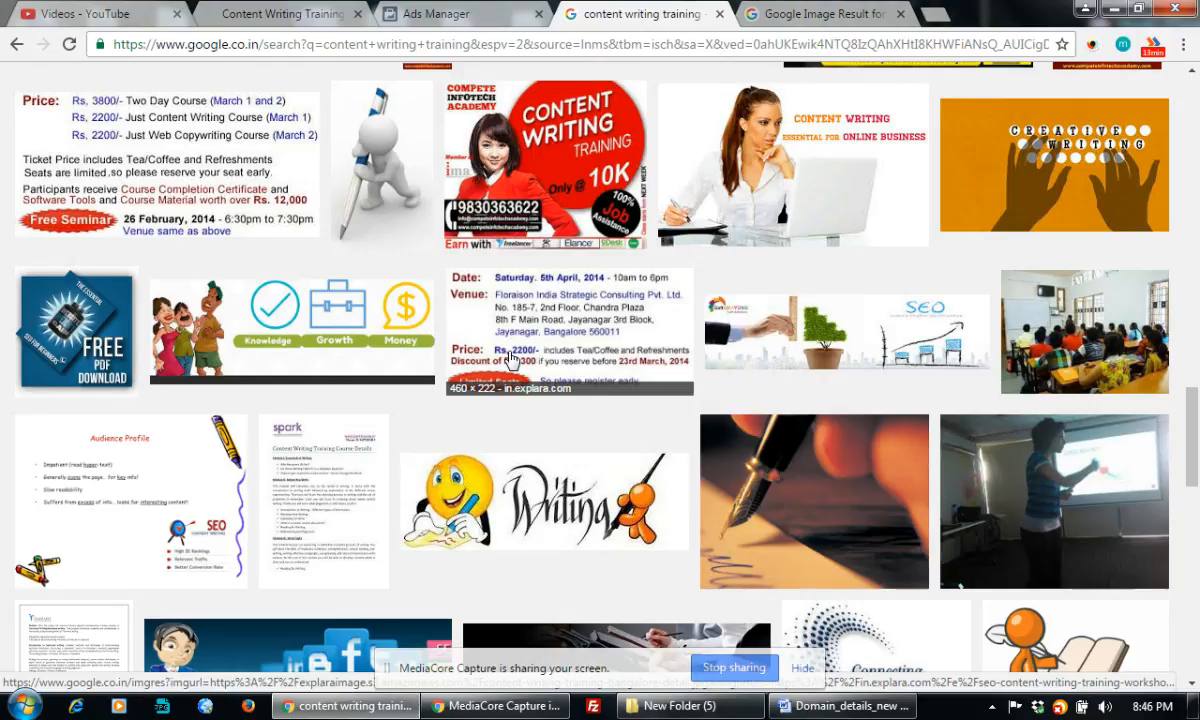
{"action": "right_click", "coordinate": [308, 320]}
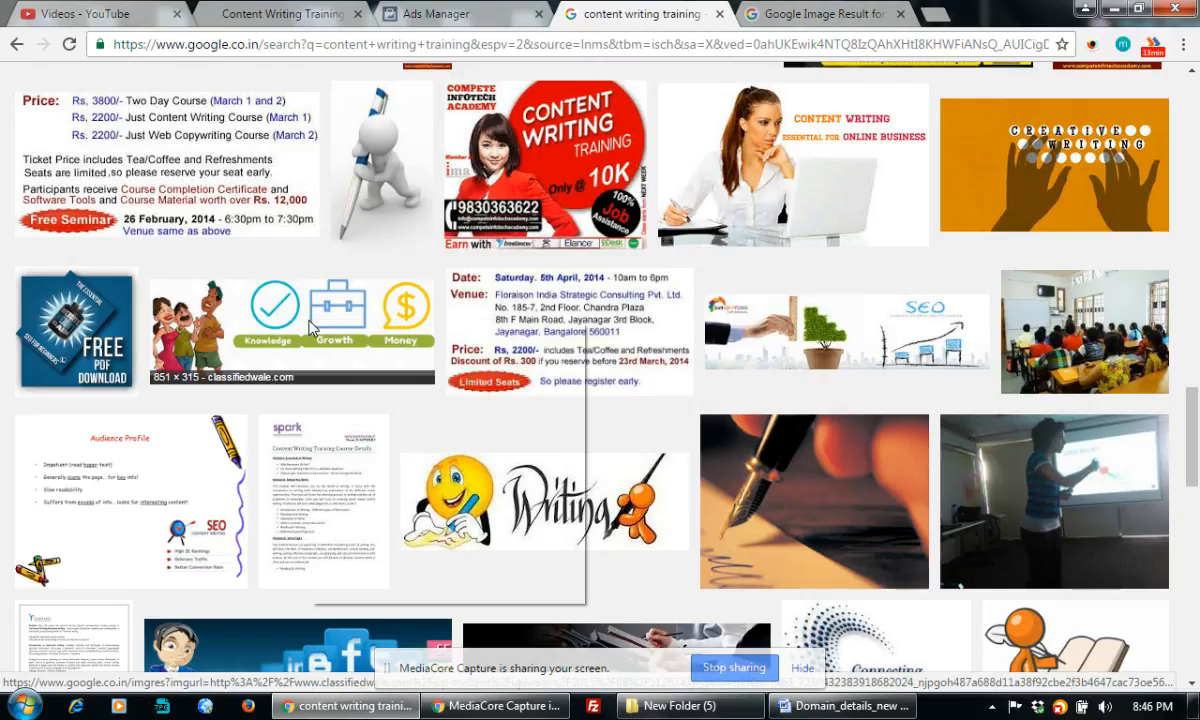
{"action": "left_click", "coordinate": [390, 338]}
Filter the image results to Large size only
{"action": "scroll", "coordinate": [535, 347], "scroll_direction": "down", "scroll_amount": 4}
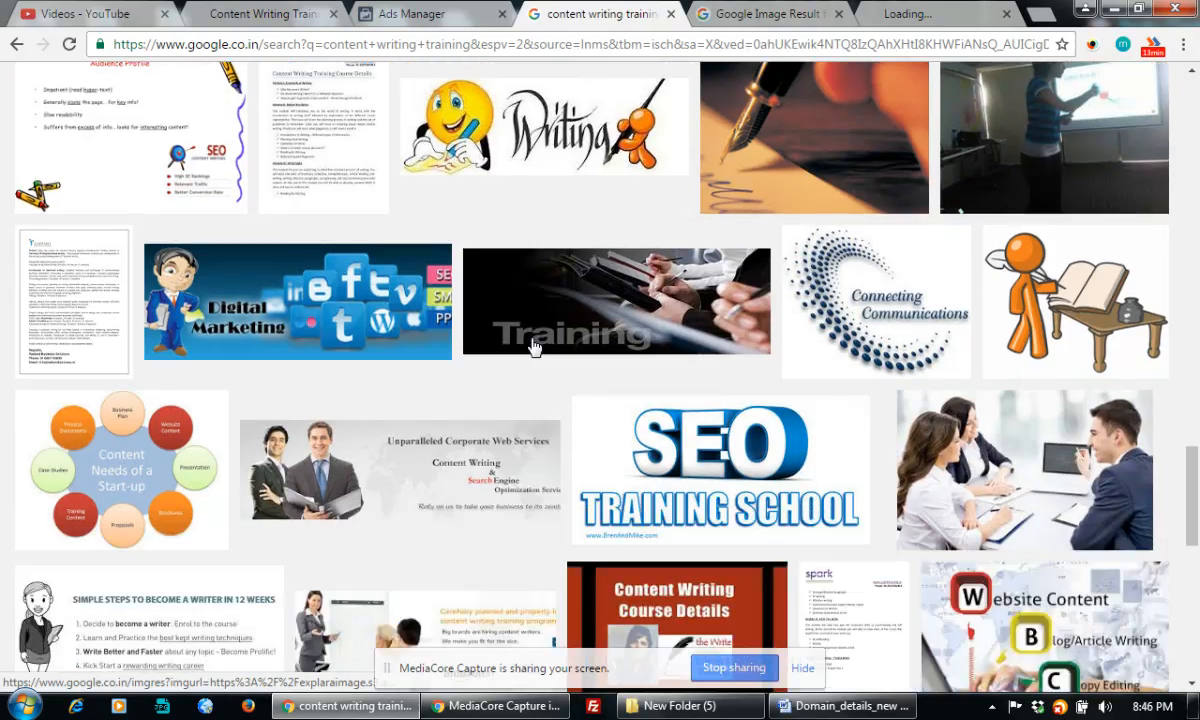
{"action": "scroll", "coordinate": [535, 347], "scroll_direction": "down", "scroll_amount": 5}
{"action": "scroll", "coordinate": [535, 347], "scroll_direction": "down", "scroll_amount": 2}
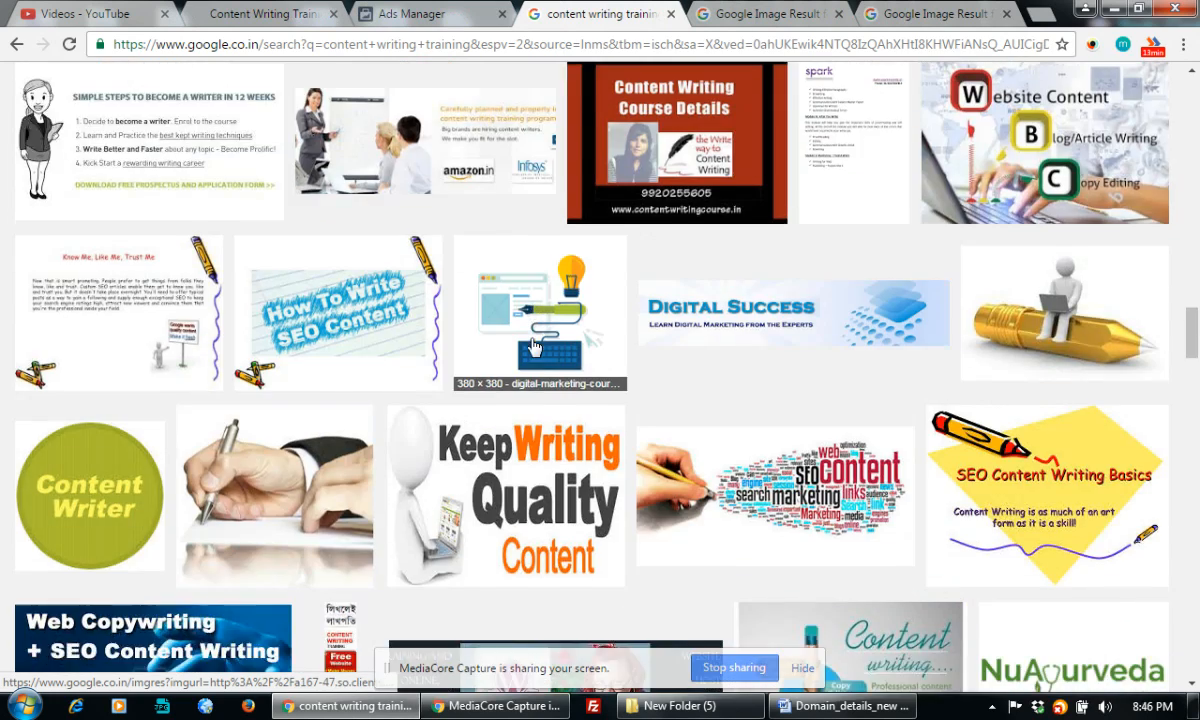
{"action": "scroll", "coordinate": [535, 347], "scroll_direction": "down", "scroll_amount": 1}
{"action": "scroll", "coordinate": [535, 347], "scroll_direction": "down", "scroll_amount": 3}
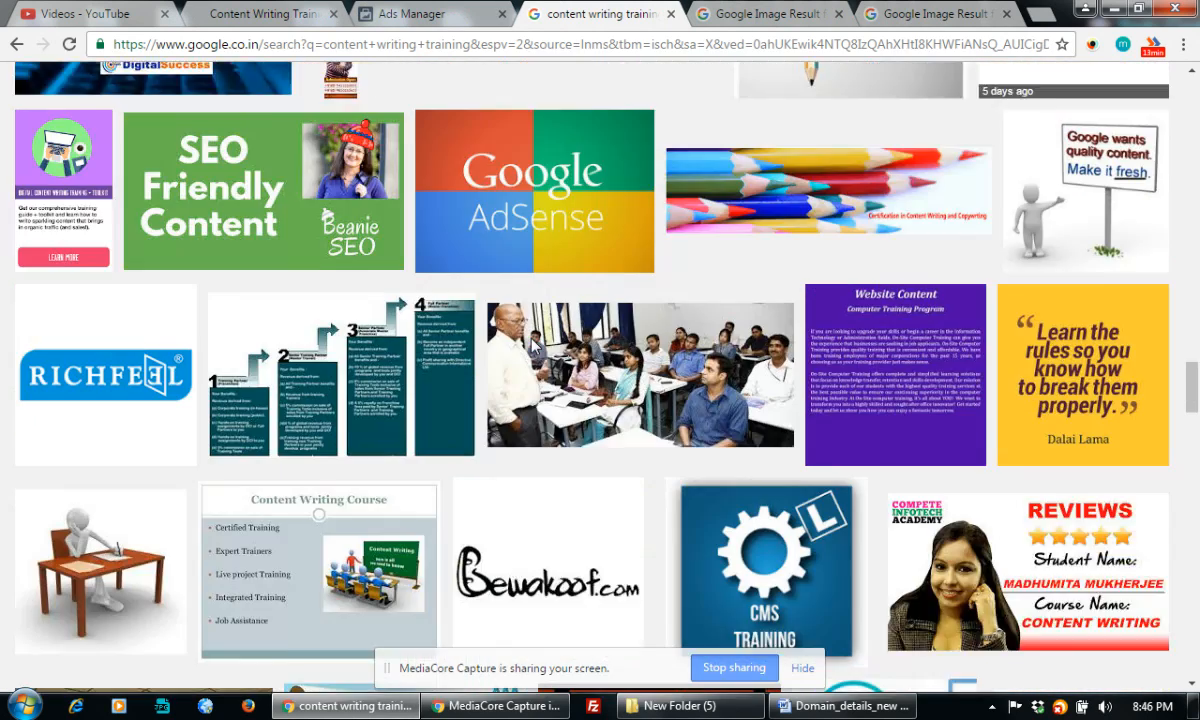
{"action": "scroll", "coordinate": [535, 347], "scroll_direction": "down", "scroll_amount": 11}
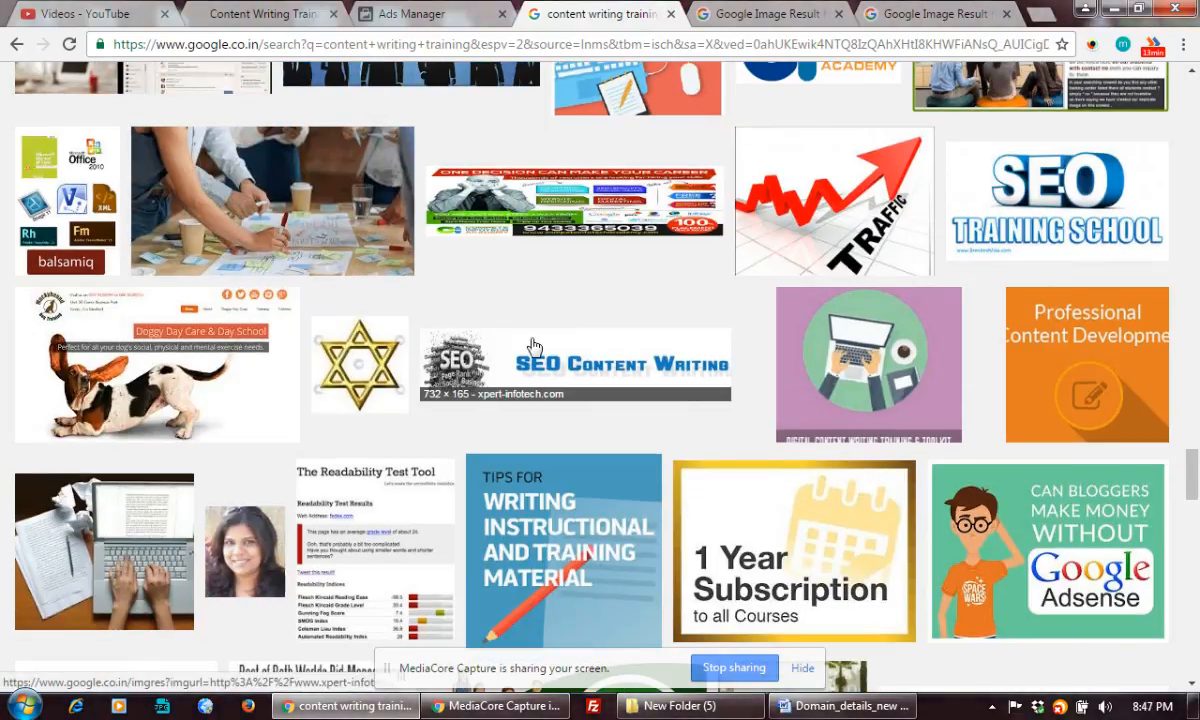
{"action": "scroll", "coordinate": [535, 347], "scroll_direction": "down", "scroll_amount": 5}
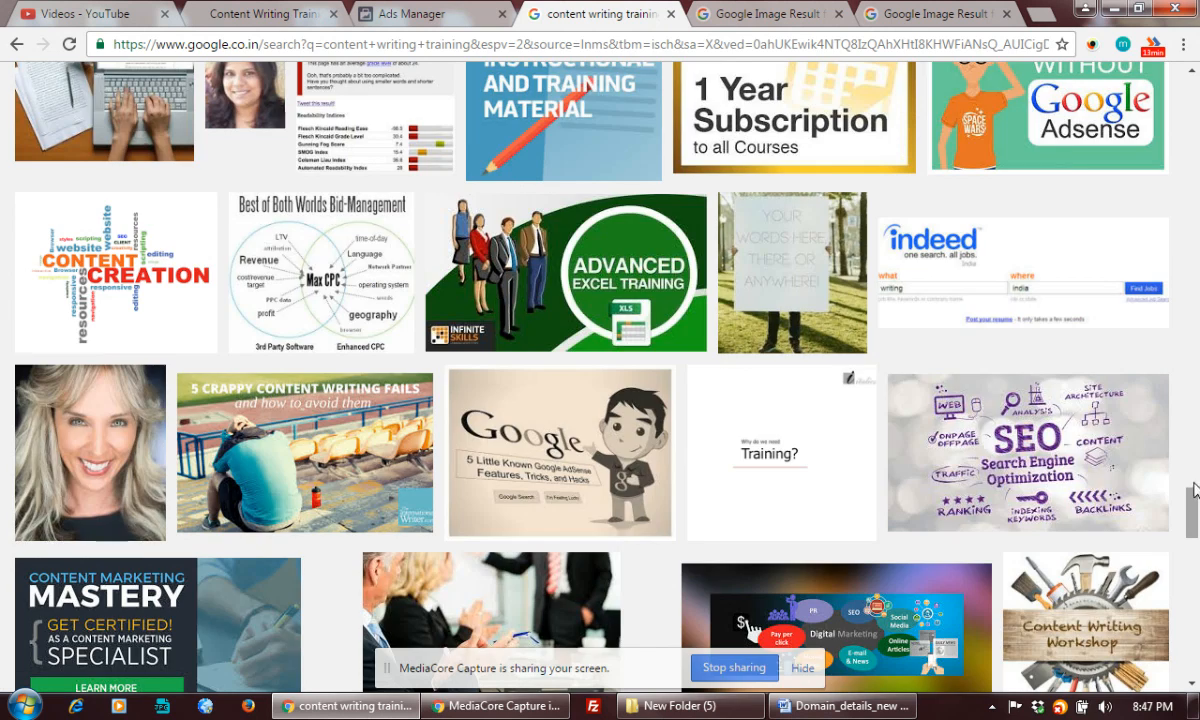
{"action": "scroll", "coordinate": [1193, 490], "scroll_direction": "up", "scroll_amount": 3}
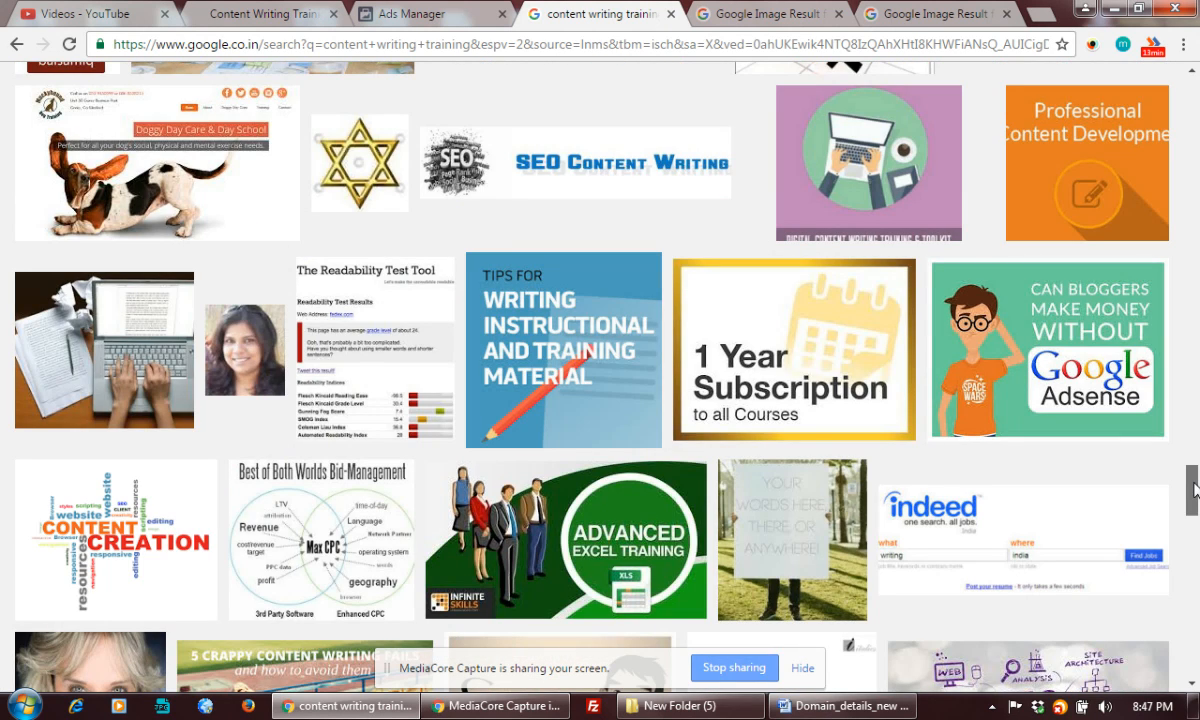
{"action": "left_click_drag", "start_coordinate": [1193, 490], "coordinate": [1197, 625]}
{"action": "left_click_drag", "start_coordinate": [1198, 678], "coordinate": [1198, 224]}
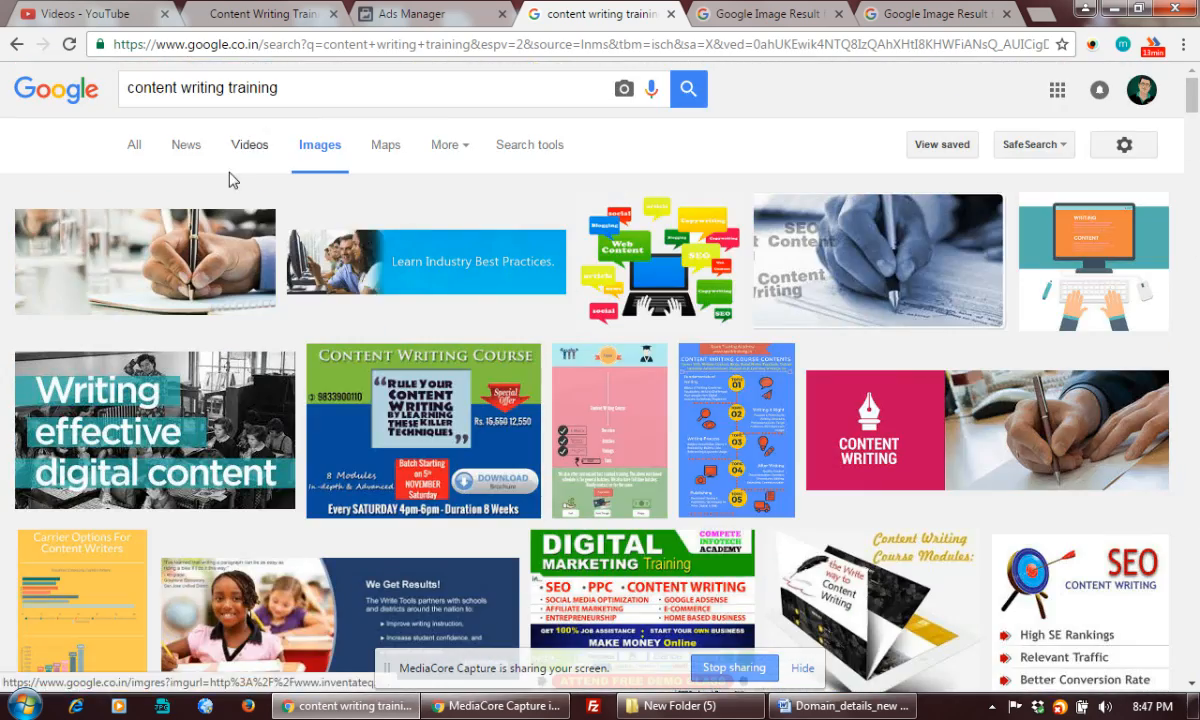
{"action": "left_click", "coordinate": [527, 148]}
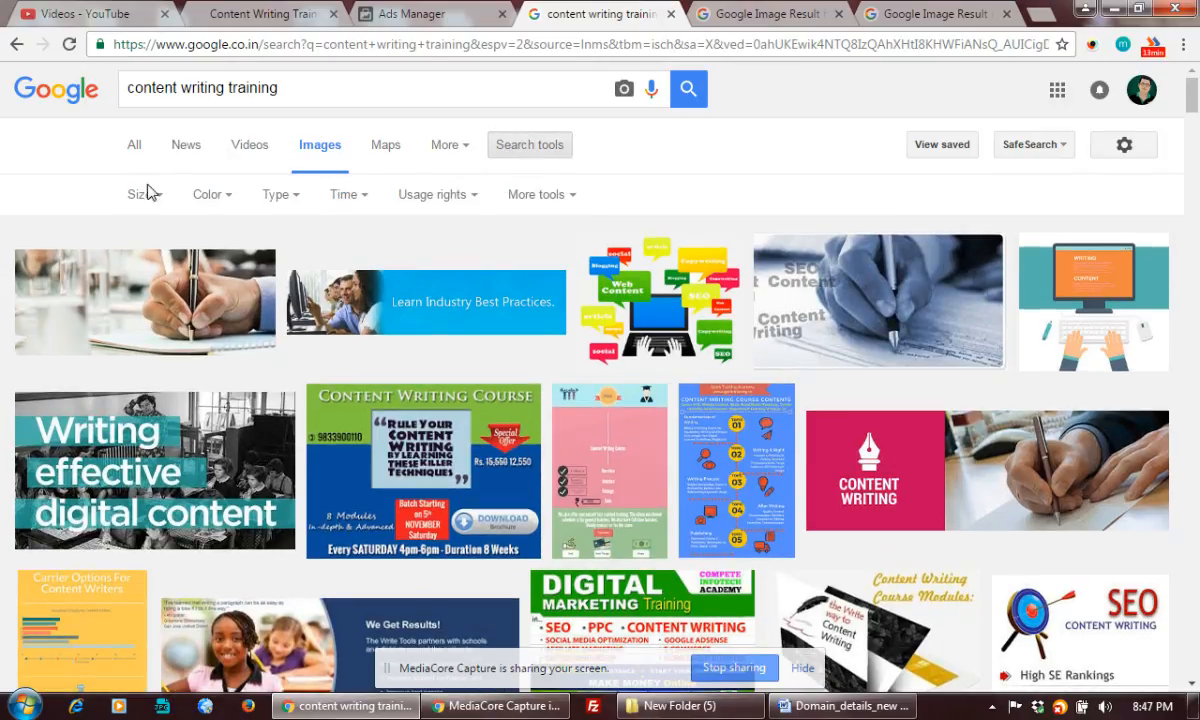
{"action": "left_click", "coordinate": [142, 195]}
{"action": "left_click", "coordinate": [148, 256]}
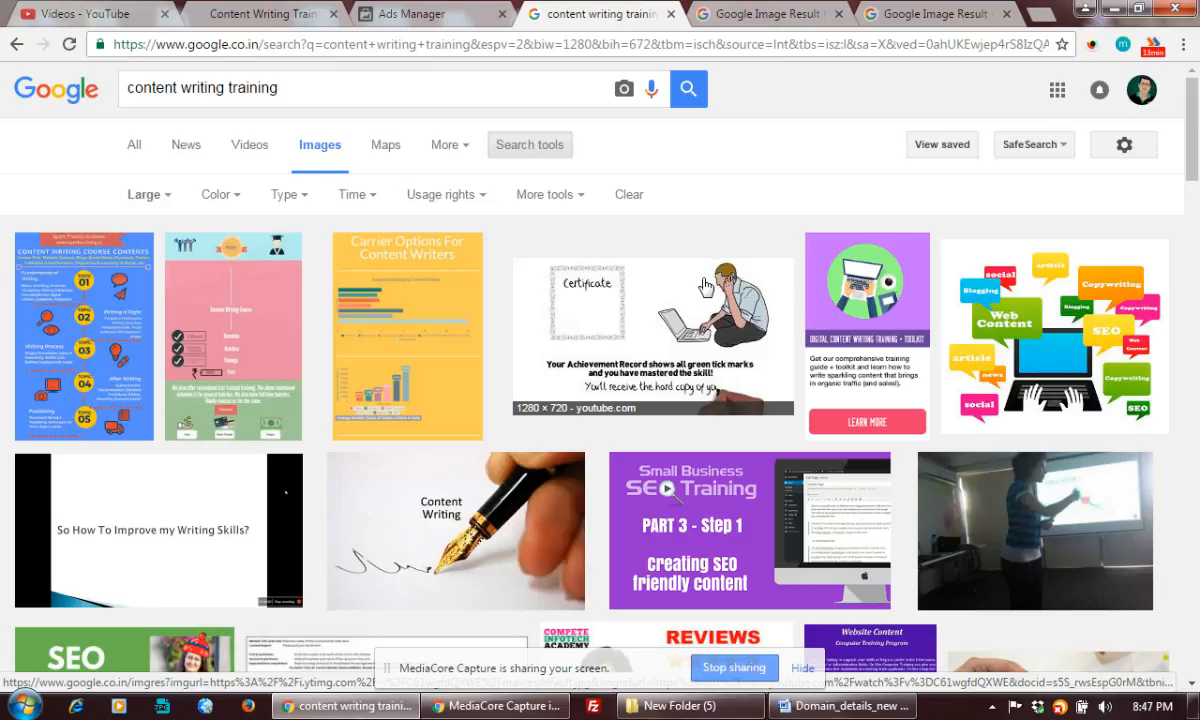
Open the "It's all about content" image result in a new tab
{"action": "scroll", "coordinate": [340, 368], "scroll_direction": "down", "scroll_amount": 2}
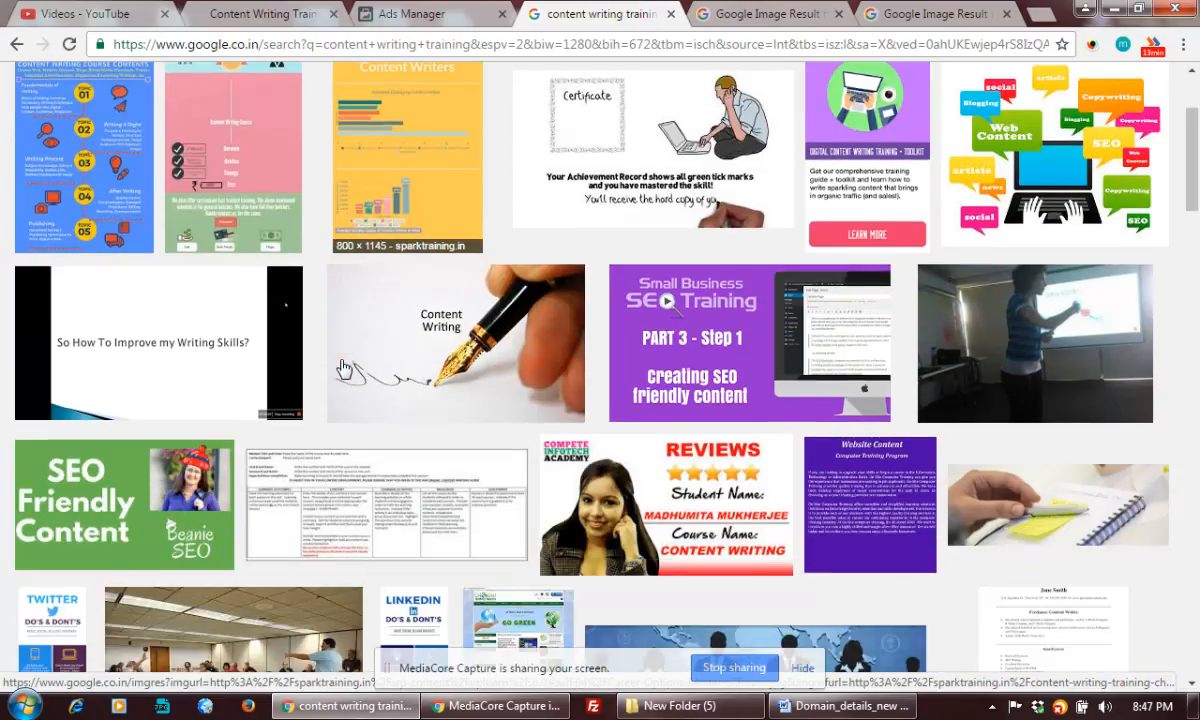
{"action": "scroll", "coordinate": [340, 368], "scroll_direction": "down", "scroll_amount": 4}
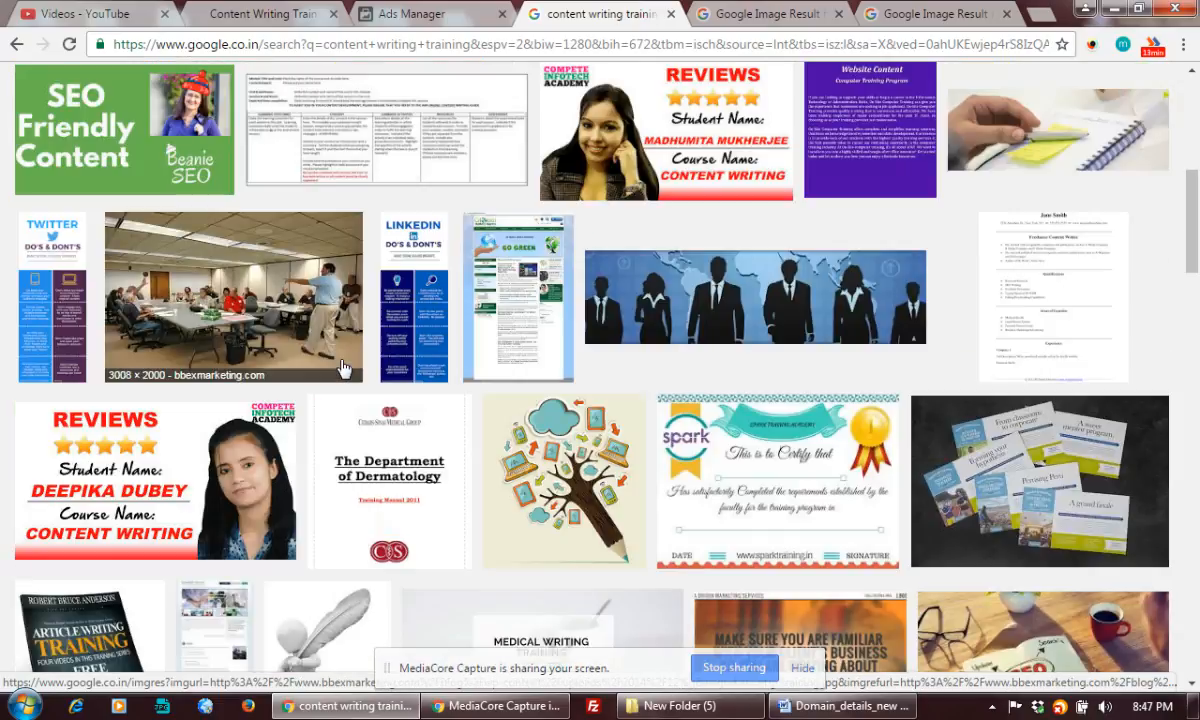
{"action": "scroll", "coordinate": [340, 368], "scroll_direction": "down", "scroll_amount": 4}
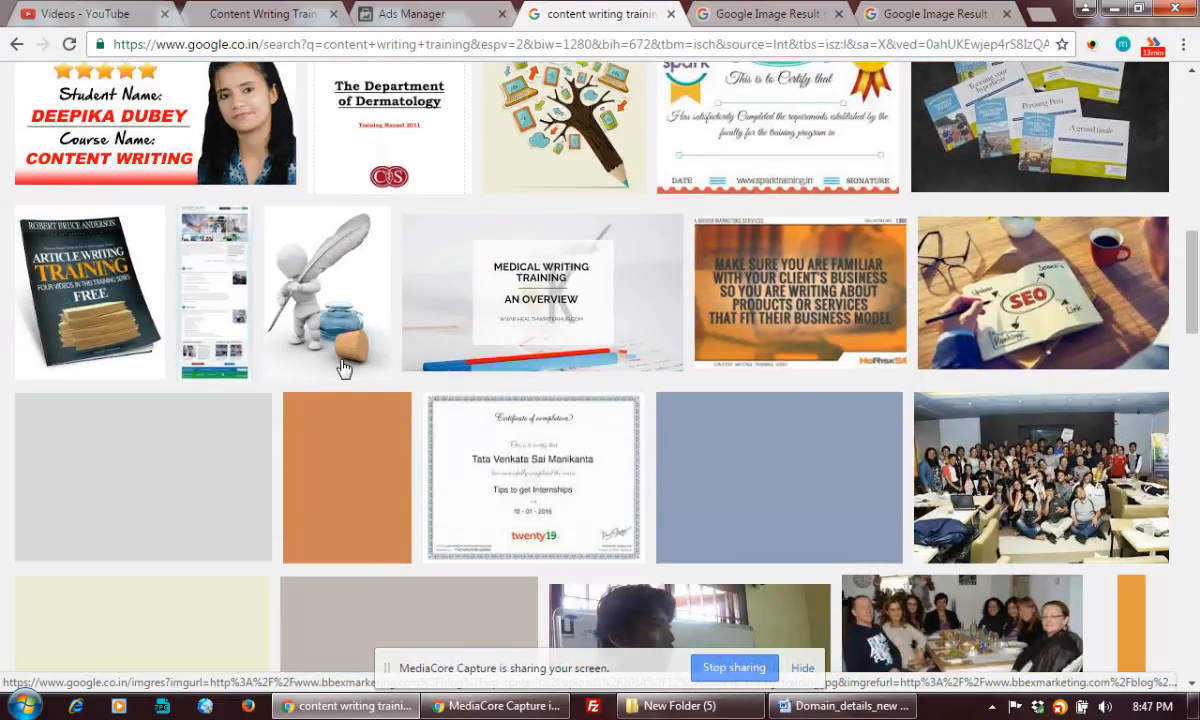
{"action": "scroll", "coordinate": [343, 369], "scroll_direction": "down", "scroll_amount": 1}
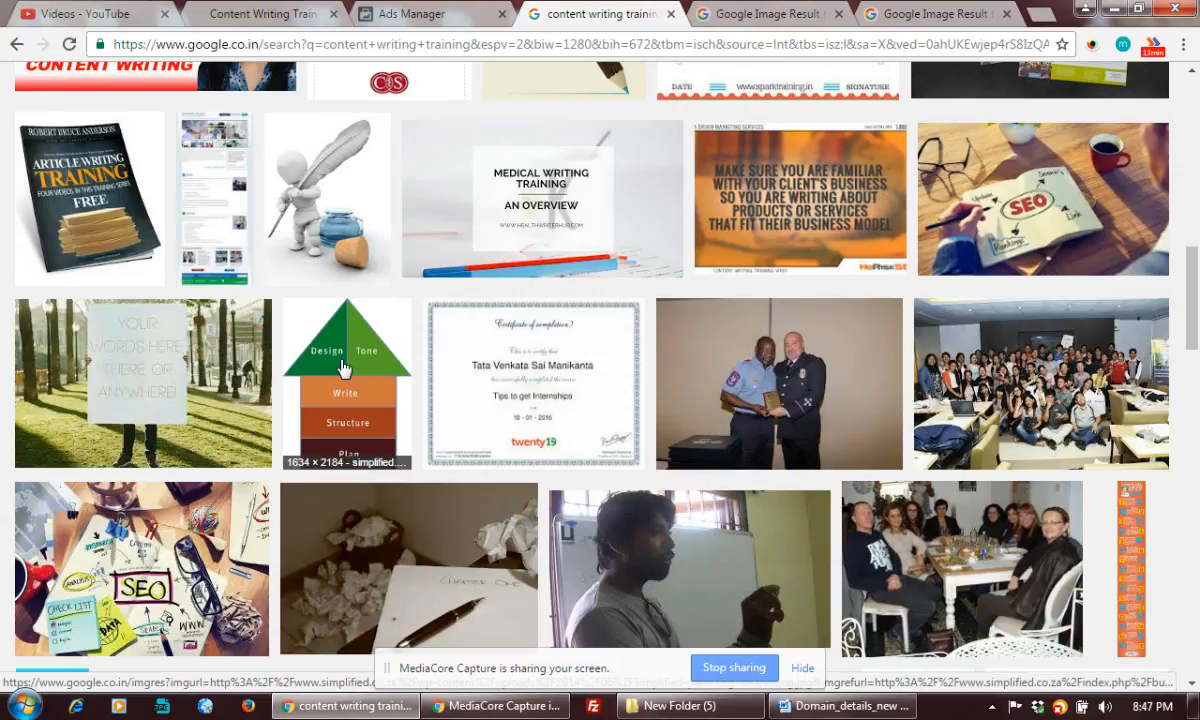
{"action": "scroll", "coordinate": [342, 368], "scroll_direction": "down", "scroll_amount": 2}
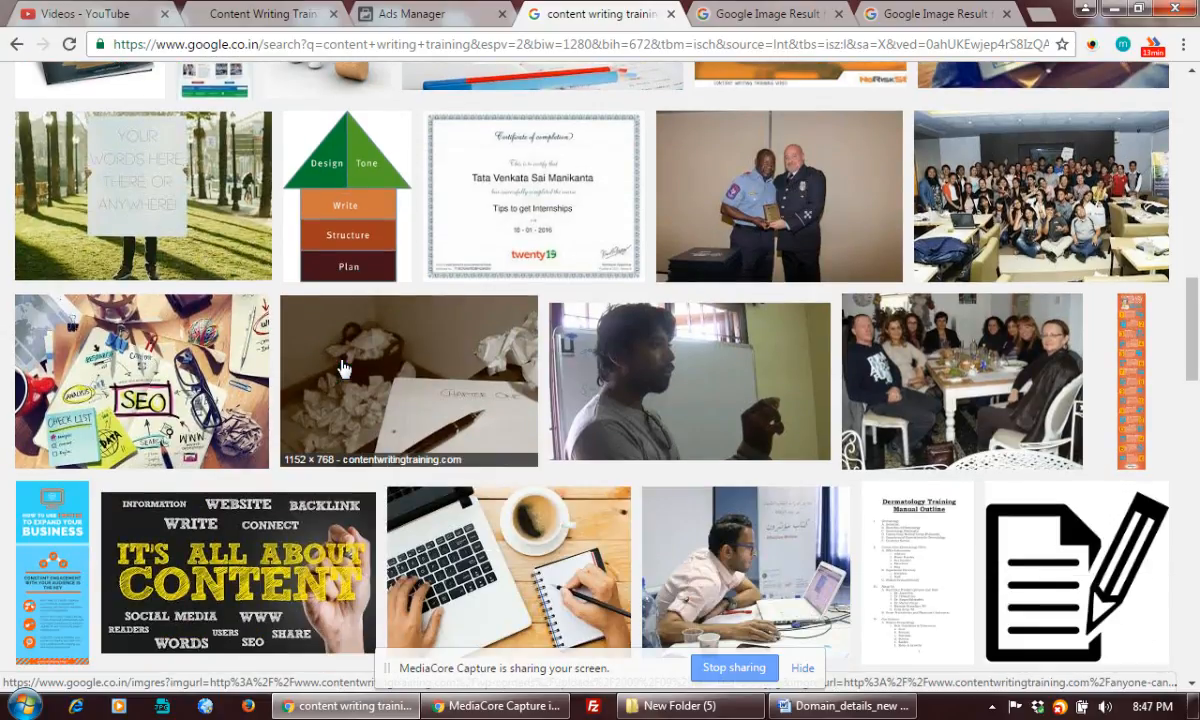
{"action": "scroll", "coordinate": [341, 369], "scroll_direction": "down", "scroll_amount": 1}
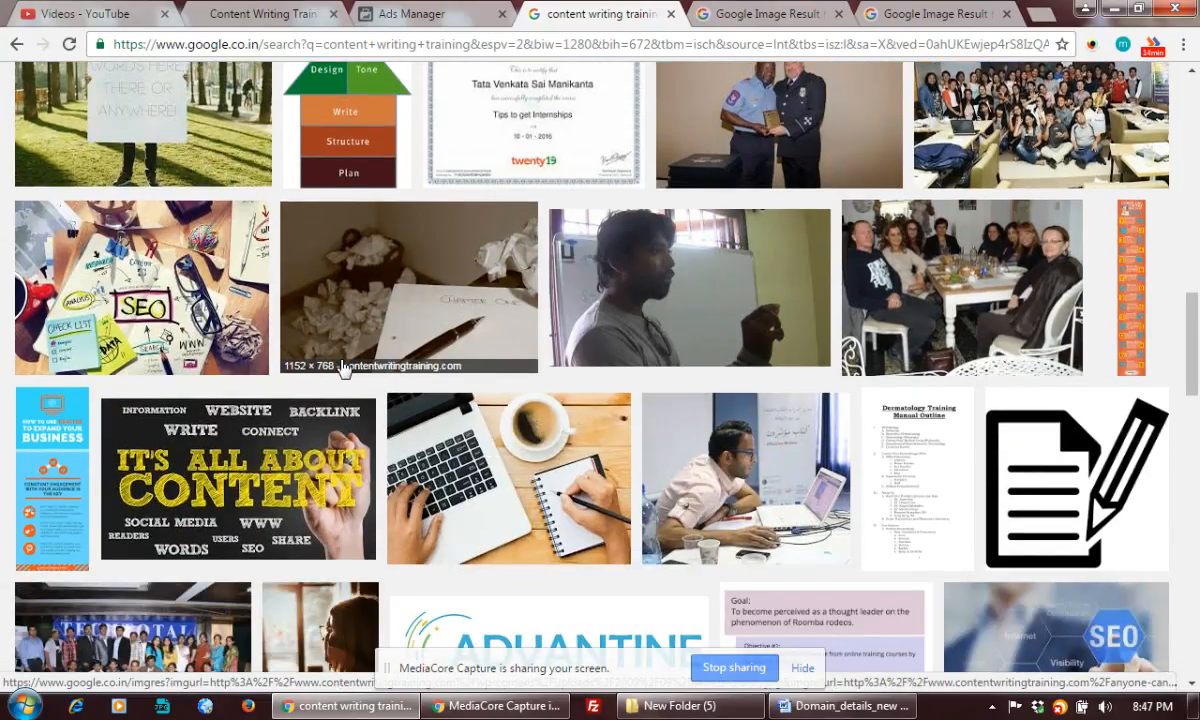
{"action": "scroll", "coordinate": [341, 368], "scroll_direction": "down", "scroll_amount": 1}
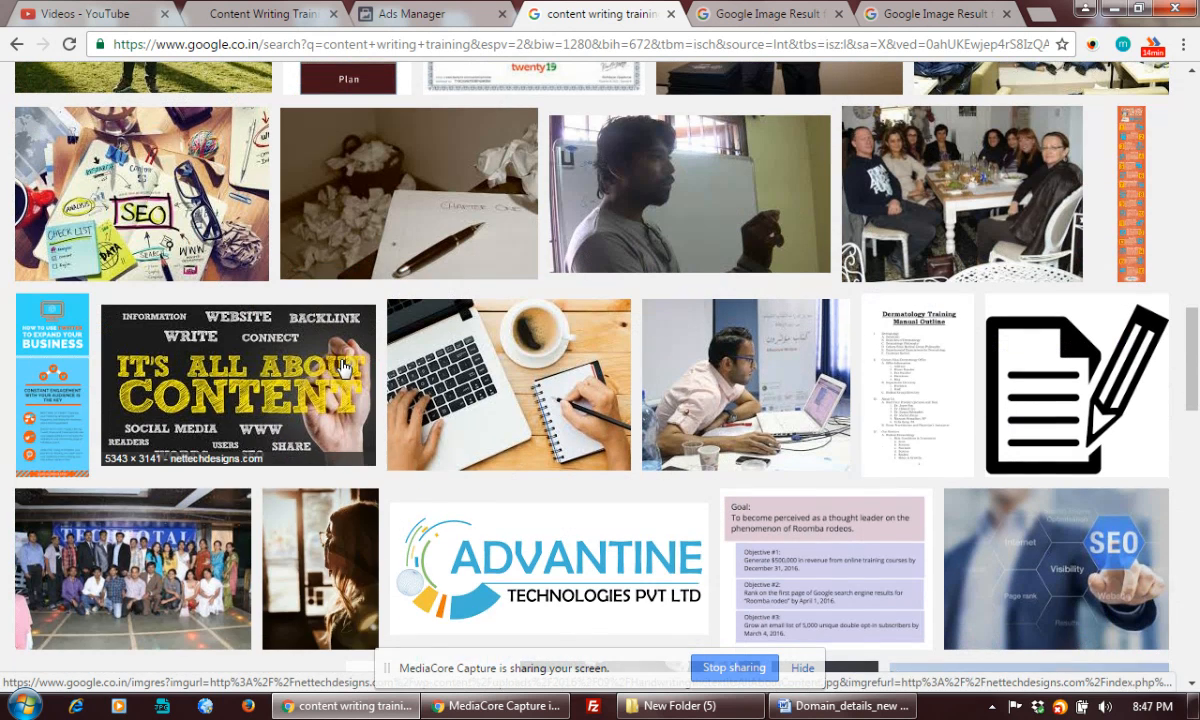
{"action": "right_click", "coordinate": [228, 385]}
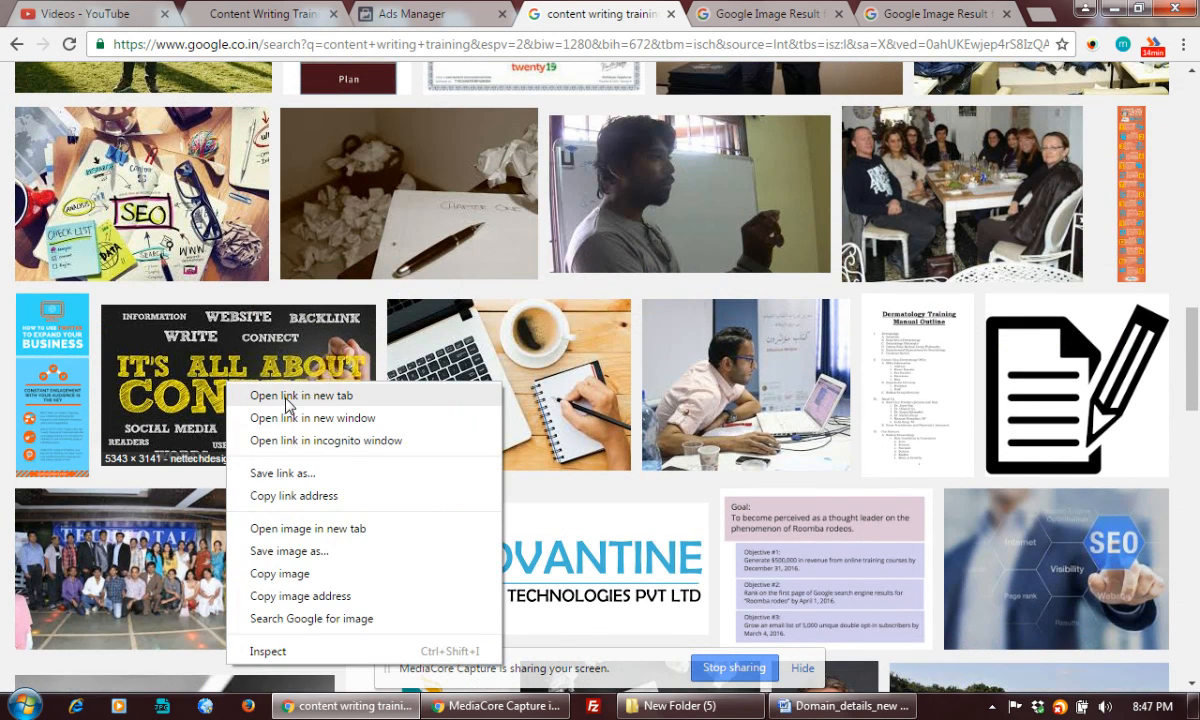
{"action": "left_click", "coordinate": [284, 398]}
Open the sketched-wall desk image result in a new tab and keep browsing results
{"action": "scroll", "coordinate": [286, 402], "scroll_direction": "down", "scroll_amount": 6}
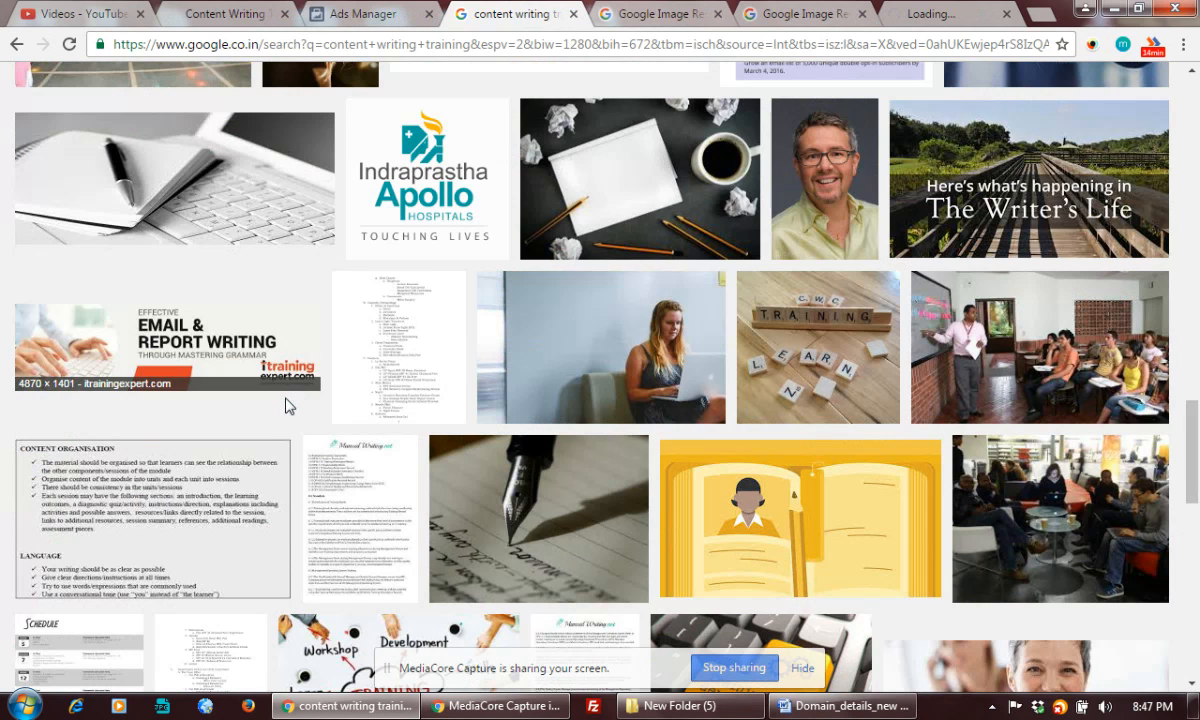
{"action": "scroll", "coordinate": [285, 405], "scroll_direction": "down", "scroll_amount": 5}
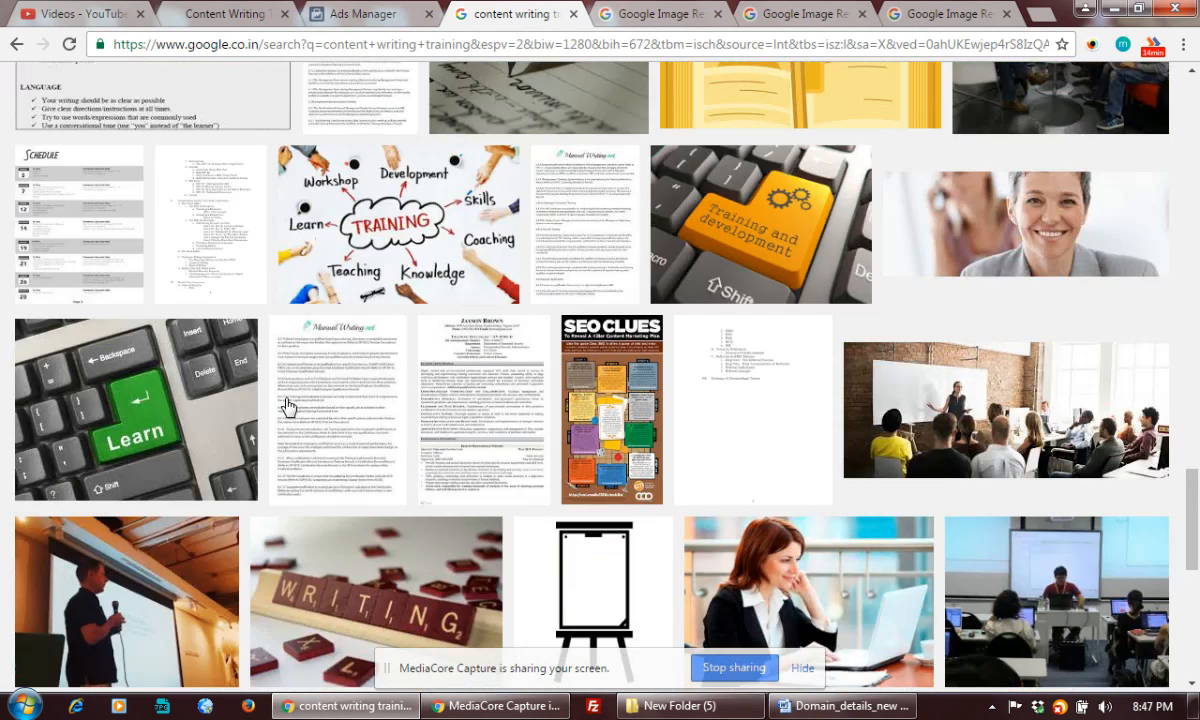
{"action": "scroll", "coordinate": [287, 405], "scroll_direction": "down", "scroll_amount": 4}
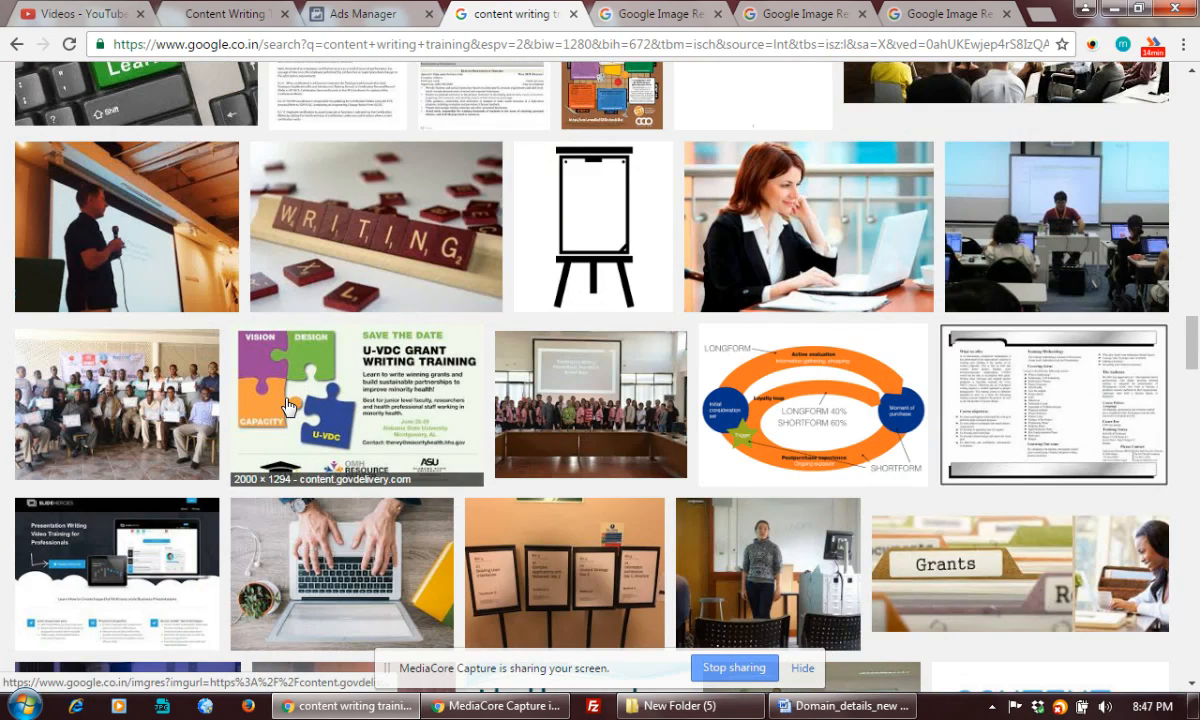
{"action": "scroll", "coordinate": [286, 405], "scroll_direction": "down", "scroll_amount": 4}
{"action": "scroll", "coordinate": [286, 405], "scroll_direction": "down", "scroll_amount": 3}
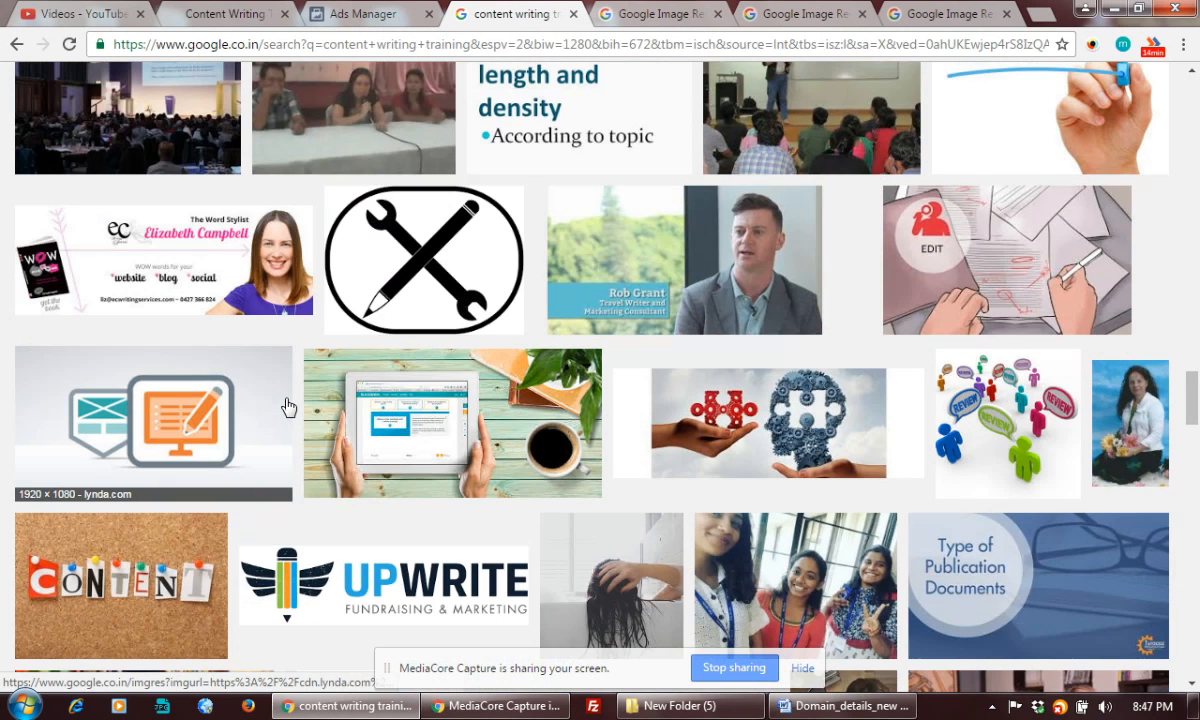
{"action": "scroll", "coordinate": [287, 405], "scroll_direction": "down", "scroll_amount": 3}
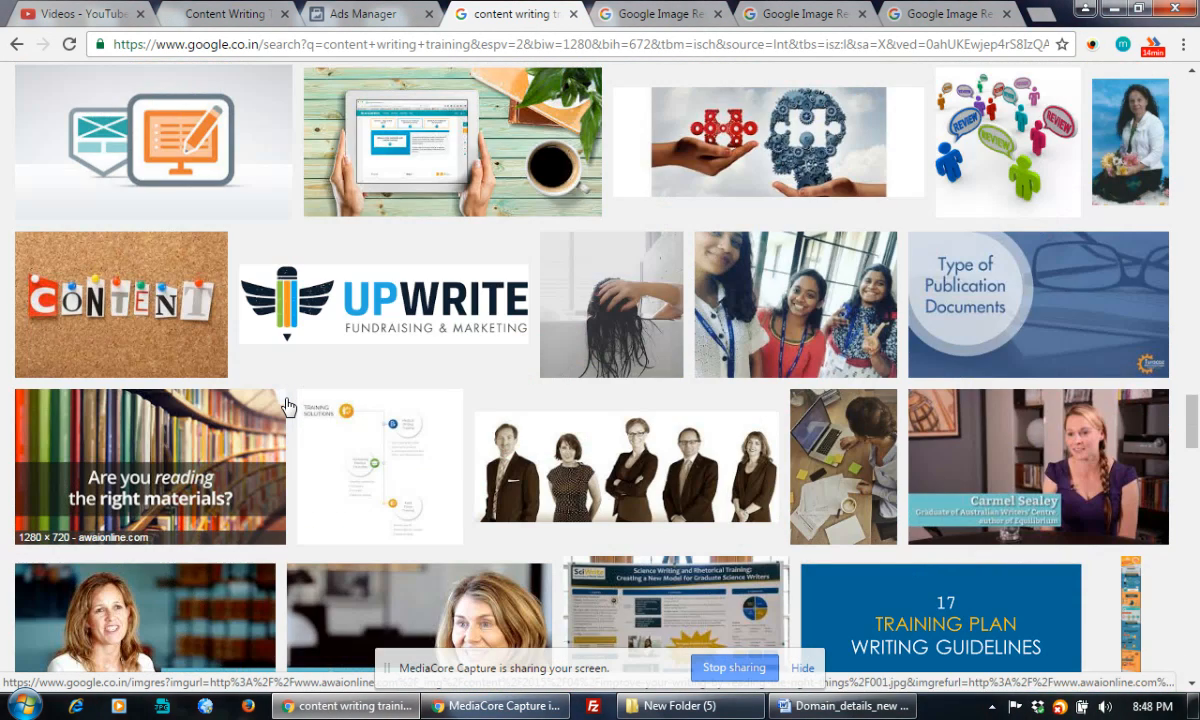
{"action": "scroll", "coordinate": [287, 405], "scroll_direction": "down", "scroll_amount": 4}
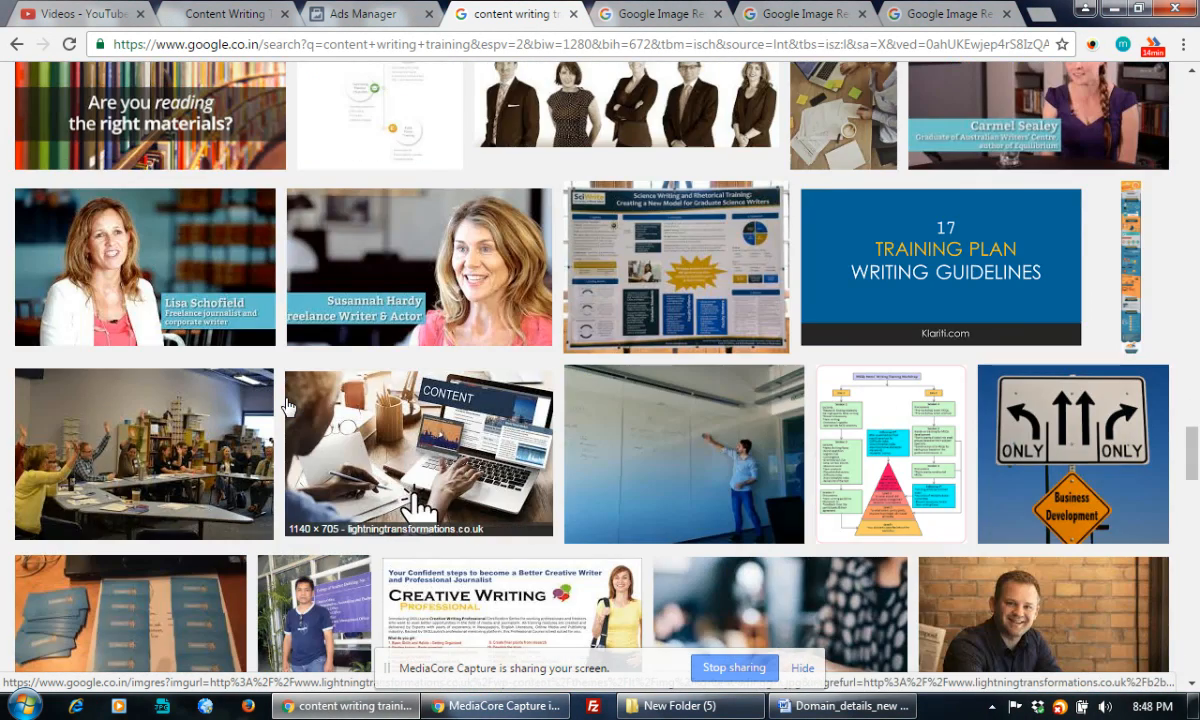
{"action": "scroll", "coordinate": [287, 405], "scroll_direction": "down", "scroll_amount": 1}
{"action": "scroll", "coordinate": [287, 405], "scroll_direction": "down", "scroll_amount": 3}
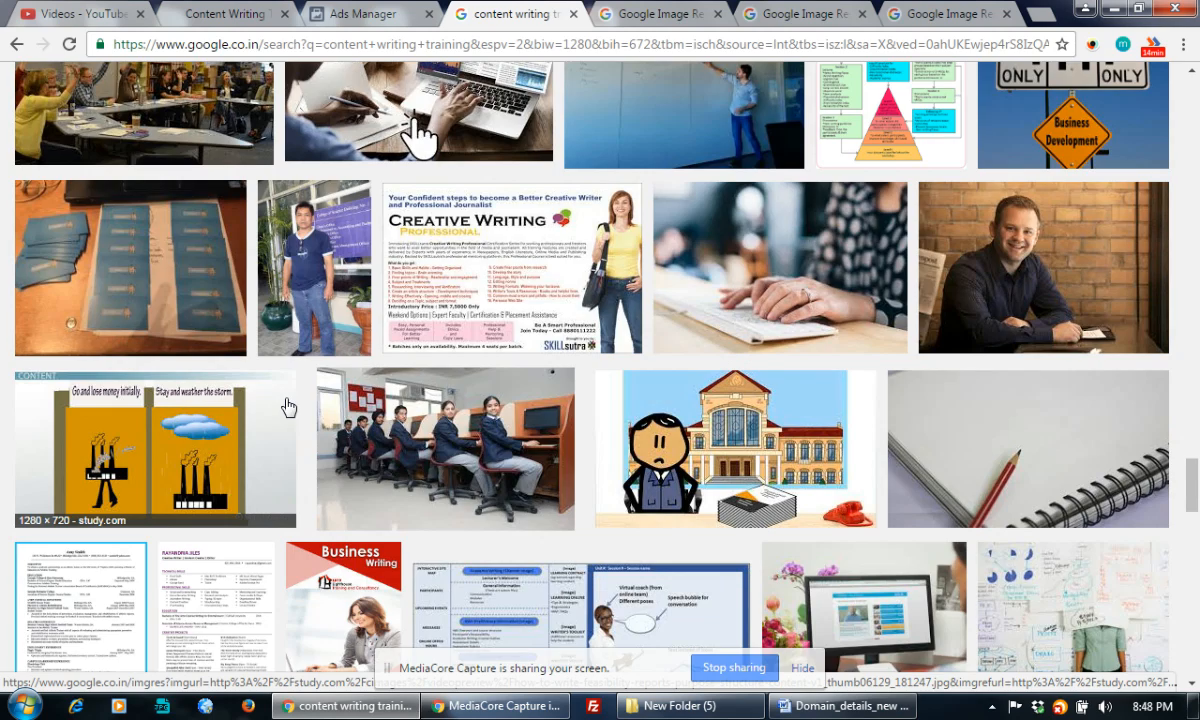
{"action": "scroll", "coordinate": [287, 405], "scroll_direction": "down", "scroll_amount": 15}
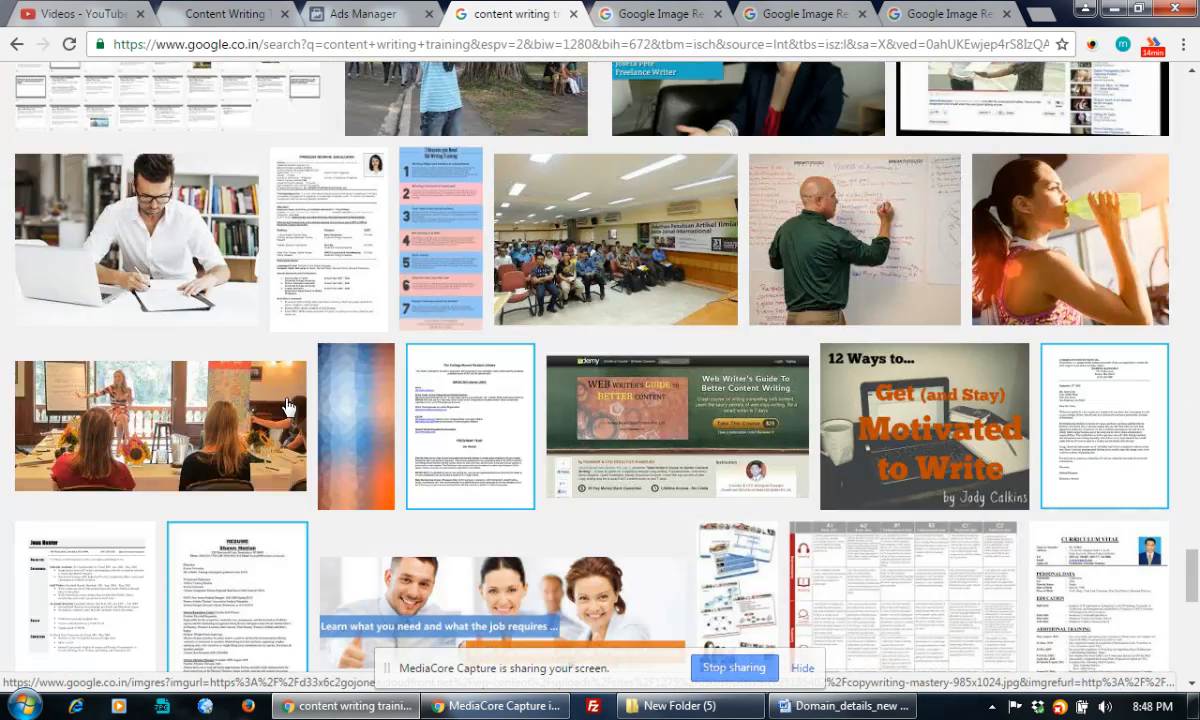
{"action": "scroll", "coordinate": [287, 405], "scroll_direction": "up", "scroll_amount": 4}
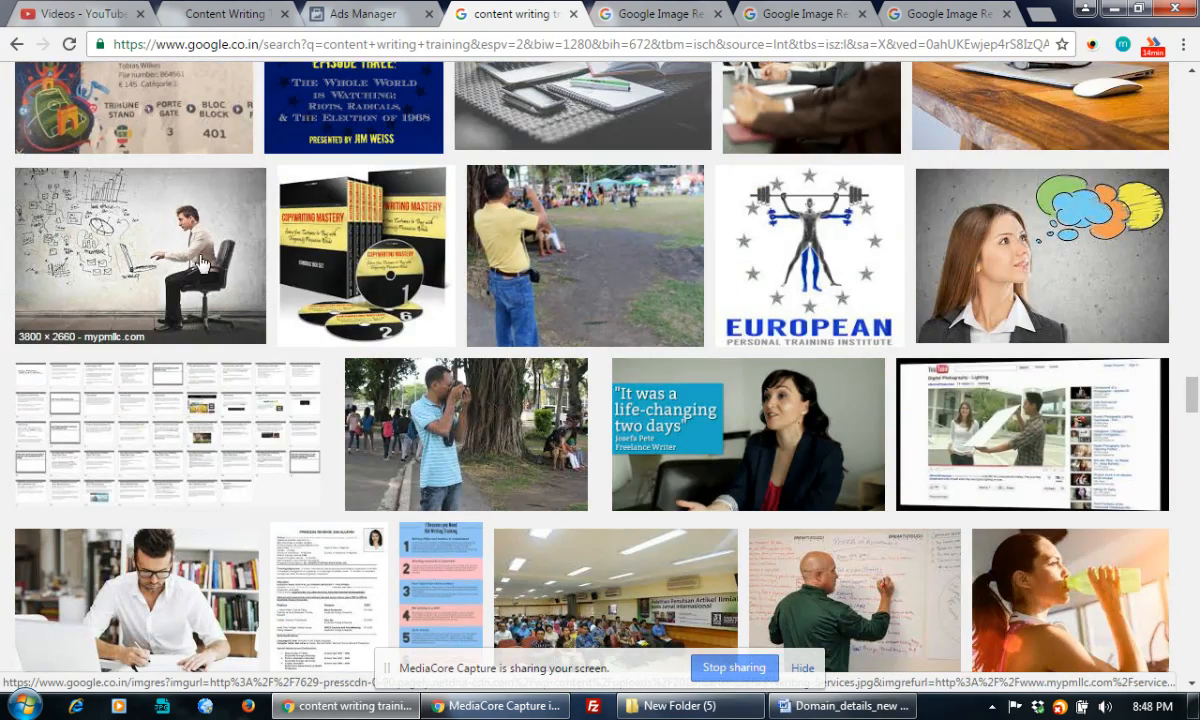
{"action": "right_click", "coordinate": [200, 262]}
{"action": "left_click", "coordinate": [283, 269]}
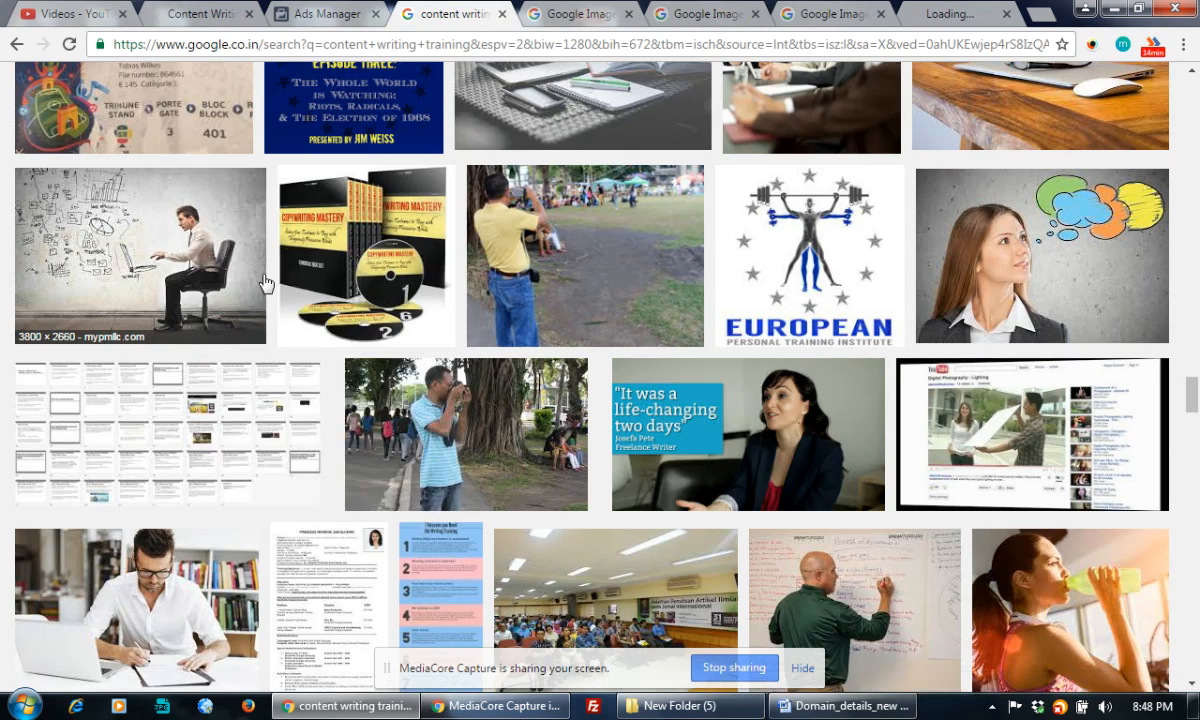
{"action": "scroll", "coordinate": [262, 280], "scroll_direction": "down", "scroll_amount": 10}
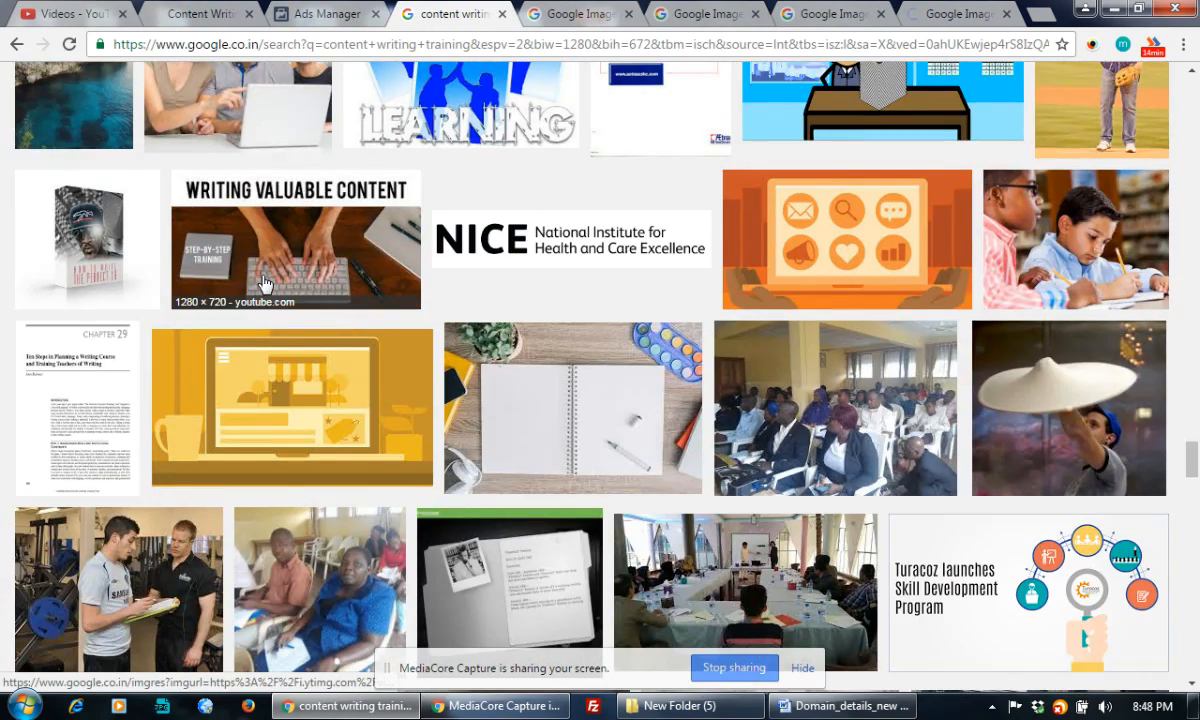
{"action": "scroll", "coordinate": [265, 285], "scroll_direction": "down", "scroll_amount": 5}
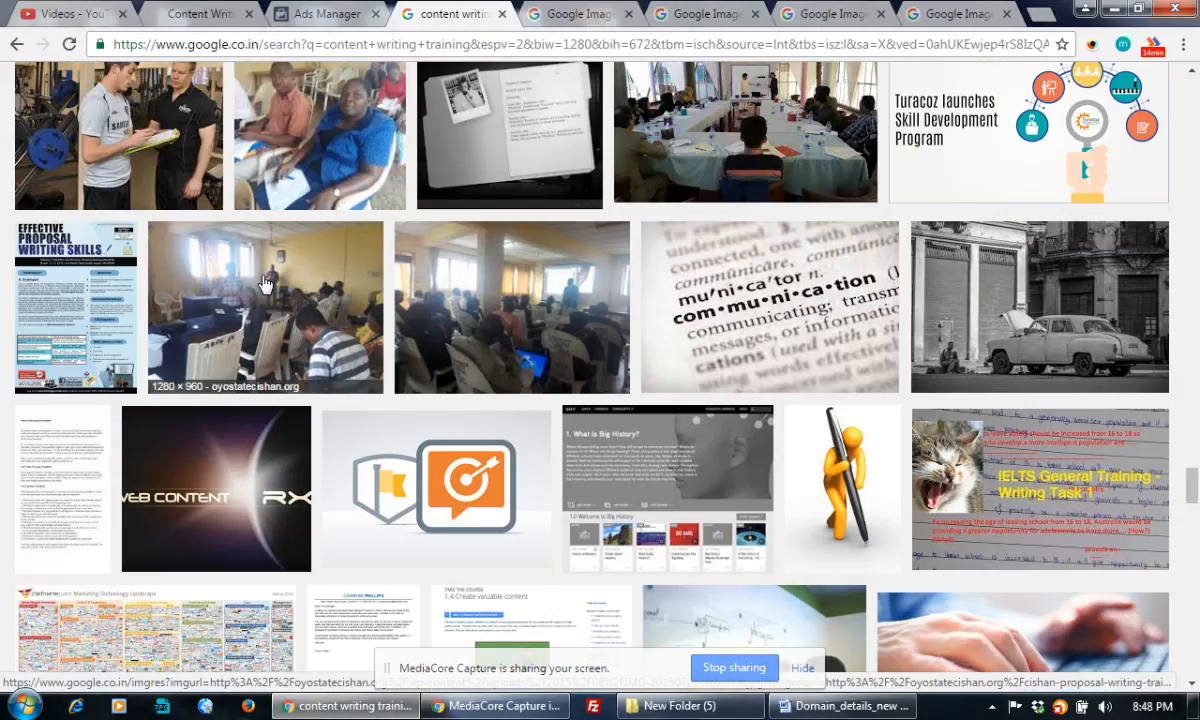
{"action": "scroll", "coordinate": [265, 285], "scroll_direction": "down", "scroll_amount": 5}
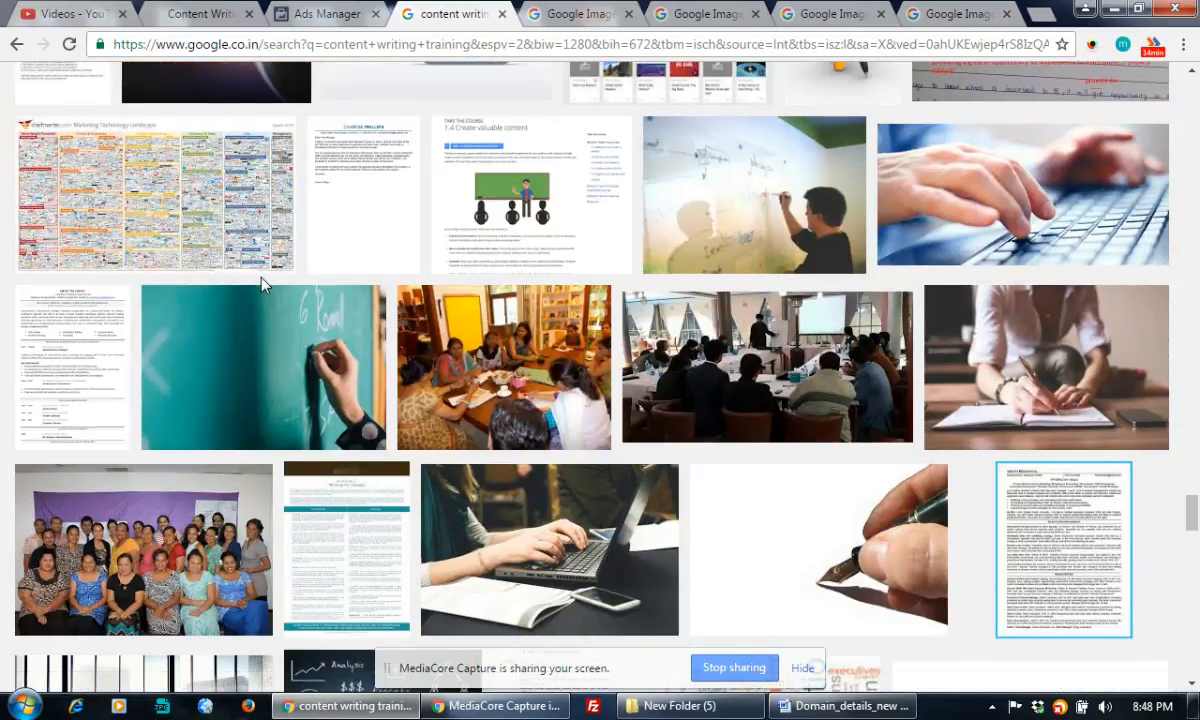
{"action": "scroll", "coordinate": [262, 285], "scroll_direction": "down", "scroll_amount": 1}
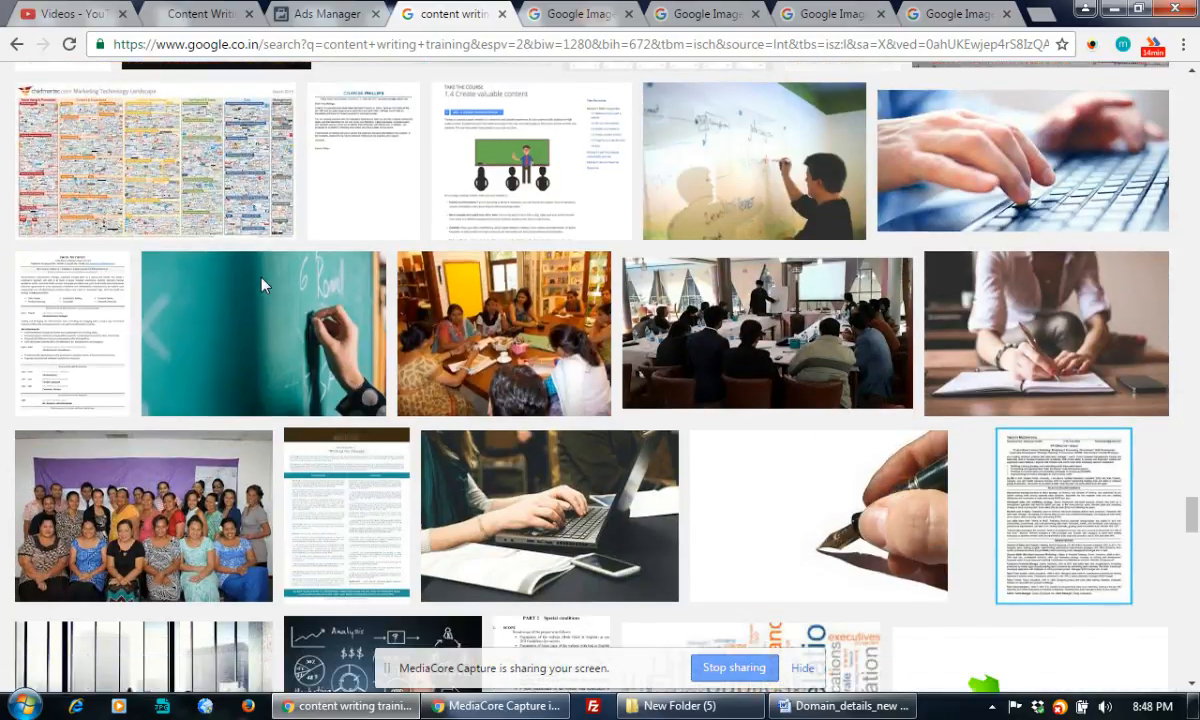
{"action": "scroll", "coordinate": [263, 287], "scroll_direction": "down", "scroll_amount": 7}
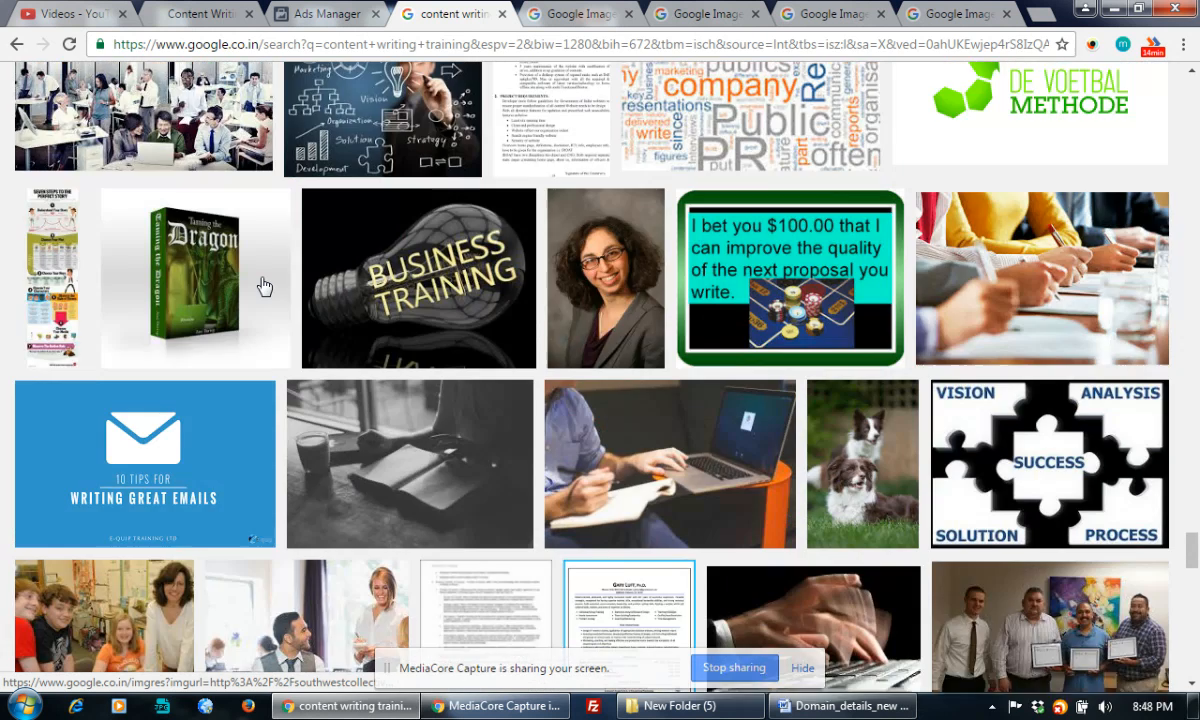
{"action": "scroll", "coordinate": [263, 287], "scroll_direction": "down", "scroll_amount": 4}
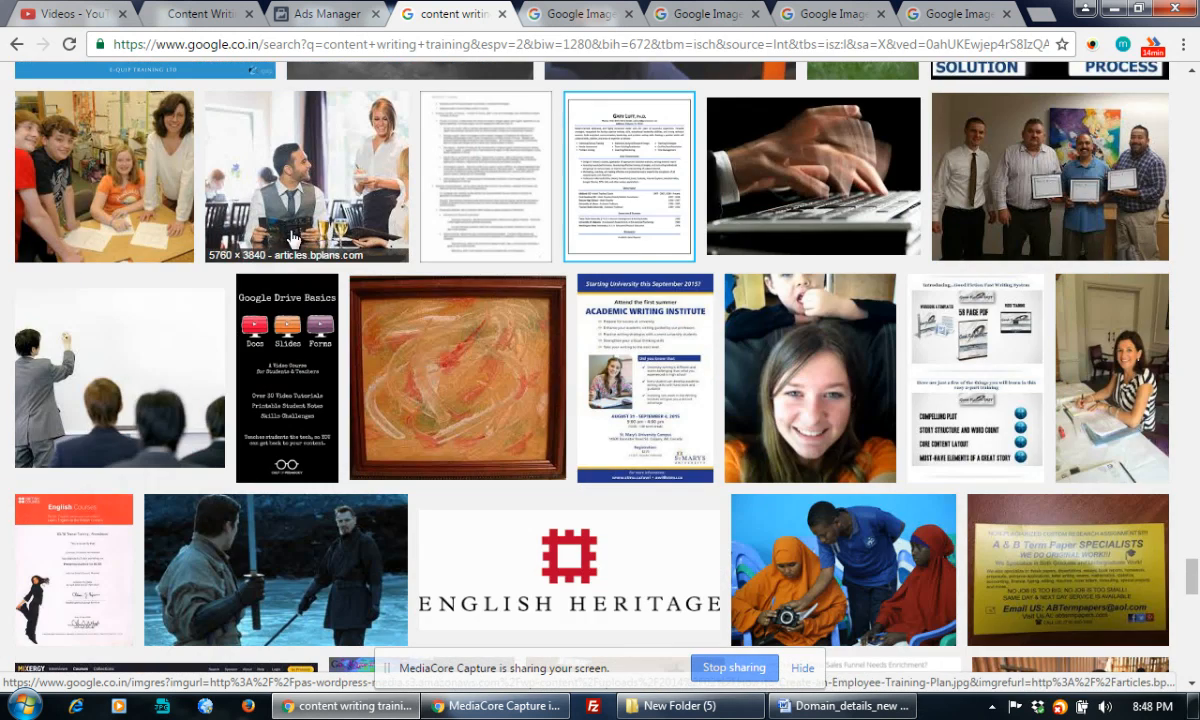
Open the Content Writing training banner and HR Training image at full size
{"action": "left_click", "coordinate": [545, 9]}
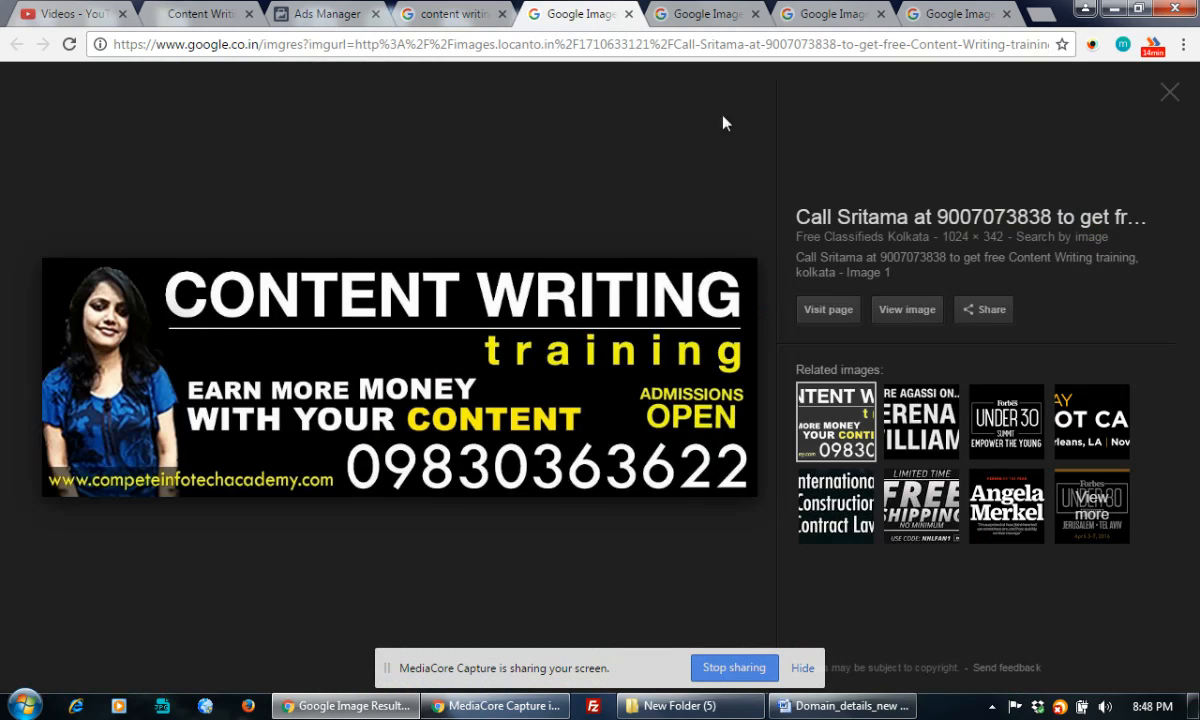
{"action": "left_click", "coordinate": [910, 310]}
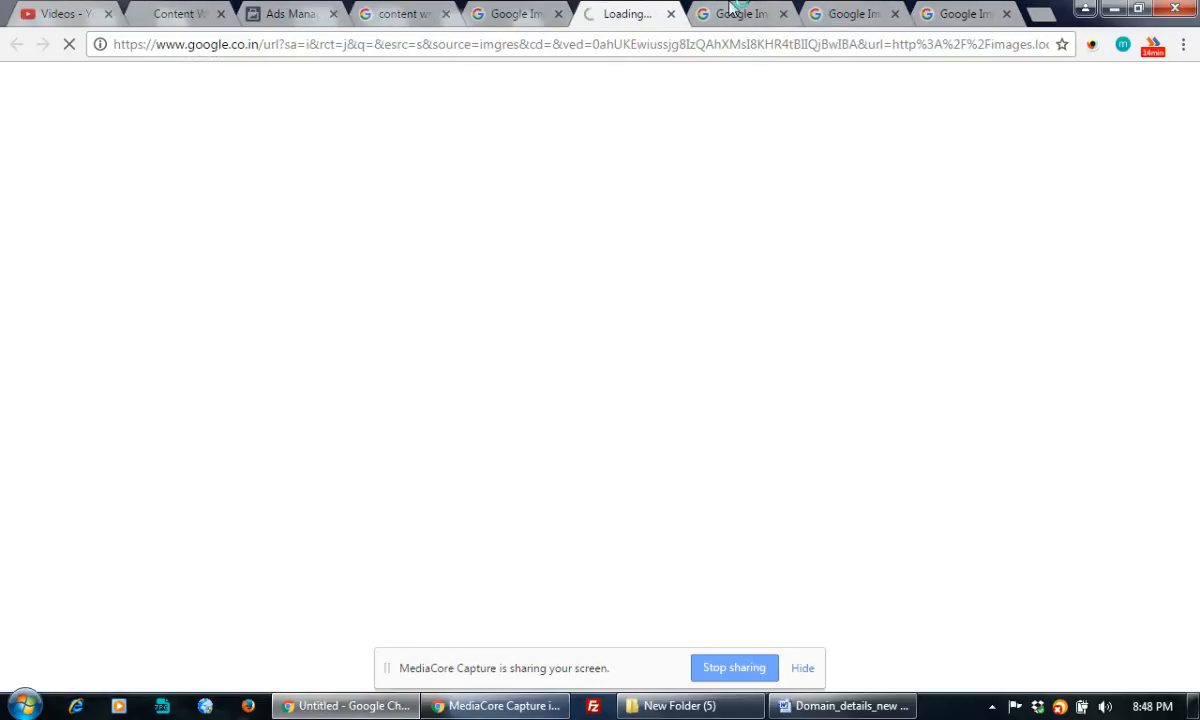
{"action": "key", "text": "ctrl+Tab"}
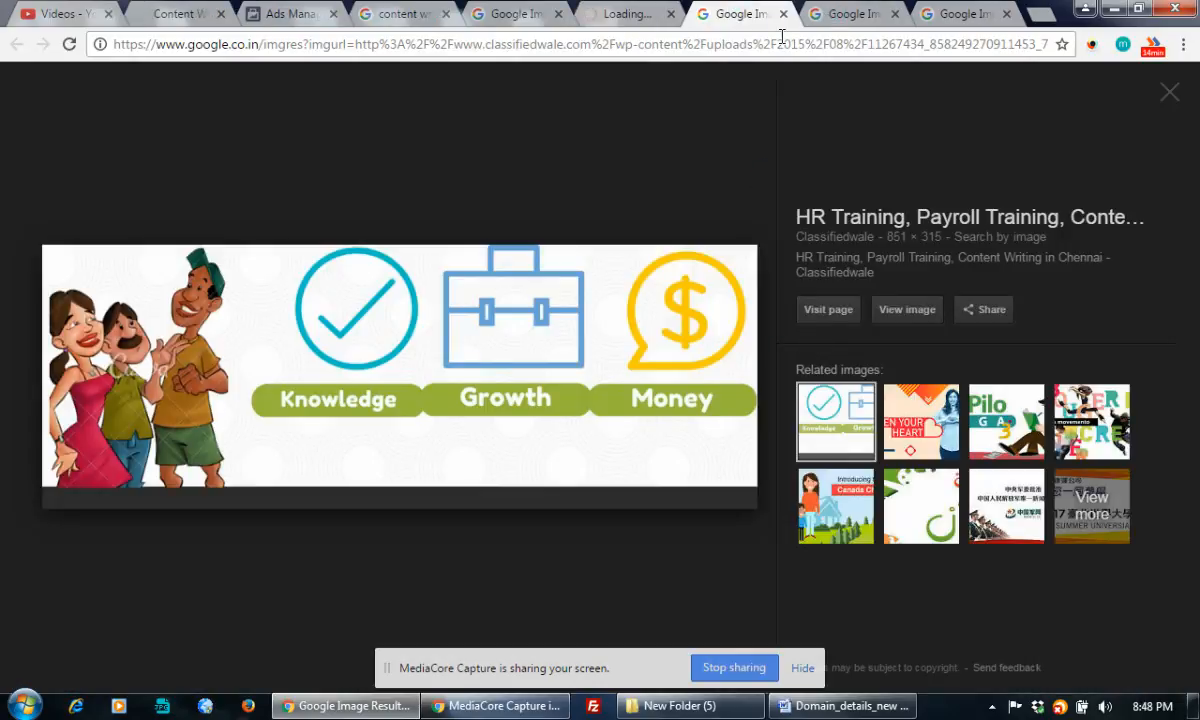
{"action": "left_click", "coordinate": [906, 309]}
Close the HR Training preview, then open Net Tech Designs full size and close its preview
{"action": "left_click", "coordinate": [690, 15]}
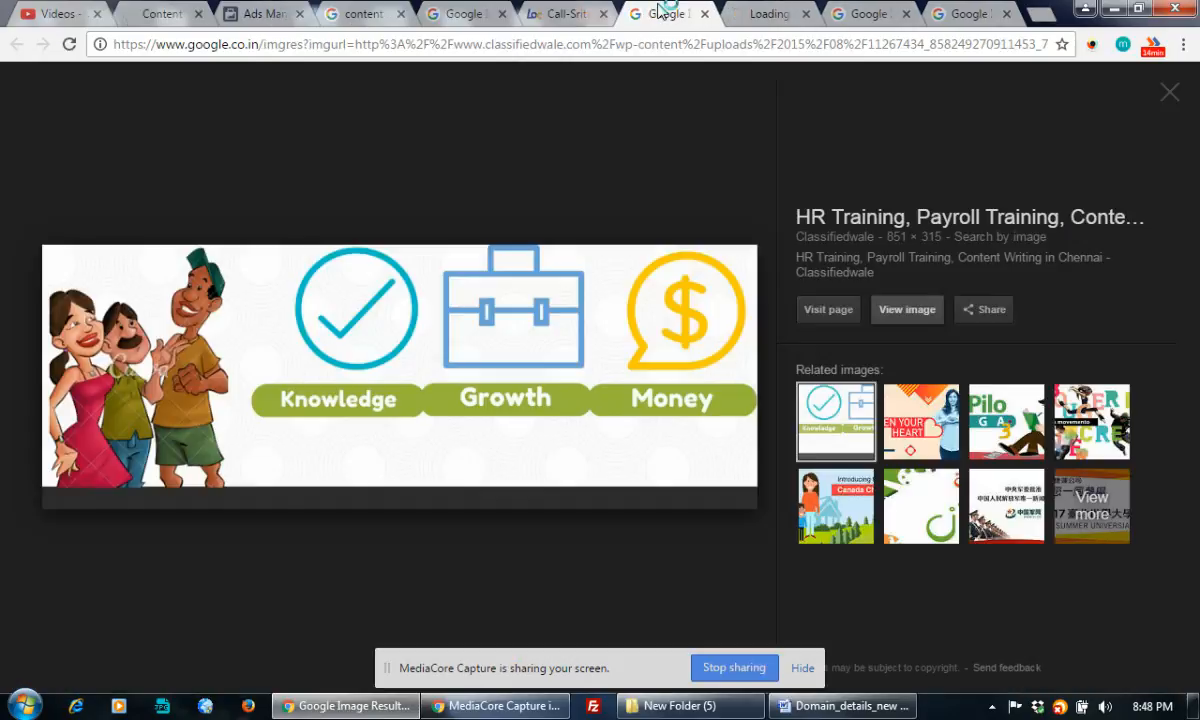
{"action": "left_click", "coordinate": [705, 15]}
{"action": "left_click", "coordinate": [752, 14]}
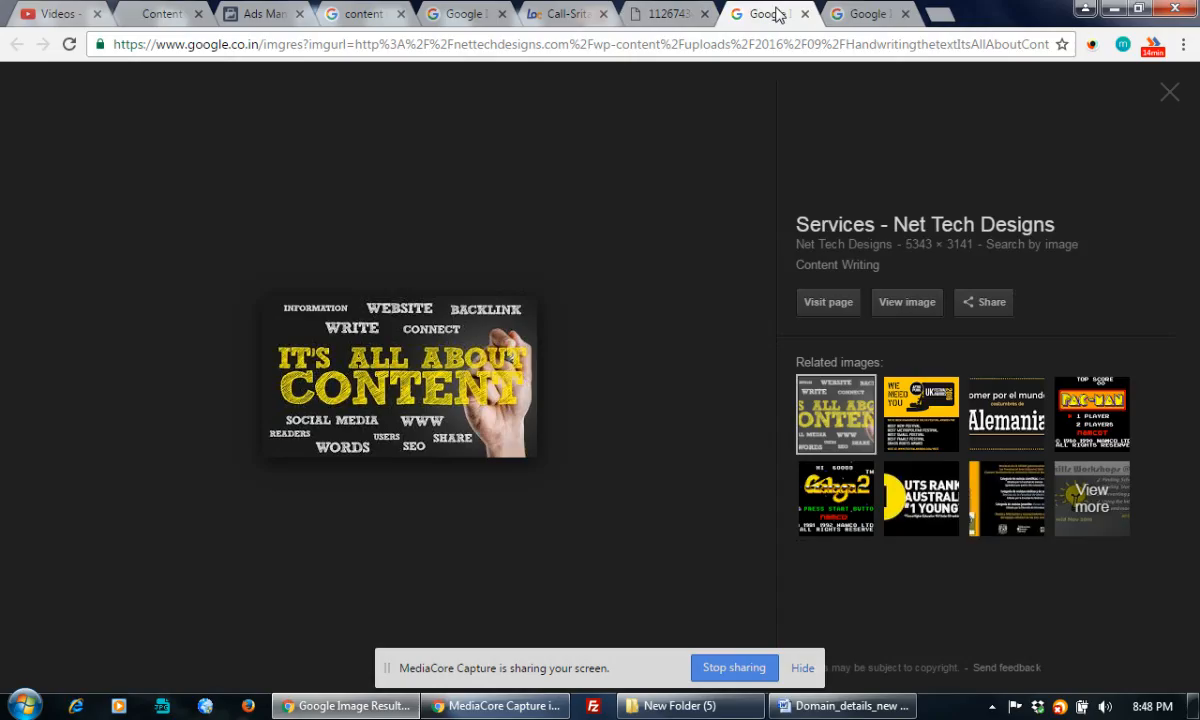
{"action": "left_click", "coordinate": [907, 302]}
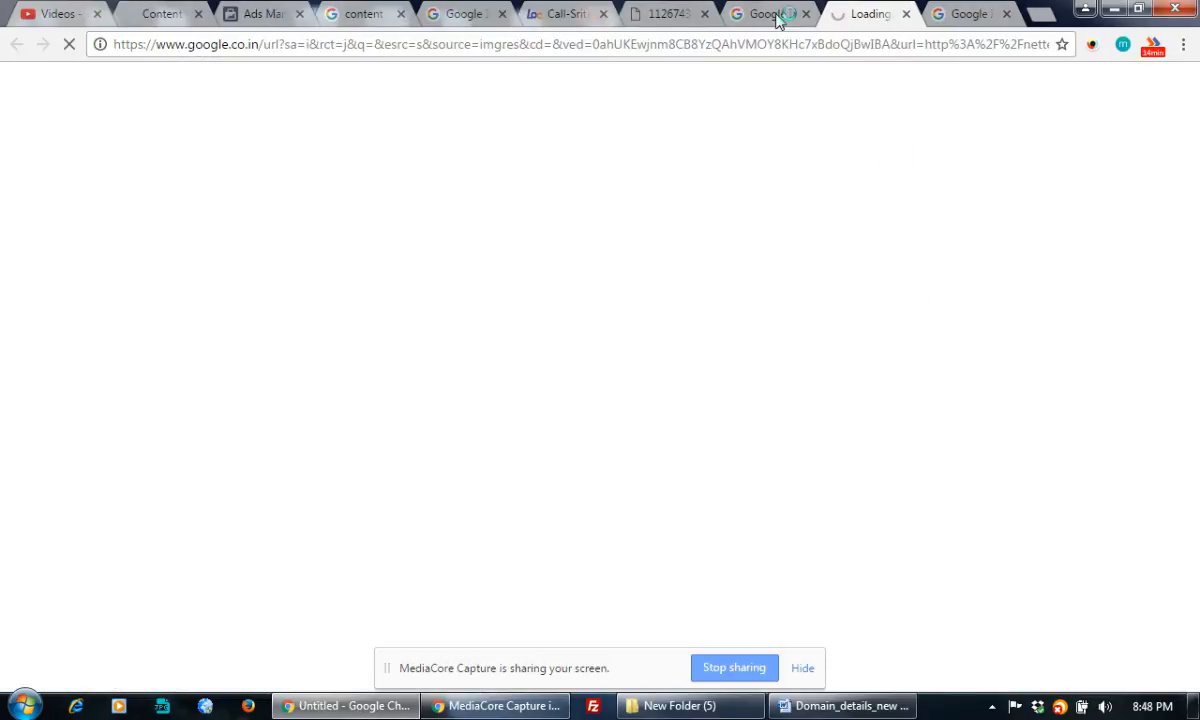
{"action": "left_click", "coordinate": [780, 16]}
{"action": "left_click", "coordinate": [808, 13]}
Open the Proposal Writing Services image full size, then view the Content Writing training banner
{"action": "left_click", "coordinate": [860, 14]}
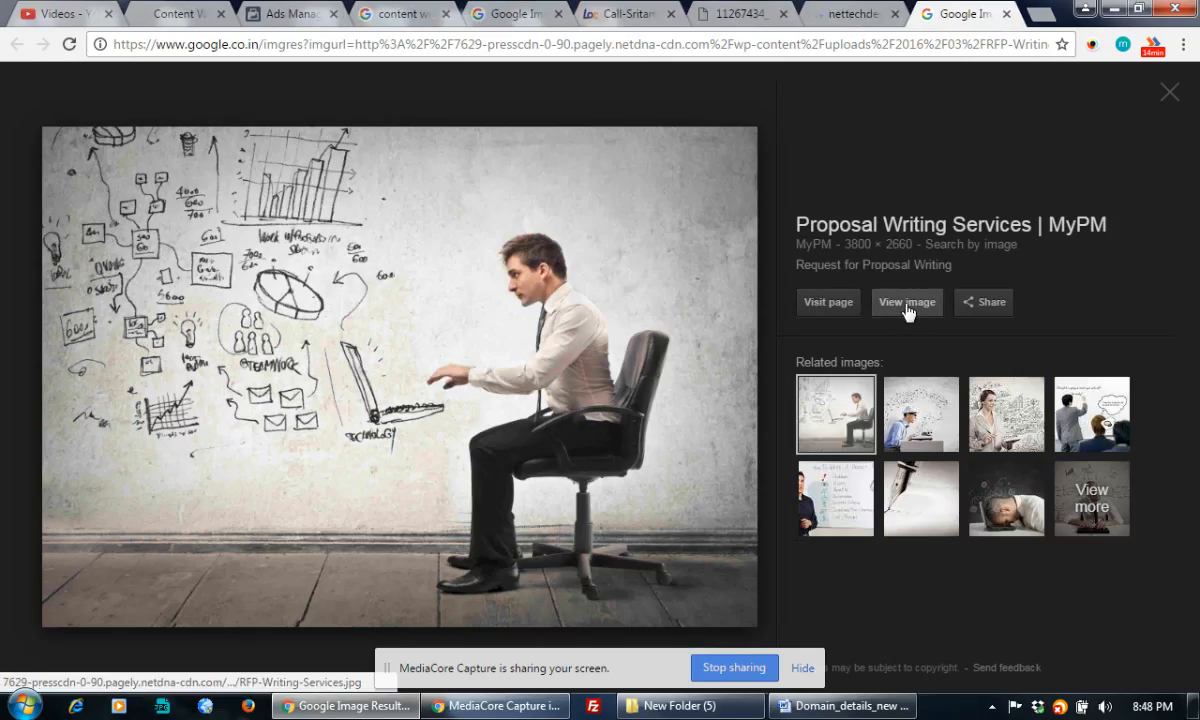
{"action": "left_click", "coordinate": [906, 309]}
{"action": "left_click", "coordinate": [563, 12]}
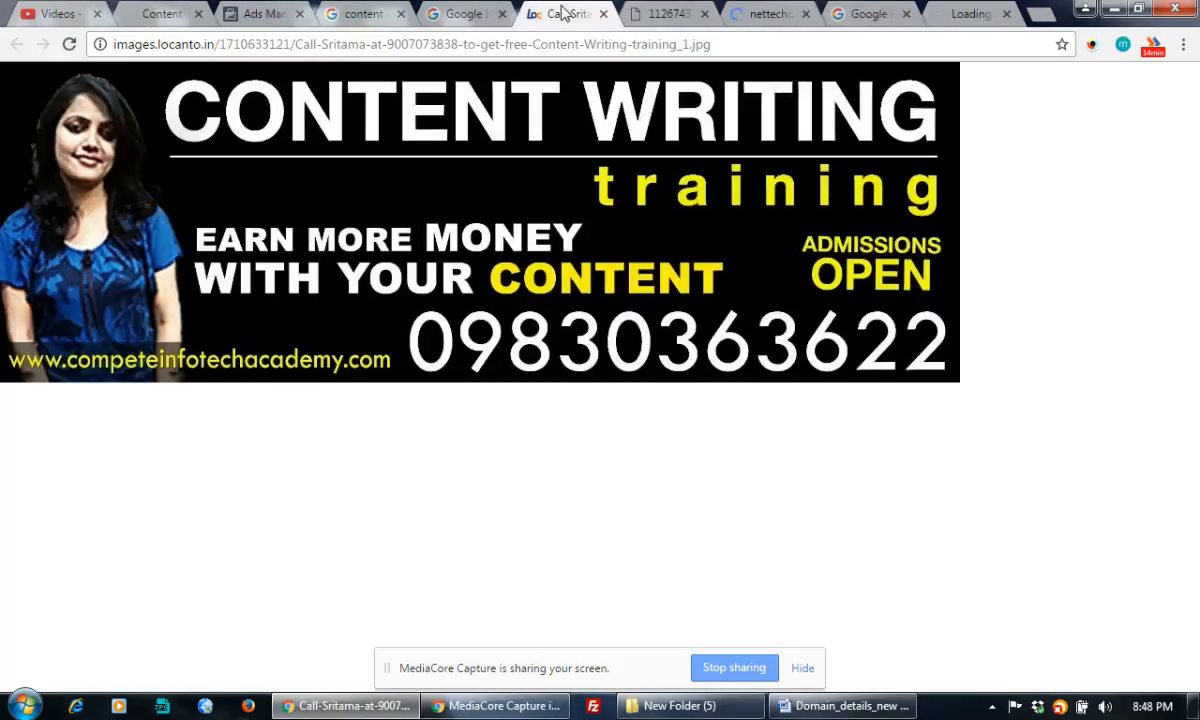
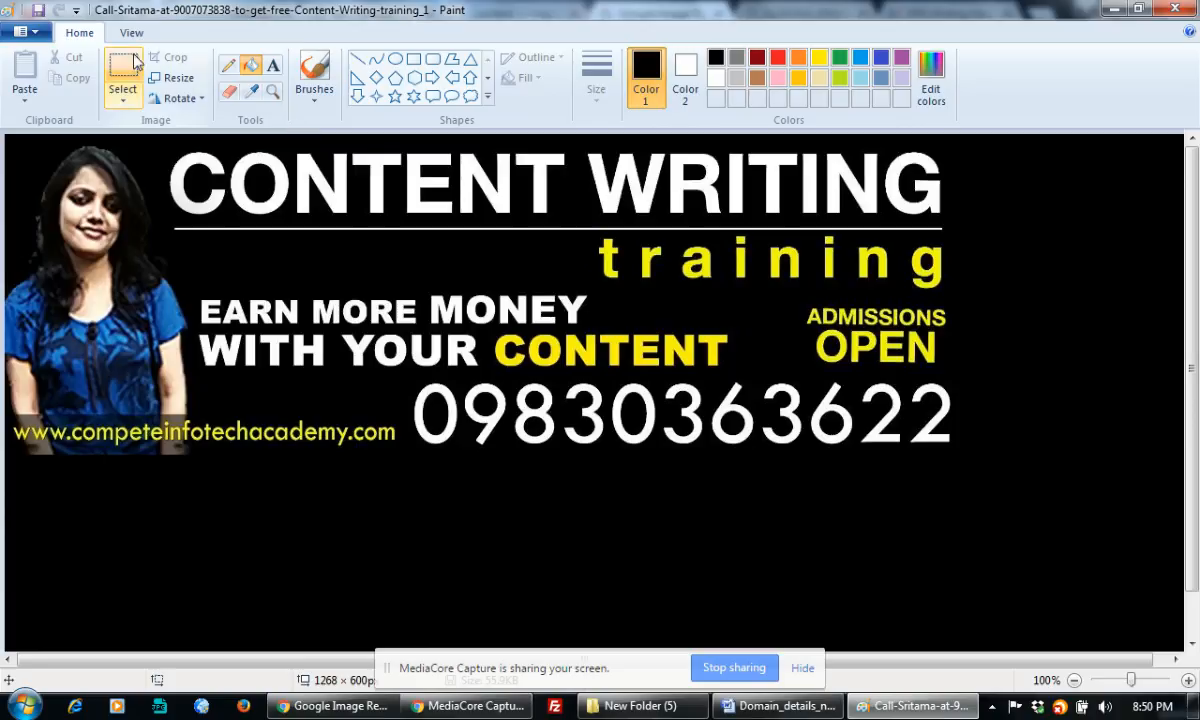
Select the whole banner in Paint and move it to the canvas centre
{"action": "left_click", "coordinate": [123, 75]}
{"action": "left_click_drag", "start_coordinate": [8, 140], "coordinate": [967, 455]}
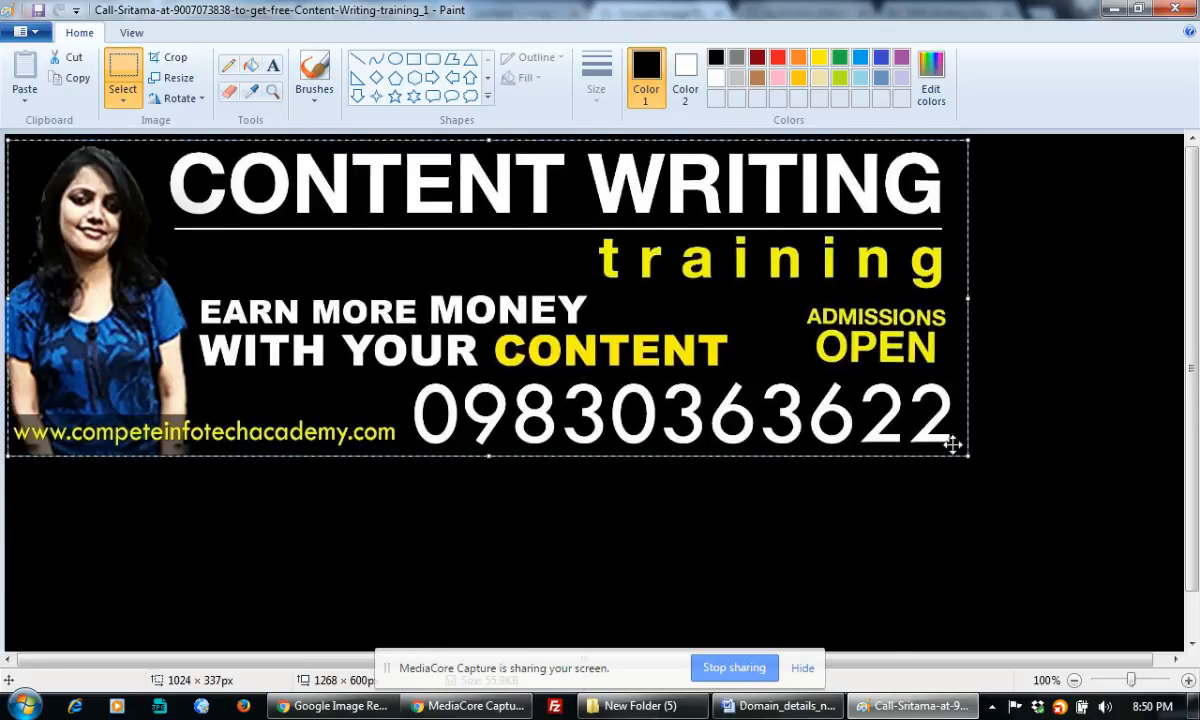
{"action": "left_click_drag", "start_coordinate": [610, 300], "coordinate": [707, 431]}
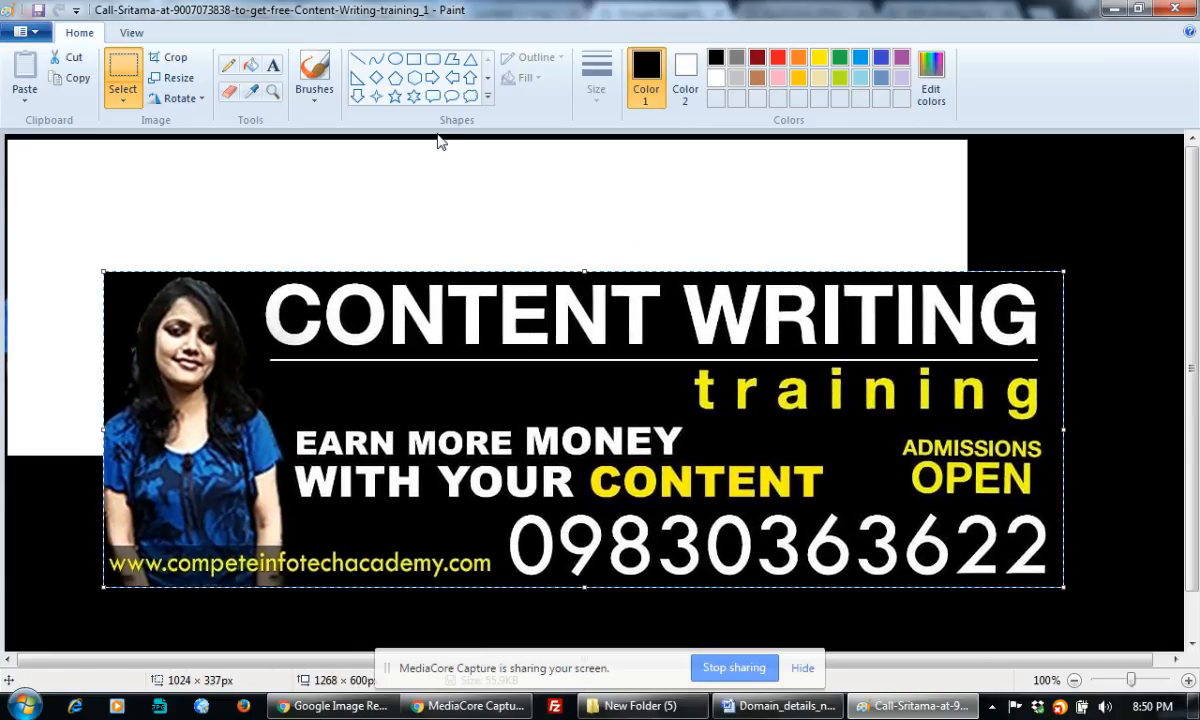
Fill the leftover white area black, save the banner and close Paint
{"action": "left_click", "coordinate": [250, 65]}
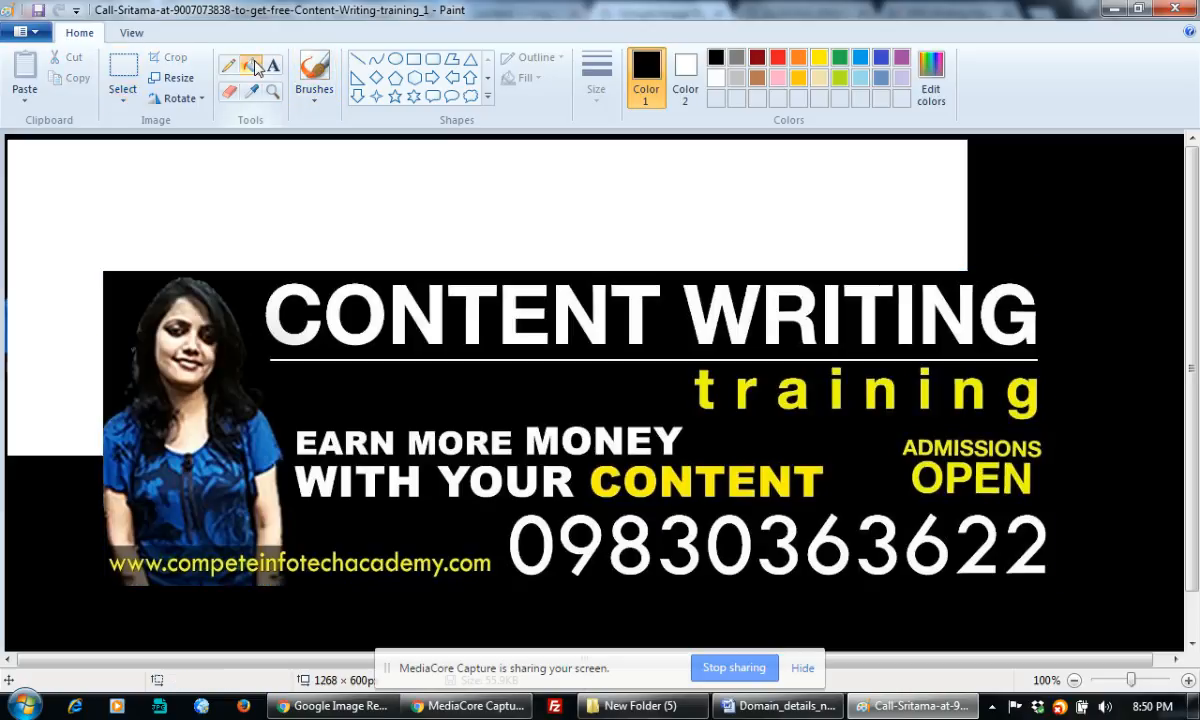
{"action": "left_click", "coordinate": [300, 170]}
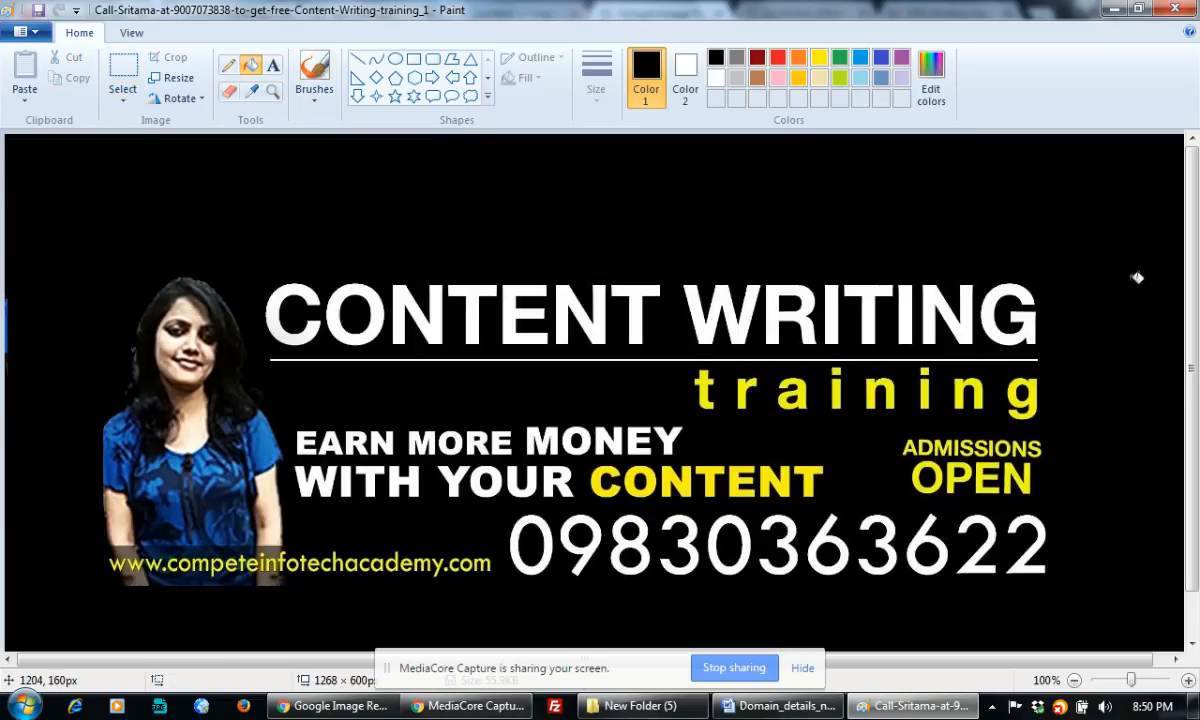
{"action": "scroll", "coordinate": [1195, 428], "scroll_direction": "down", "scroll_amount": 1}
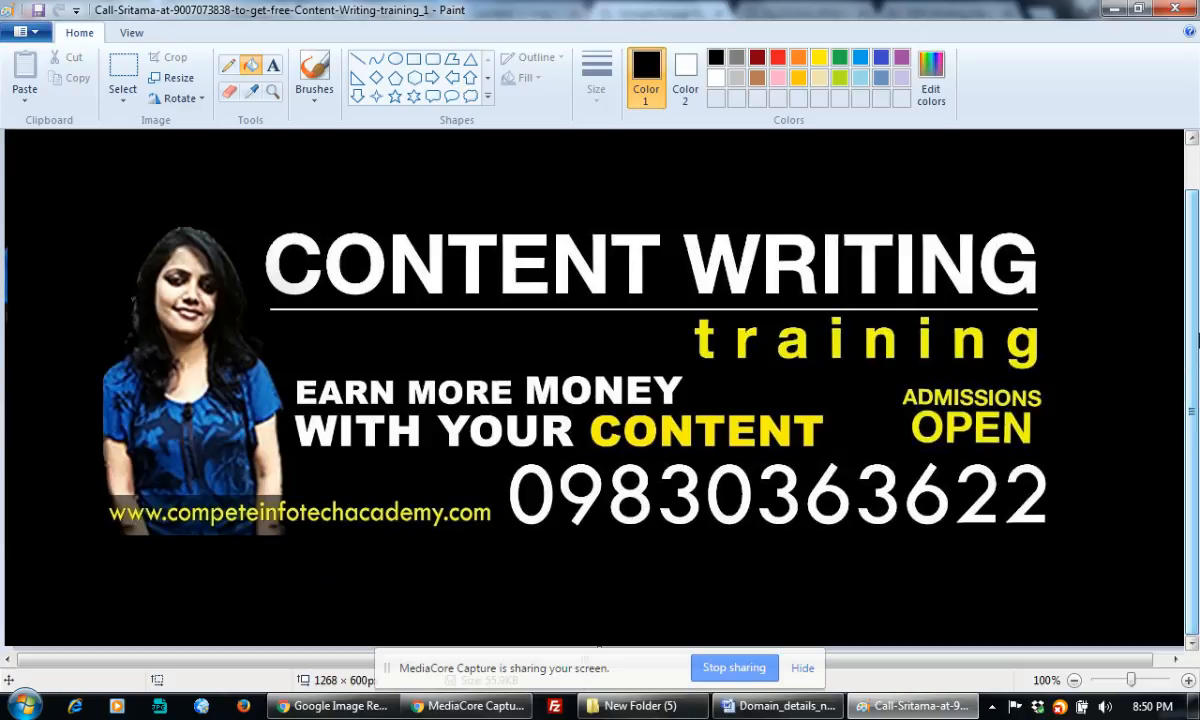
{"action": "left_click", "coordinate": [36, 12]}
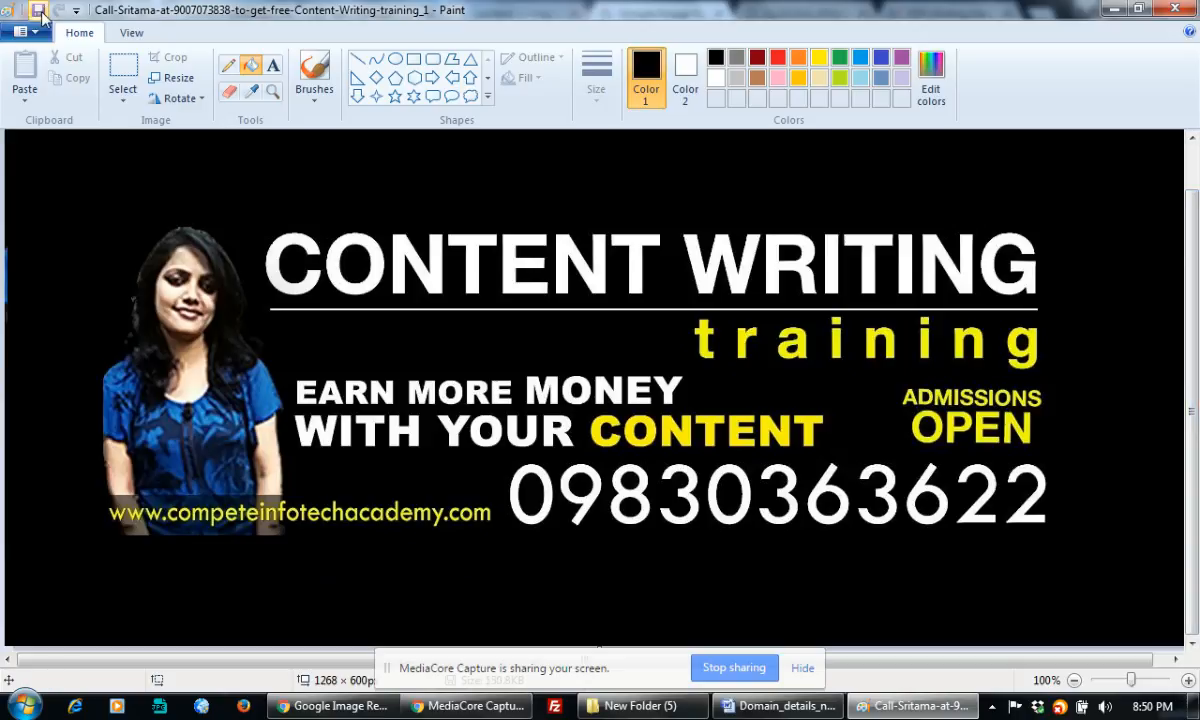
{"action": "left_click", "coordinate": [1174, 8]}
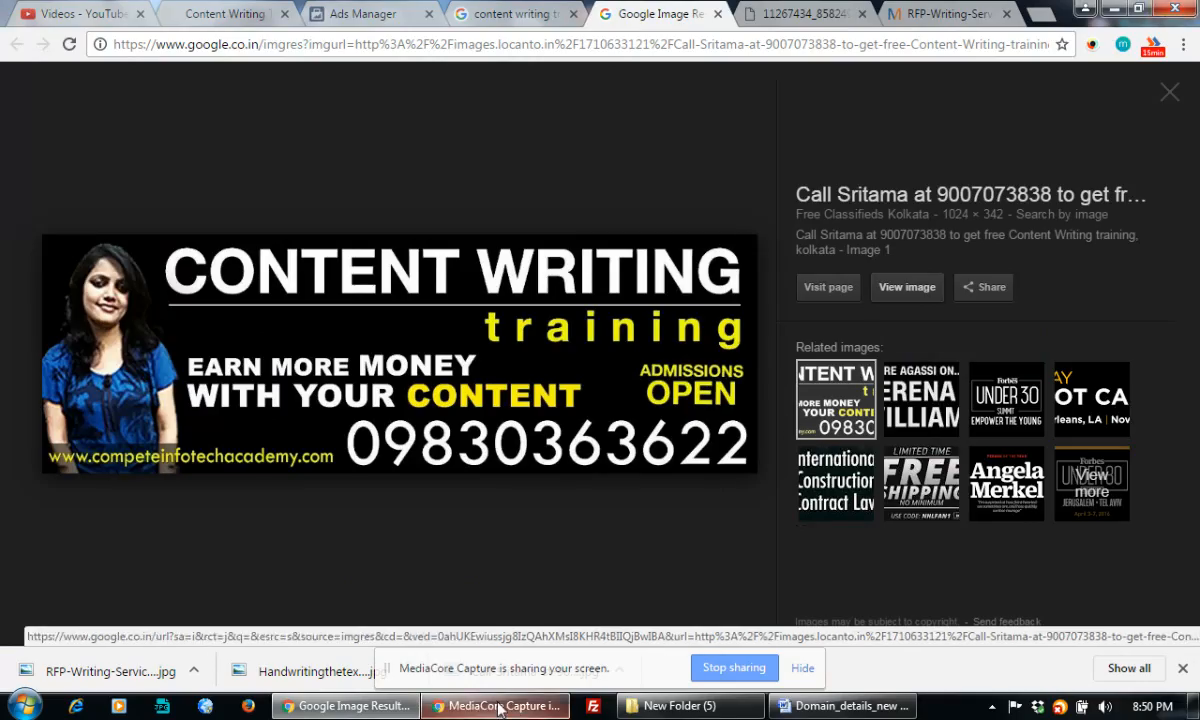
Swap the low-resolution ad image for the edited 1268 × 600 CONTENT WRITING banner
{"action": "left_click", "coordinate": [378, 14]}
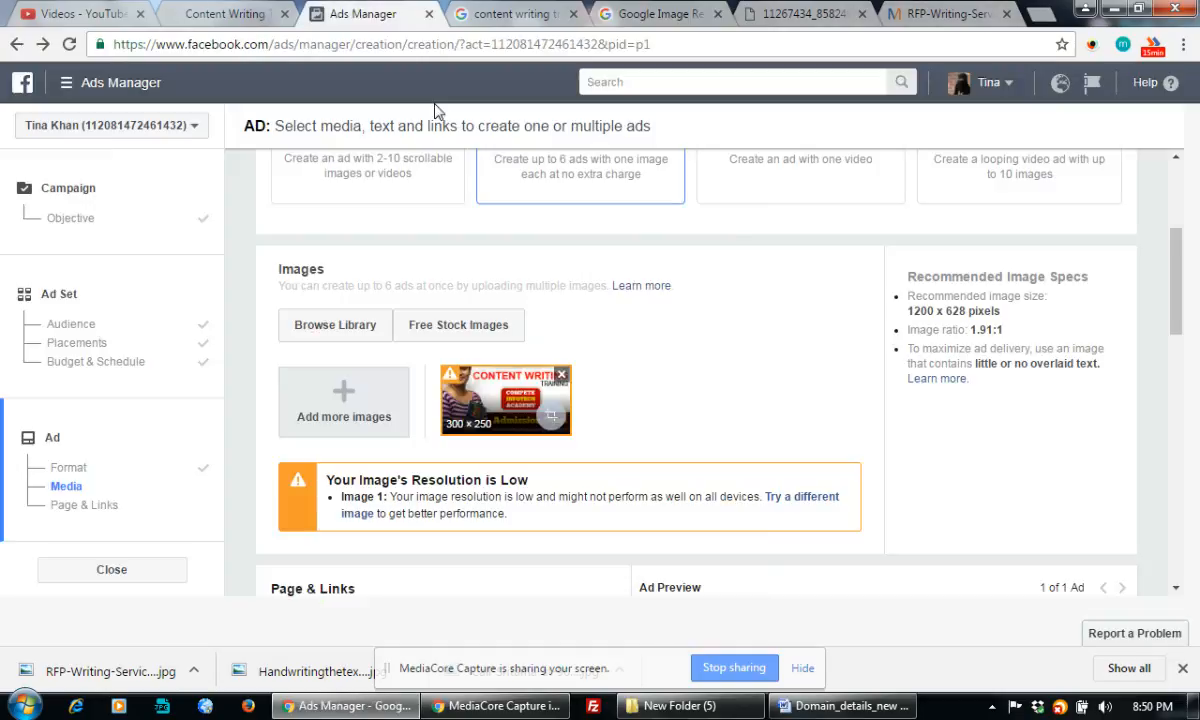
{"action": "left_click", "coordinate": [564, 376]}
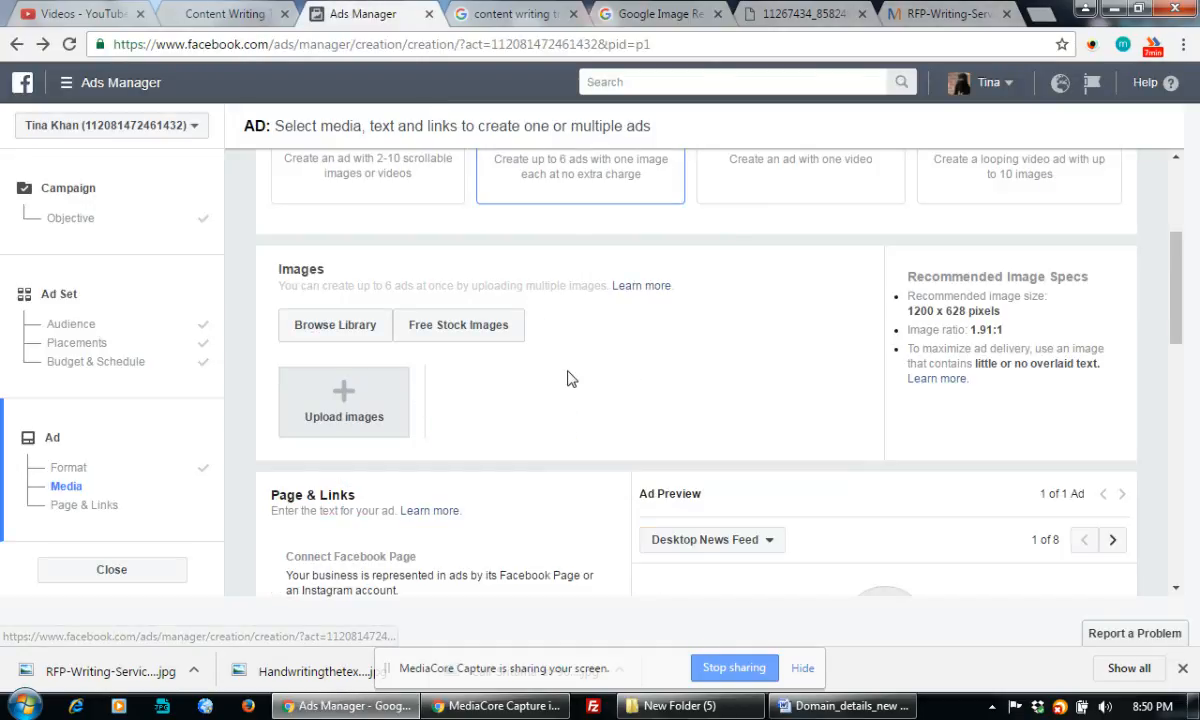
{"action": "left_click", "coordinate": [328, 376]}
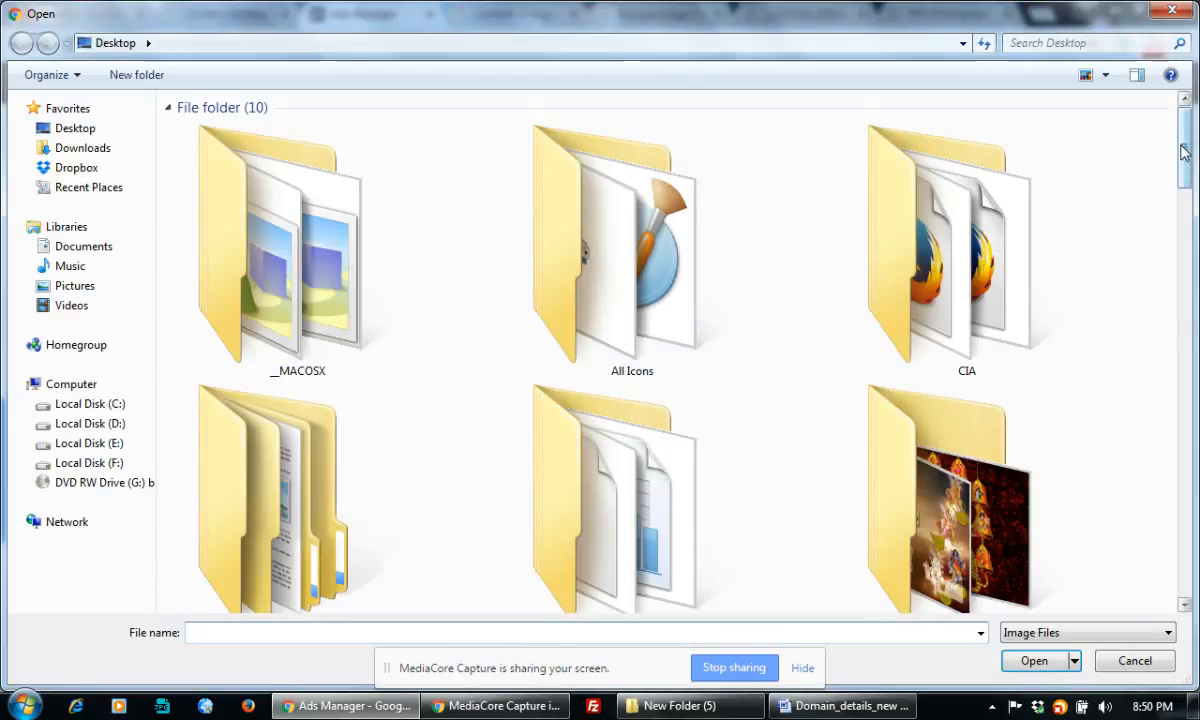
{"action": "left_click_drag", "start_coordinate": [1183, 150], "coordinate": [1188, 338]}
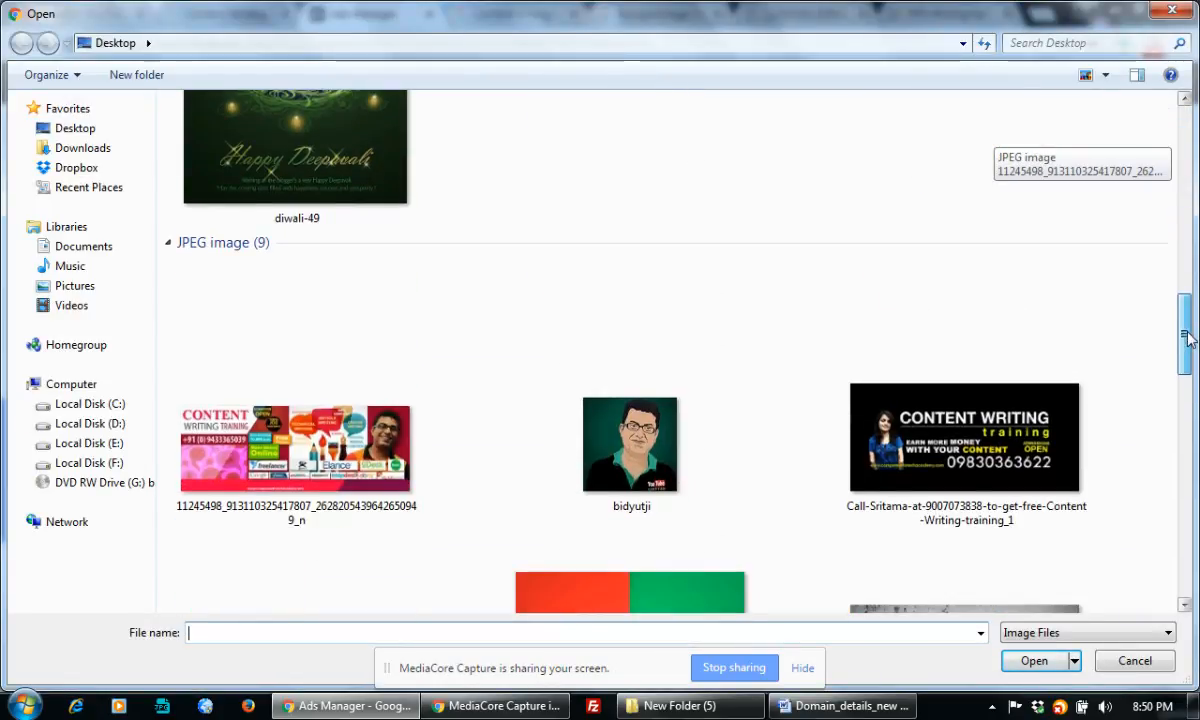
{"action": "double_click", "coordinate": [899, 428]}
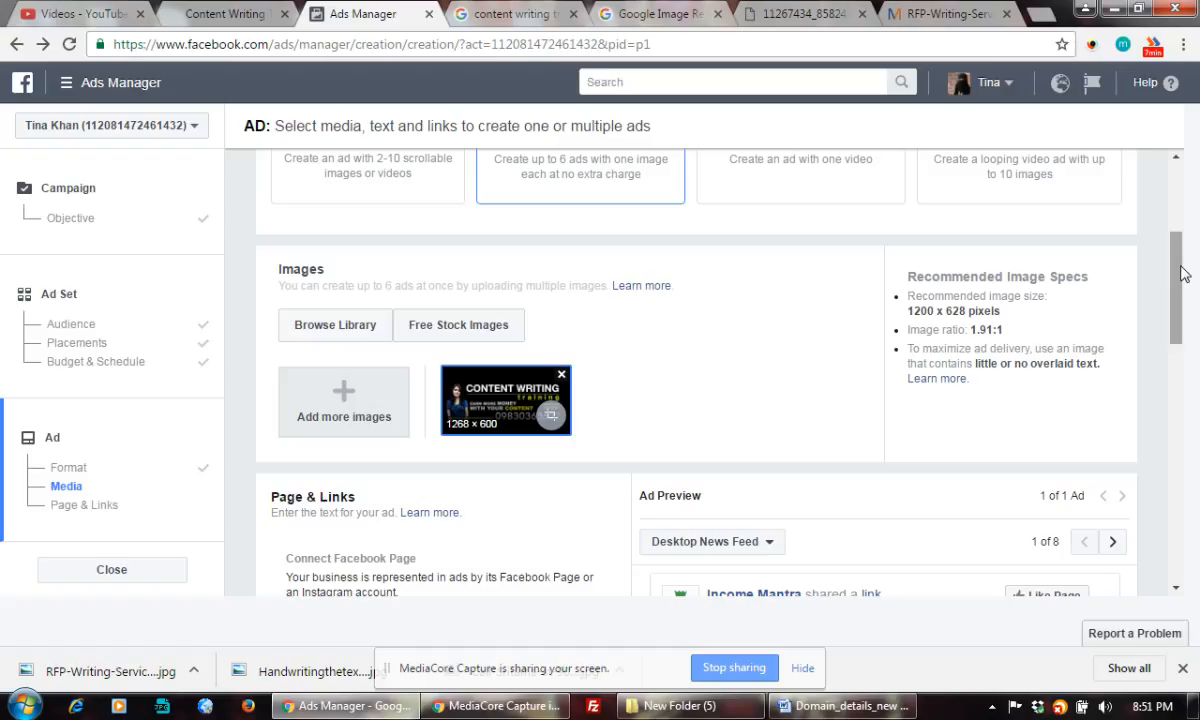
Set the ad's Facebook Page to Compete Infotech Academy
{"action": "left_click_drag", "start_coordinate": [1176, 268], "coordinate": [1179, 321]}
{"action": "left_click", "coordinate": [539, 441]}
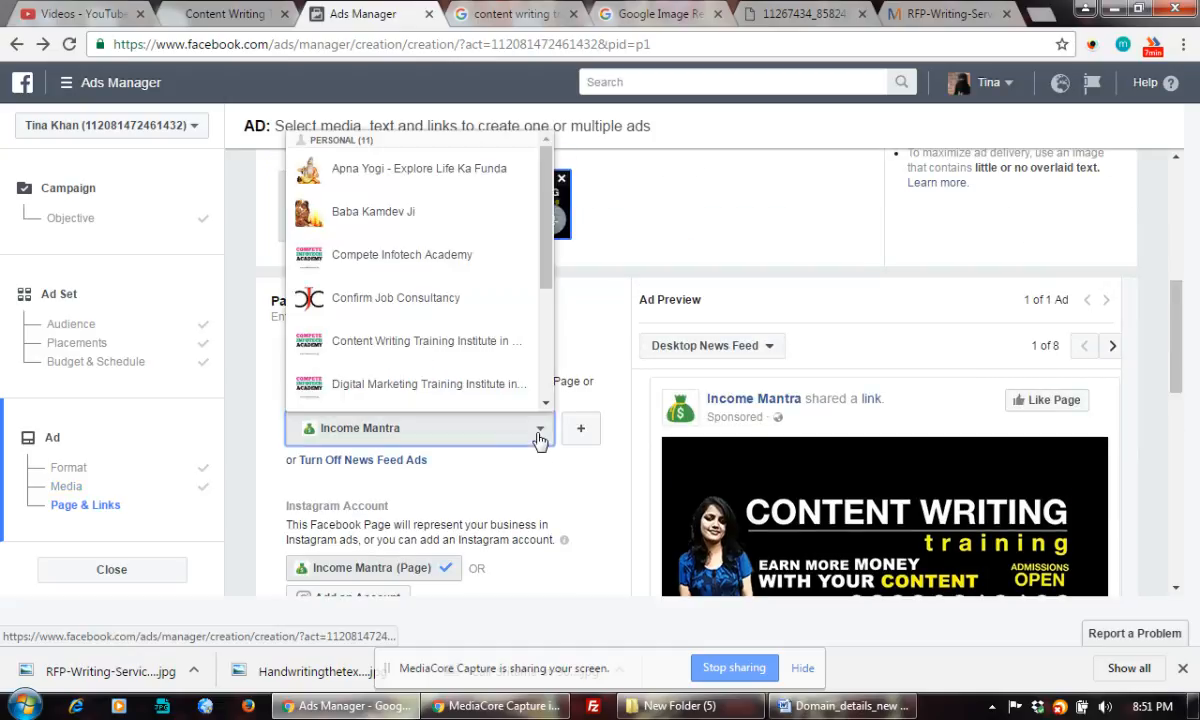
{"action": "left_click", "coordinate": [432, 256]}
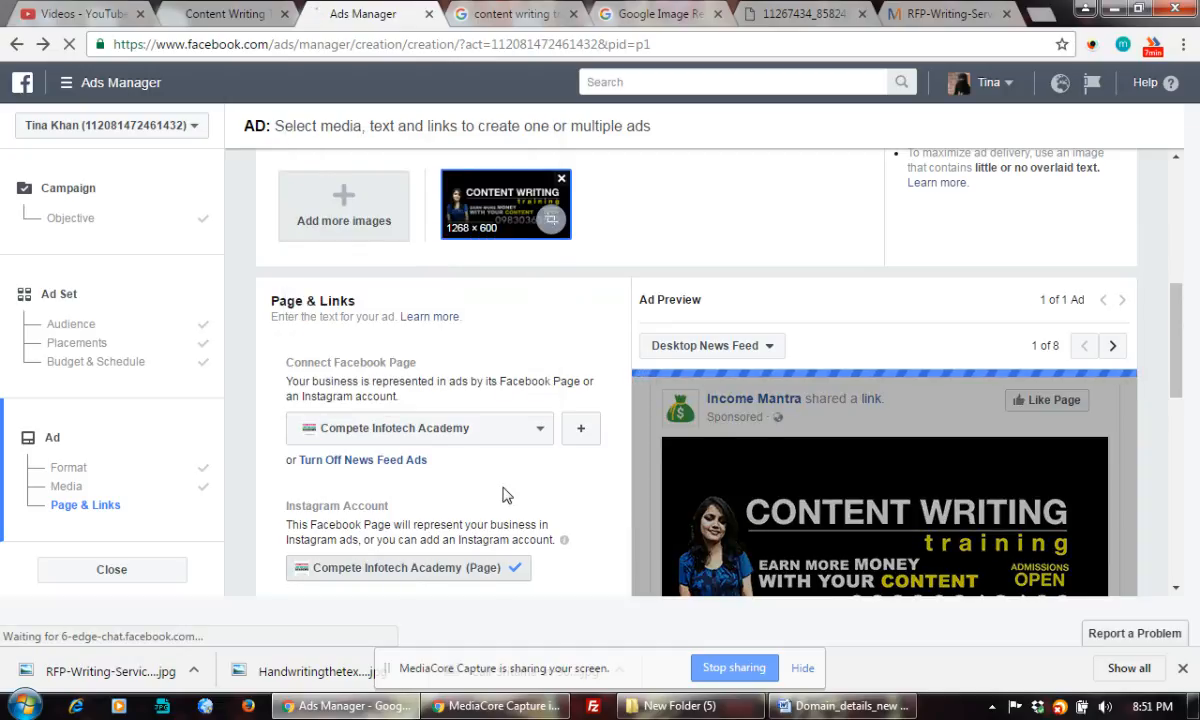
Paste the content writing course page address as Website URL, then choose Messenger as destination
{"action": "scroll", "coordinate": [505, 490], "scroll_direction": "down", "scroll_amount": 1}
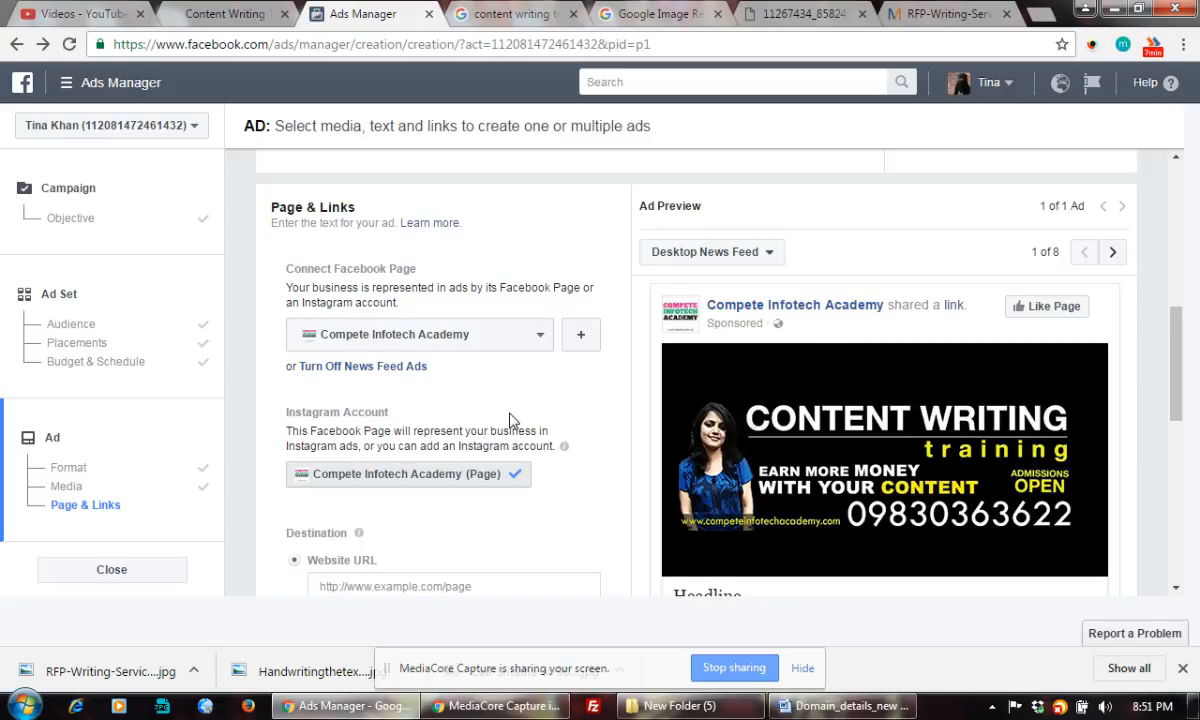
{"action": "scroll", "coordinate": [515, 418], "scroll_direction": "down", "scroll_amount": 1}
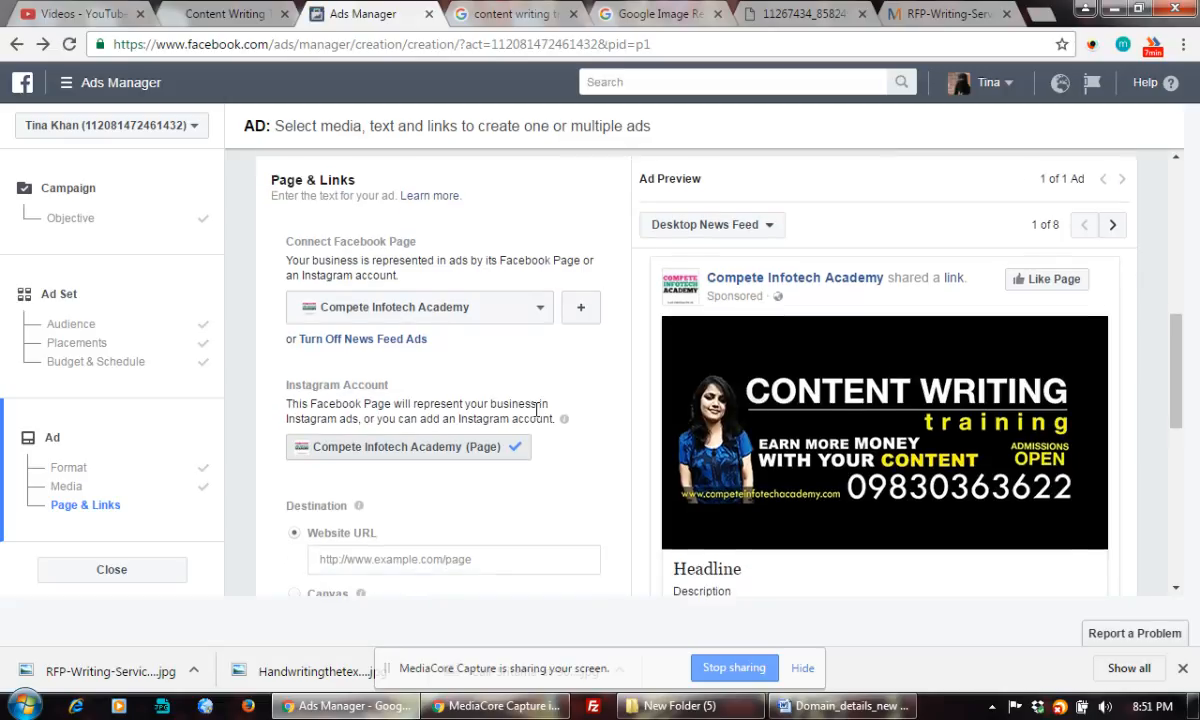
{"action": "scroll", "coordinate": [535, 418], "scroll_direction": "down", "scroll_amount": 1}
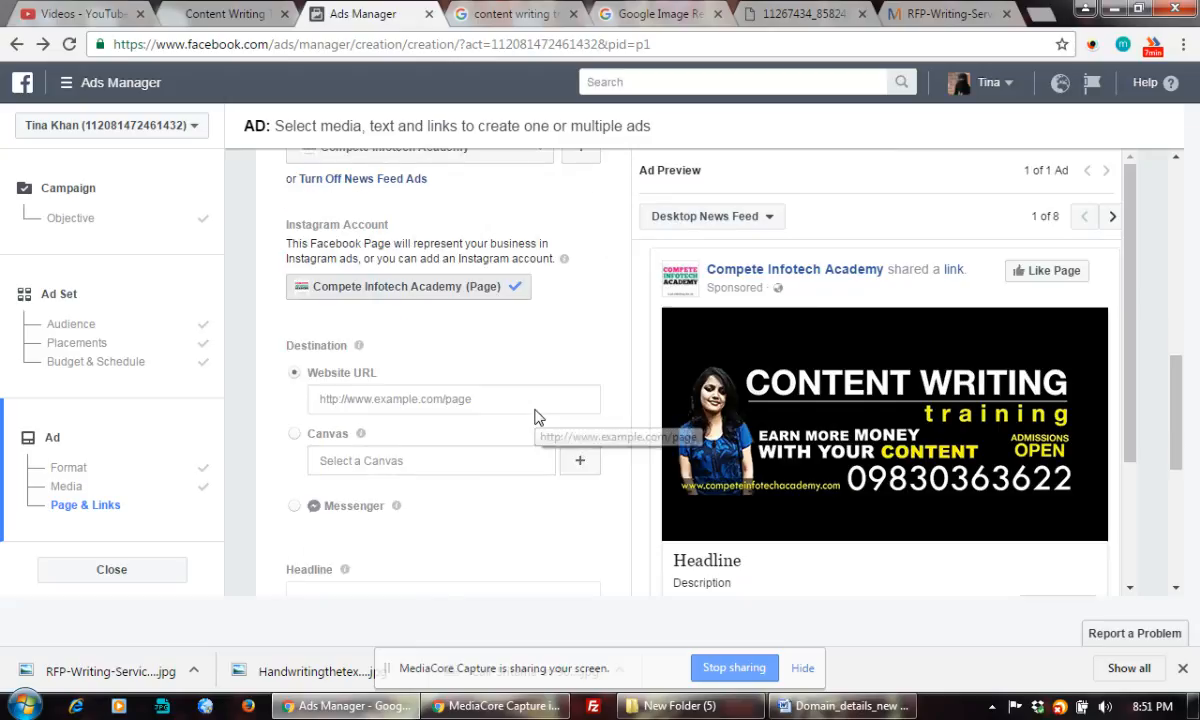
{"action": "left_click", "coordinate": [469, 398]}
{"action": "left_click", "coordinate": [252, 14]}
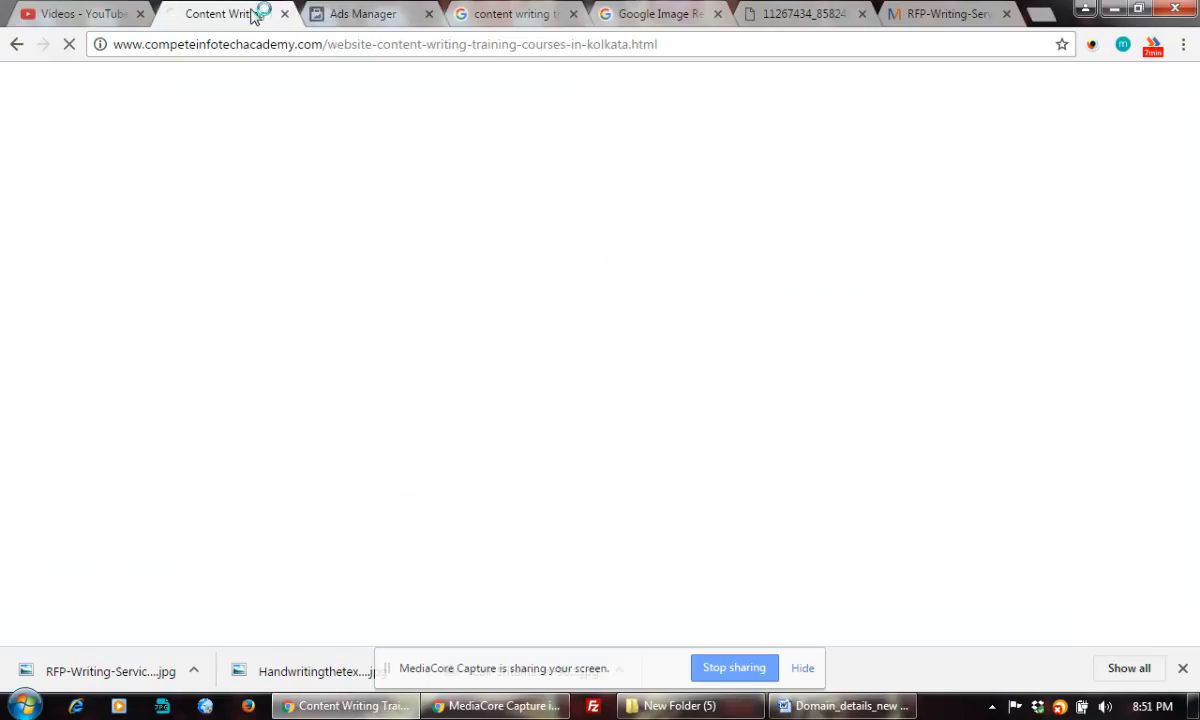
{"action": "left_click", "coordinate": [270, 44]}
{"action": "key", "text": "ctrl+c"}
{"action": "left_click", "coordinate": [363, 14]}
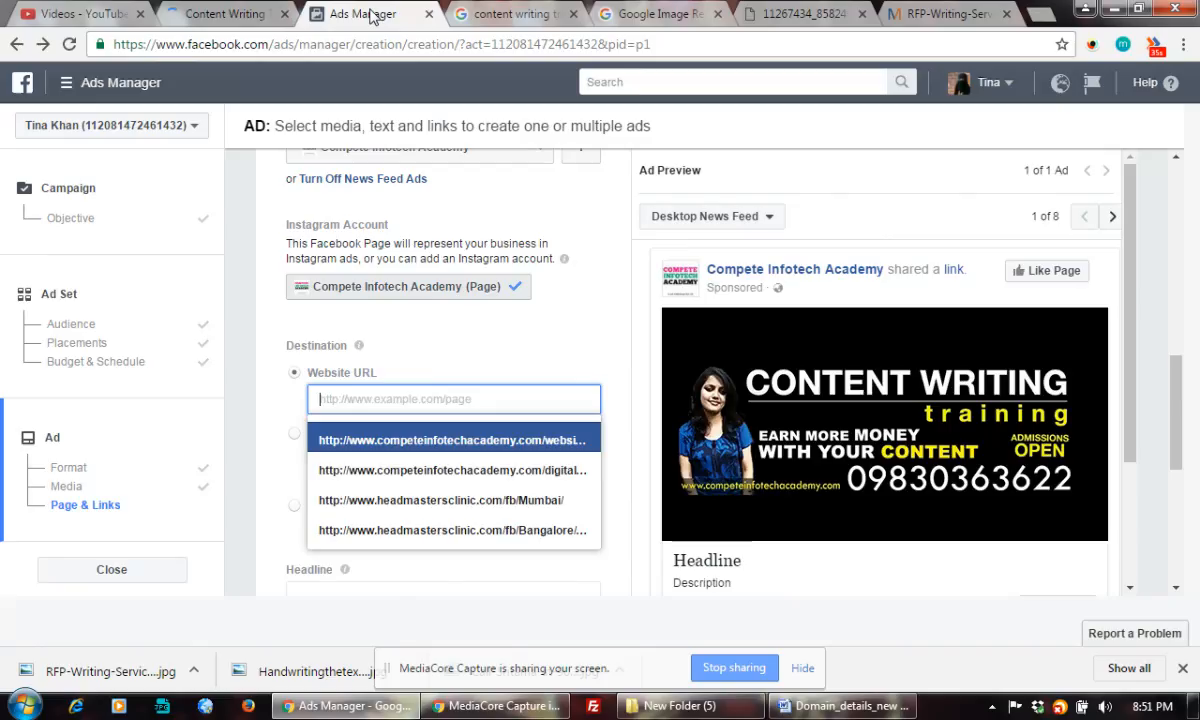
{"action": "key", "text": "ctrl+v"}
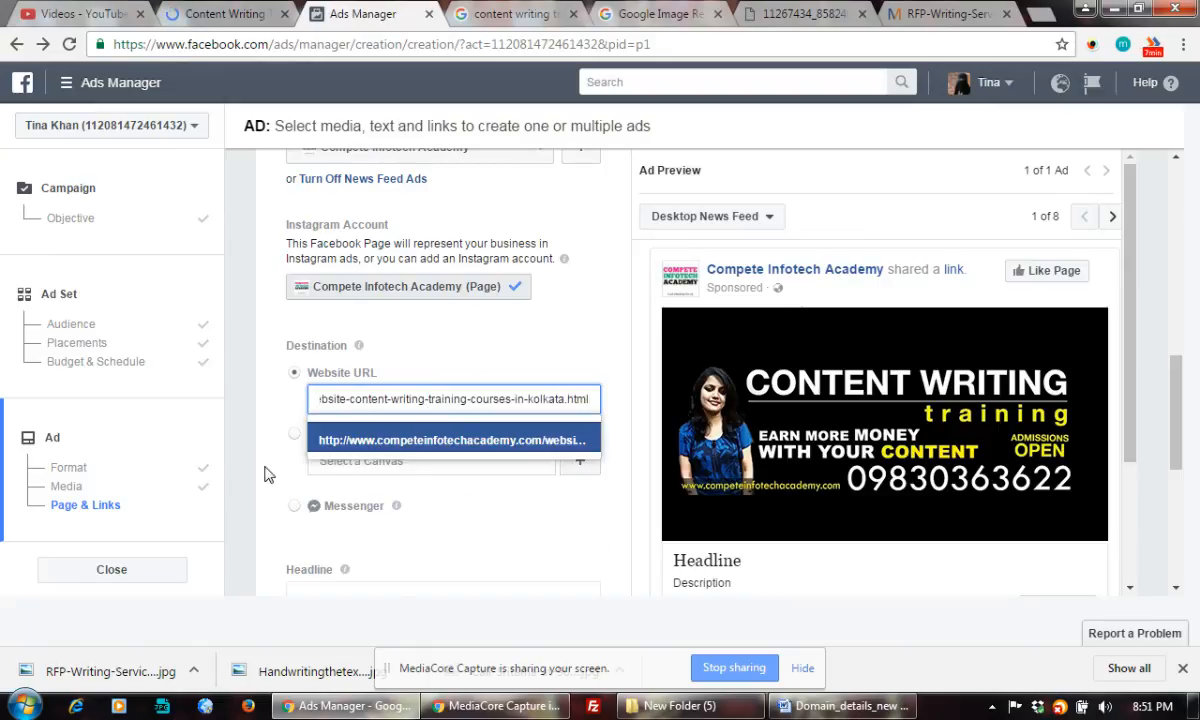
{"action": "left_click", "coordinate": [514, 509]}
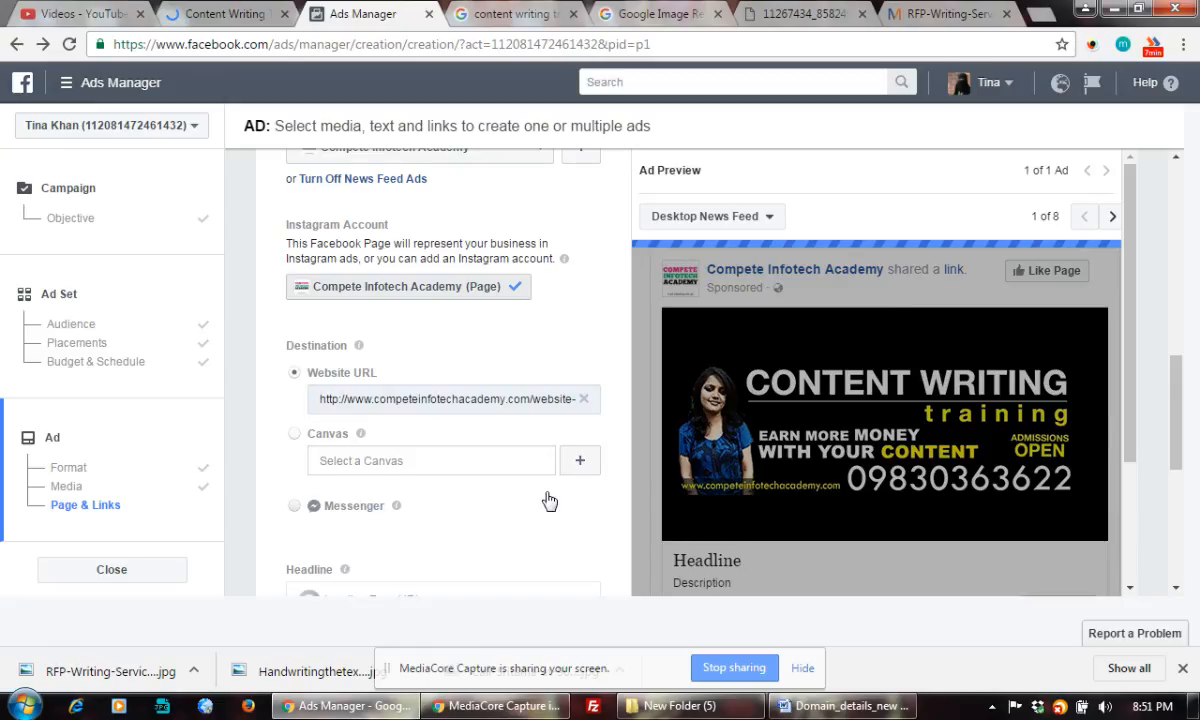
{"action": "left_click", "coordinate": [549, 501]}
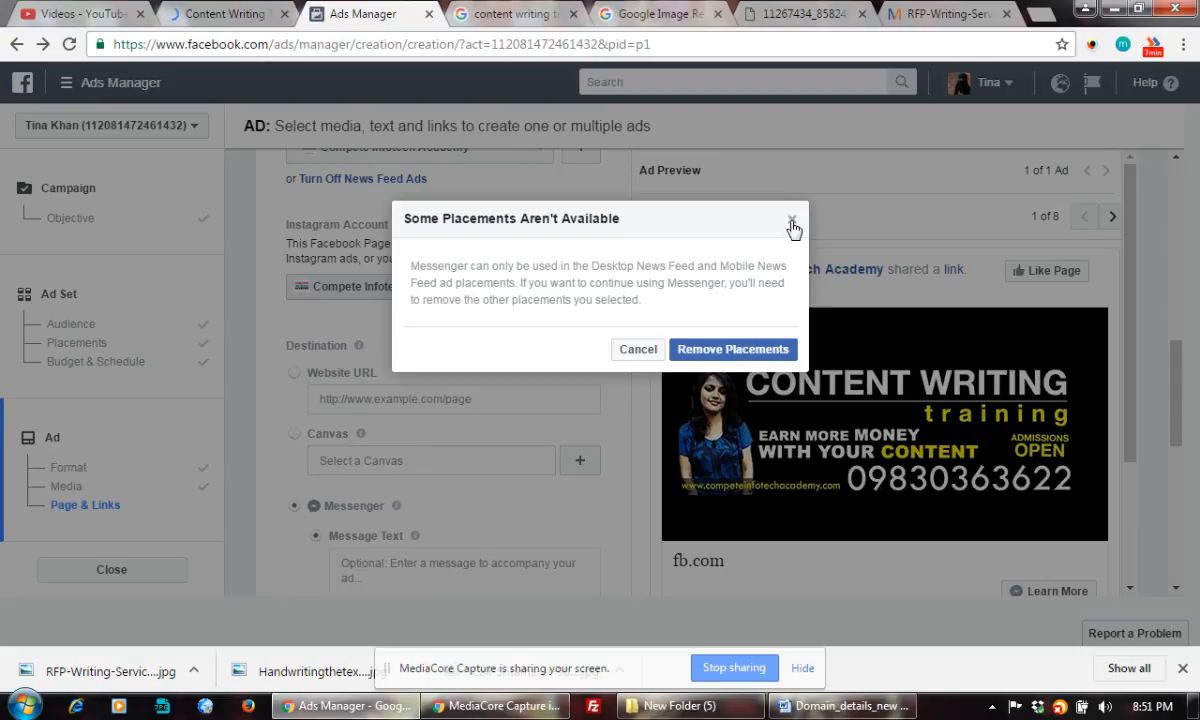
Cancel the placements warning and set the destination back to the course page website URL
{"action": "left_click", "coordinate": [638, 351]}
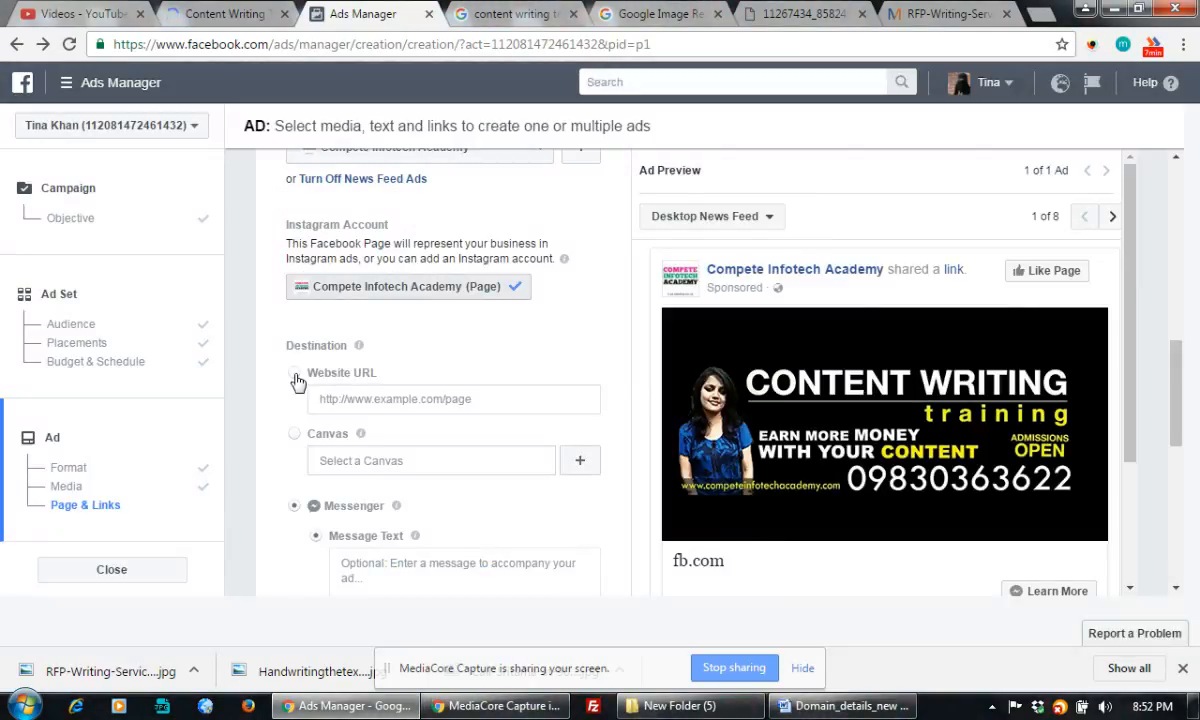
{"action": "left_click", "coordinate": [296, 377]}
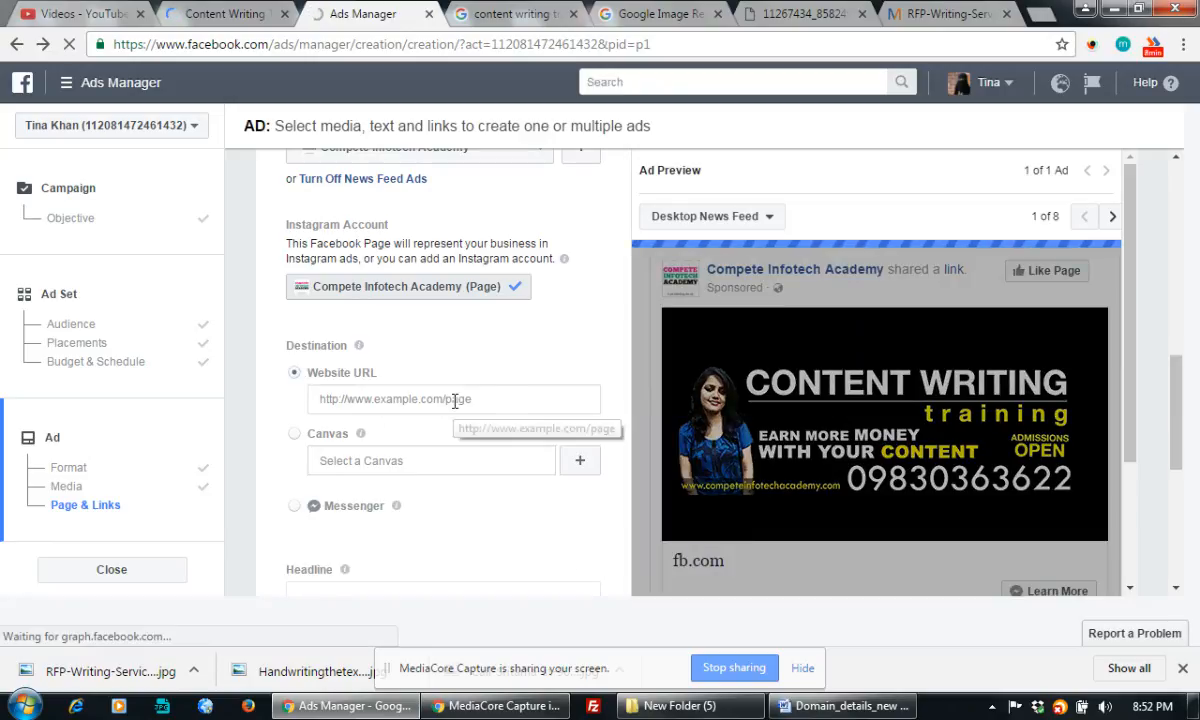
{"action": "left_click", "coordinate": [491, 400]}
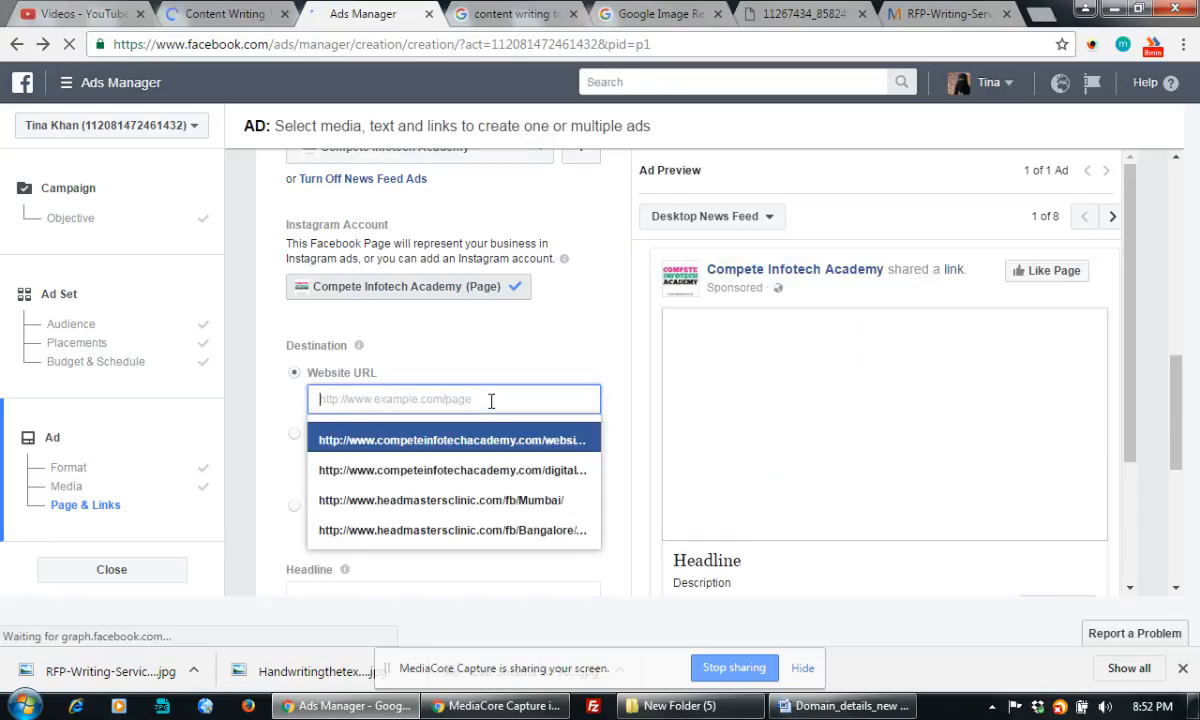
{"action": "key", "text": "ctrl+v"}
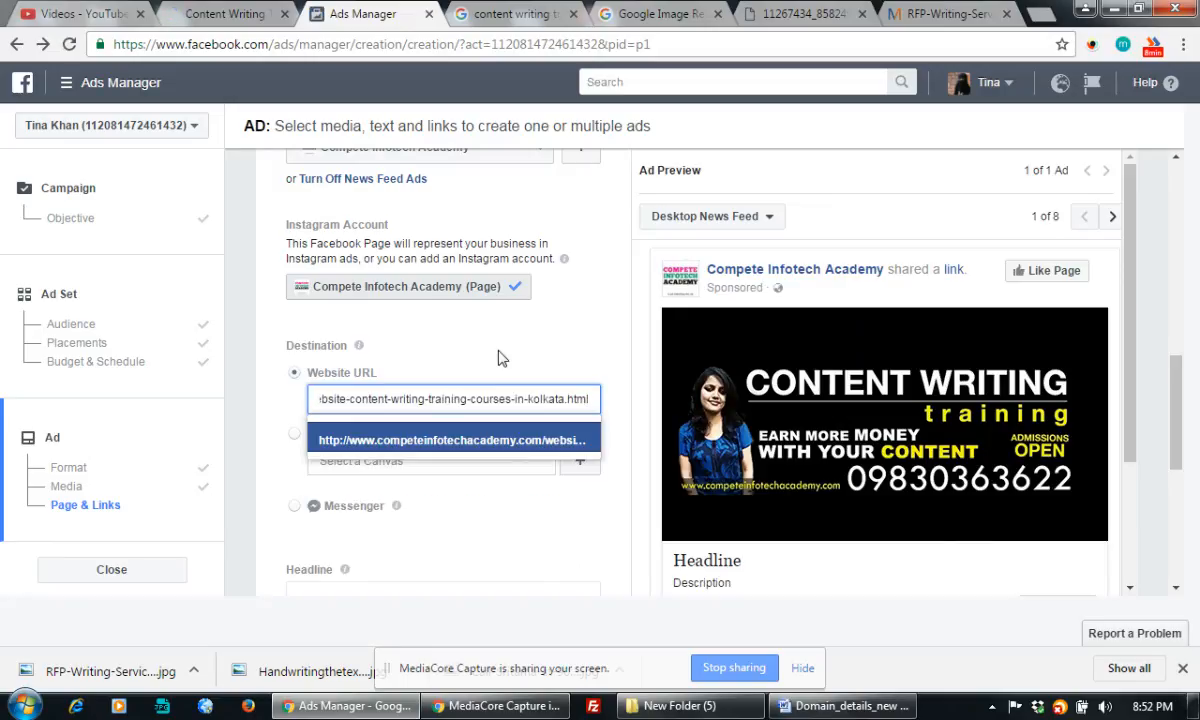
{"action": "left_click", "coordinate": [500, 358]}
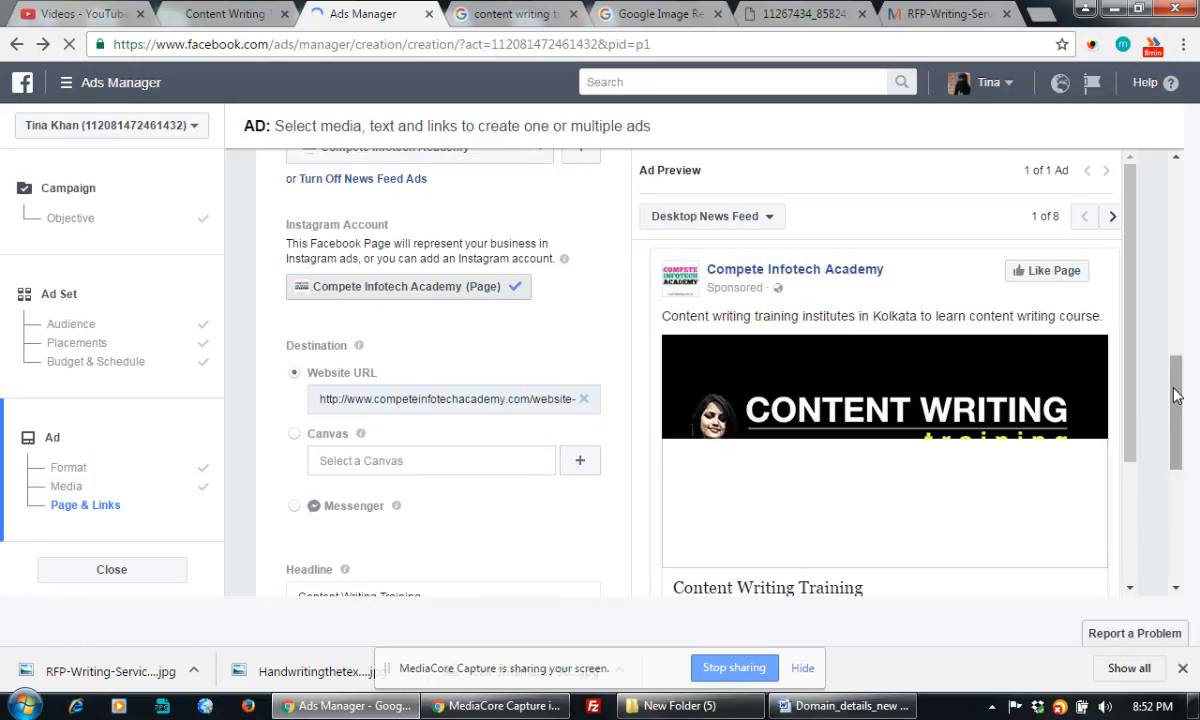
Select the Content Writing Training headline field, then go back to Chrome's image results
{"action": "left_click_drag", "start_coordinate": [1176, 395], "coordinate": [1178, 470]}
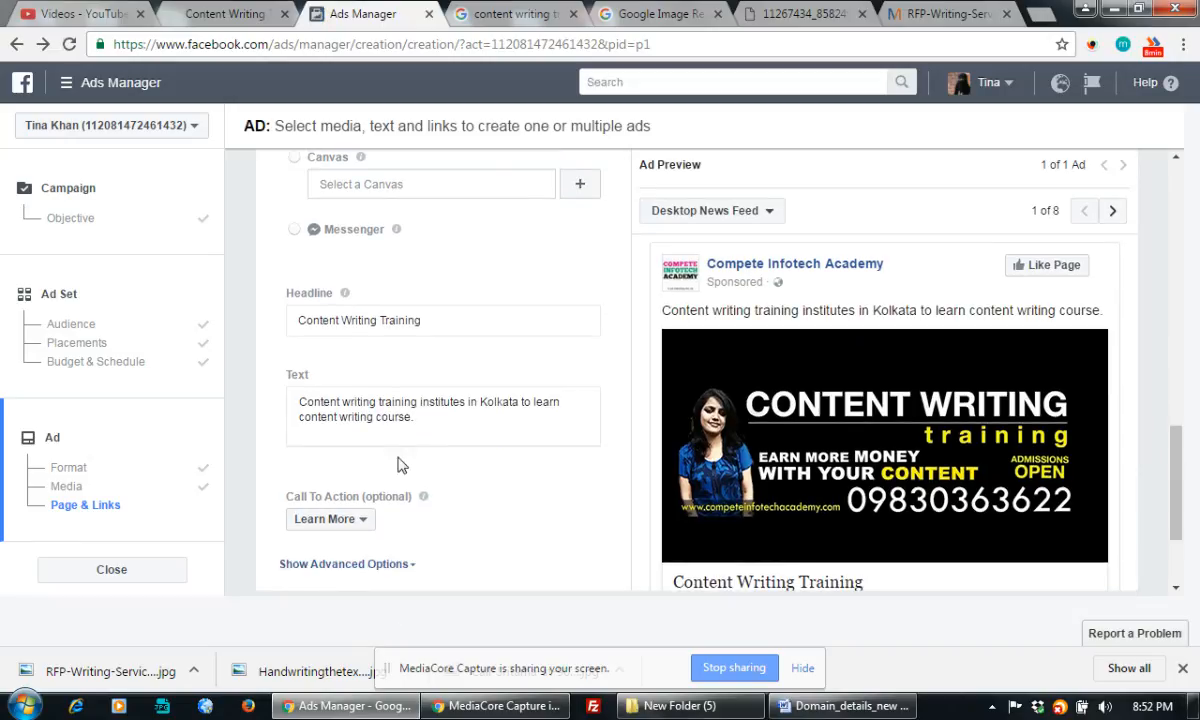
{"action": "left_click", "coordinate": [430, 322]}
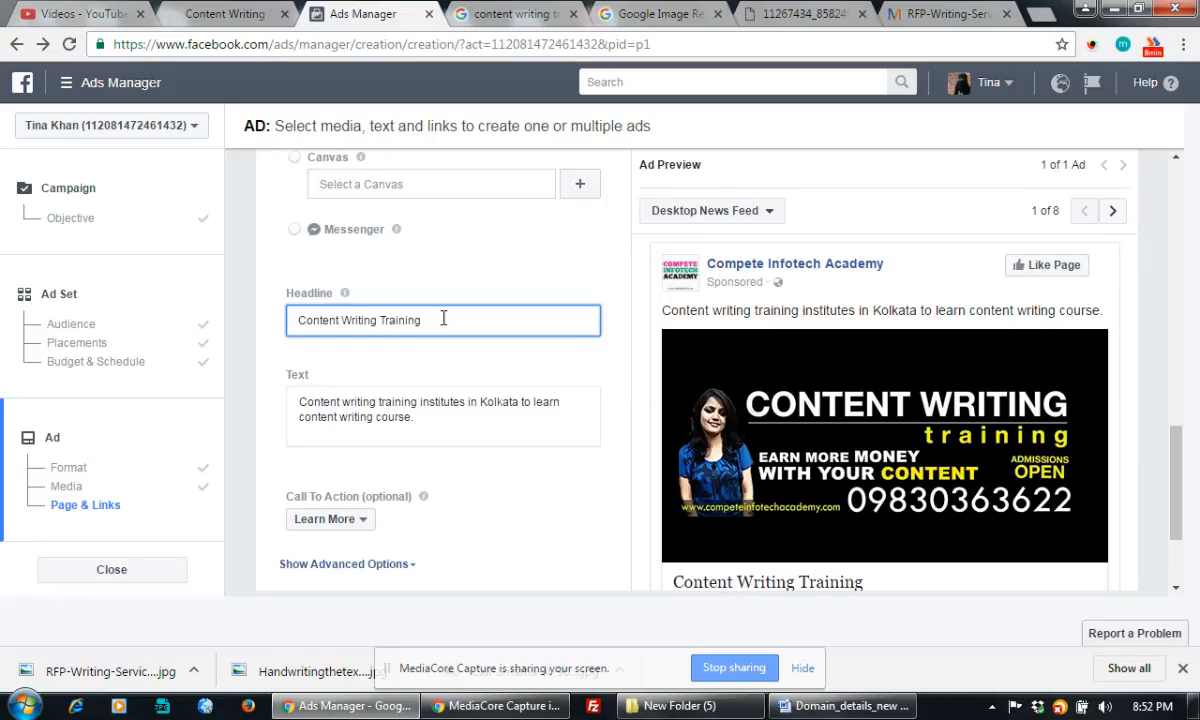
{"action": "left_click", "coordinate": [508, 14]}
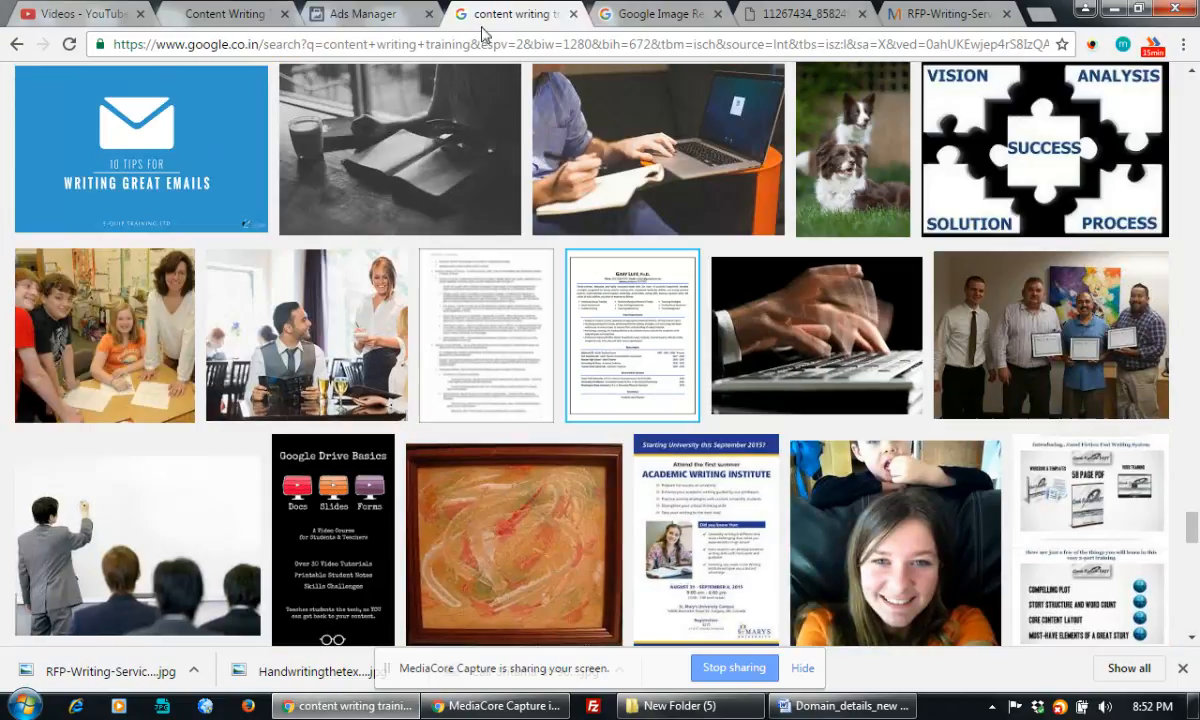
Open google.co.uk and search for 'content writing training'
{"action": "double_click", "coordinate": [441, 46]}
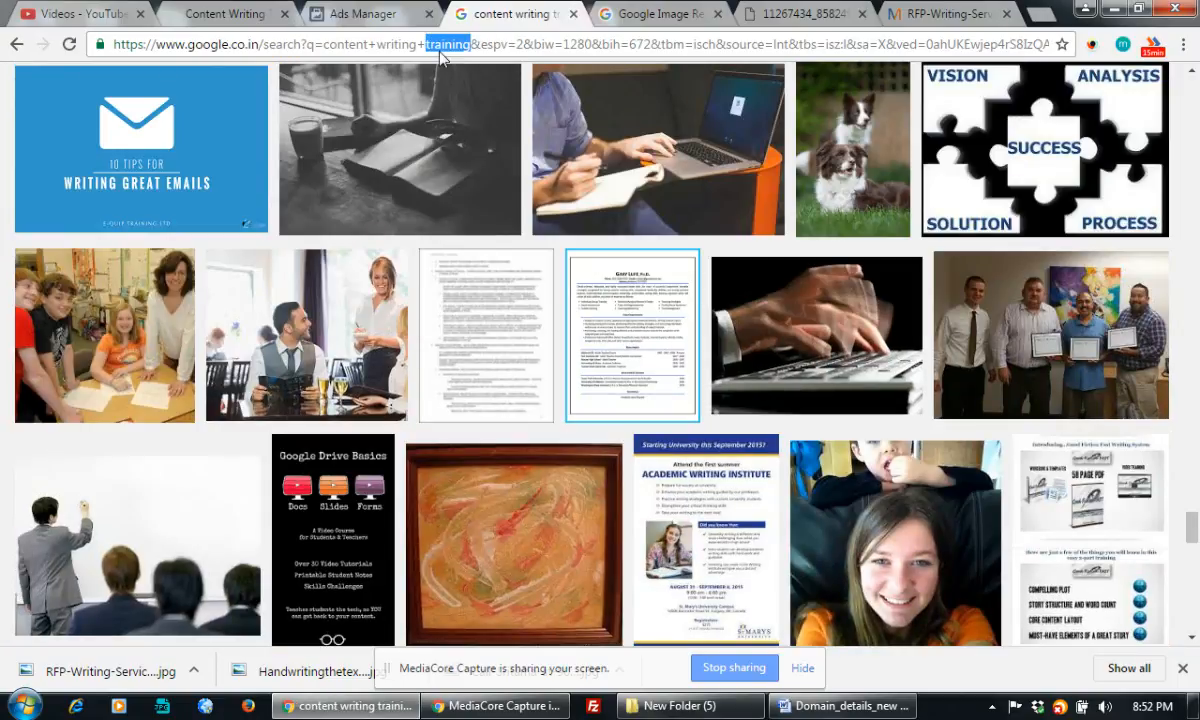
{"action": "key", "text": "ctrl+a"}
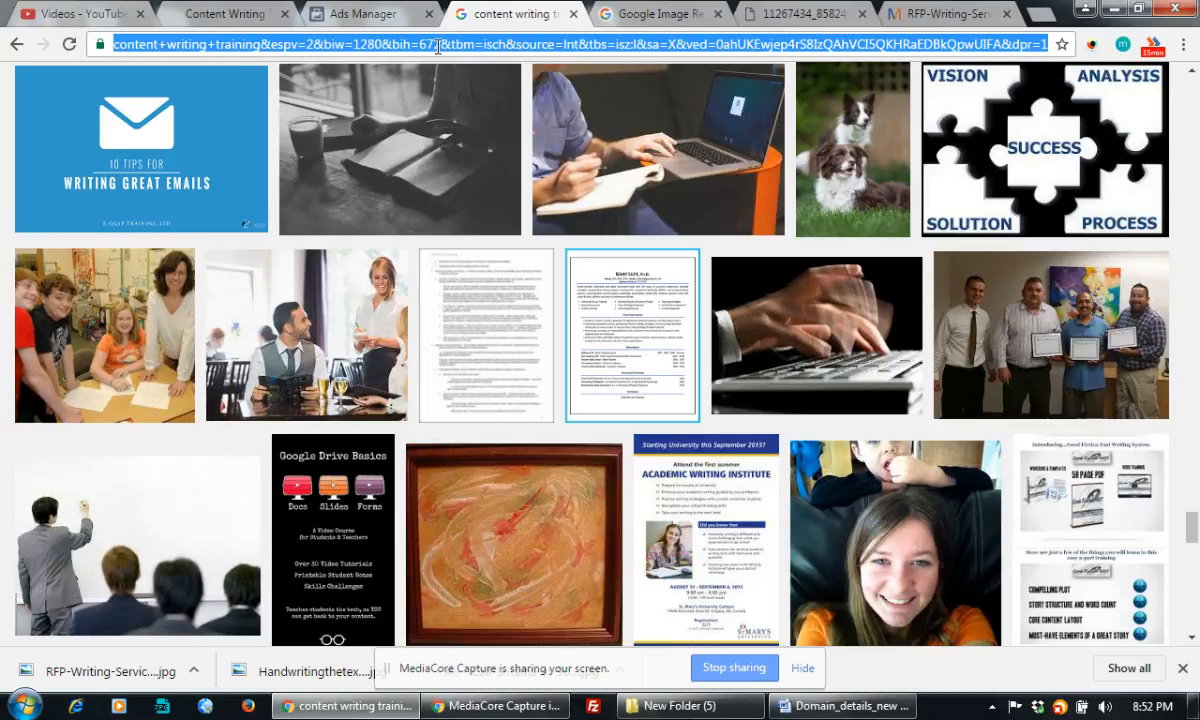
{"action": "type", "text": "google.co."}
{"action": "key", "text": "Return"}
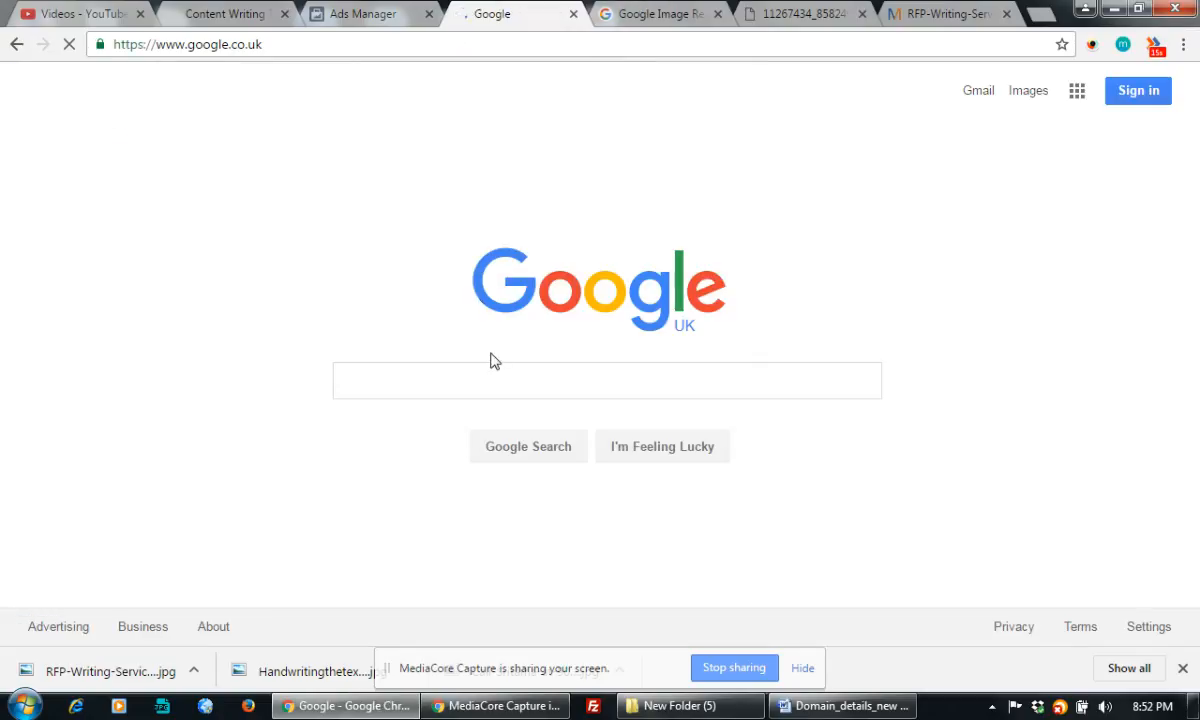
{"action": "left_click", "coordinate": [375, 388]}
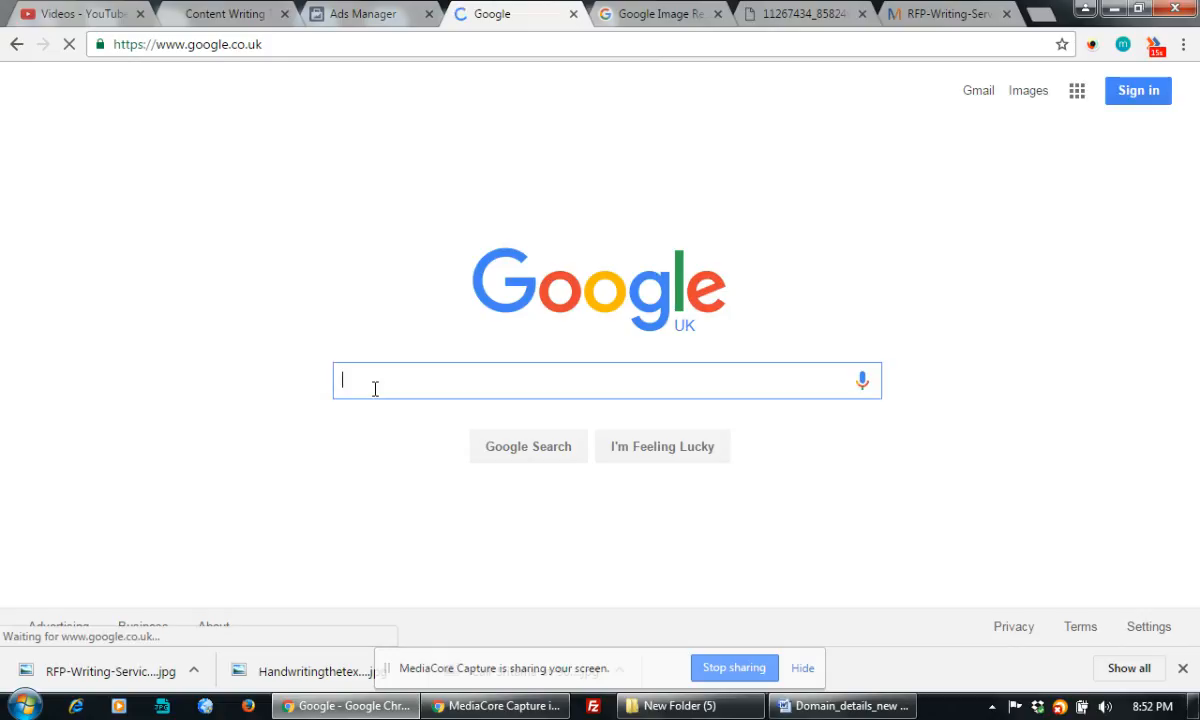
{"action": "type", "text": "conte"}
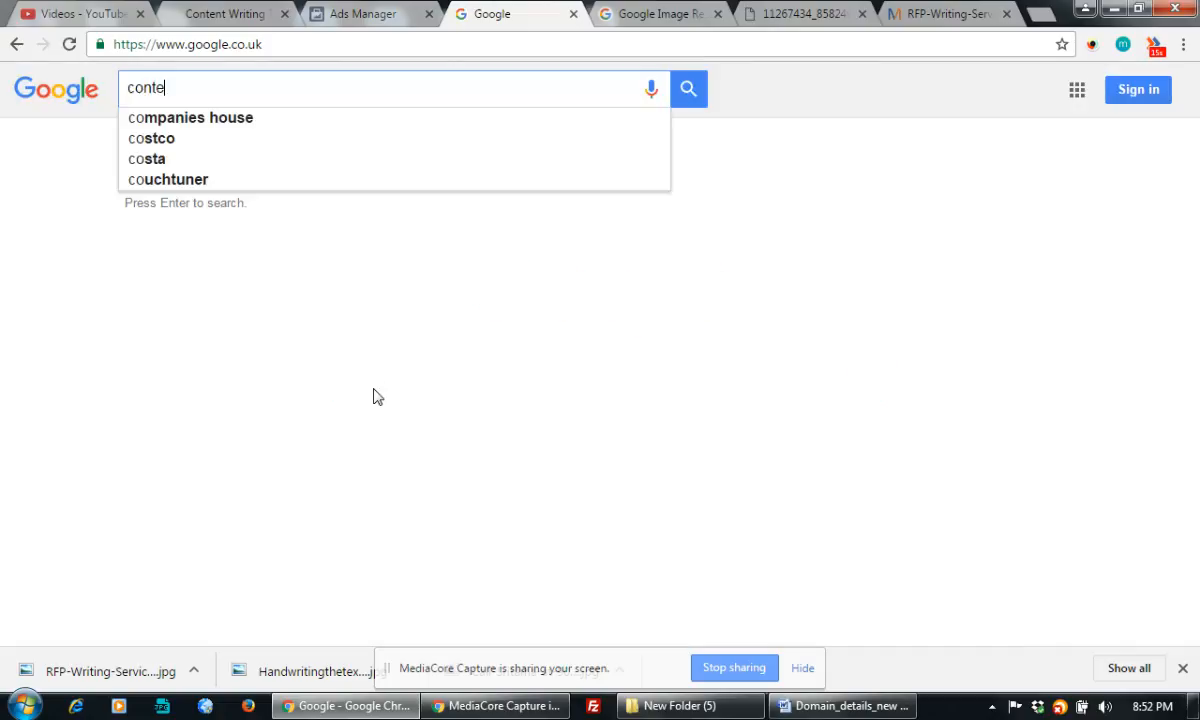
{"action": "type", "text": "nt writing t"}
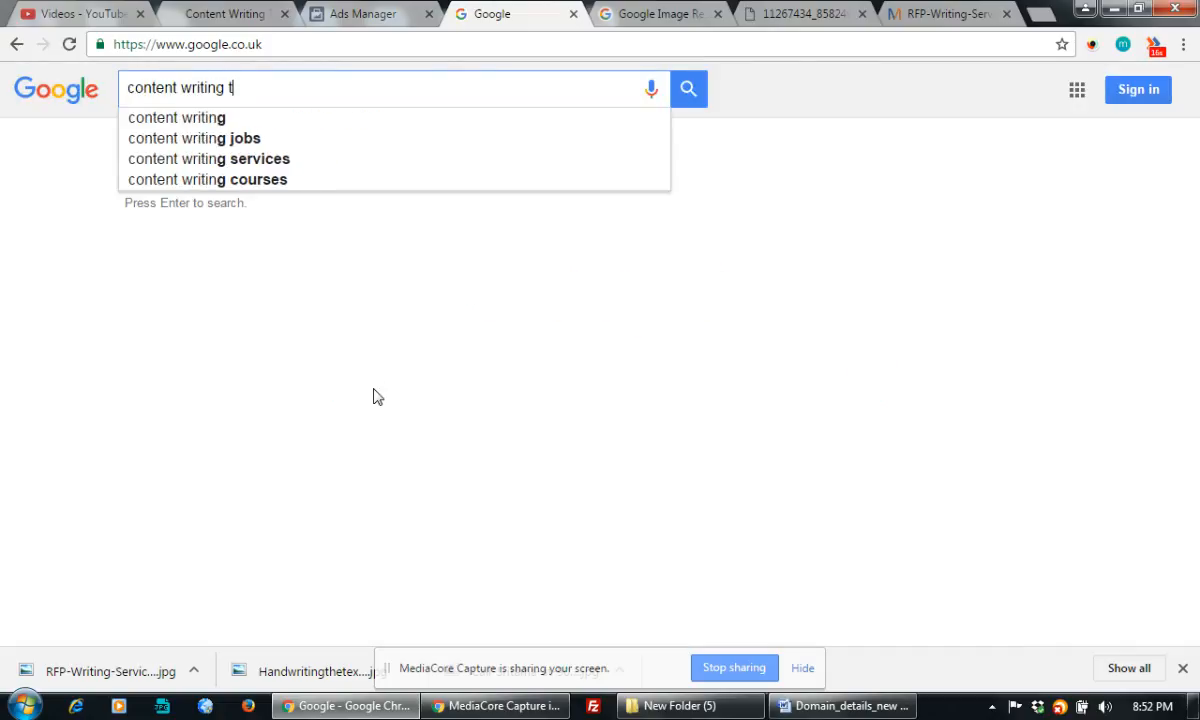
{"action": "type", "text": "raining"}
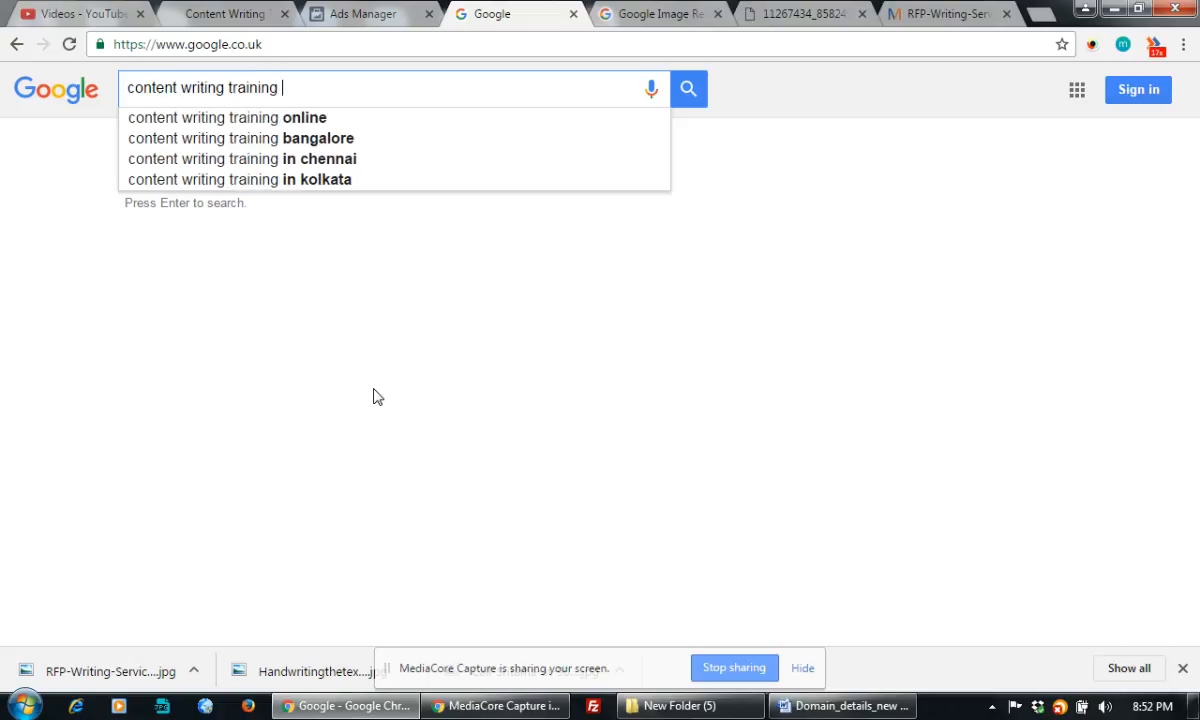
{"action": "key", "text": "Return"}
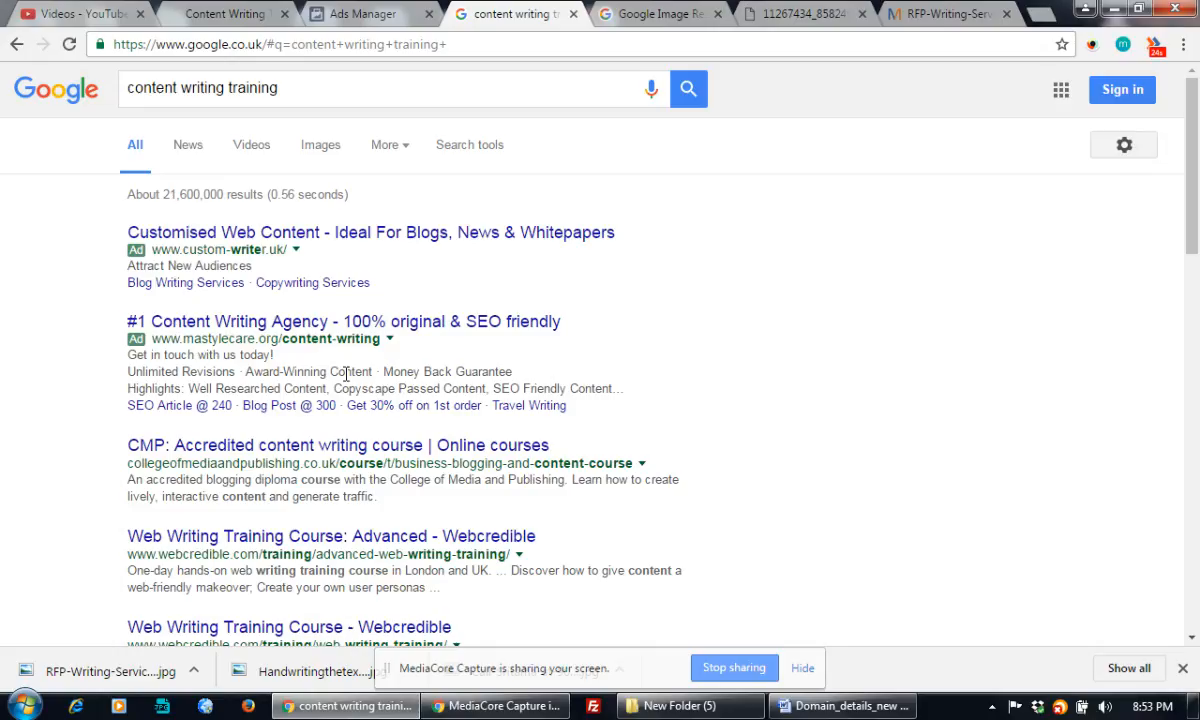
{"action": "scroll", "coordinate": [670, 284], "scroll_direction": "down", "scroll_amount": 3}
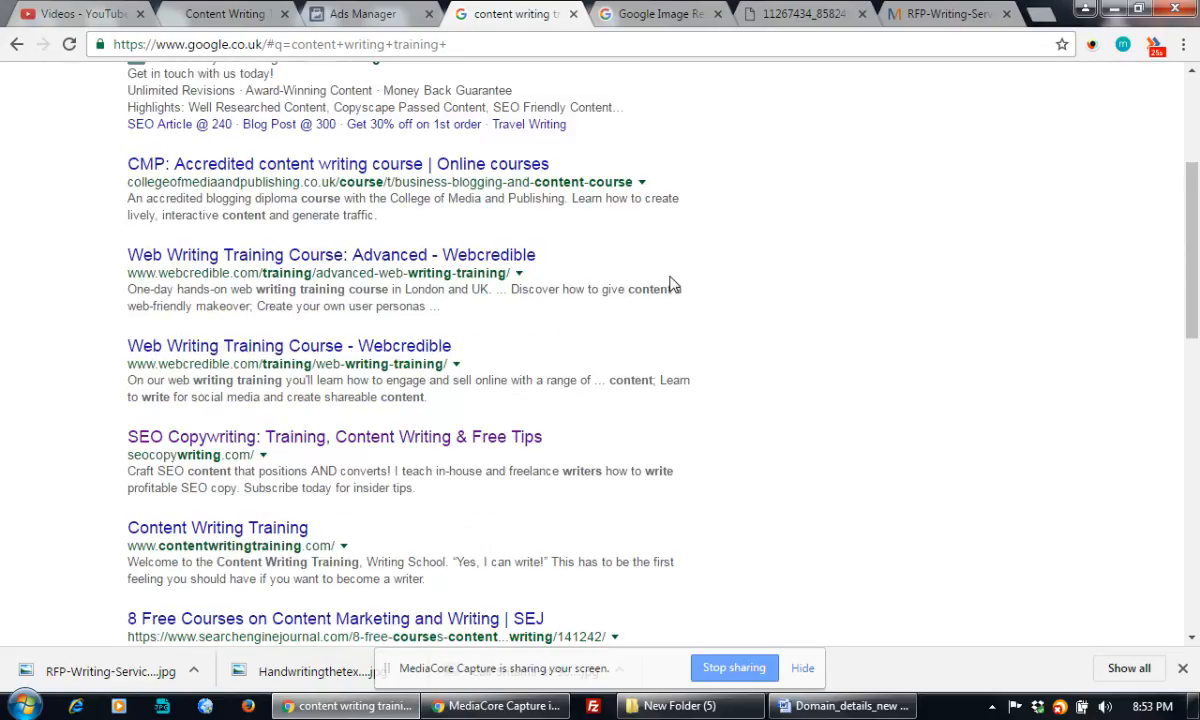
{"action": "scroll", "coordinate": [670, 284], "scroll_direction": "down", "scroll_amount": 5}
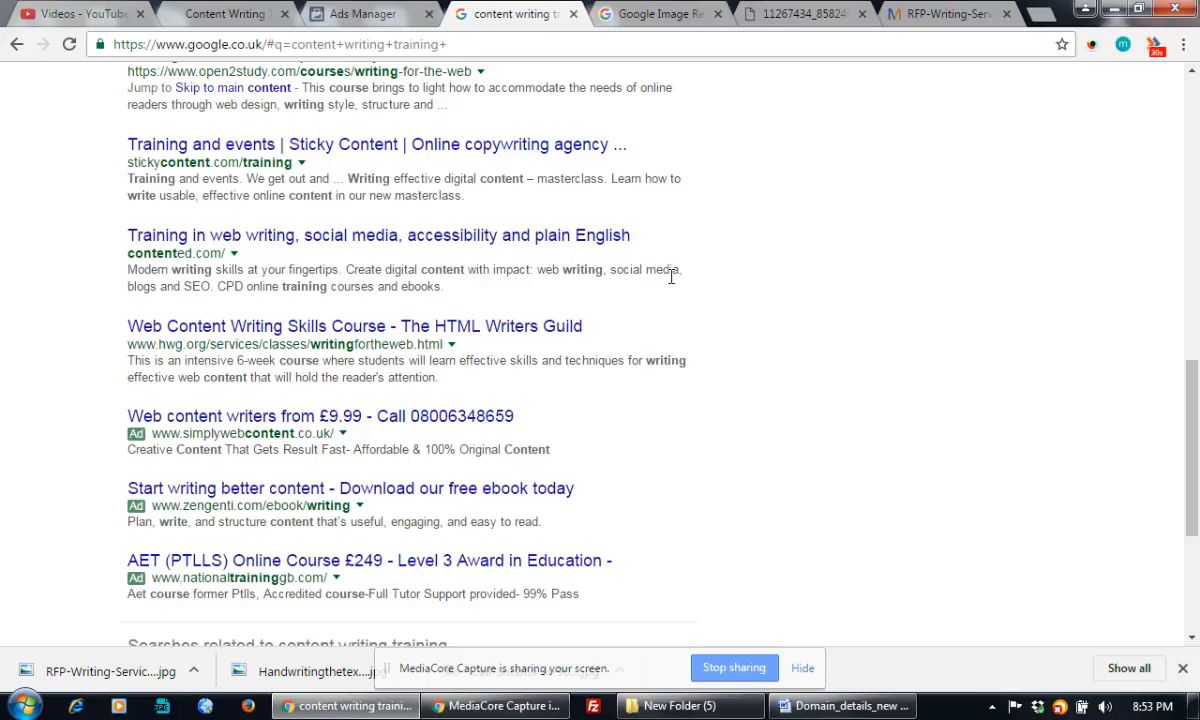
{"action": "scroll", "coordinate": [671, 277], "scroll_direction": "down", "scroll_amount": 3}
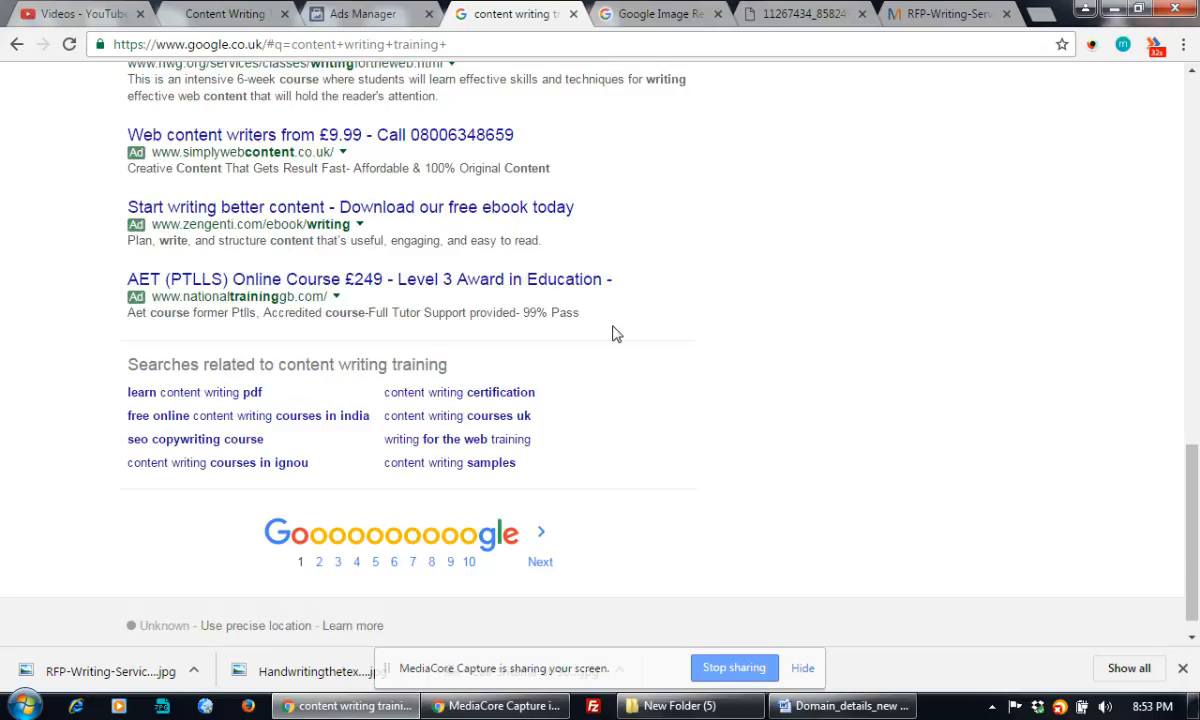
Switch to the related 'content writing certification' search and browse its results
{"action": "left_click", "coordinate": [500, 393]}
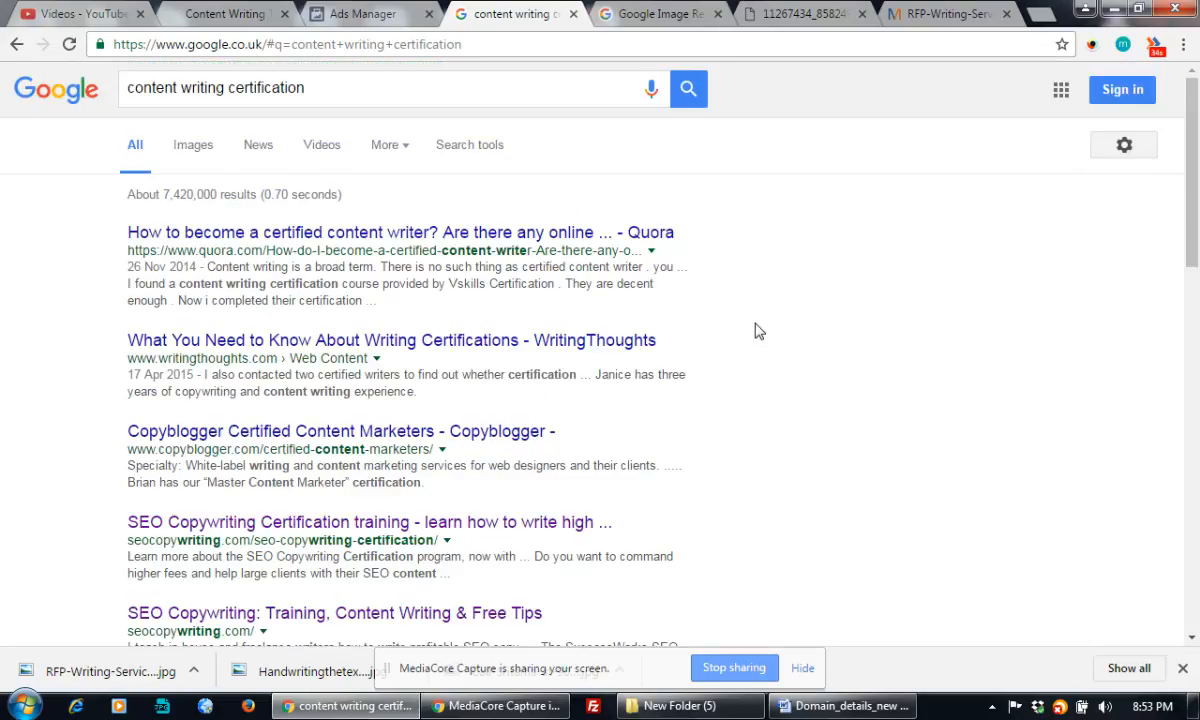
{"action": "scroll", "coordinate": [758, 331], "scroll_direction": "down", "scroll_amount": 10}
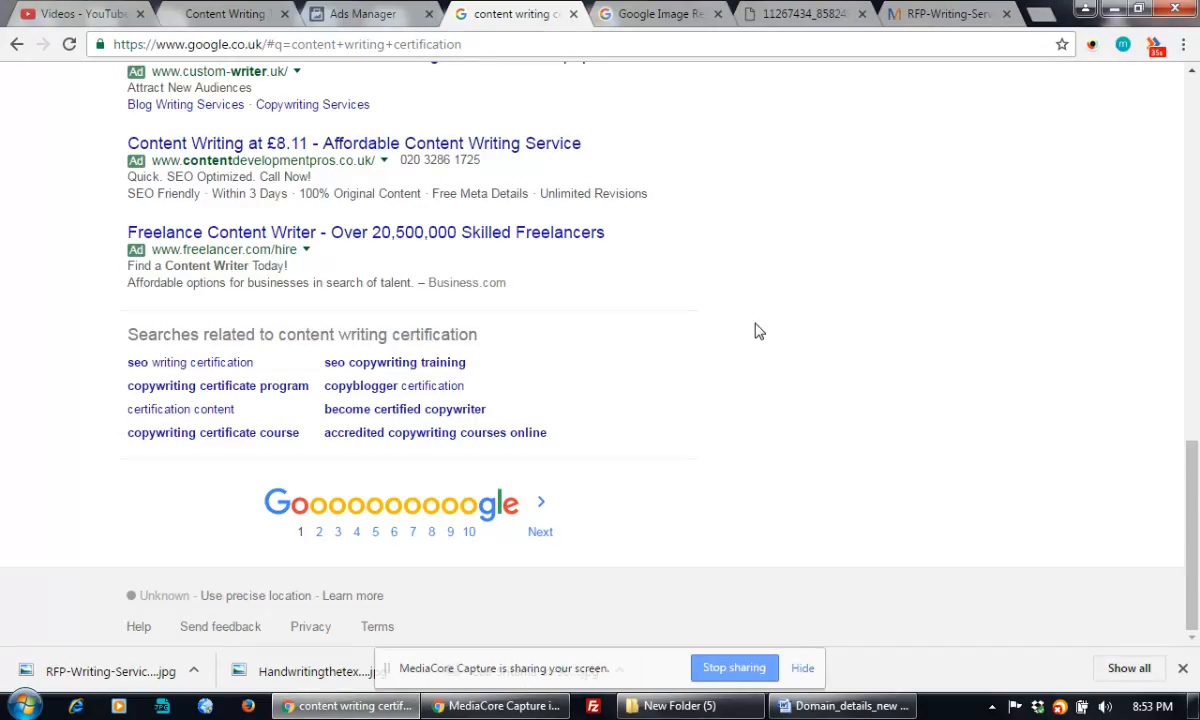
{"action": "scroll", "coordinate": [758, 331], "scroll_direction": "up", "scroll_amount": 1}
{"action": "scroll", "coordinate": [758, 331], "scroll_direction": "up", "scroll_amount": 2}
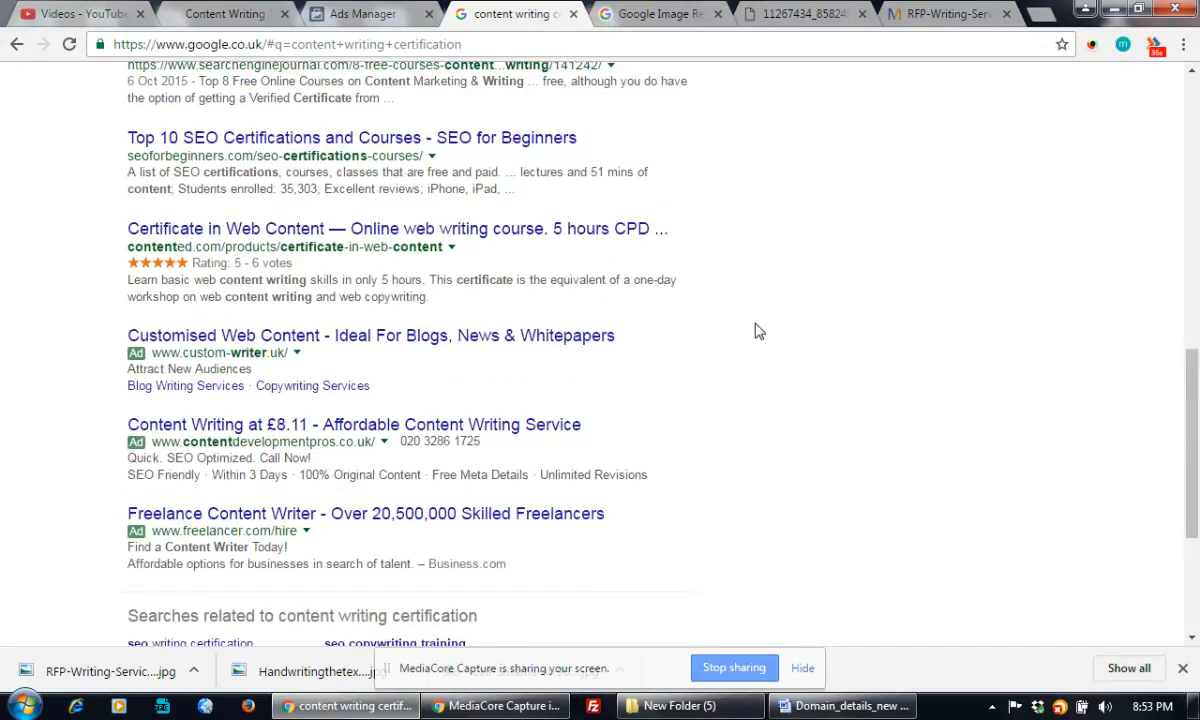
{"action": "scroll", "coordinate": [758, 331], "scroll_direction": "up", "scroll_amount": 8}
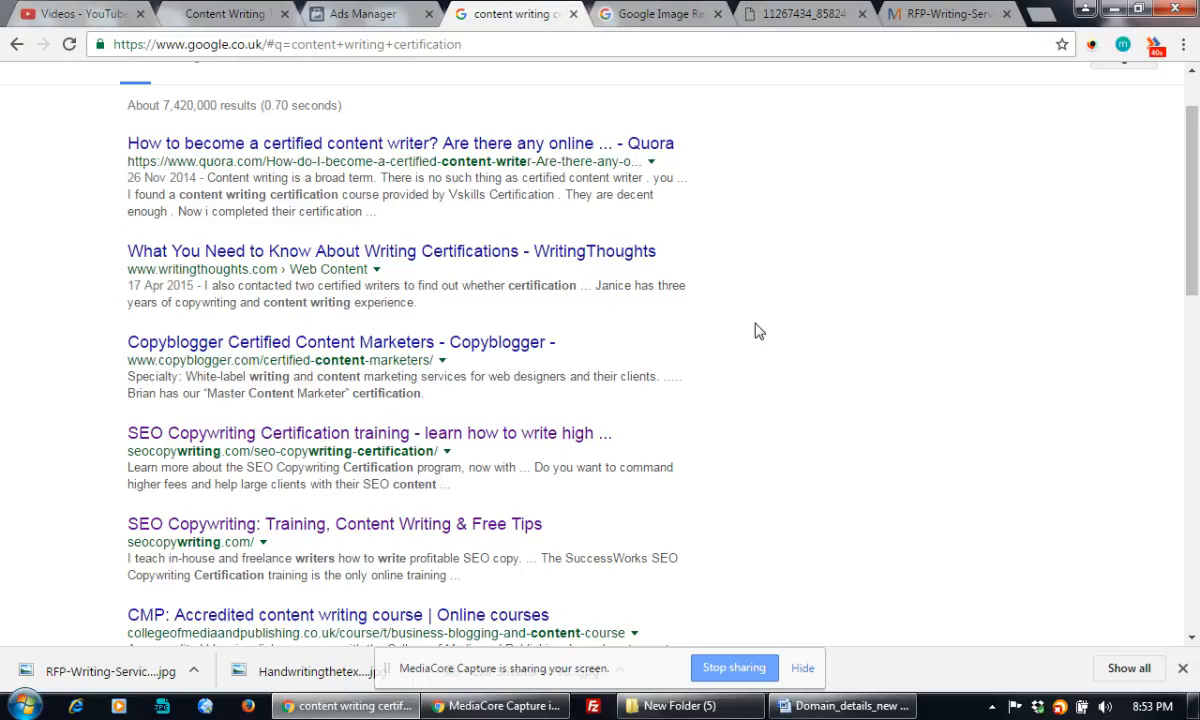
{"action": "scroll", "coordinate": [758, 331], "scroll_direction": "up", "scroll_amount": 1}
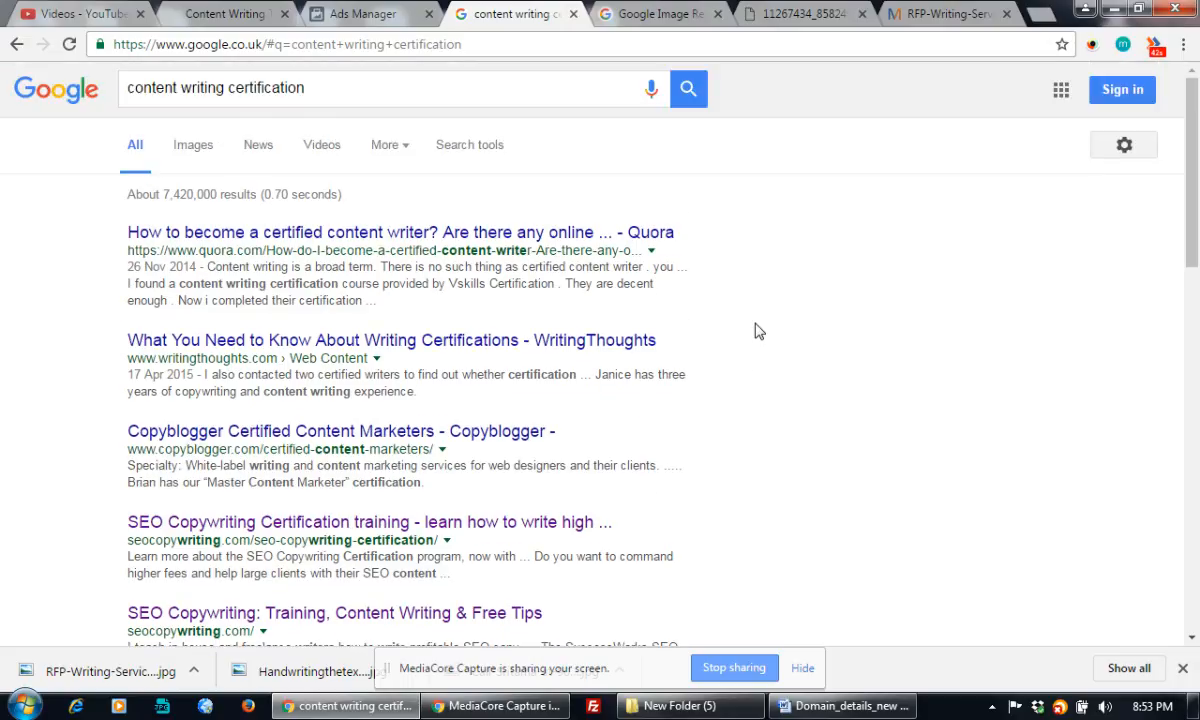
{"action": "scroll", "coordinate": [758, 331], "scroll_direction": "down", "scroll_amount": 5}
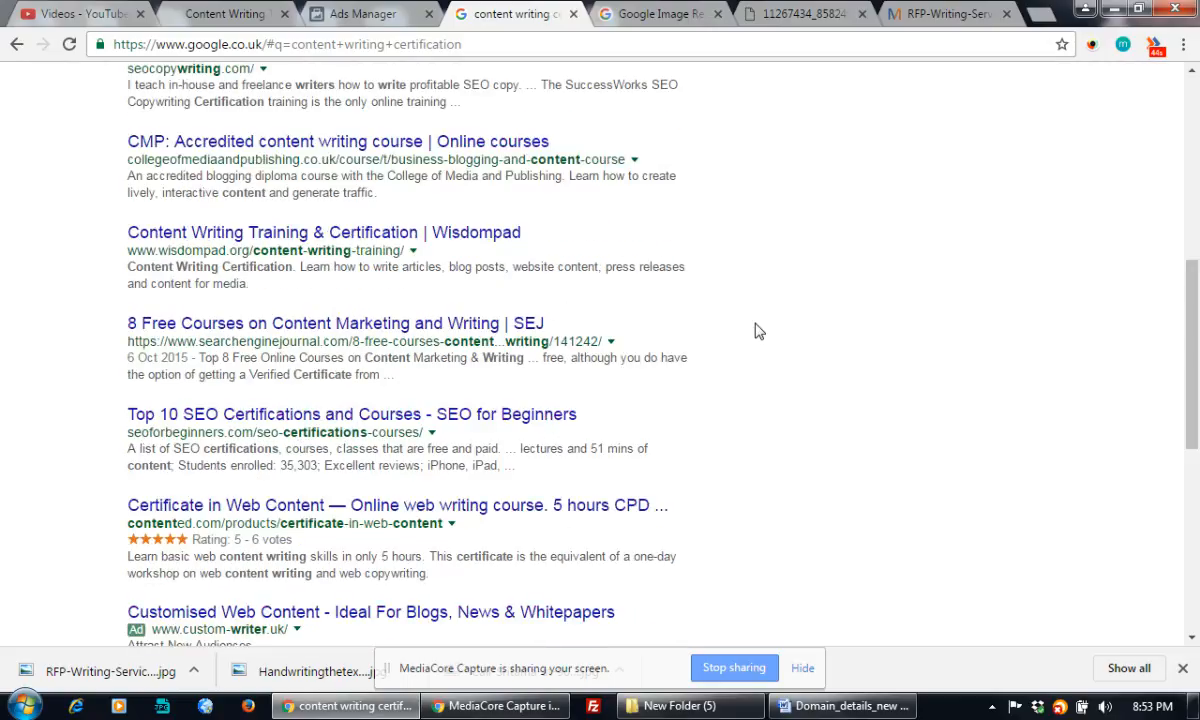
{"action": "scroll", "coordinate": [758, 331], "scroll_direction": "down", "scroll_amount": 1}
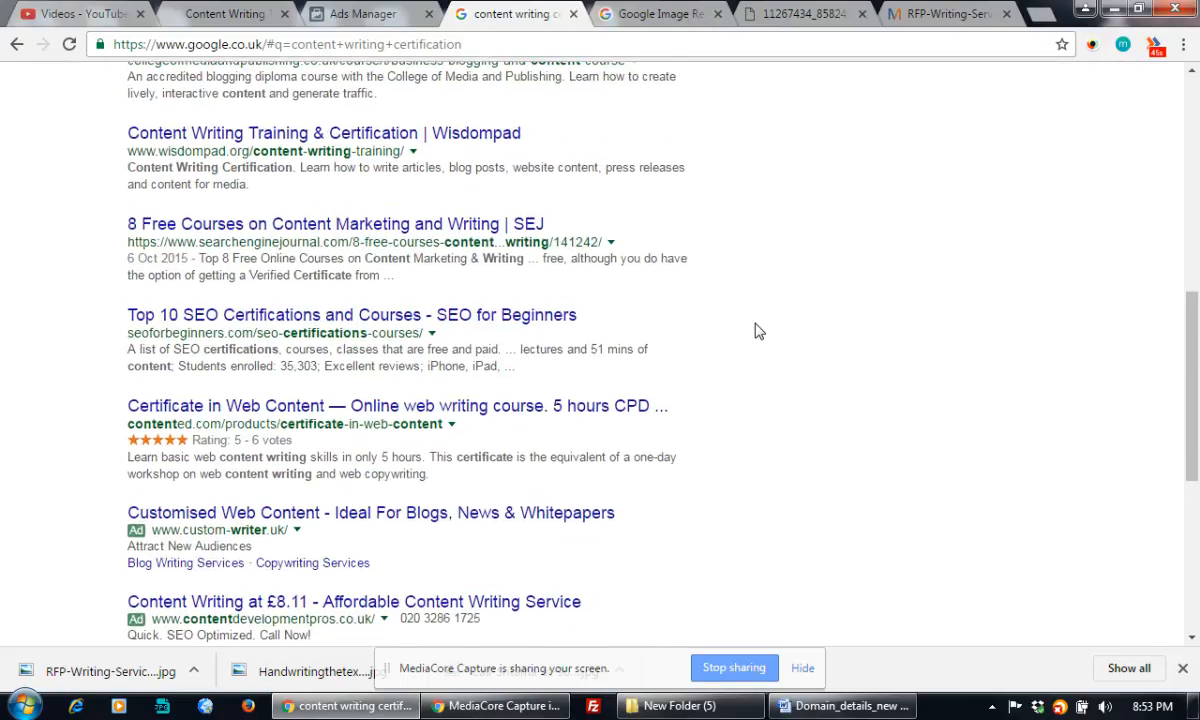
{"action": "scroll", "coordinate": [758, 331], "scroll_direction": "down", "scroll_amount": 4}
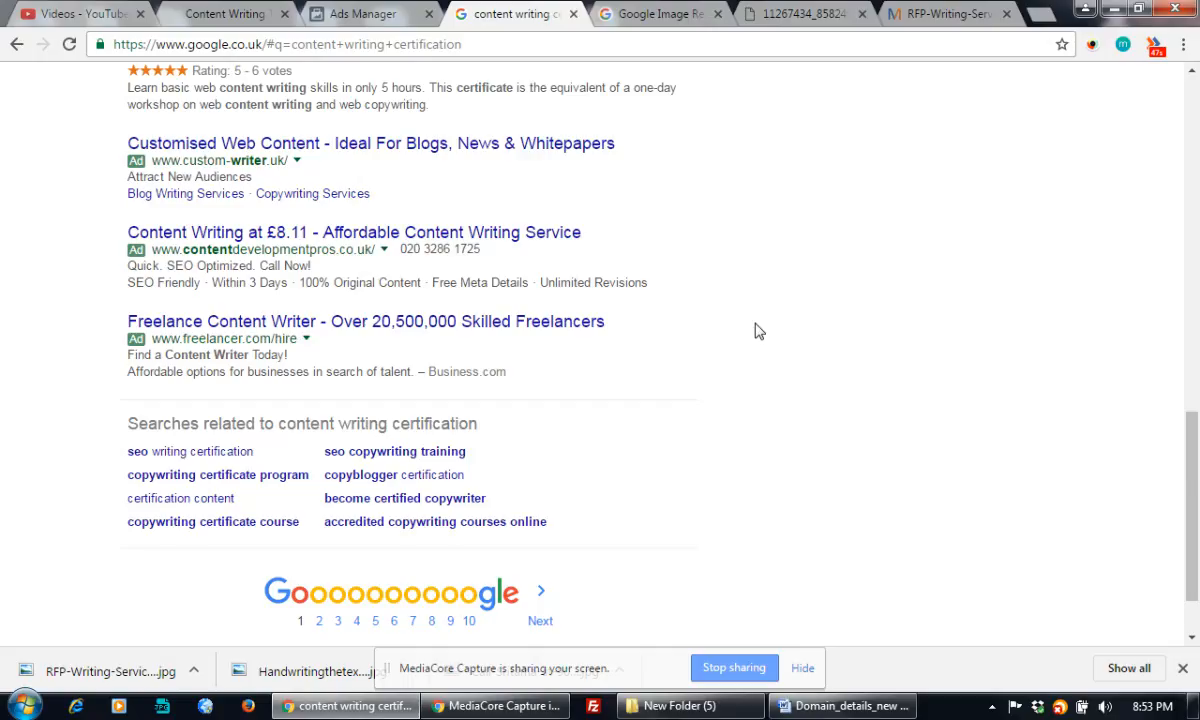
{"action": "scroll", "coordinate": [758, 331], "scroll_direction": "up", "scroll_amount": 10}
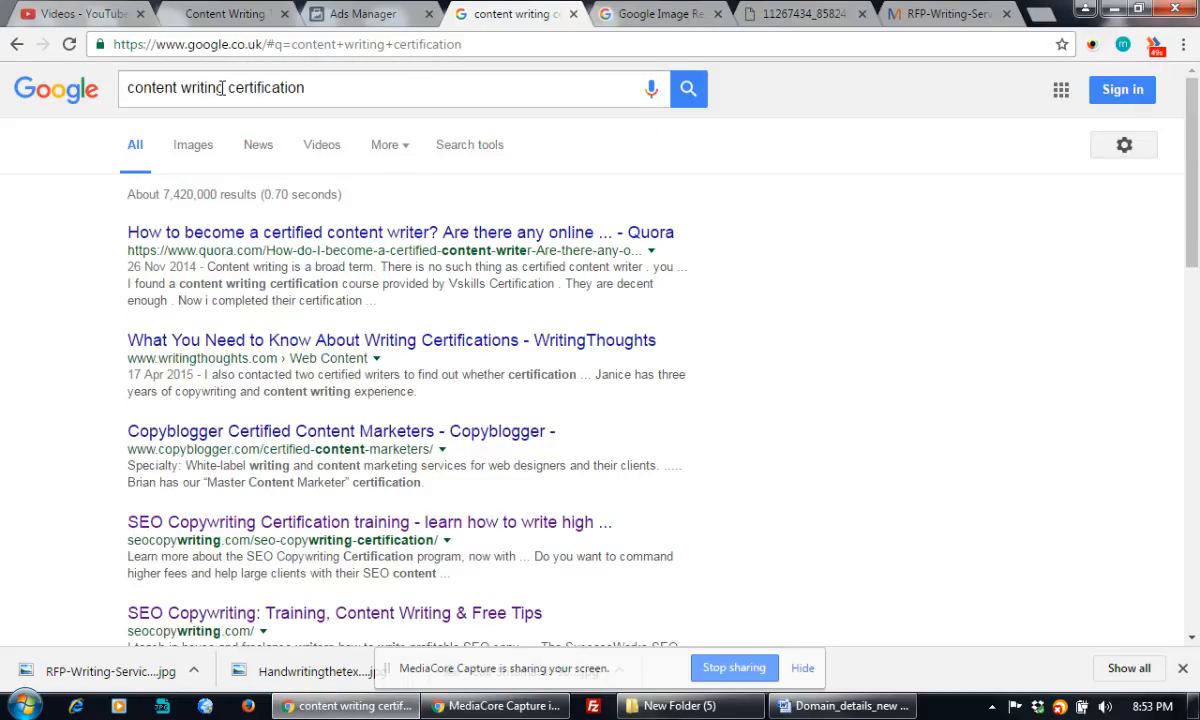
Change the query to 'content writing course' and select the phrase 'Content Writing Skills Course'
{"action": "left_click_drag", "start_coordinate": [222, 88], "coordinate": [407, 84]}
{"action": "type", "text": "co"}
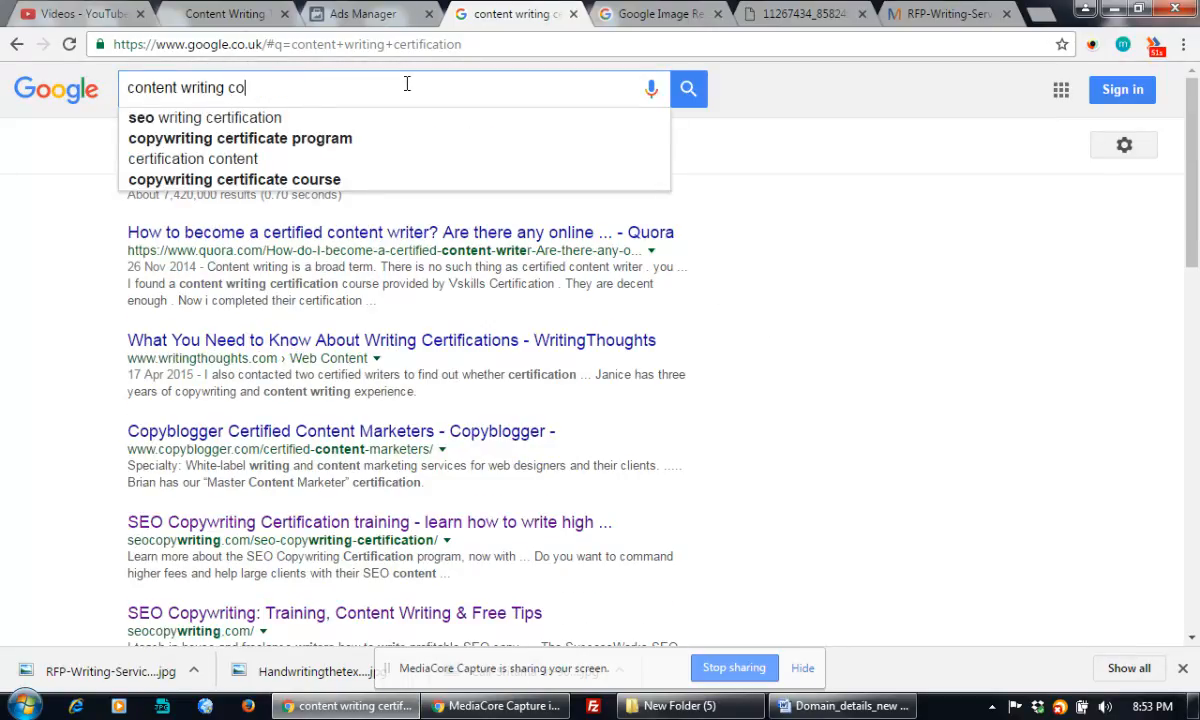
{"action": "type", "text": "urse"}
{"action": "key", "text": "Return"}
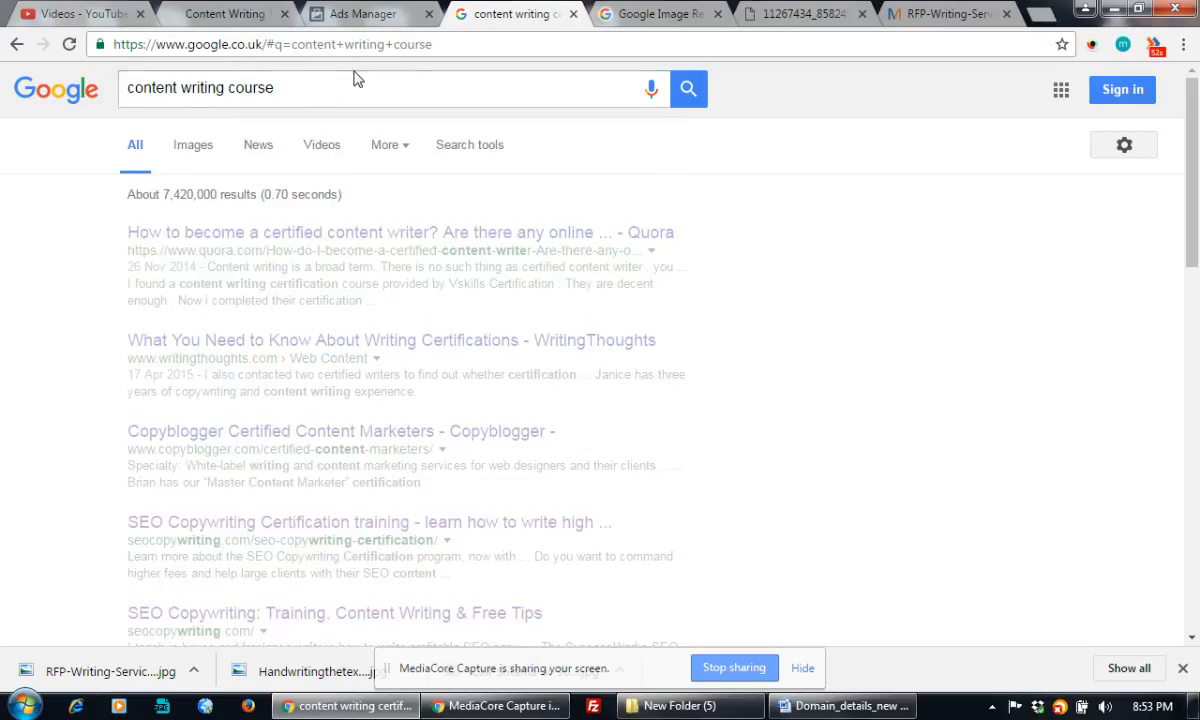
{"action": "scroll", "coordinate": [405, 249], "scroll_direction": "down", "scroll_amount": 7}
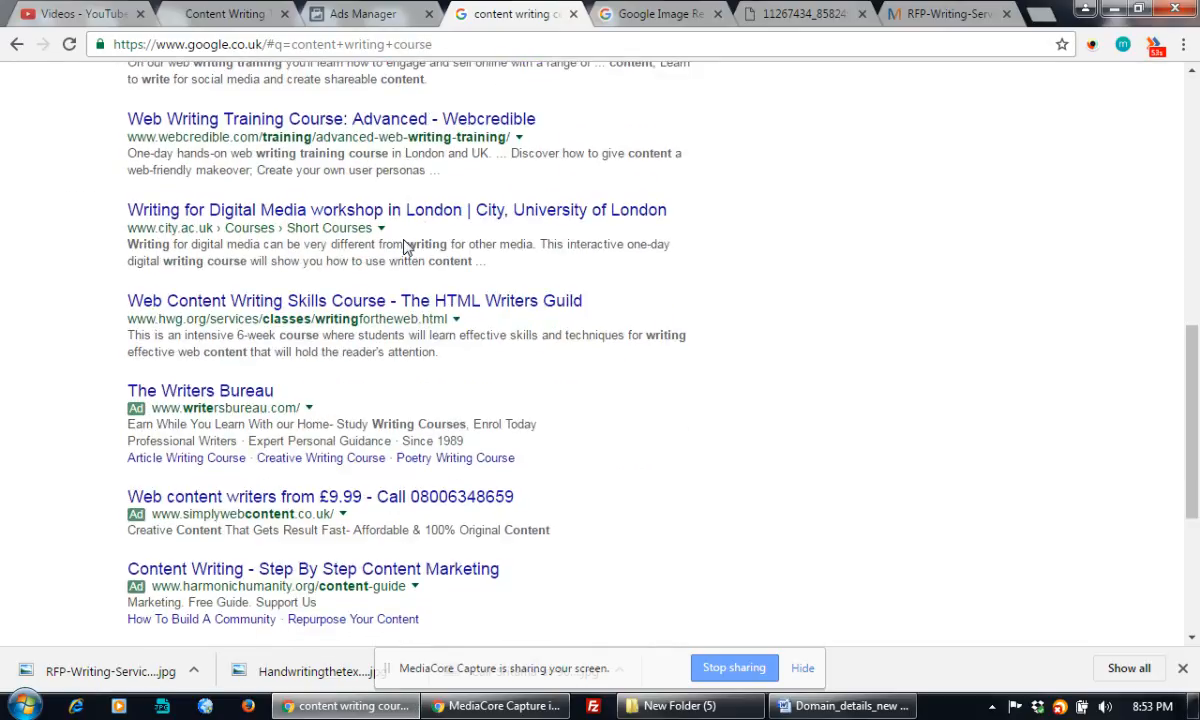
{"action": "scroll", "coordinate": [405, 249], "scroll_direction": "down", "scroll_amount": 2}
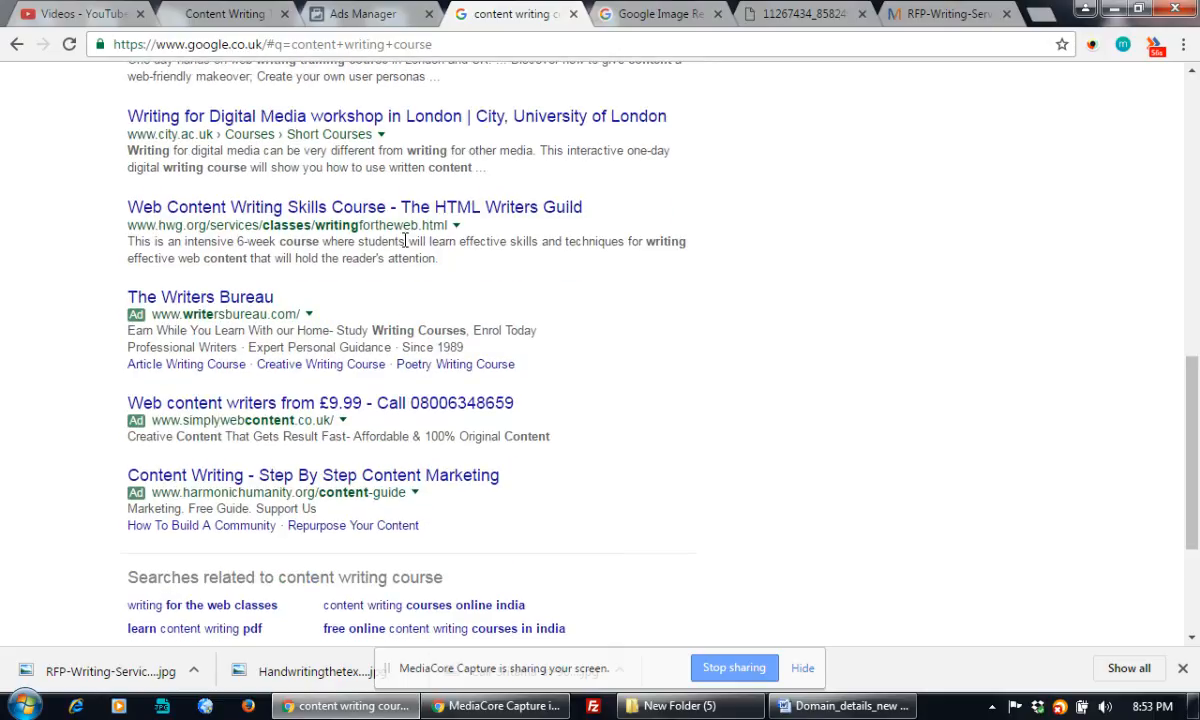
{"action": "scroll", "coordinate": [405, 241], "scroll_direction": "up", "scroll_amount": 10}
{"action": "scroll", "coordinate": [405, 244], "scroll_direction": "down", "scroll_amount": 4}
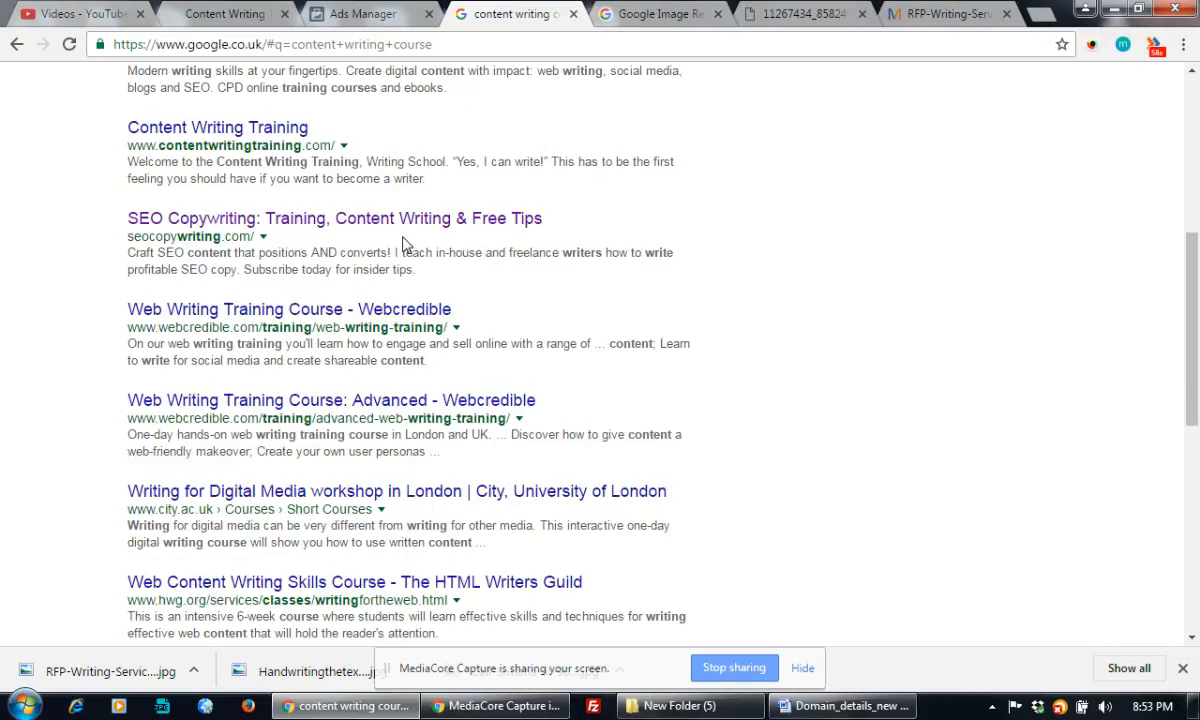
{"action": "scroll", "coordinate": [405, 244], "scroll_direction": "down", "scroll_amount": 2}
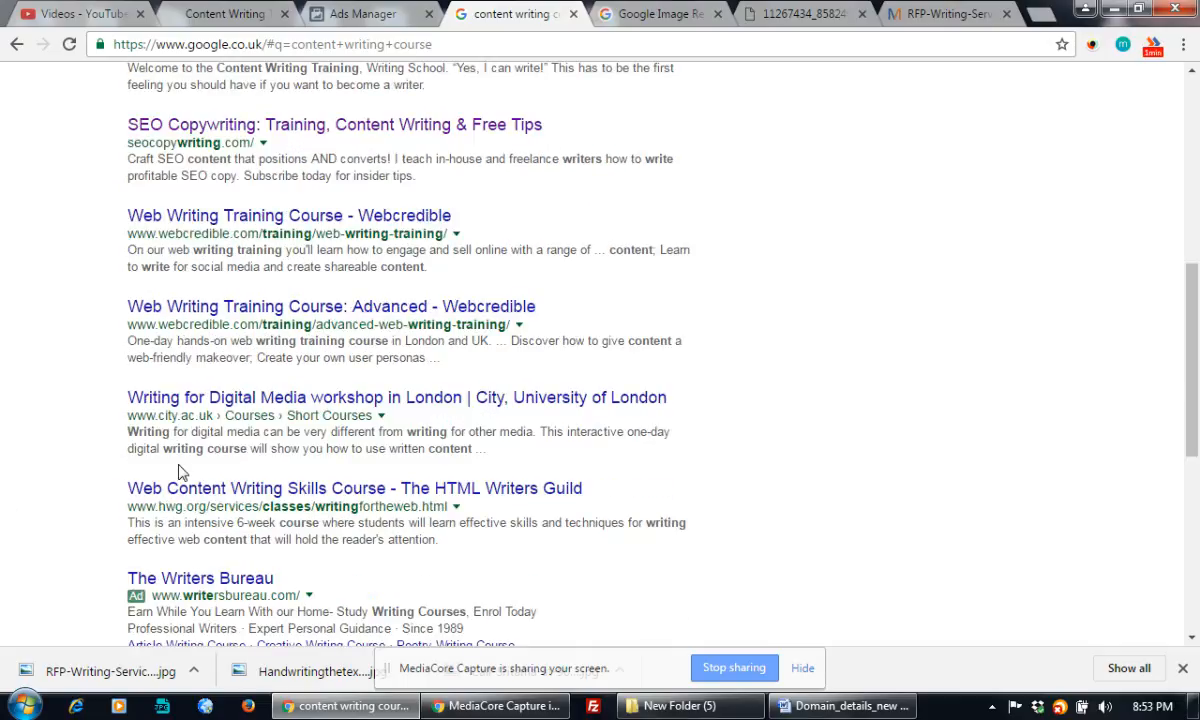
{"action": "left_click_drag", "start_coordinate": [168, 487], "coordinate": [390, 493]}
{"action": "key", "text": "ctrl+c"}
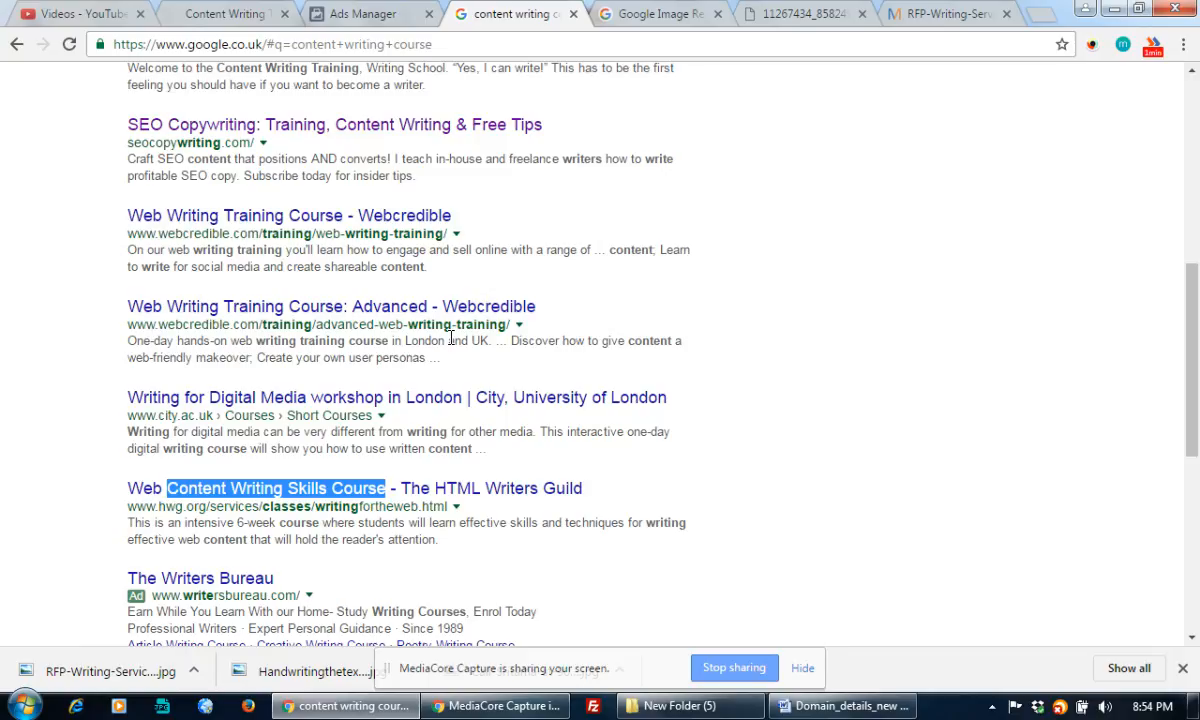
Replace the headline with 'Content Writing Skills Course - Get 50% OFF & FREE Demo Class'
{"action": "left_click", "coordinate": [380, 13]}
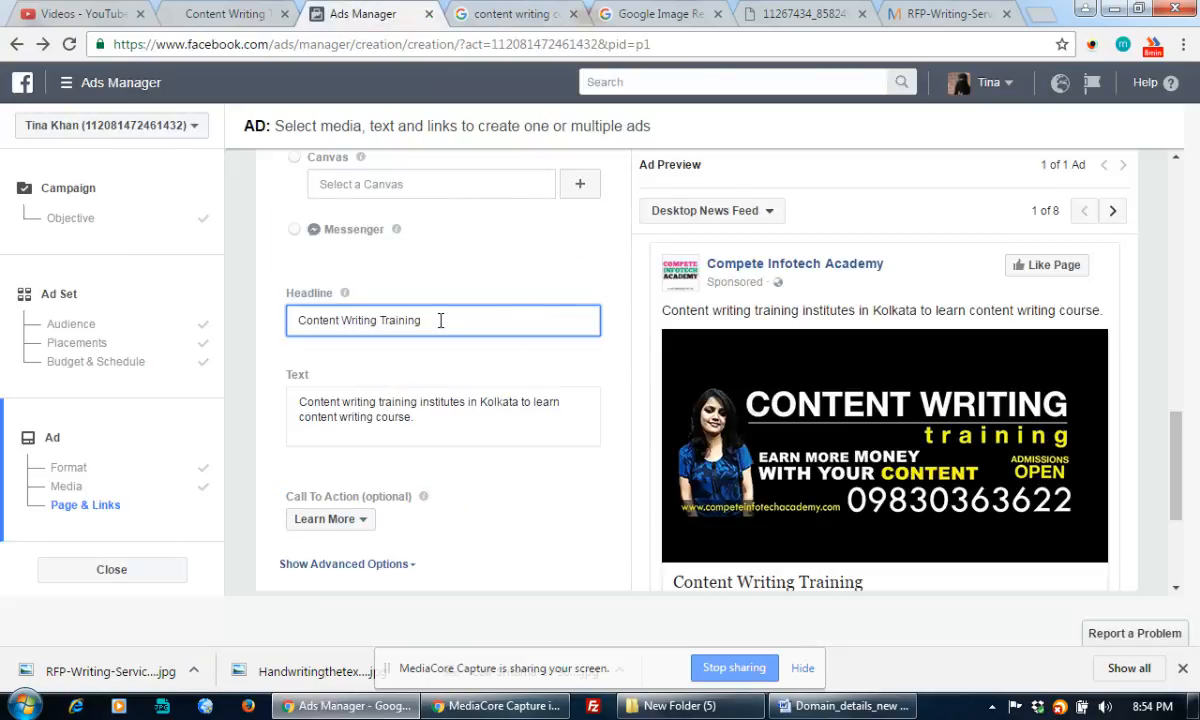
{"action": "left_click_drag", "start_coordinate": [440, 320], "coordinate": [268, 318]}
{"action": "key", "text": "ctrl+v"}
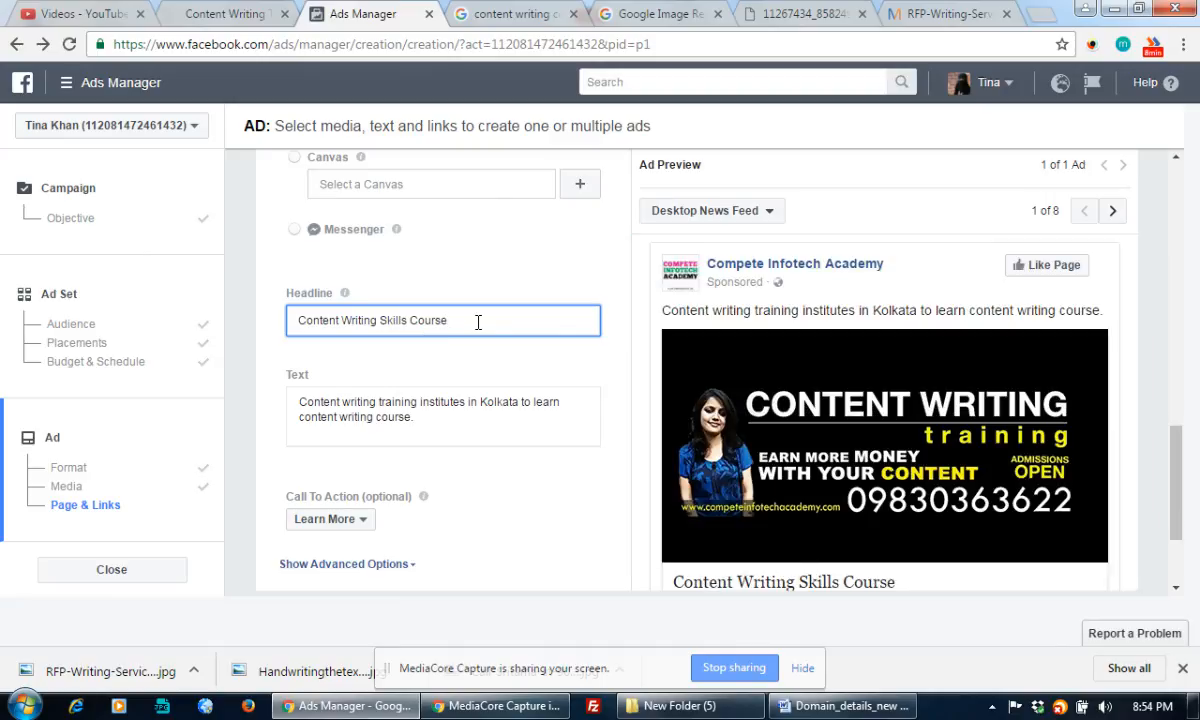
{"action": "type", "text": "- Get 50"}
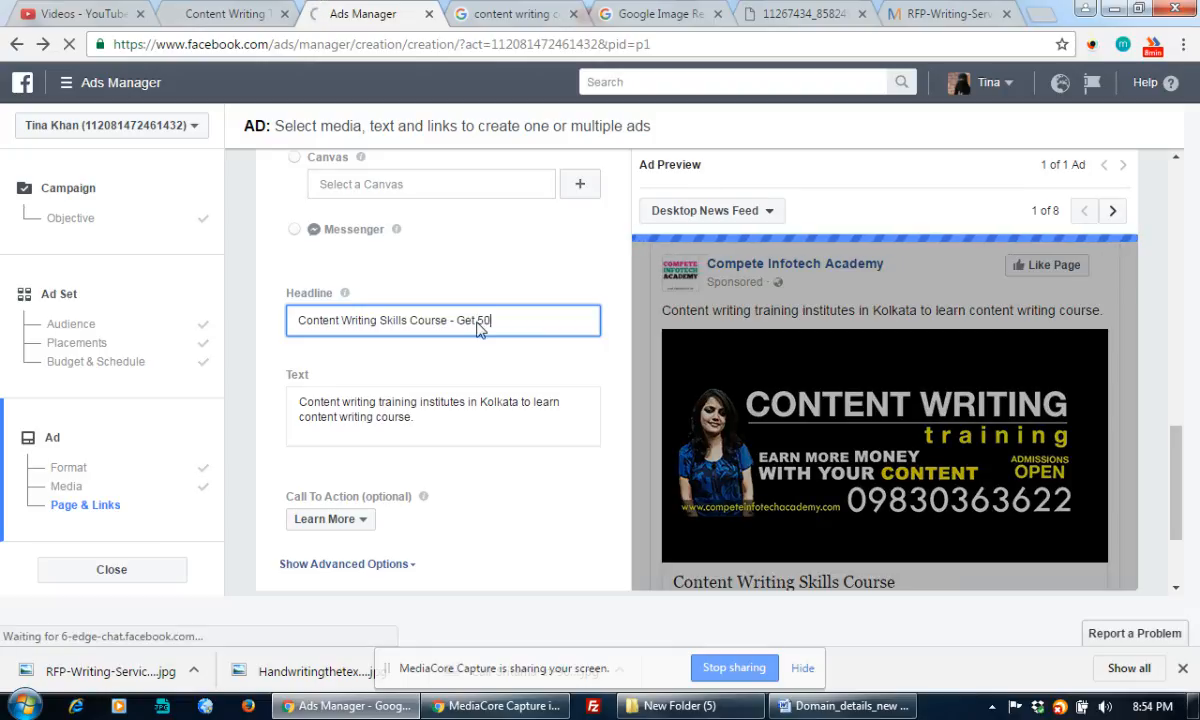
{"action": "type", "text": "% OFF"}
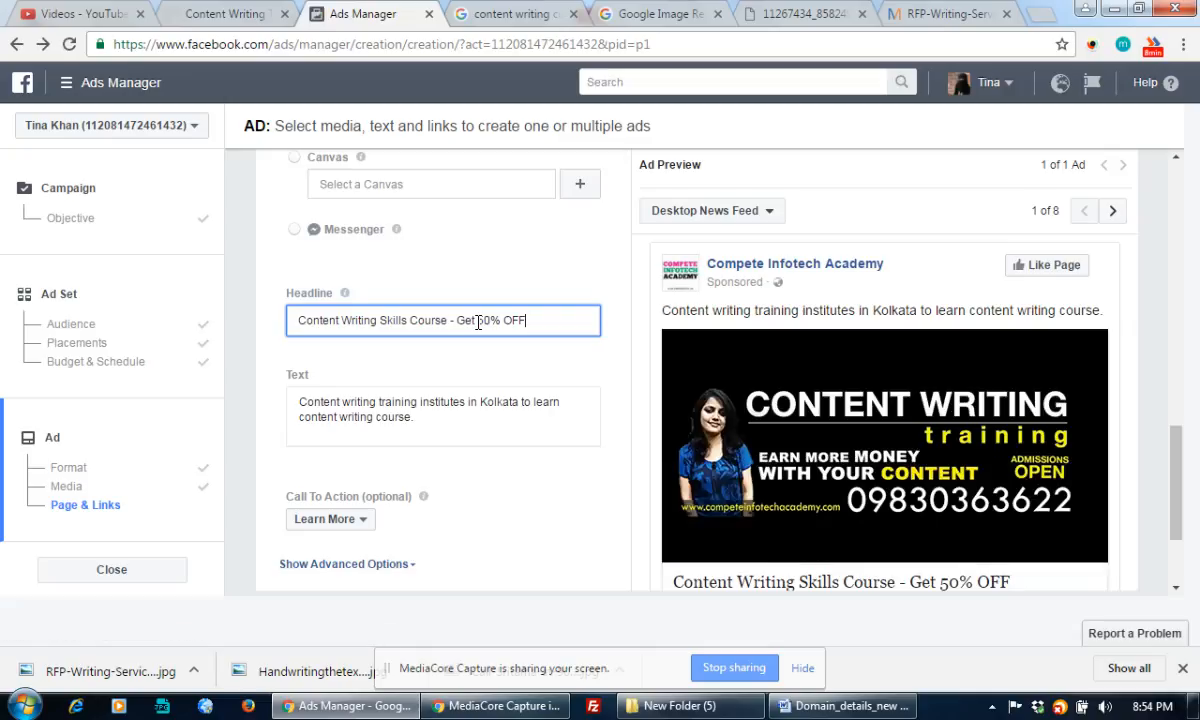
{"action": "type", "text": "& FREE"}
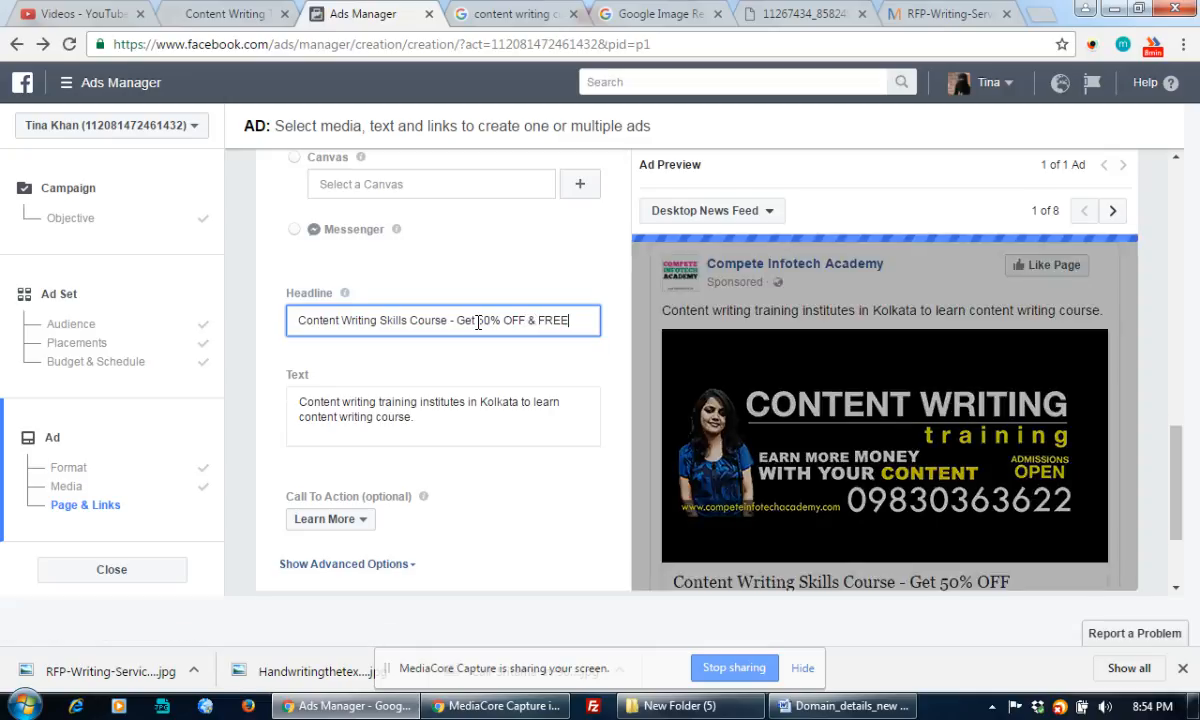
{"action": "type", "text": " DEmo Class"}
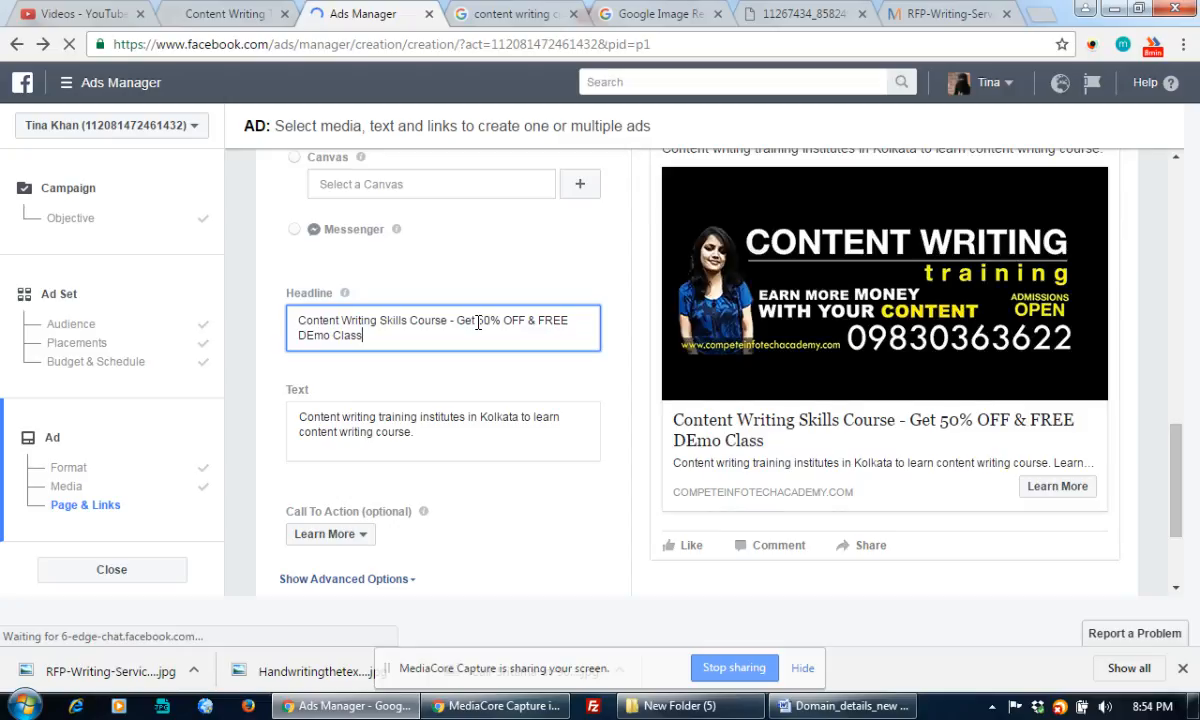
Correct 'DEmo' to 'Demo' and append 'from 15+Years Exp Mentors' to the headline
{"action": "left_click_drag", "start_coordinate": [305, 334], "coordinate": [313, 334]}
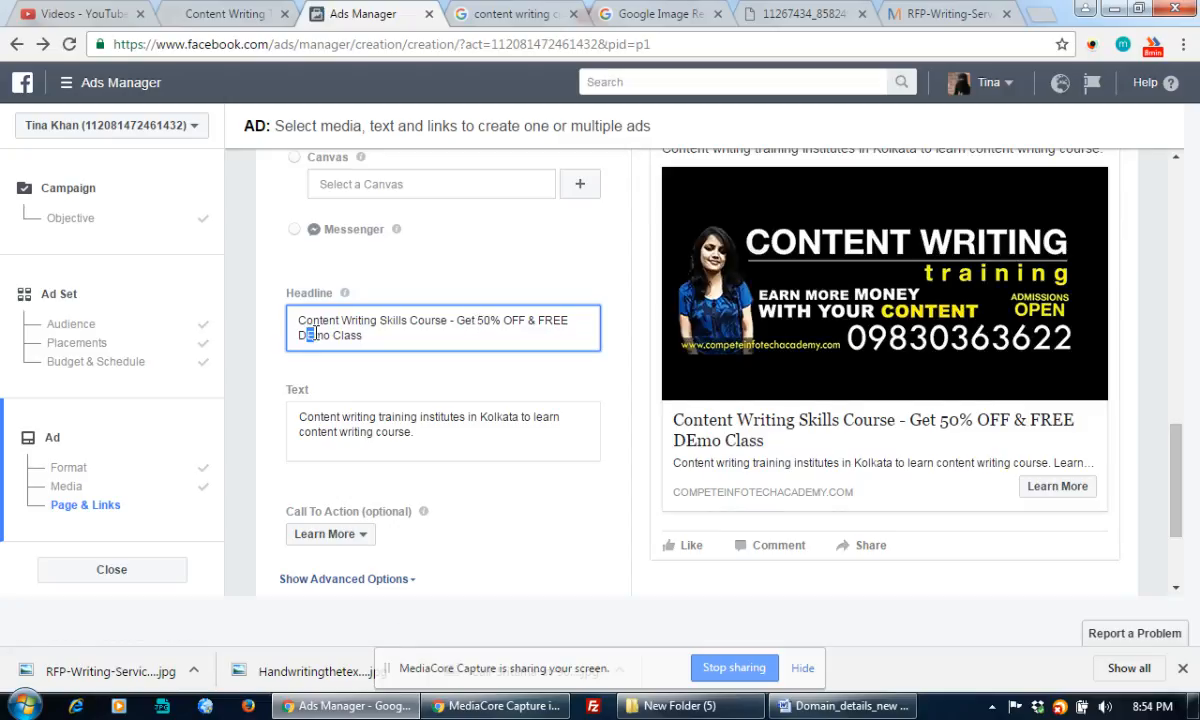
{"action": "type", "text": "e"}
{"action": "left_click", "coordinate": [377, 337]}
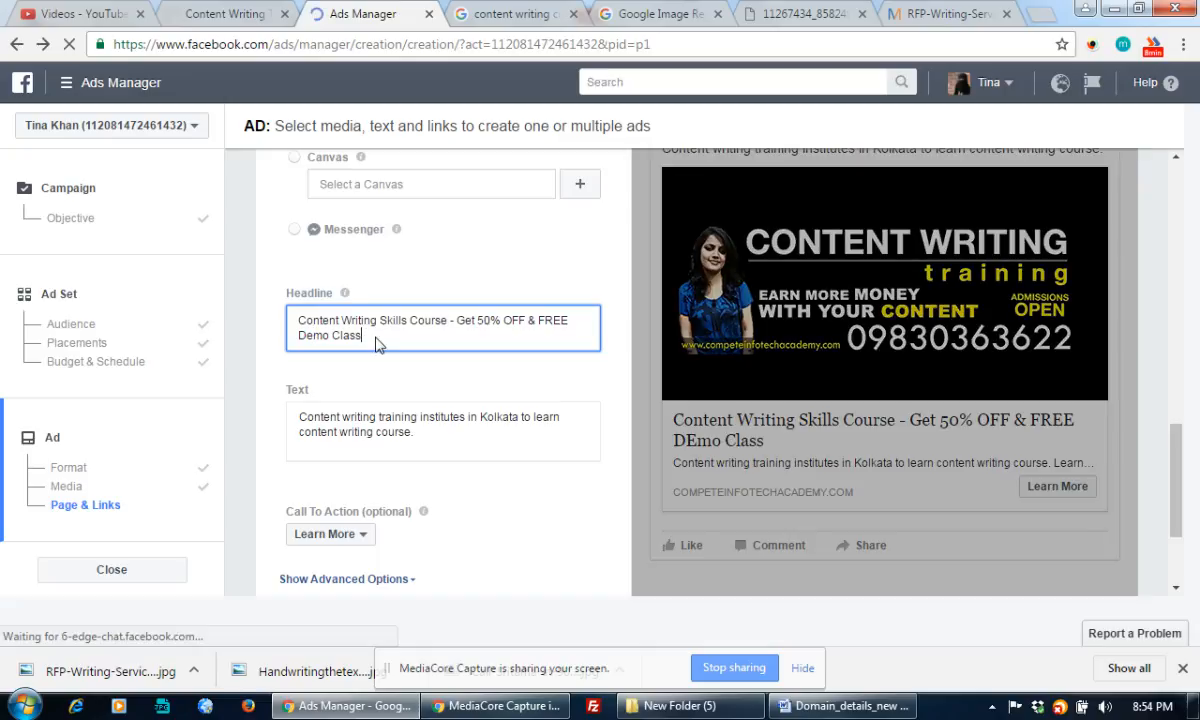
{"action": "type", "text": "from"}
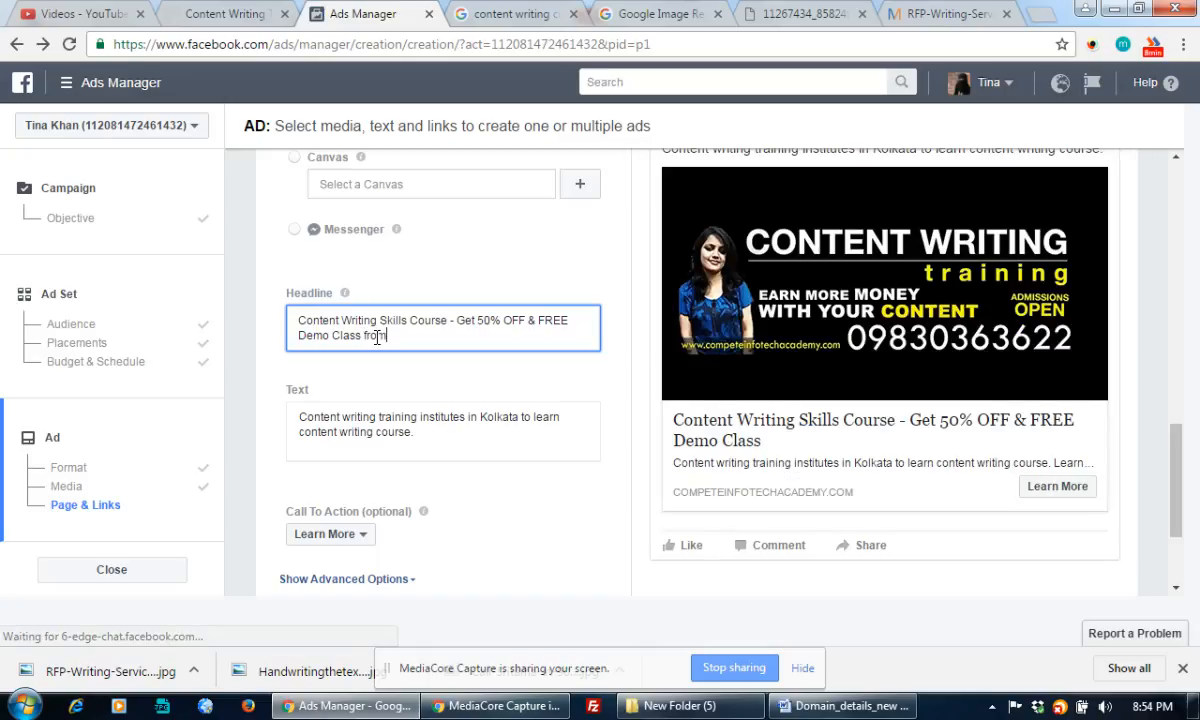
{"action": "type", "text": " 15+"}
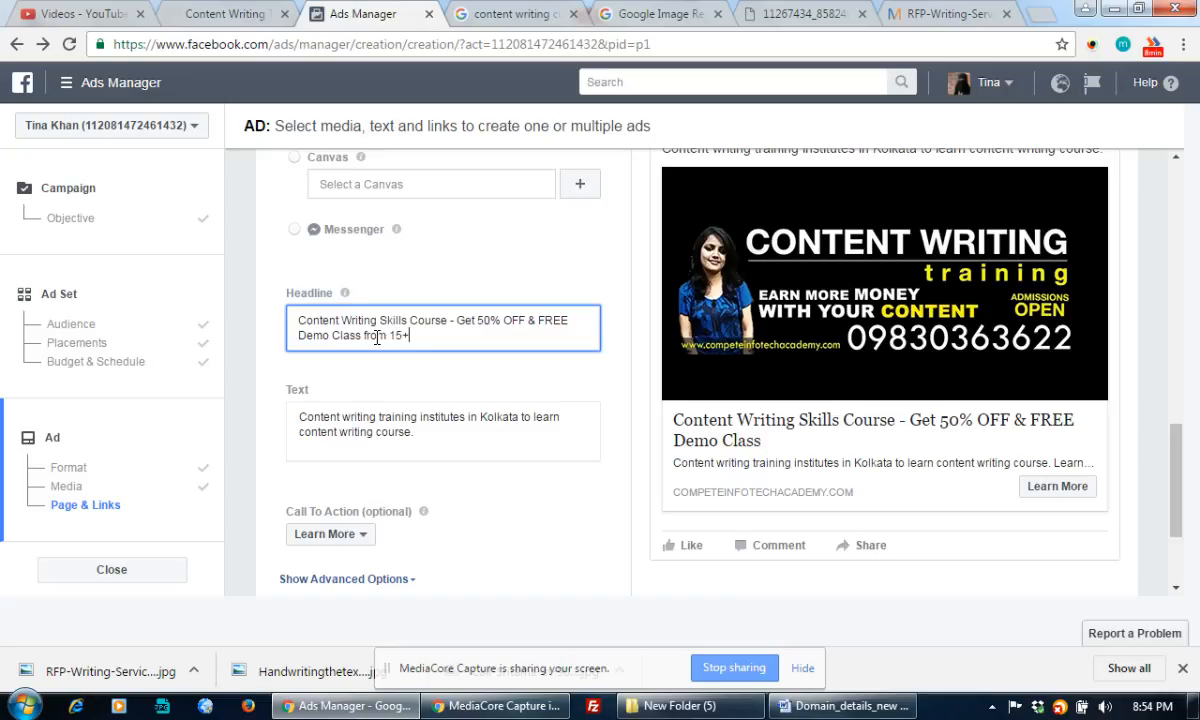
{"action": "type", "text": "Years oD"}
{"action": "key", "text": "BackSpace"}
{"action": "key", "text": "BackSpace"}
{"action": "type", "text": "Exp"}
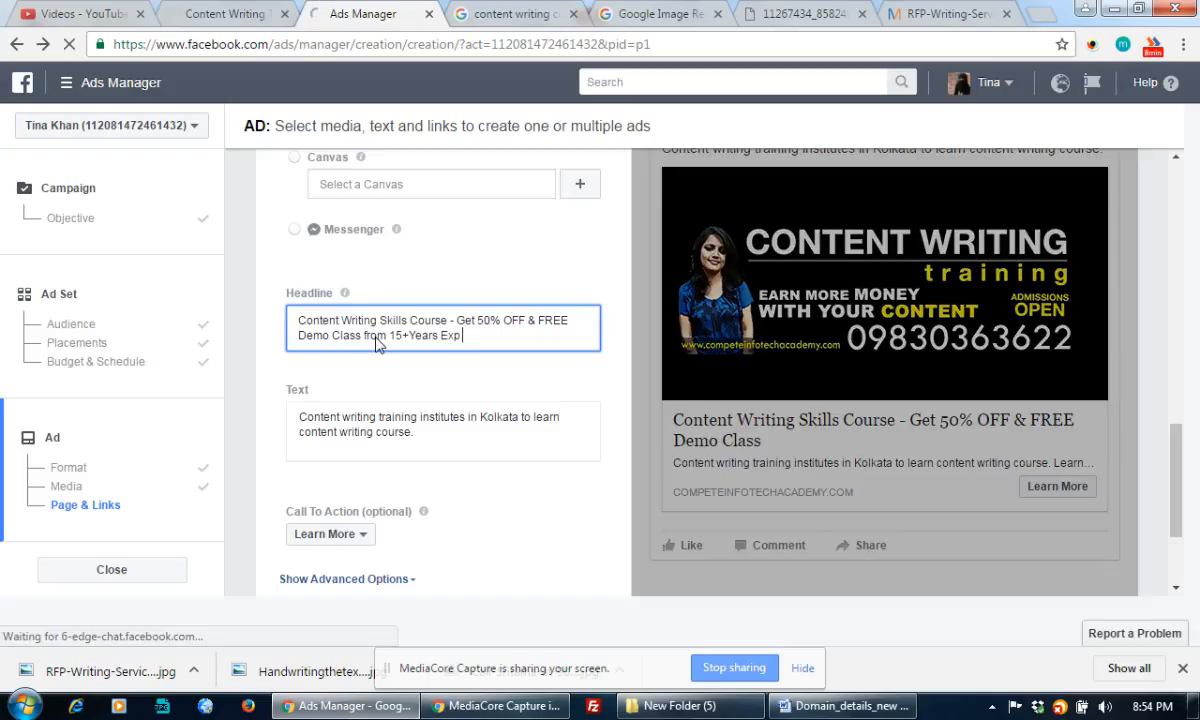
{"action": "type", "text": " Men"}
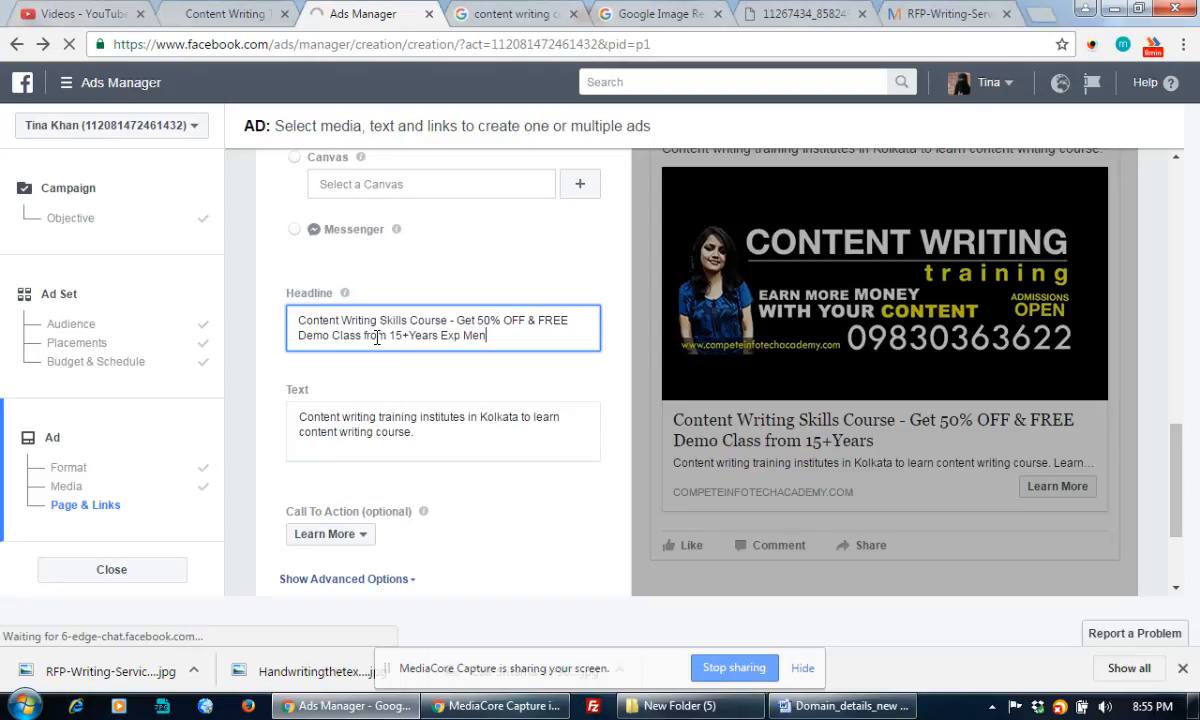
{"action": "type", "text": "tors."}
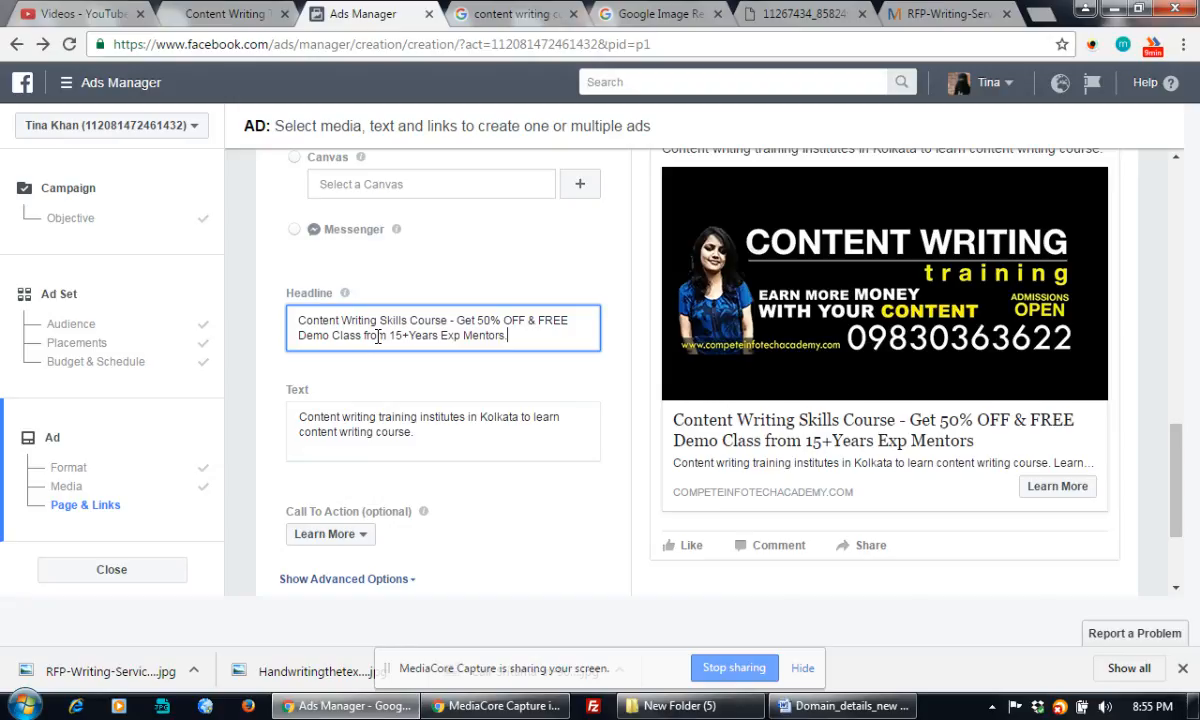
{"action": "left_click", "coordinate": [424, 396]}
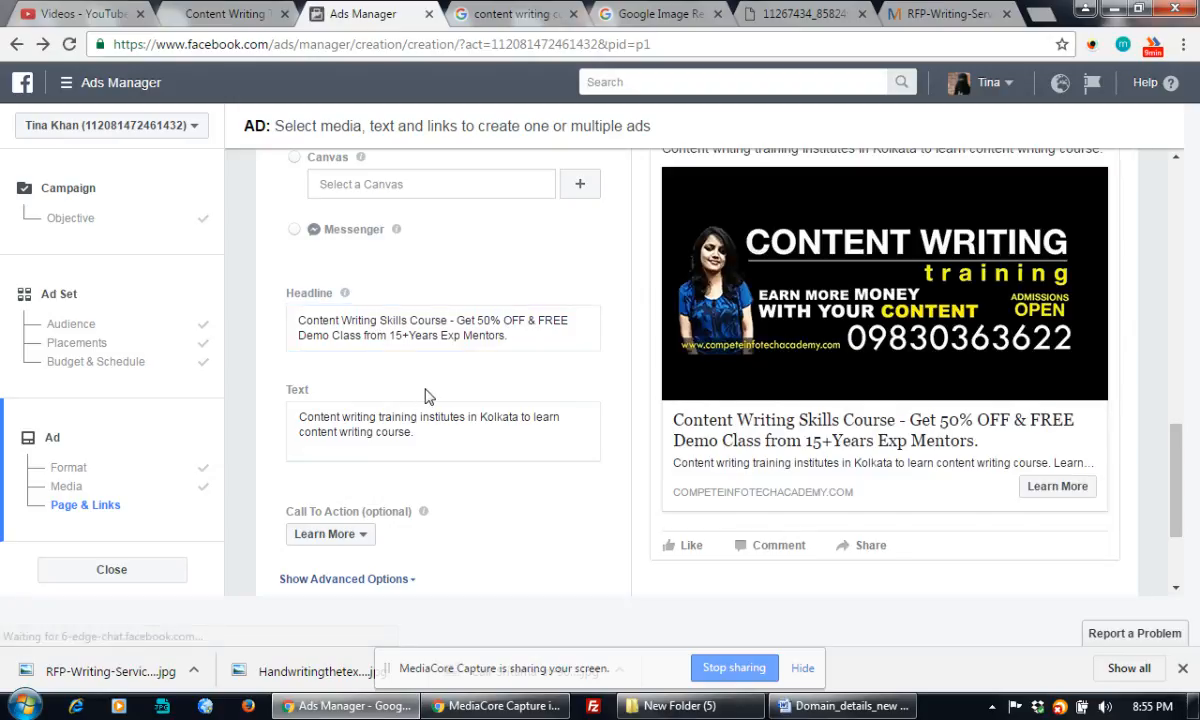
Prefix the ad's body text with 'Call' followed by the contact's name
{"action": "left_click", "coordinate": [374, 417]}
{"action": "left_click_drag", "start_coordinate": [446, 430], "coordinate": [295, 416]}
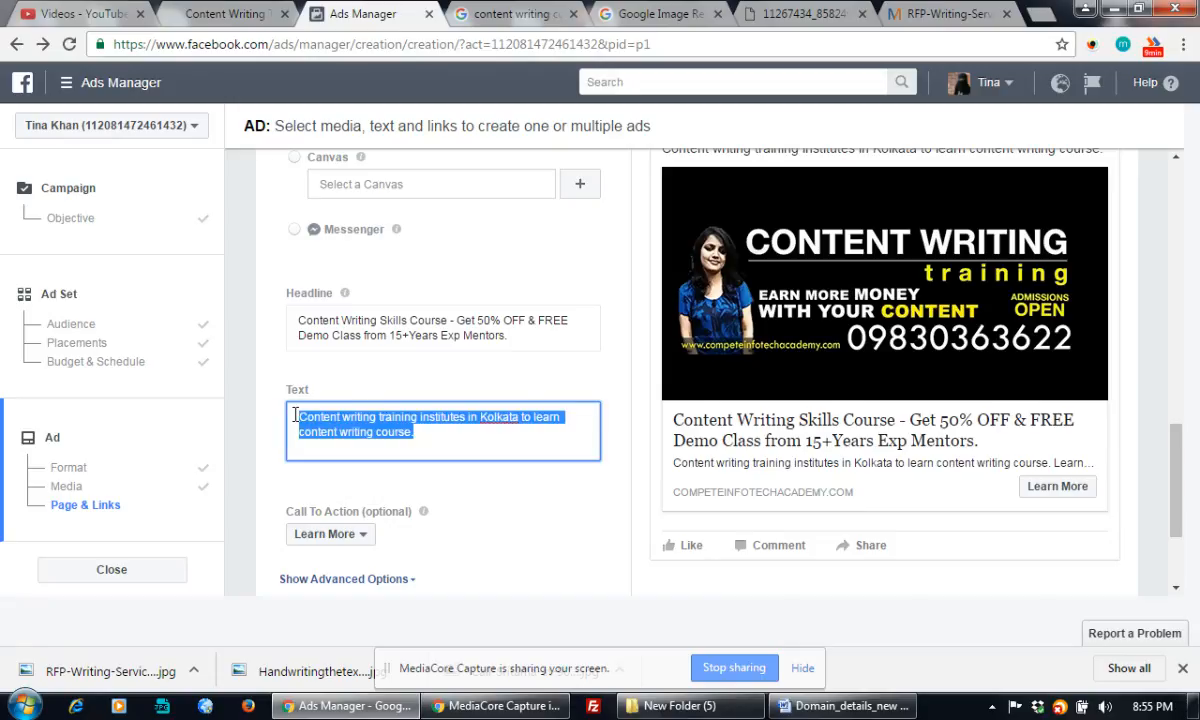
{"action": "left_click", "coordinate": [433, 432]}
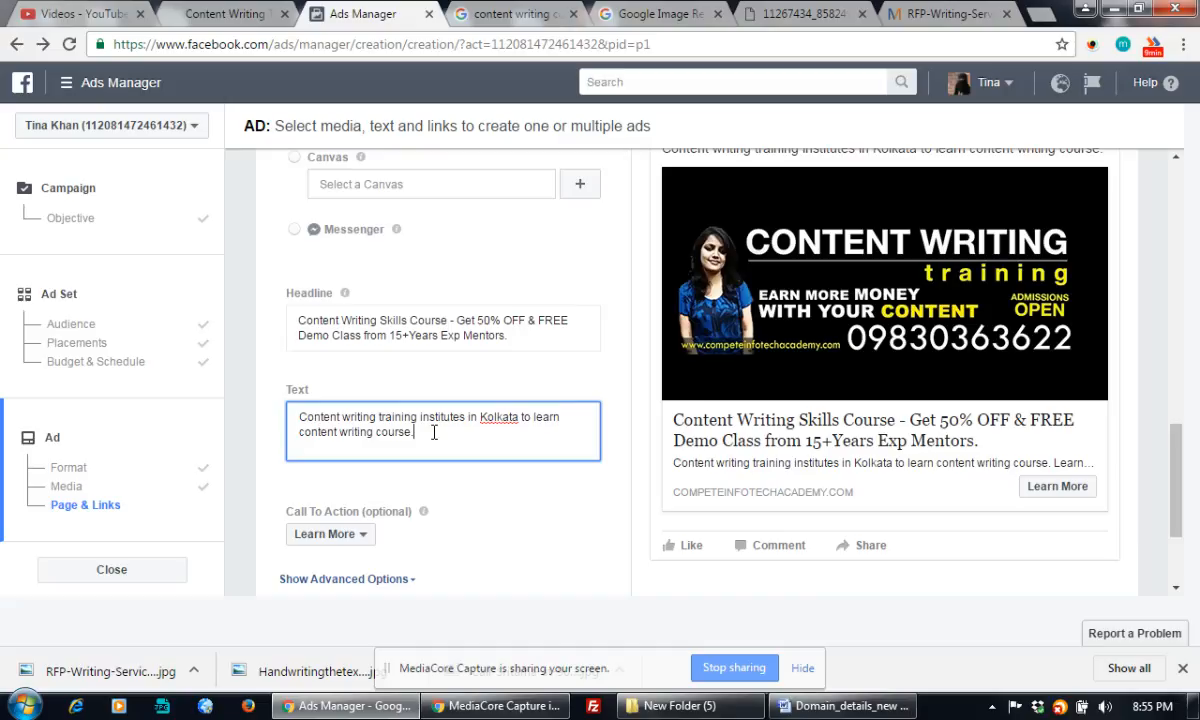
{"action": "left_click", "coordinate": [300, 417]}
{"action": "type", "text": "Call"}
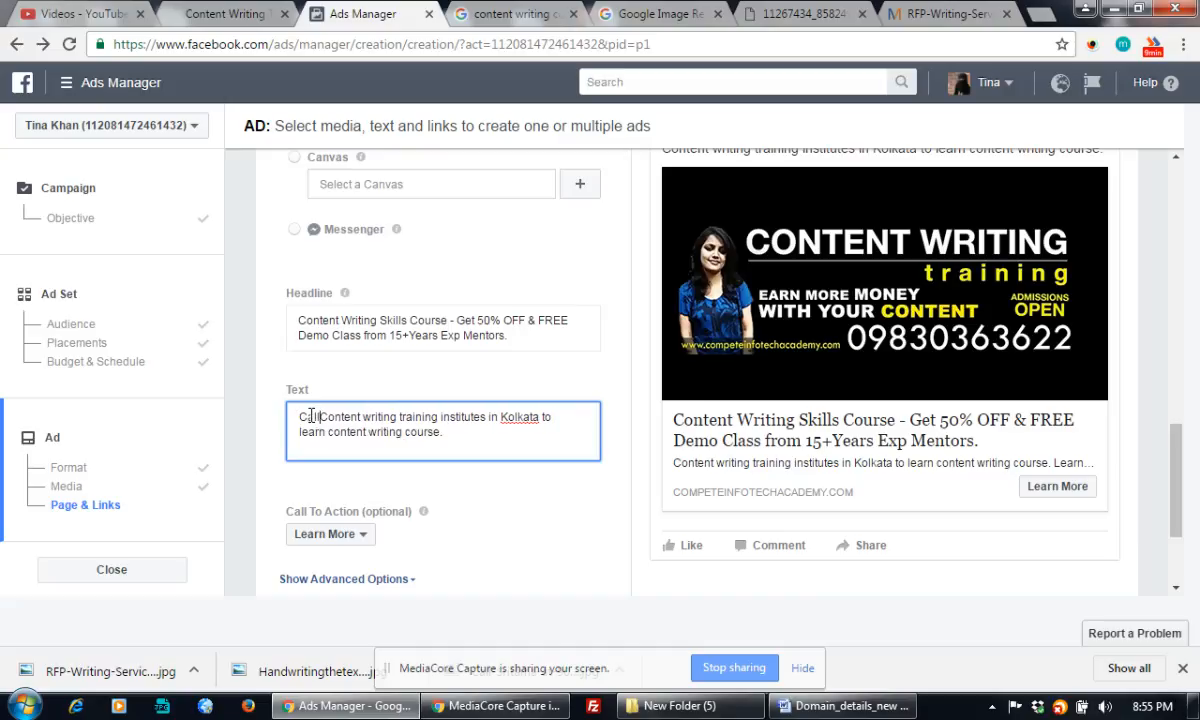
{"action": "type", "text": " NISHA"}
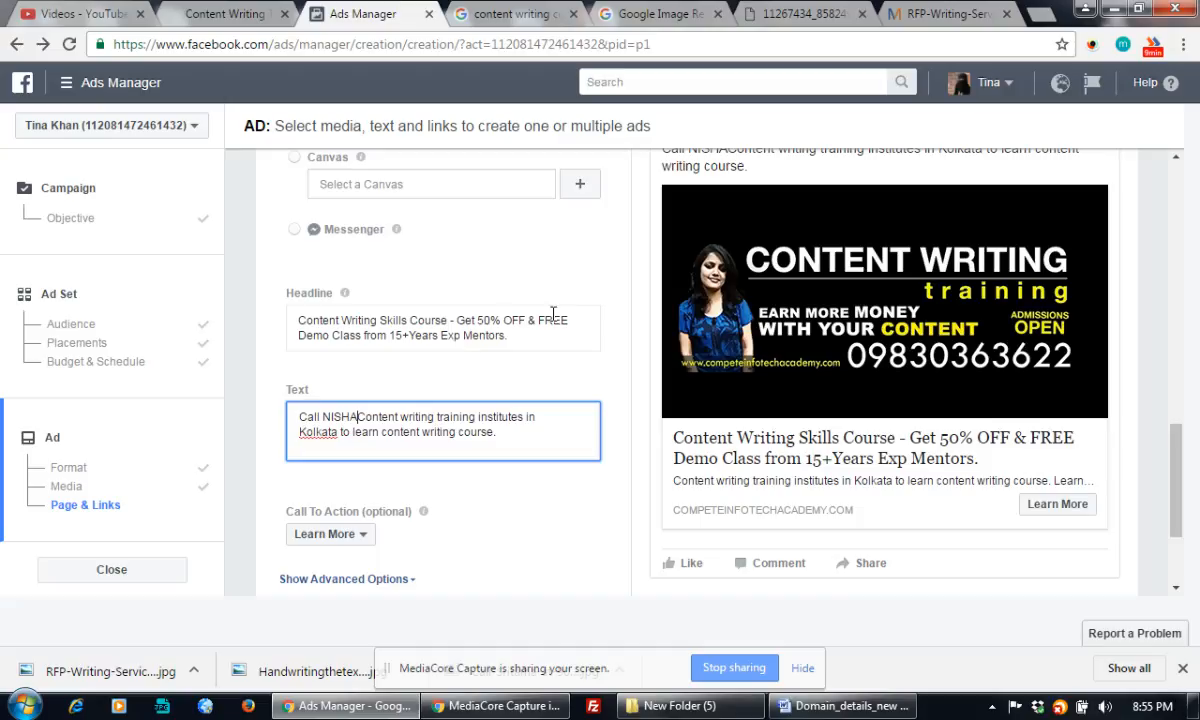
{"action": "left_click_drag", "start_coordinate": [364, 336], "coordinate": [517, 336]}
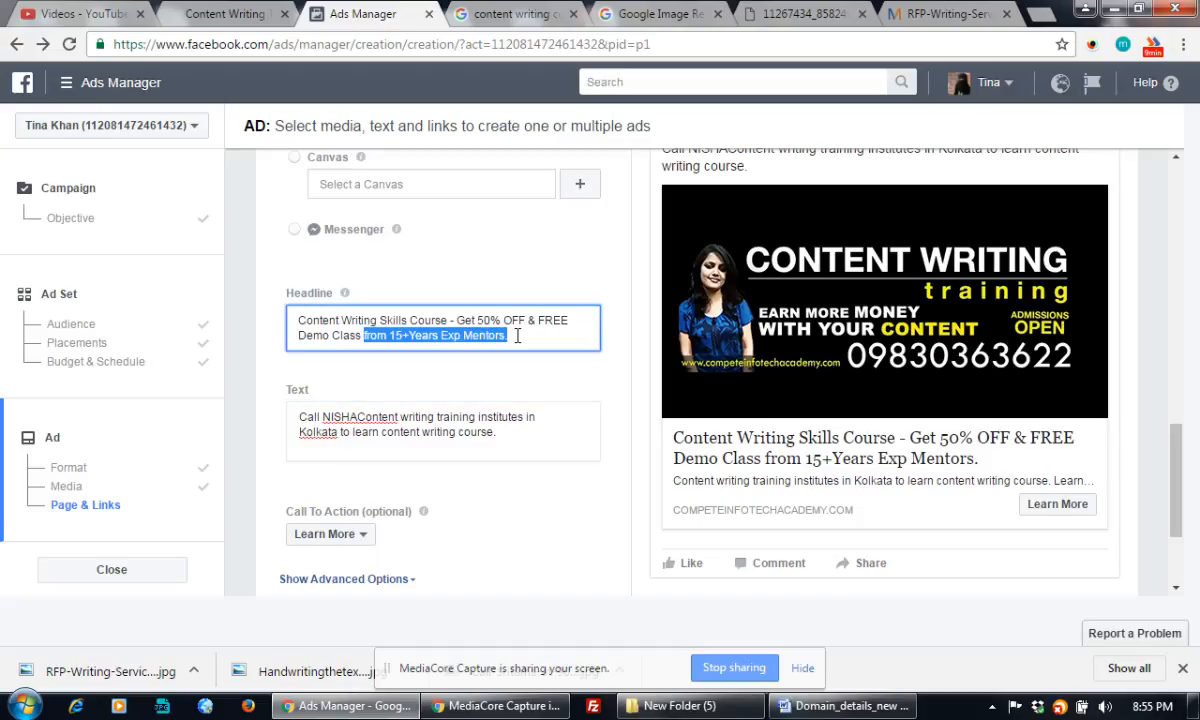
End the headline with '- Call <contact's name> Now' and the contact's phone number, removing the extra dash
{"action": "type", "text": "- Call N"}
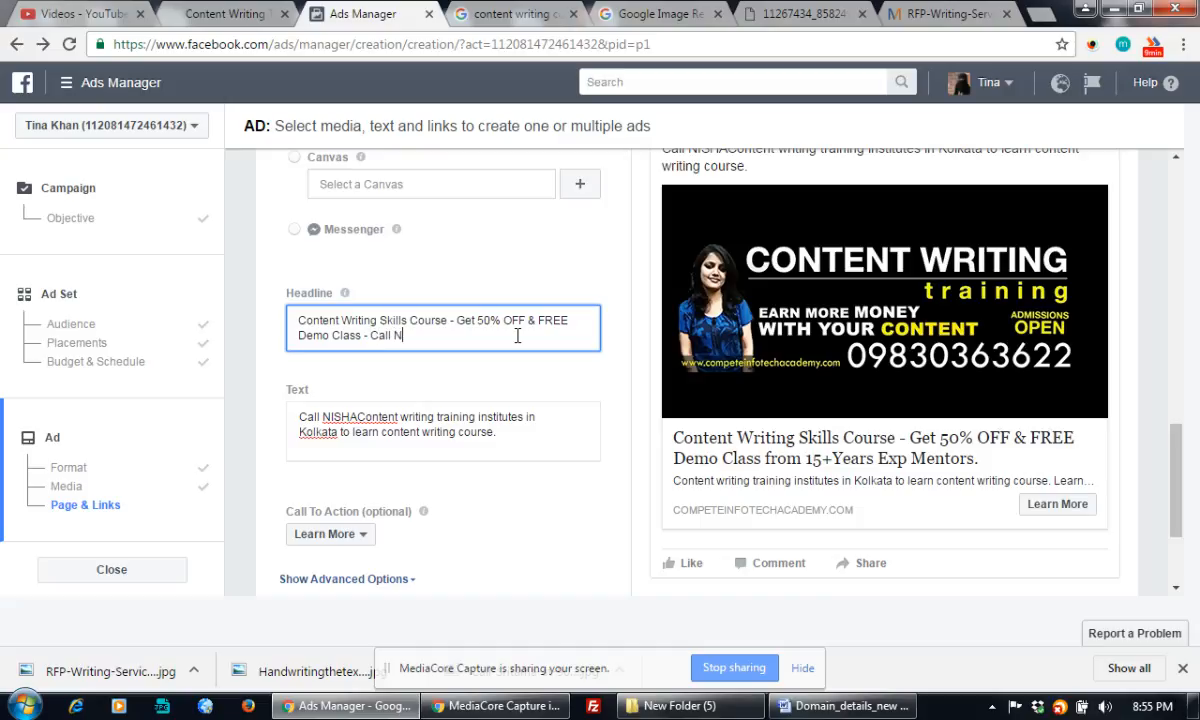
{"action": "type", "text": "ISHA Now "}
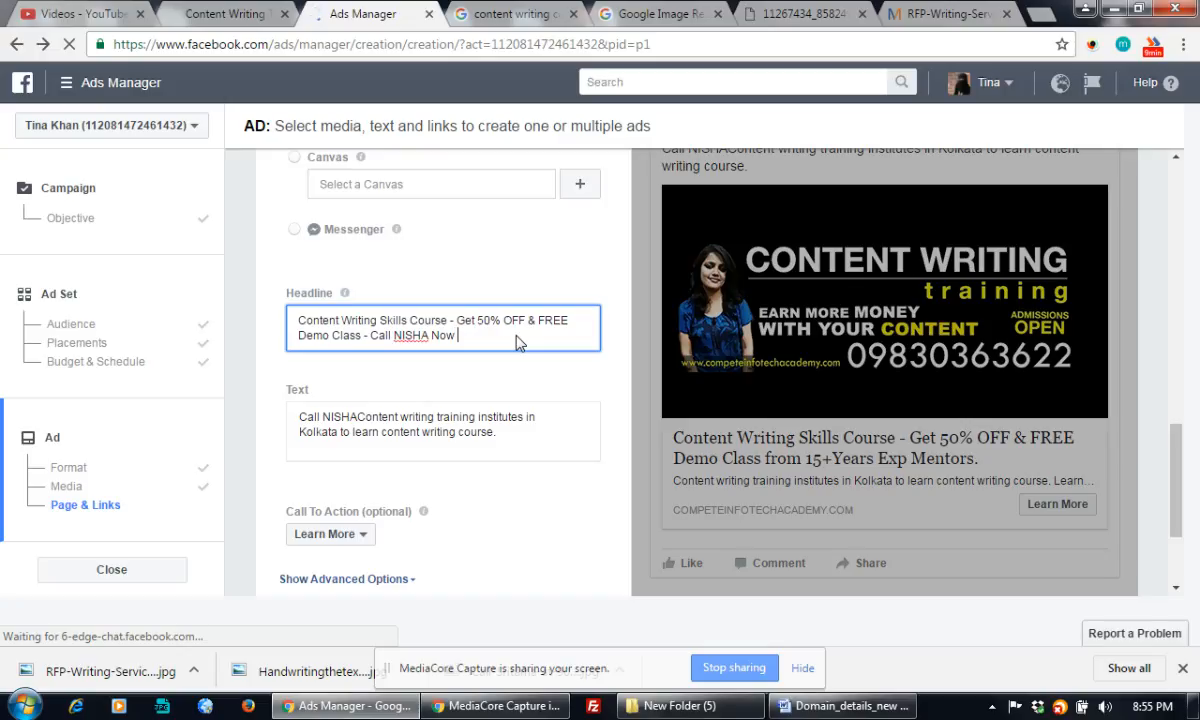
{"action": "type", "text": "- "}
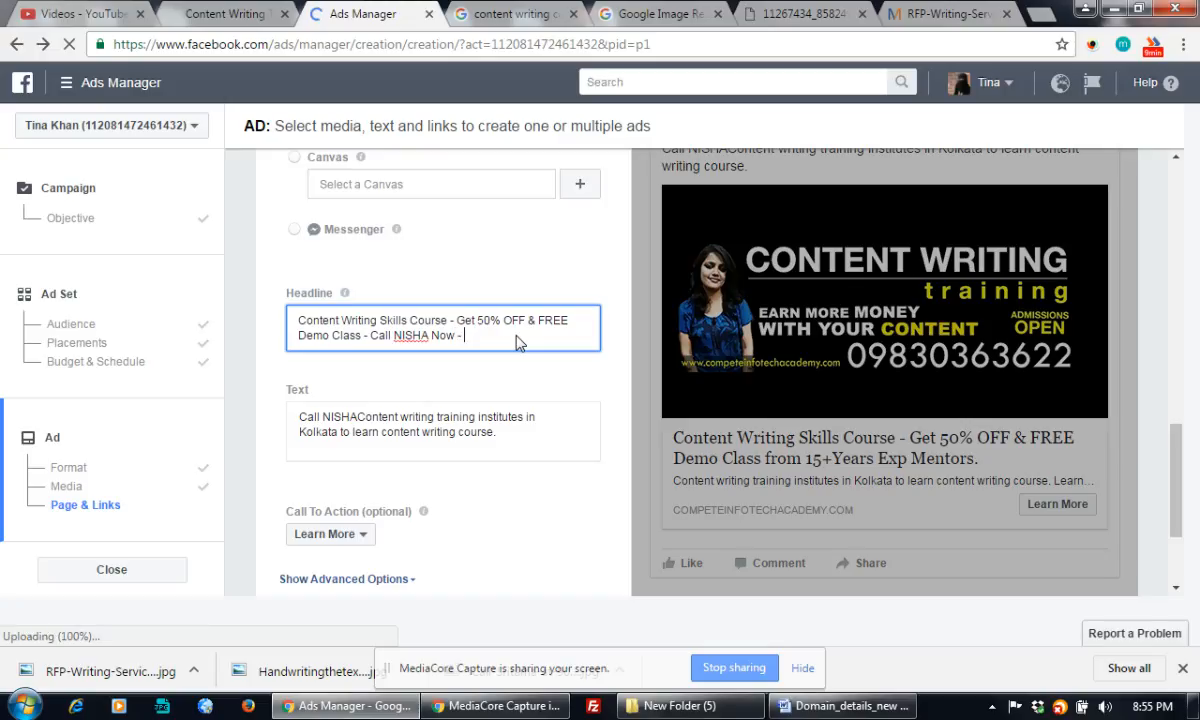
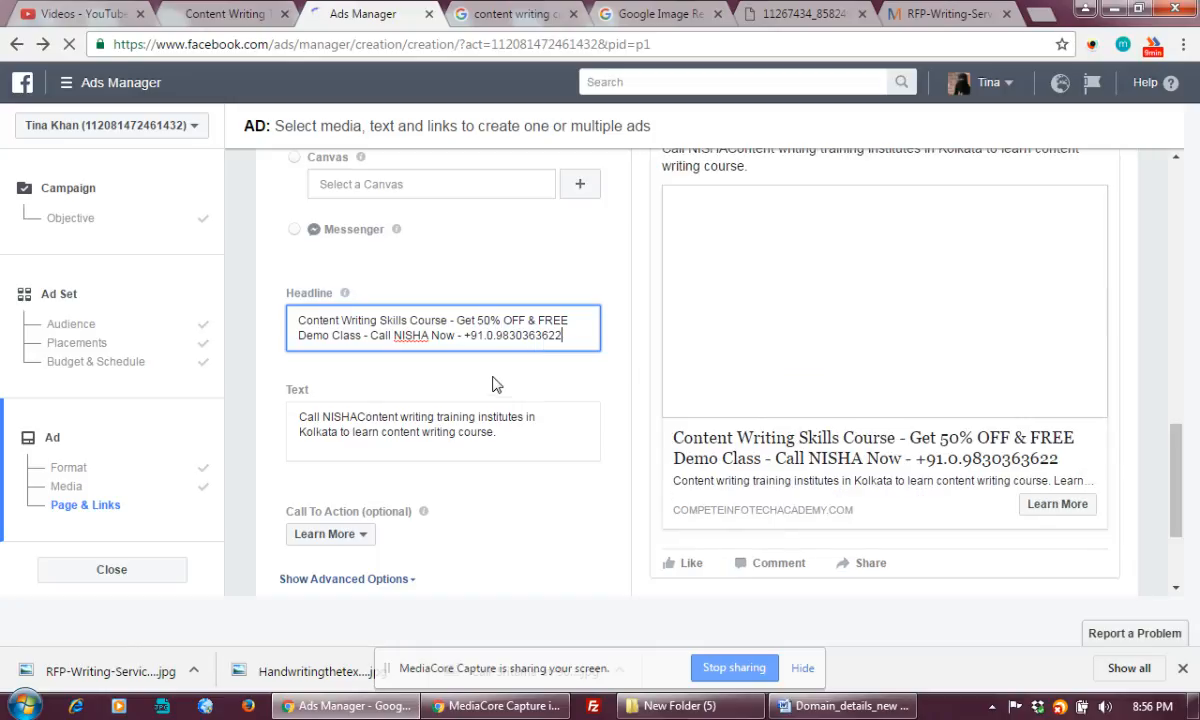
{"action": "left_click", "coordinate": [493, 385]}
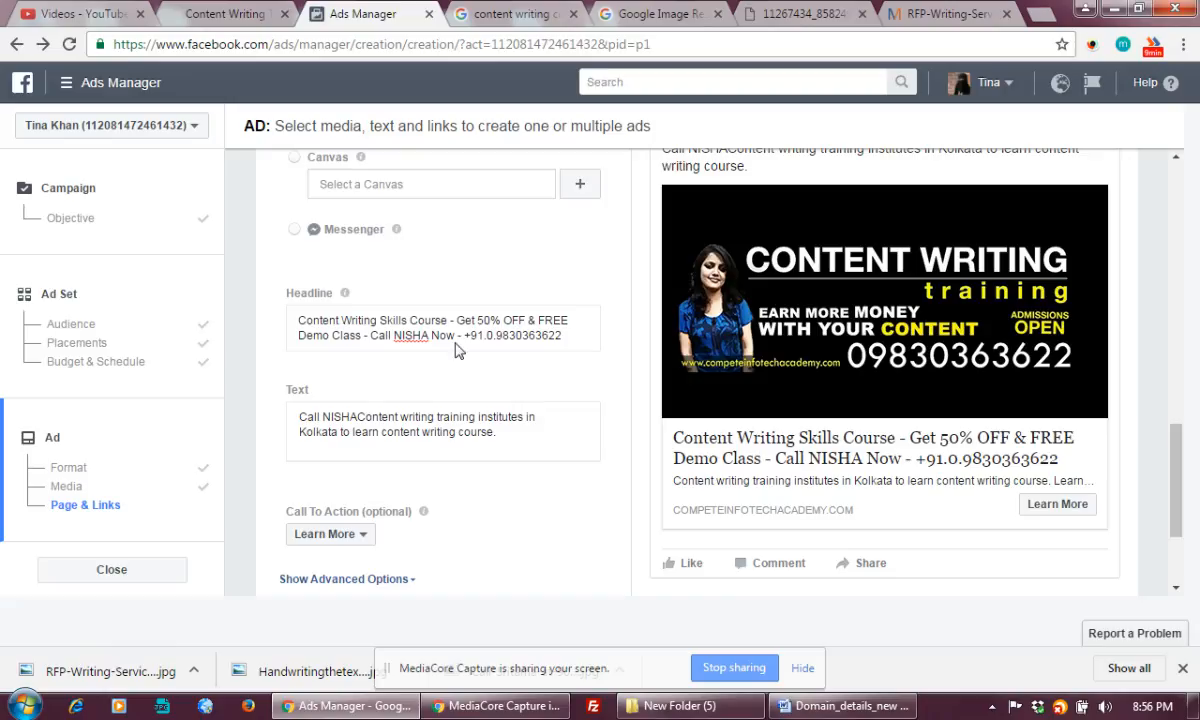
{"action": "left_click", "coordinate": [432, 330]}
{"action": "key", "text": "ctrl+a"}
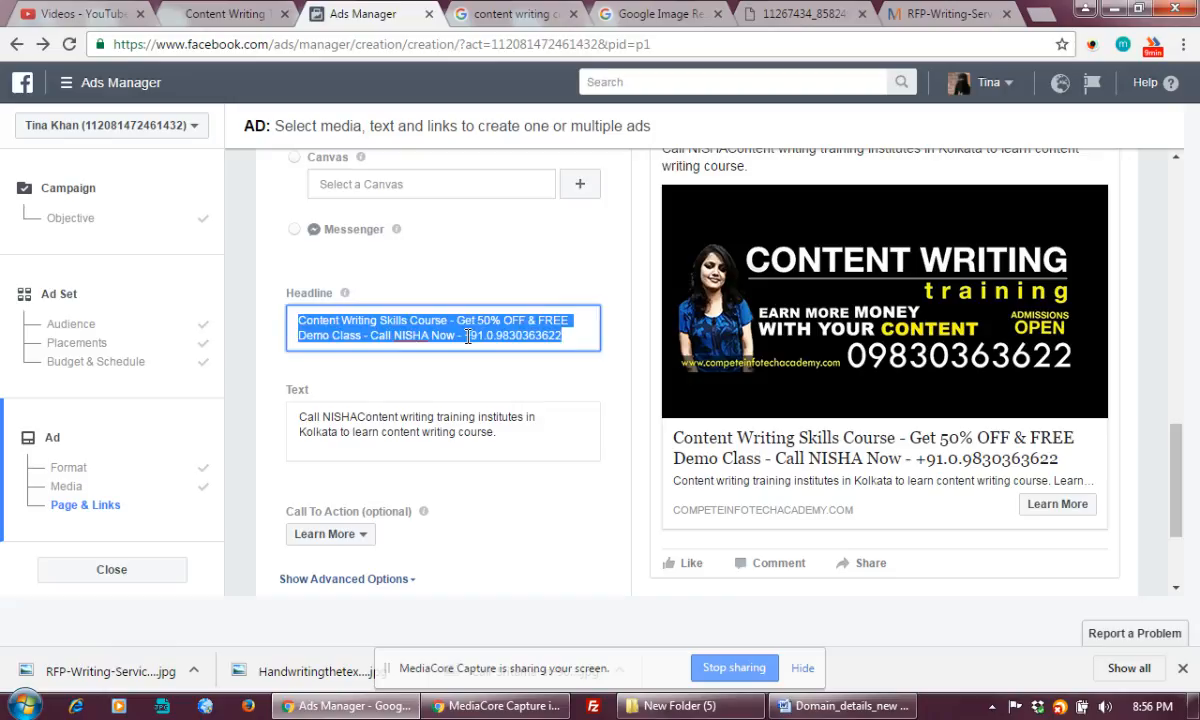
{"action": "left_click", "coordinate": [467, 337]}
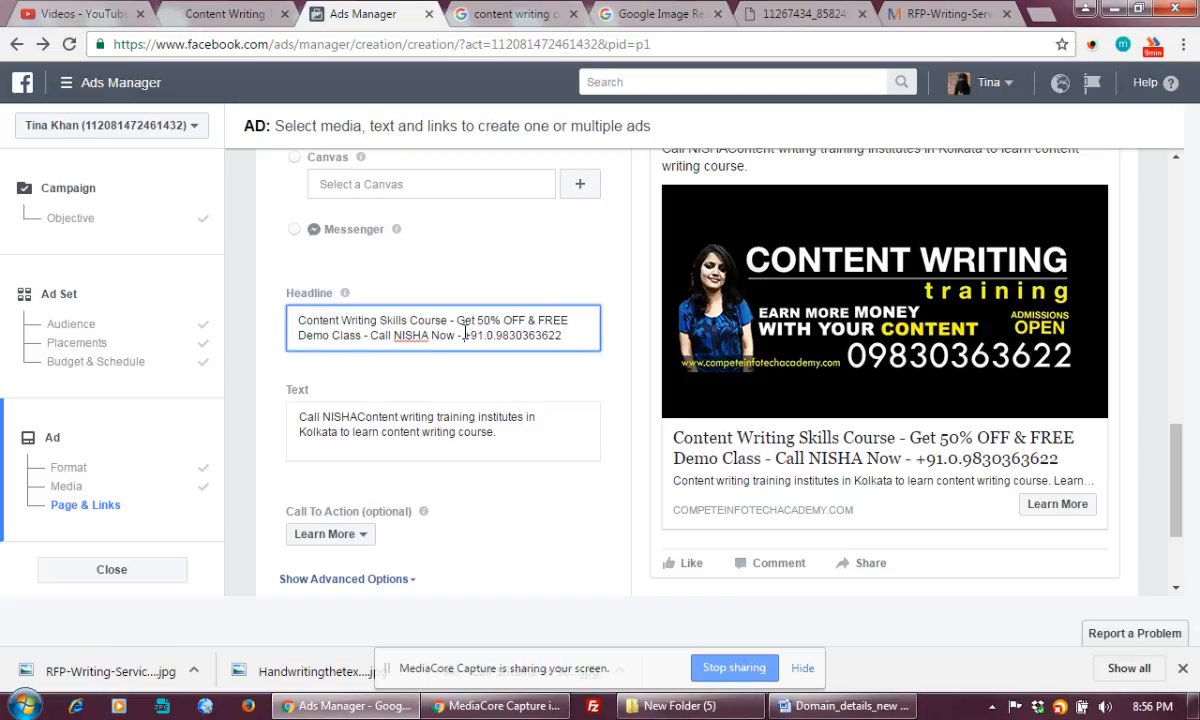
{"action": "key", "text": "BackSpace"}
{"action": "key", "text": "BackSpace"}
{"action": "key", "text": "BackSpace"}
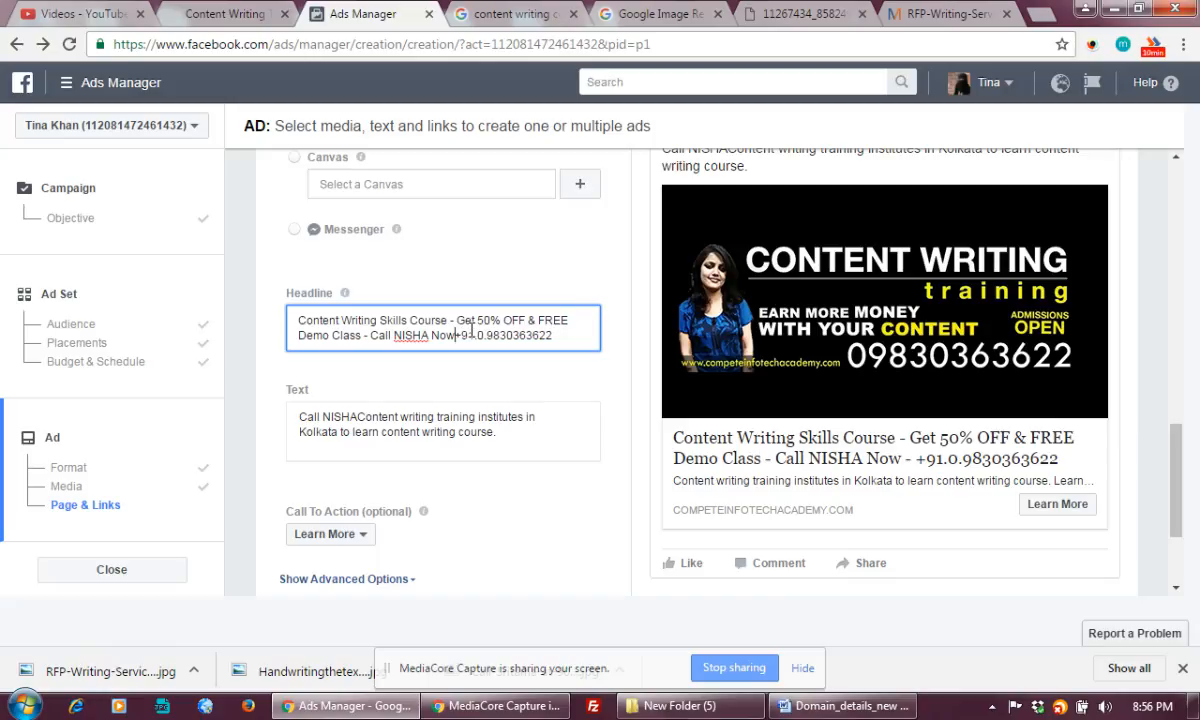
Place the caret between the contact's name and 'Content' at the body text's start
{"action": "left_click", "coordinate": [500, 431]}
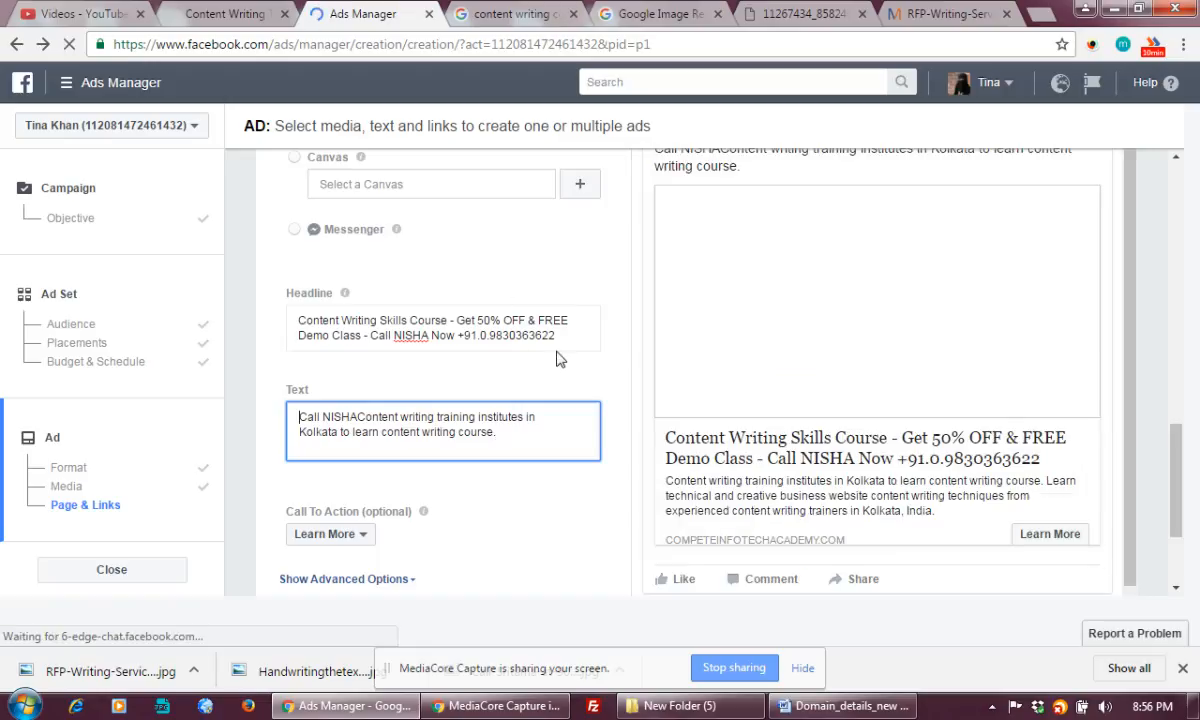
{"action": "double_click", "coordinate": [355, 418]}
{"action": "left_click", "coordinate": [356, 418]}
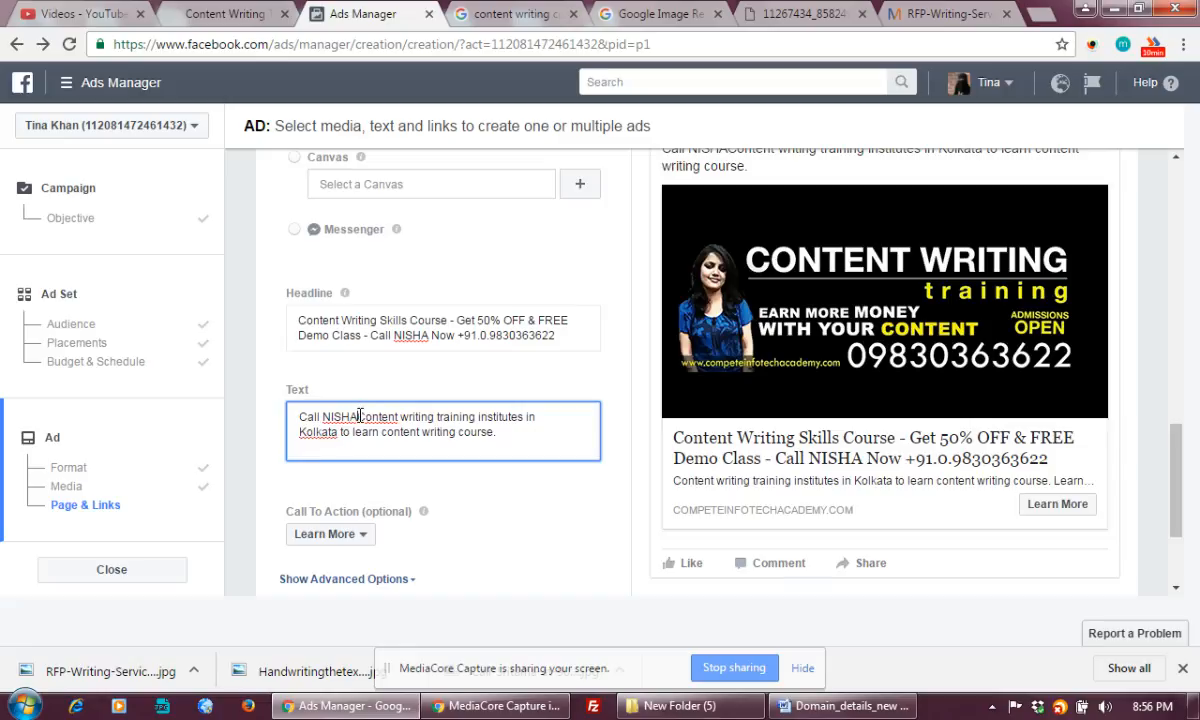
Replace the body's call prefix with 'Learn from 15Years+ Exp Mentor and Industry Experts'
{"action": "left_click_drag", "start_coordinate": [359, 416], "coordinate": [294, 413]}
{"action": "key", "text": "BackSpace"}
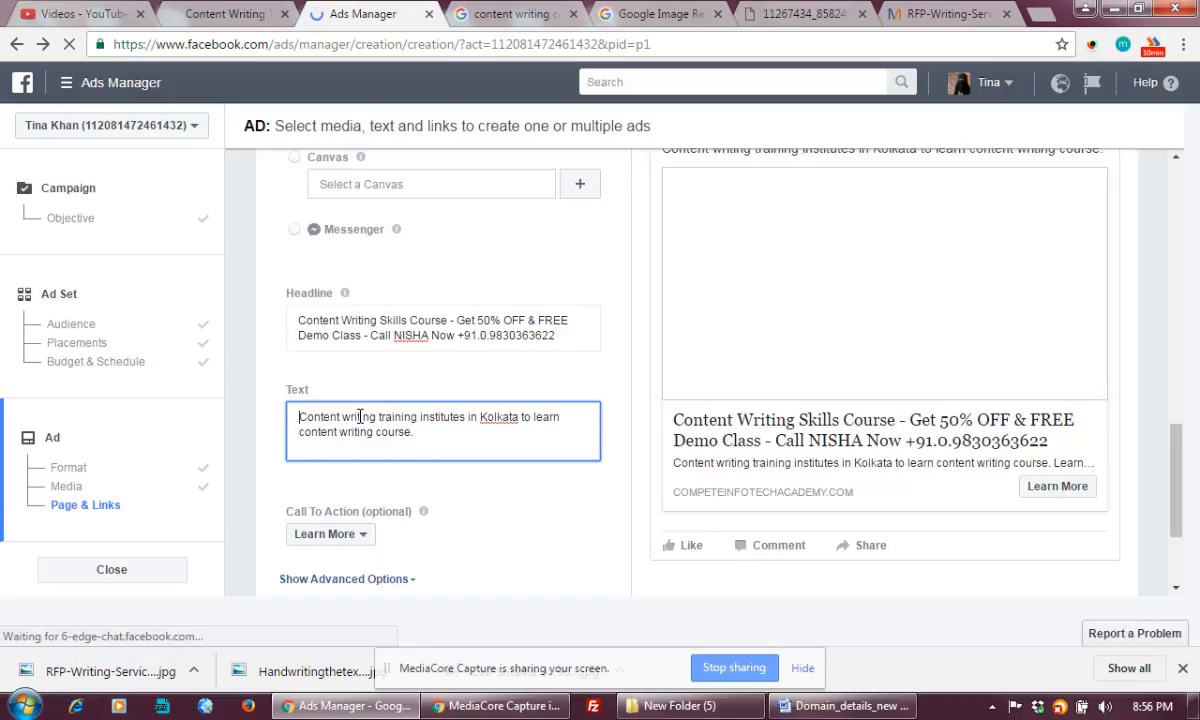
{"action": "type", "text": "L"}
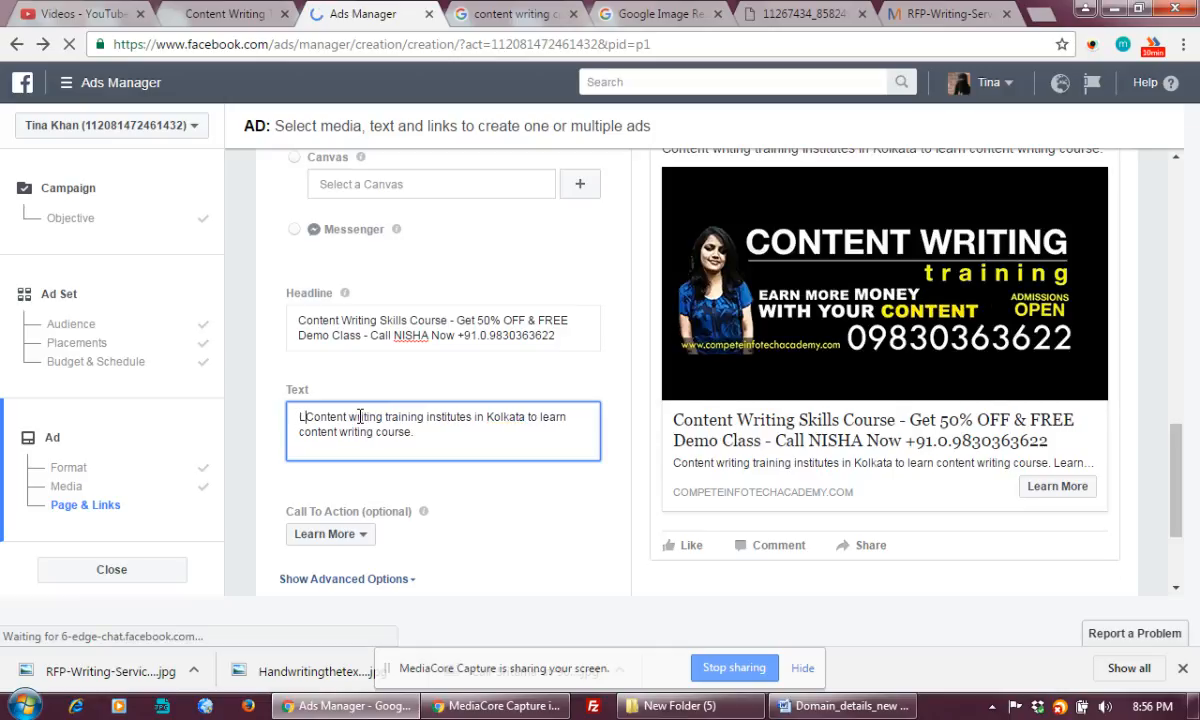
{"action": "type", "text": "earn from"}
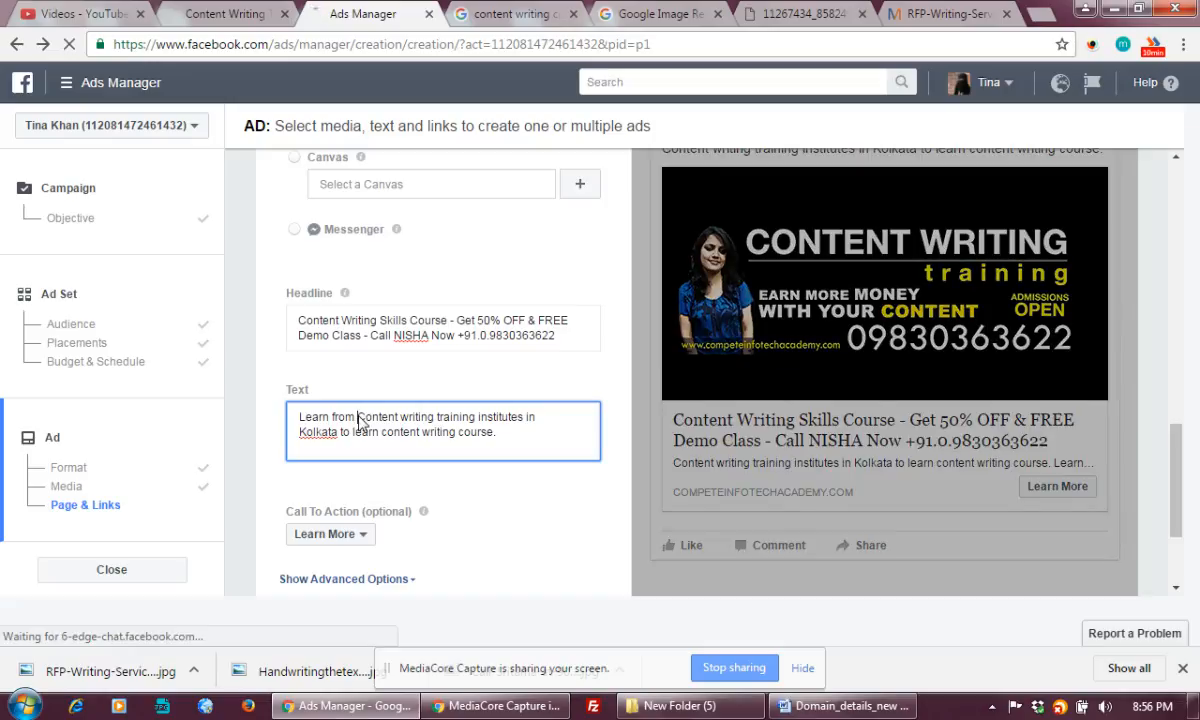
{"action": "type", "text": "5Years+"}
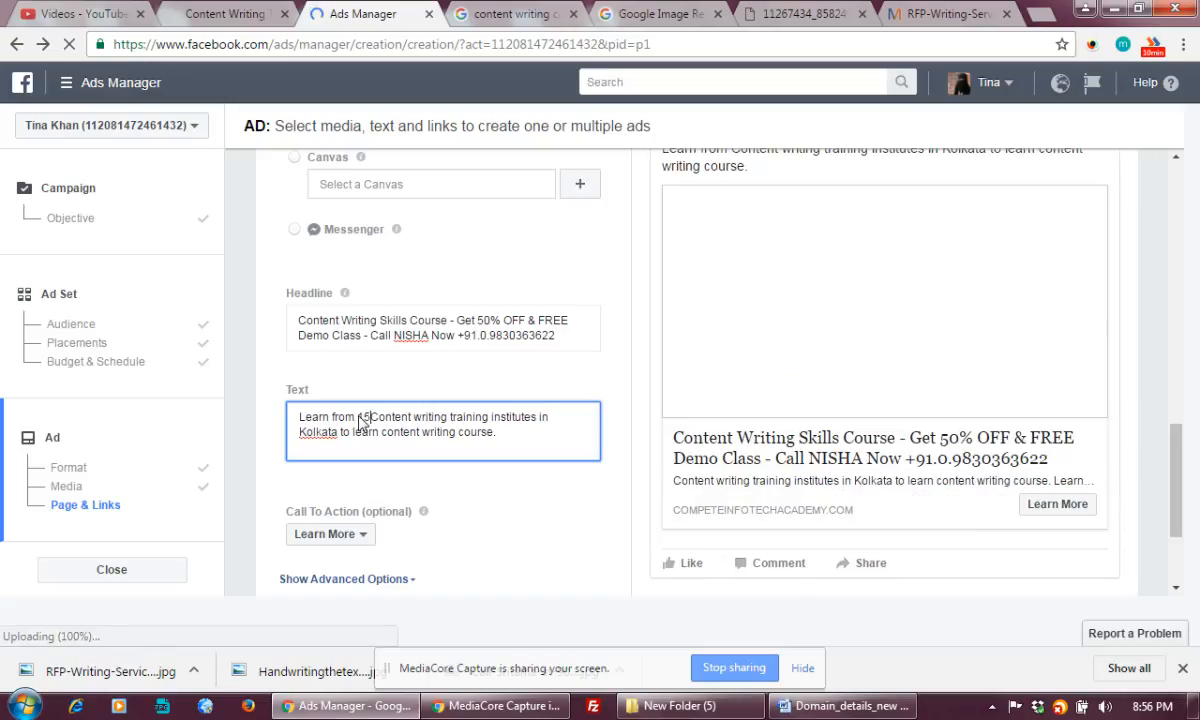
{"action": "type", "text": " Exp Men"}
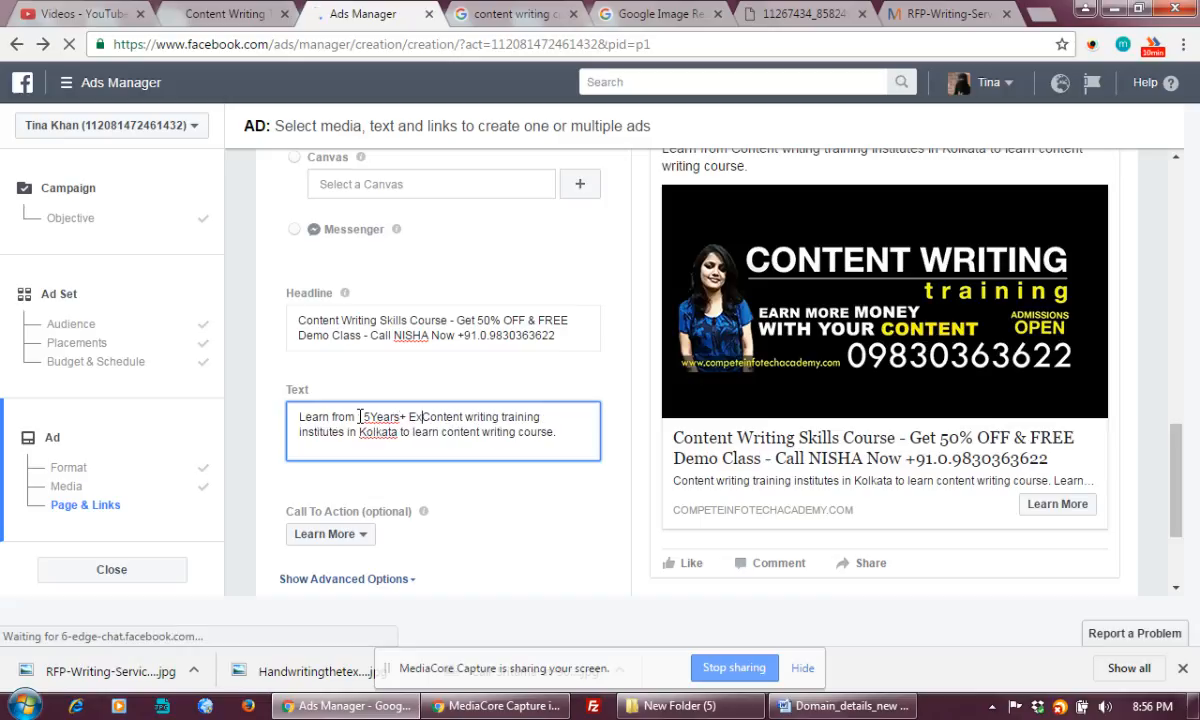
{"action": "type", "text": "tor"}
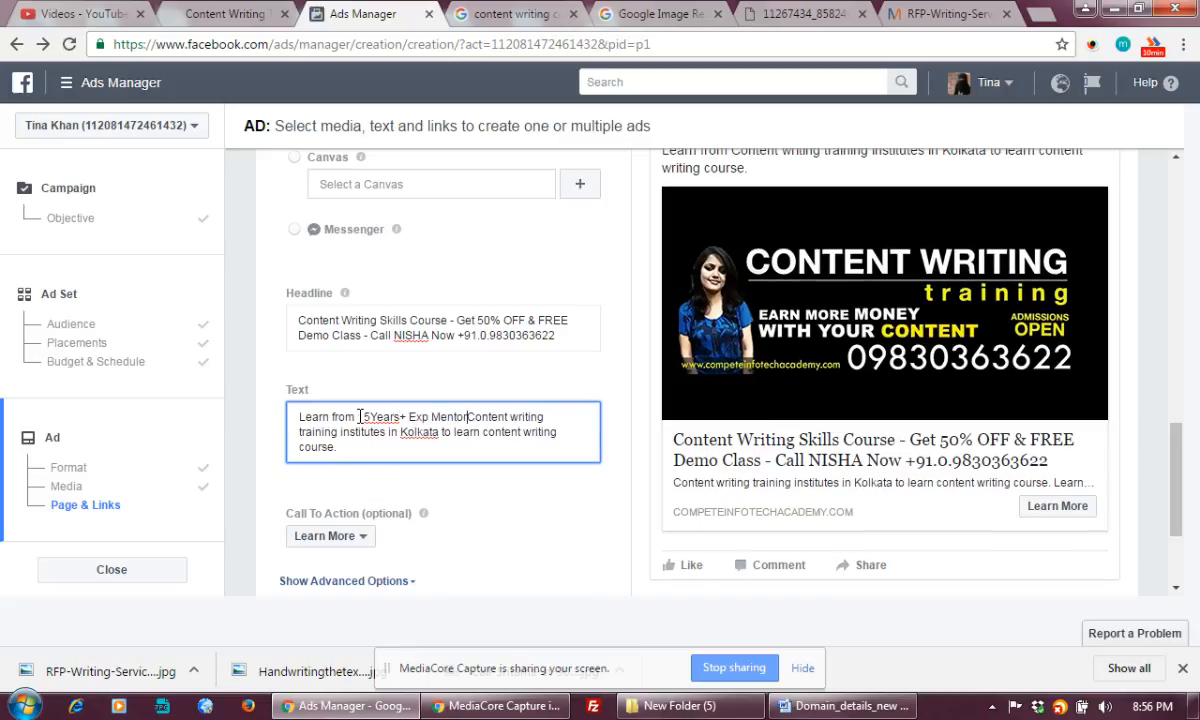
{"action": "type", "text": " and Industry Exper"}
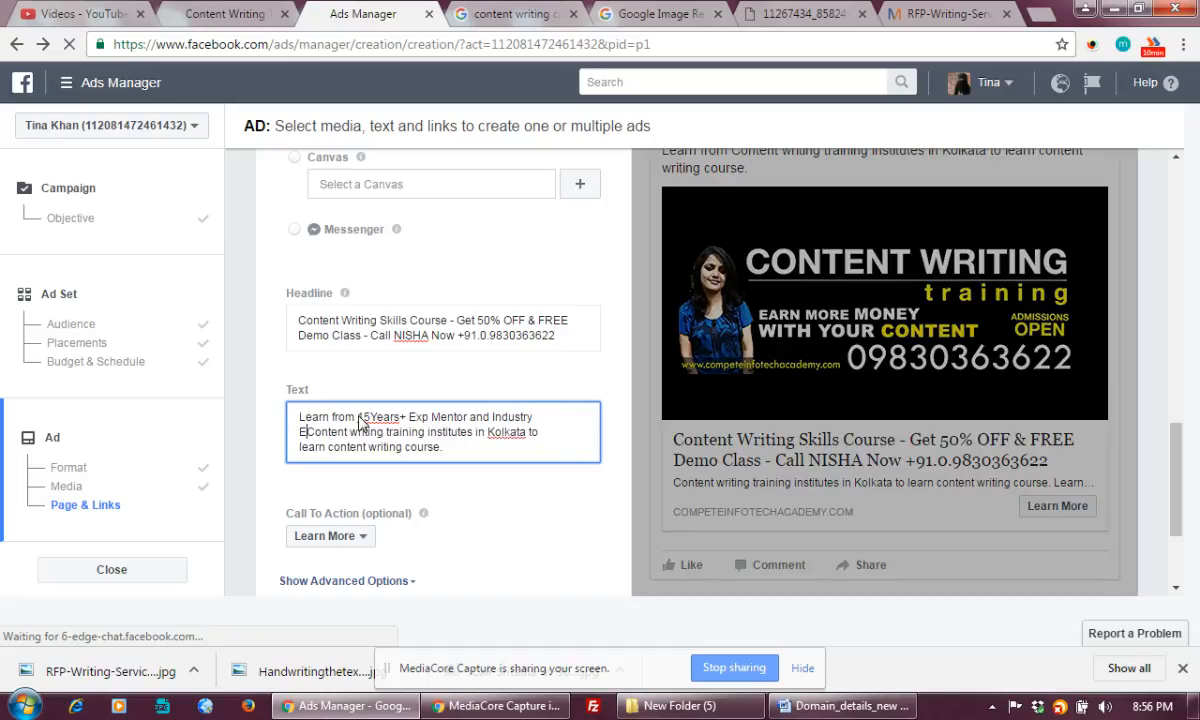
{"action": "type", "text": "ts"}
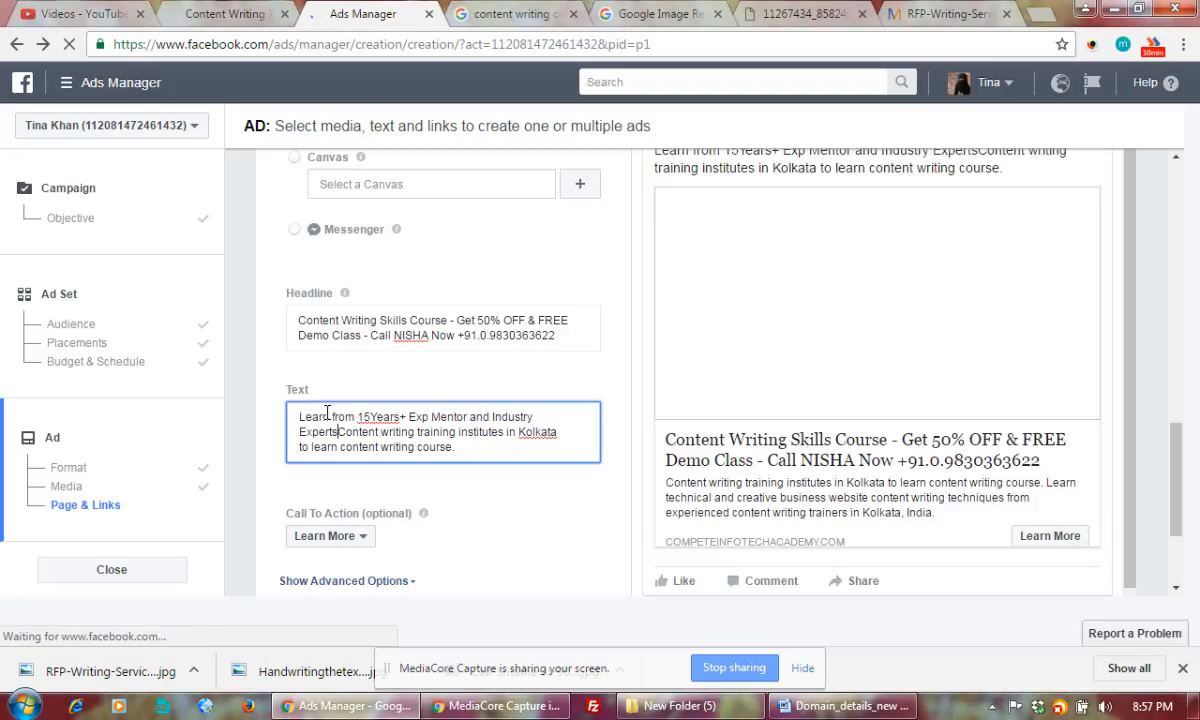
Insert 'Web Content Writing, Creative & technical Writing' after 'Learn' in the body text
{"action": "double_click", "coordinate": [334, 416]}
{"action": "left_click", "coordinate": [334, 416]}
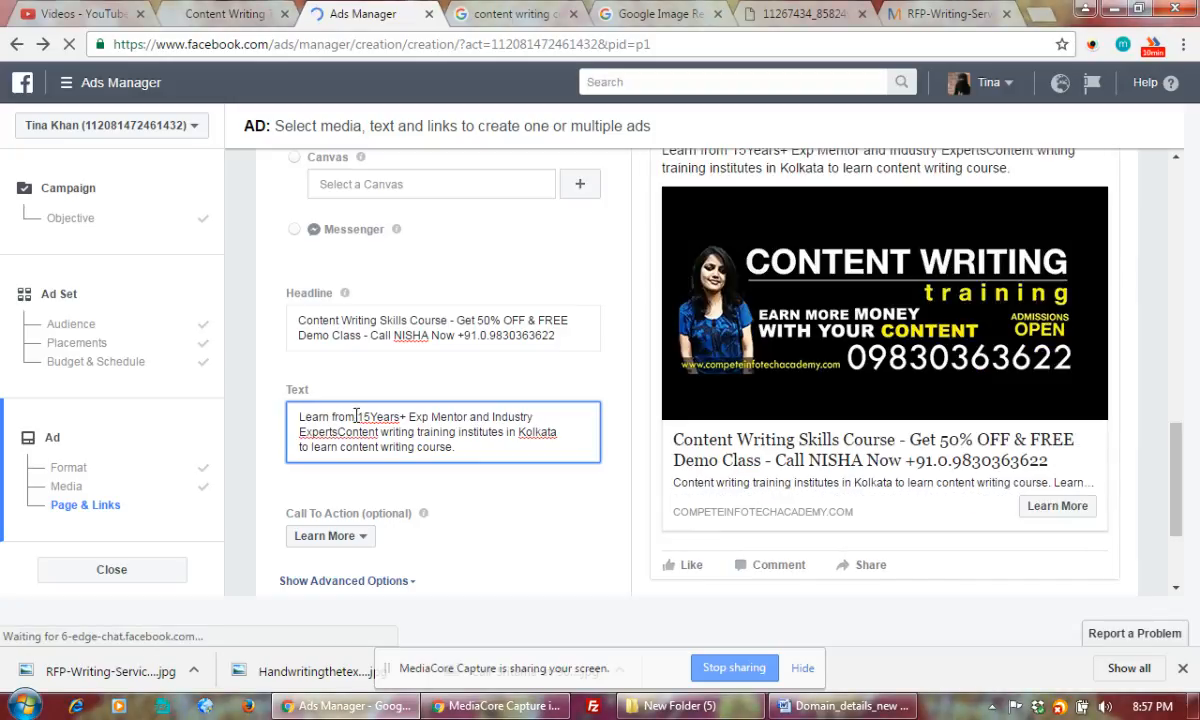
{"action": "type", "text": "Web Content W"}
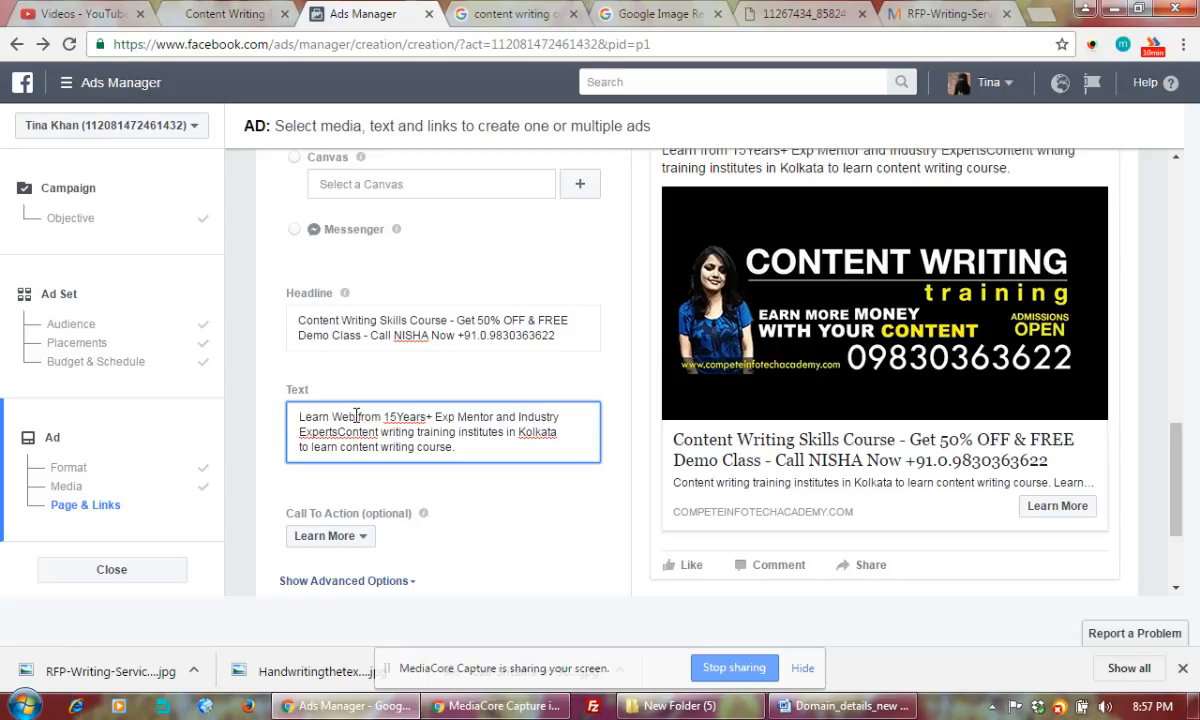
{"action": "type", "text": "riting"}
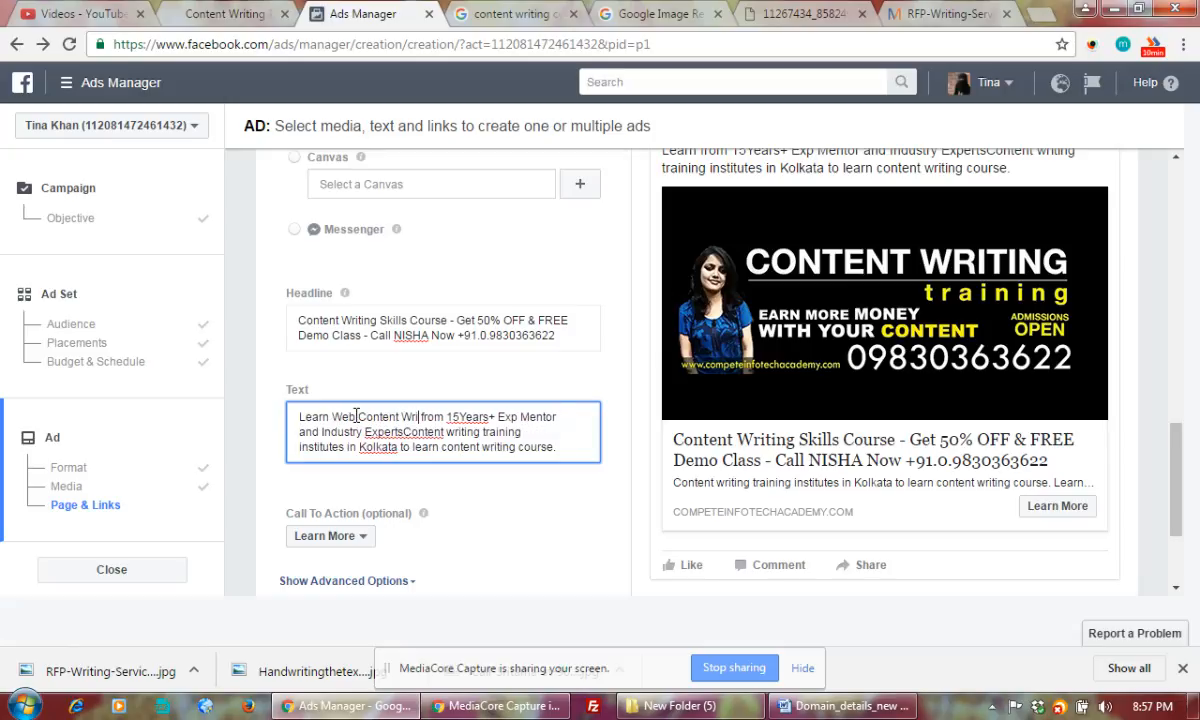
{"action": "key", "text": "BackSpace"}
{"action": "type", "text": ", Creative "}
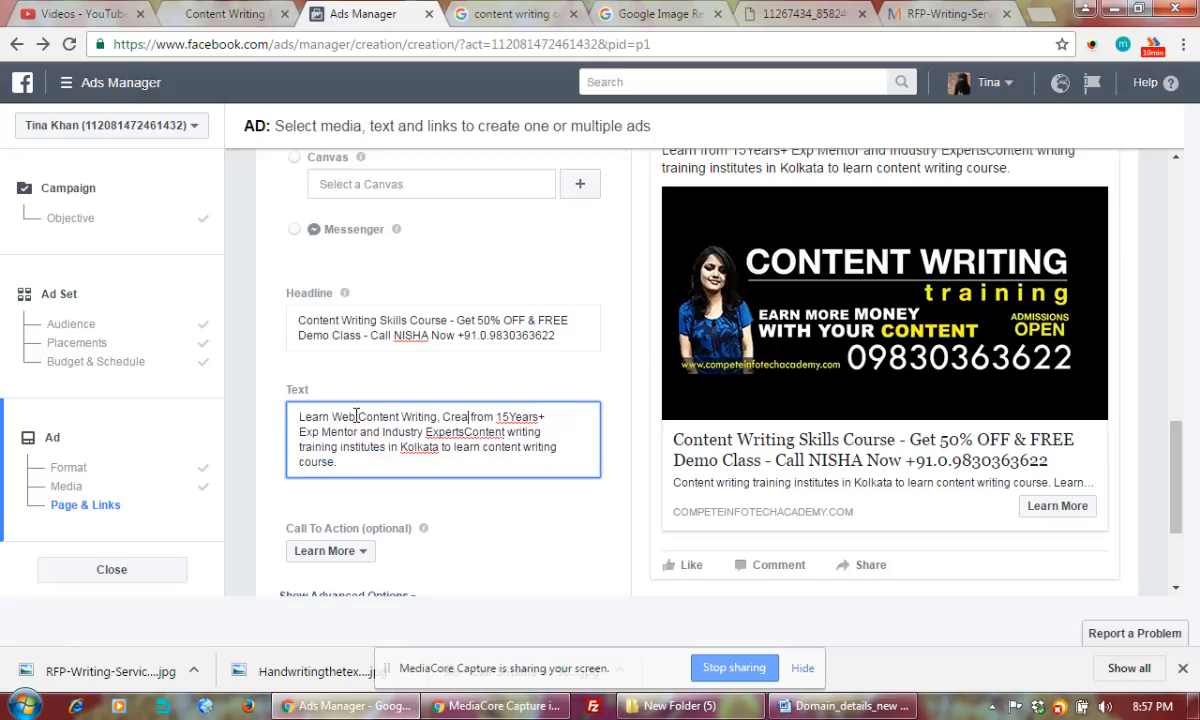
{"action": "type", "text": "W"}
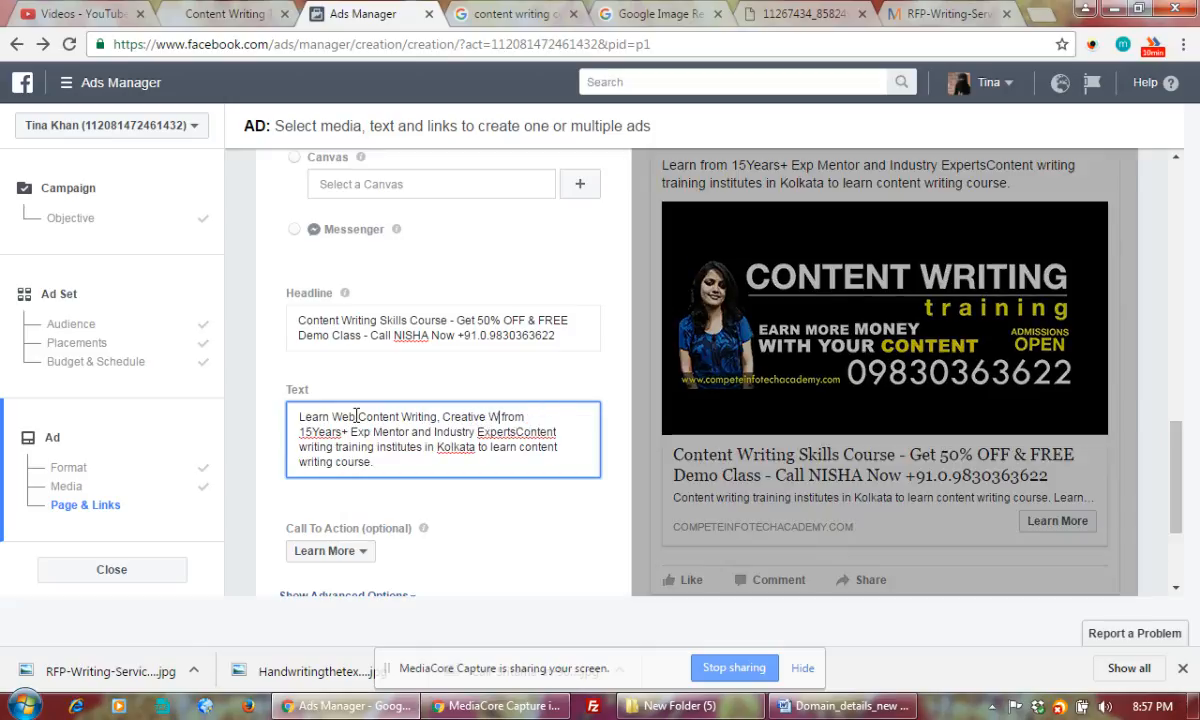
{"action": "key", "text": "BackSpace"}
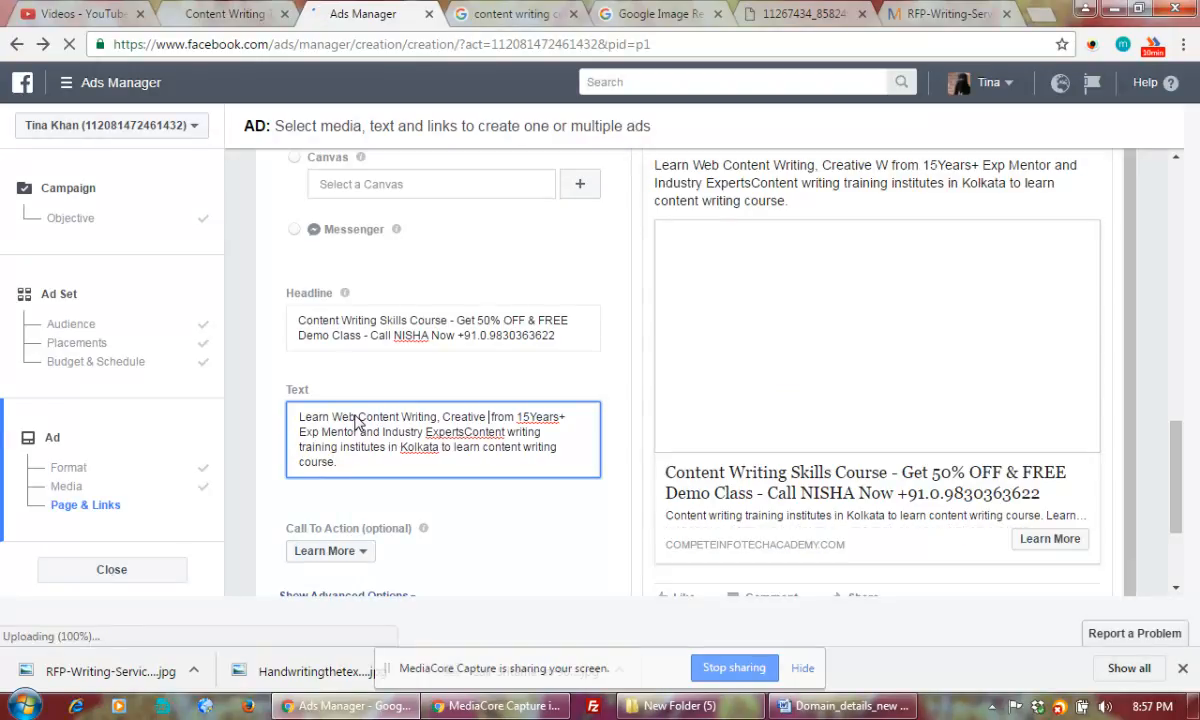
{"action": "type", "text": "& technical Wr"}
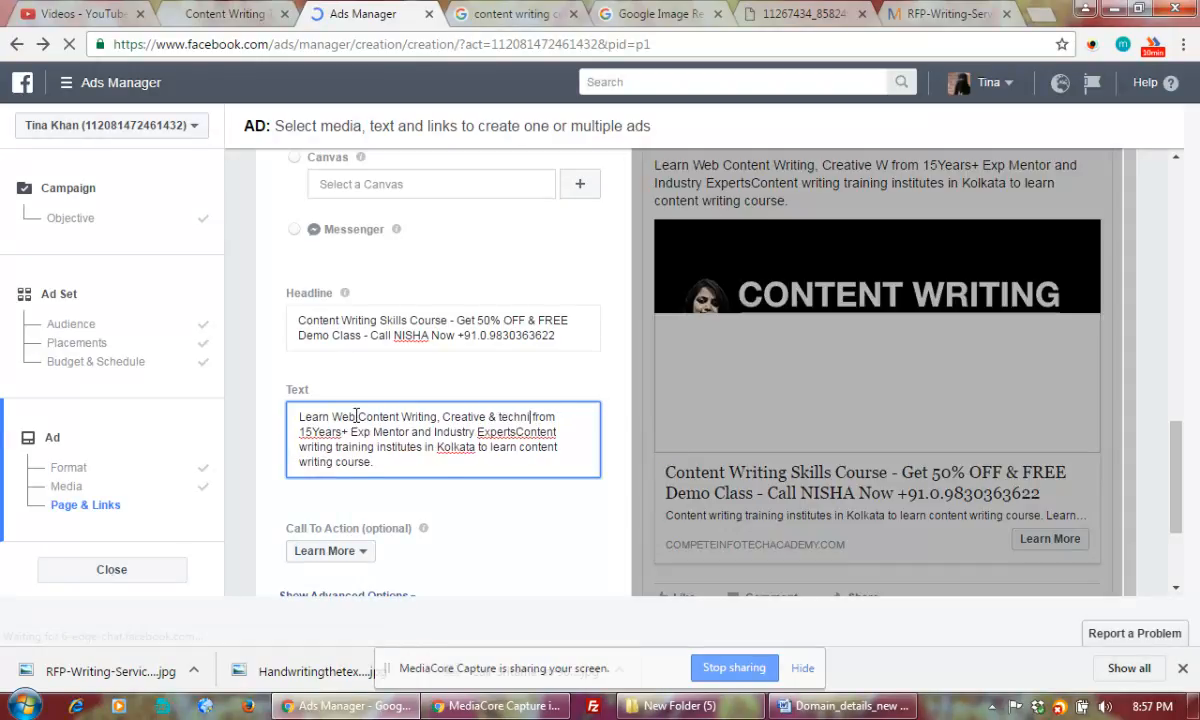
{"action": "type", "text": "iting"}
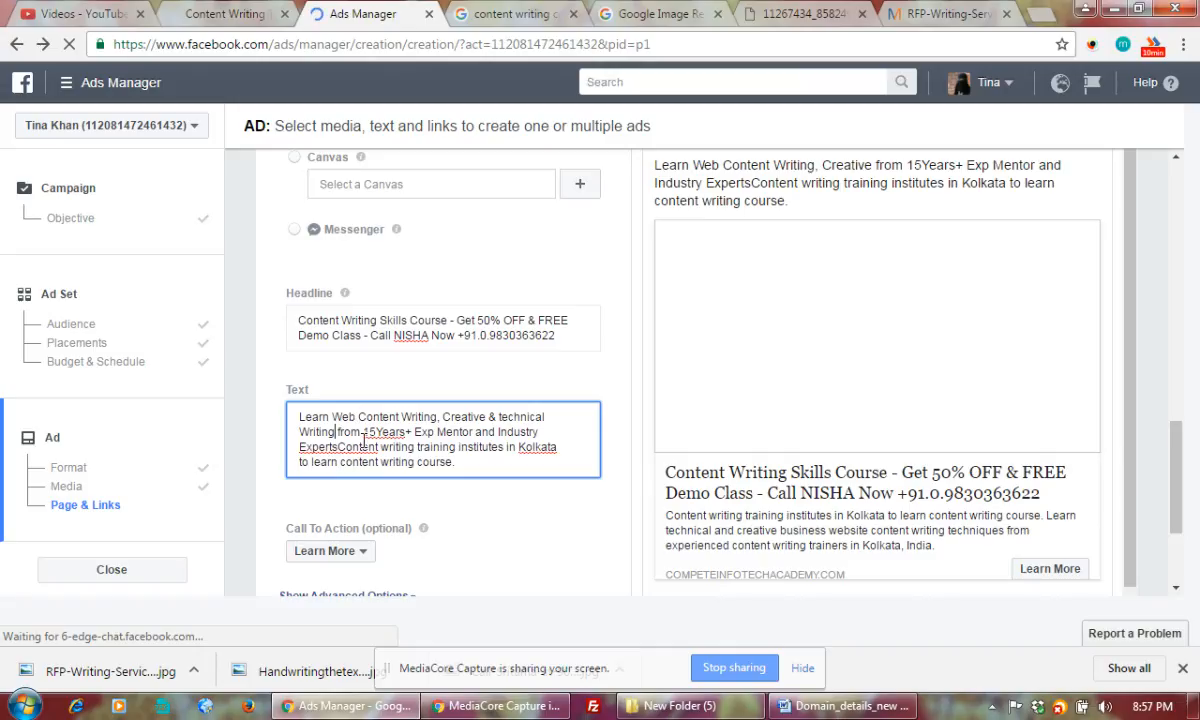
Add a period after 'Experts' to close the opening sentence
{"action": "left_click", "coordinate": [377, 432]}
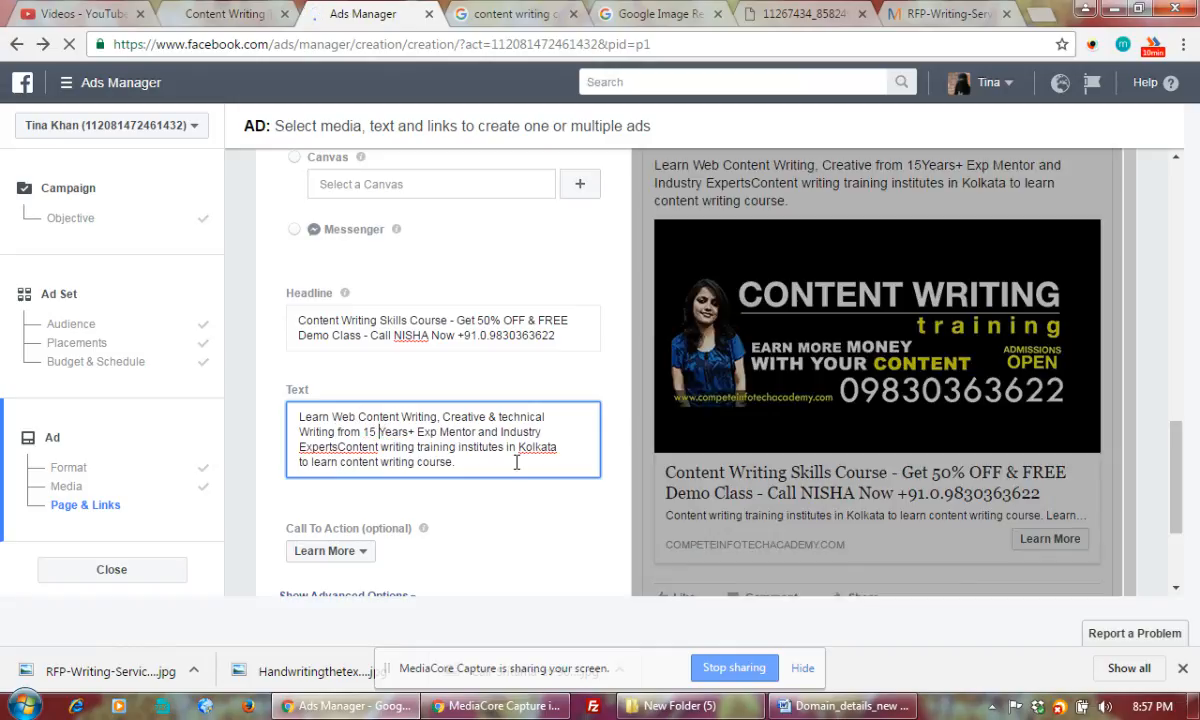
{"action": "left_click", "coordinate": [518, 462]}
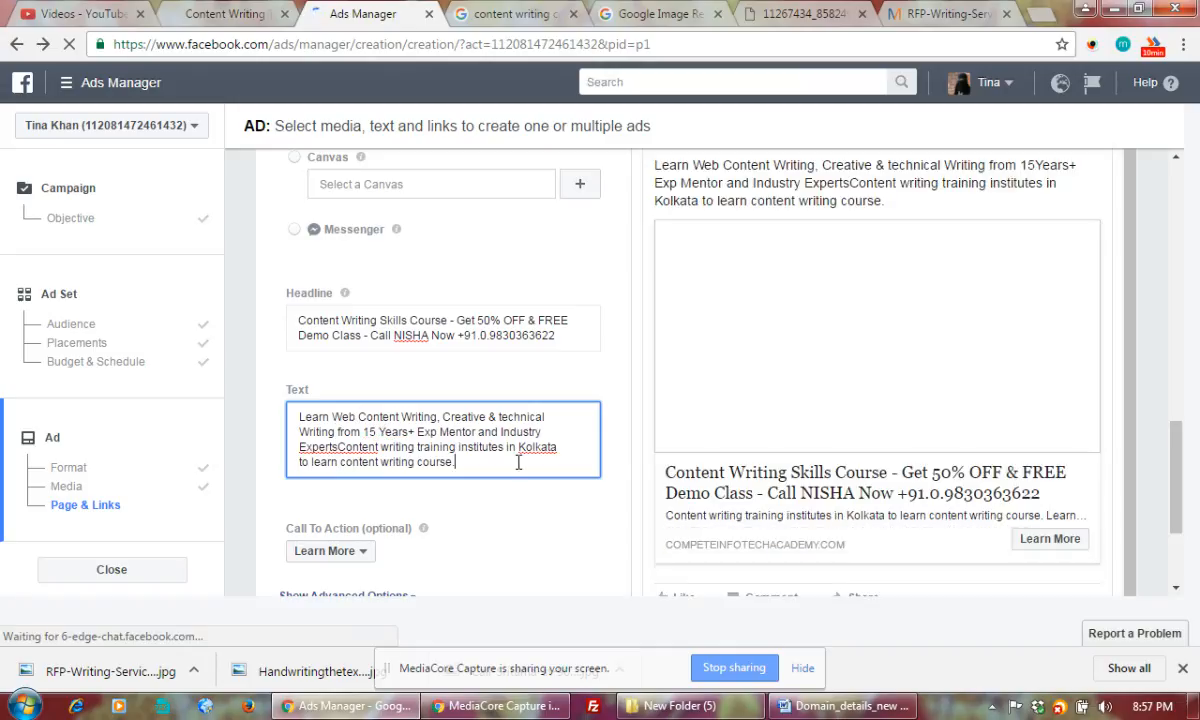
{"action": "left_click", "coordinate": [339, 447]}
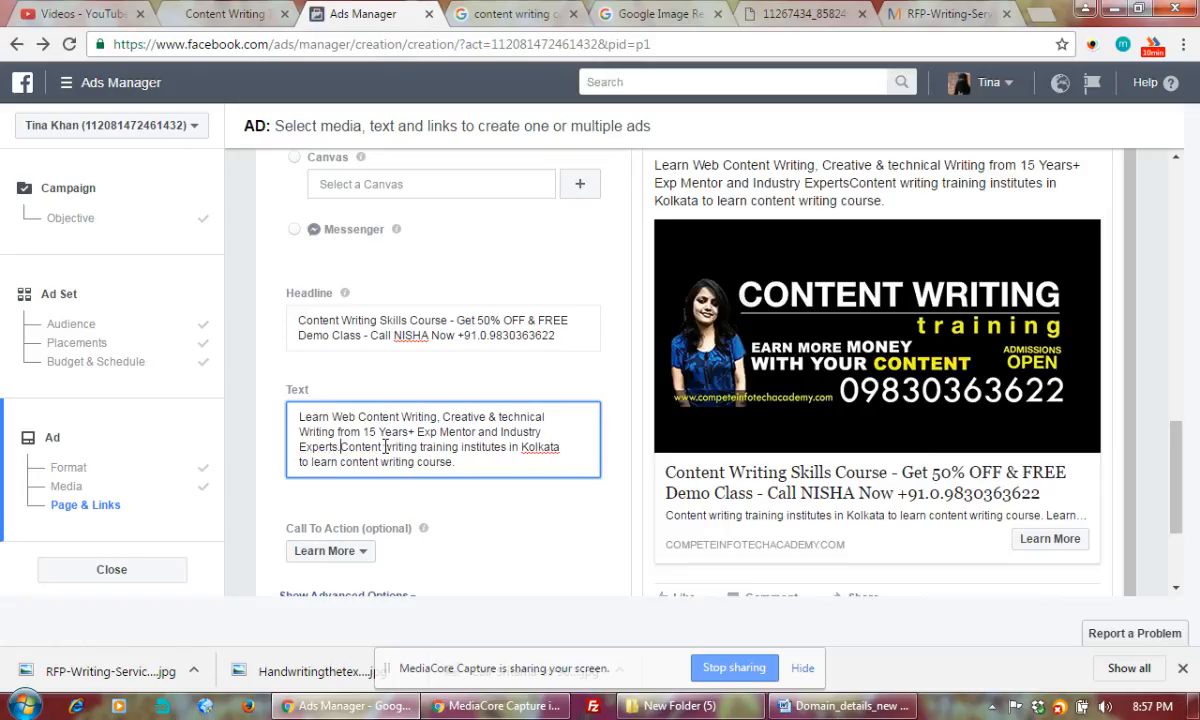
{"action": "type", "text": "."}
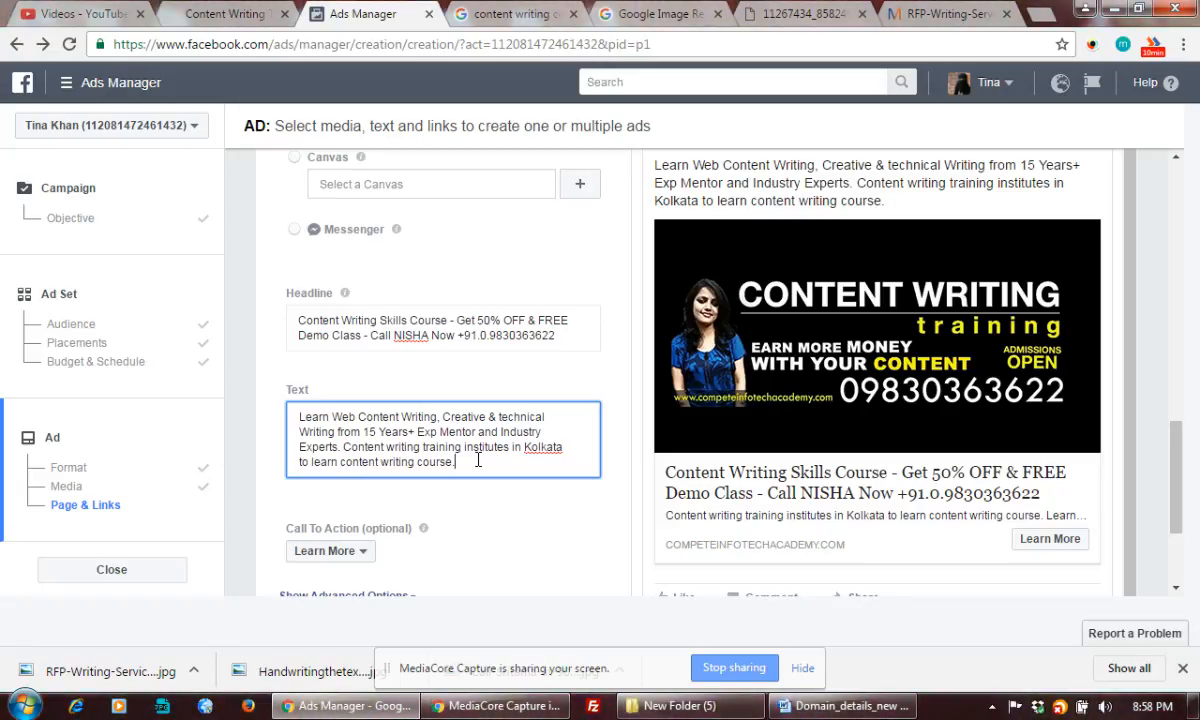
Insert '9 years+ Old' before 'Content' and delete the closing phrase 'to learn content writing course'
{"action": "left_click", "coordinate": [344, 447]}
{"action": "type", "text": "8 years"}
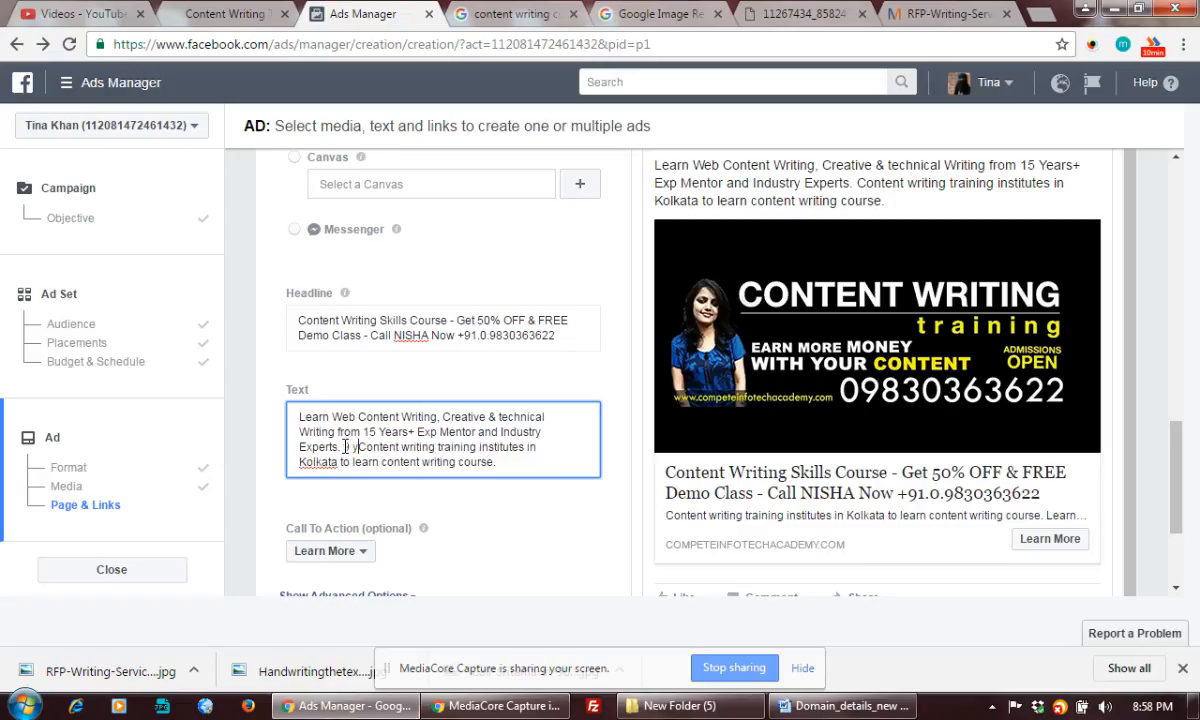
{"action": "type", "text": "+ Old"}
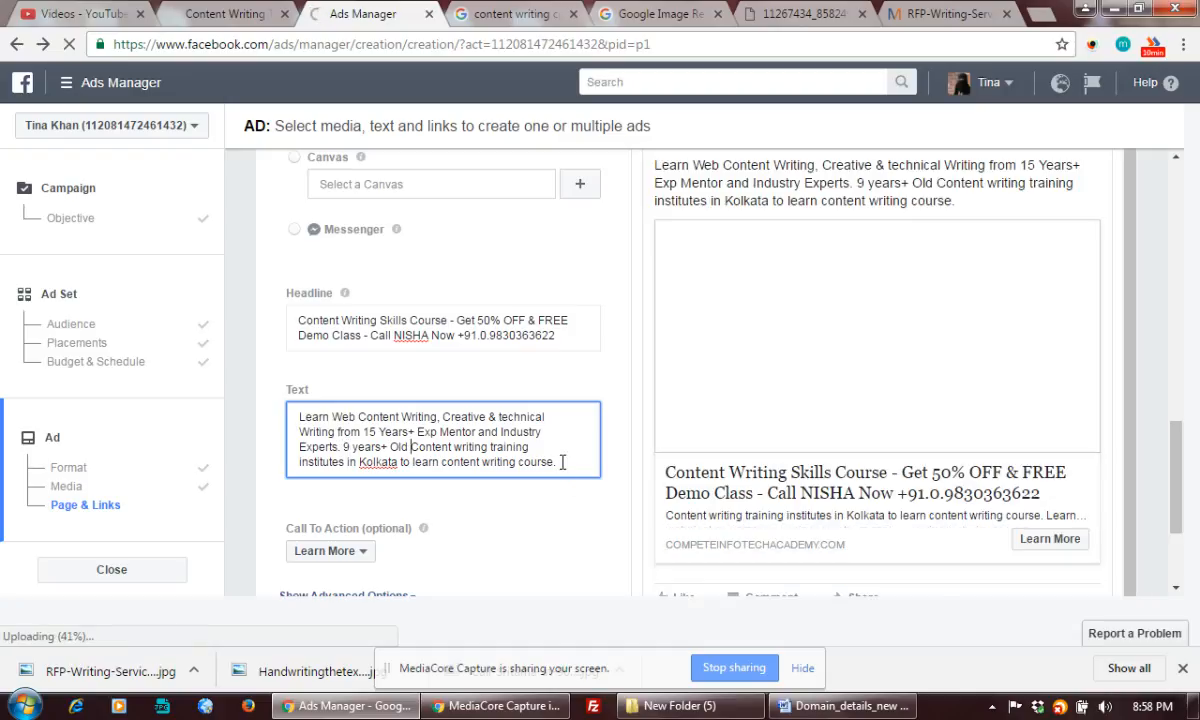
{"action": "left_click_drag", "start_coordinate": [558, 463], "coordinate": [399, 461]}
{"action": "key", "text": "BackSpace"}
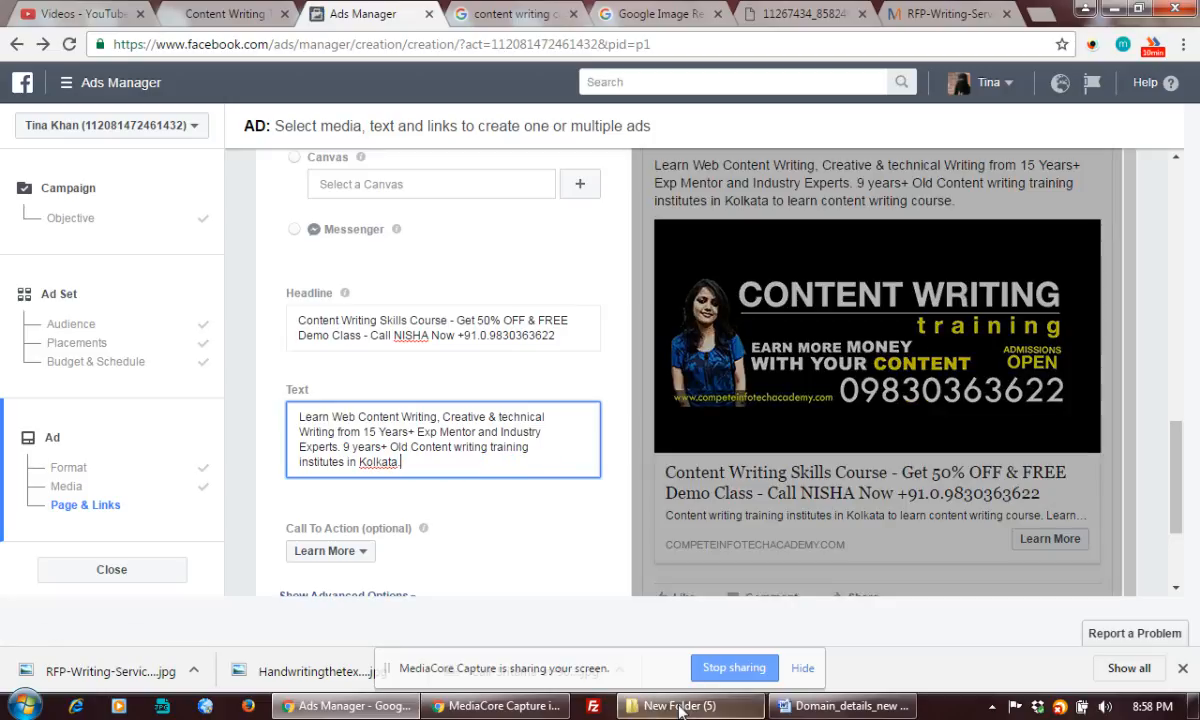
Open Daily Training Schedule from the Excel 2007 recent-files list in the Start menu
{"action": "left_click", "coordinate": [24, 706]}
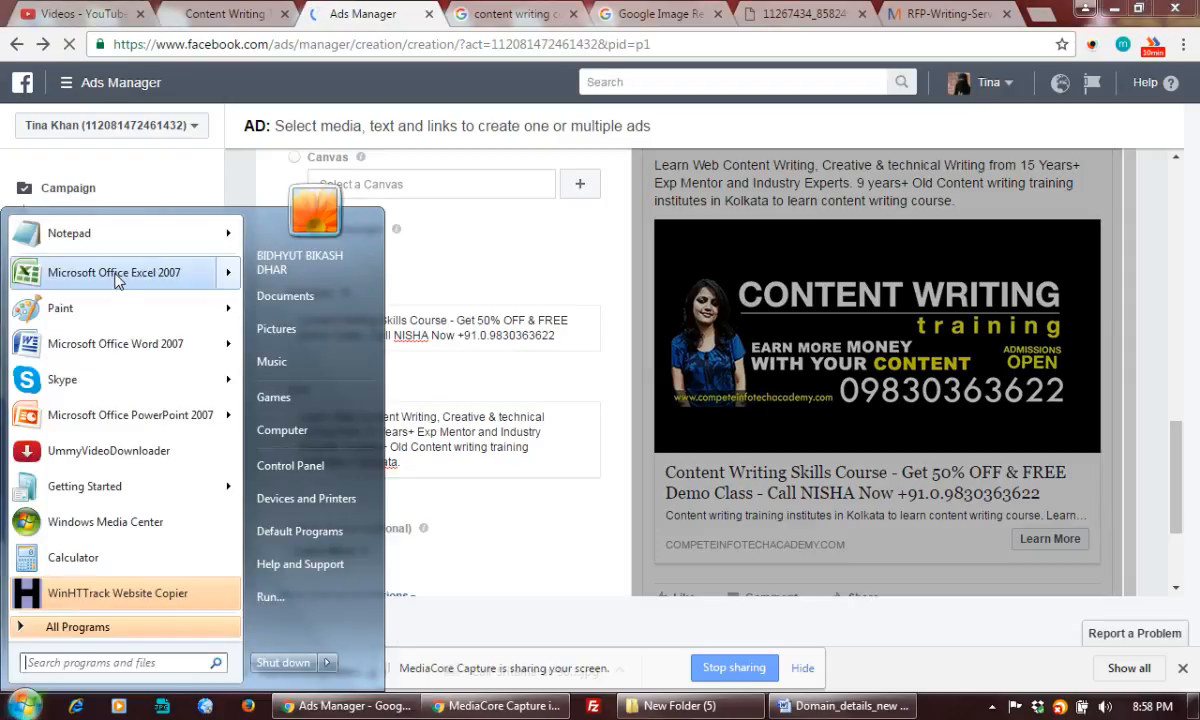
{"action": "mouse_move", "coordinate": [165, 272]}
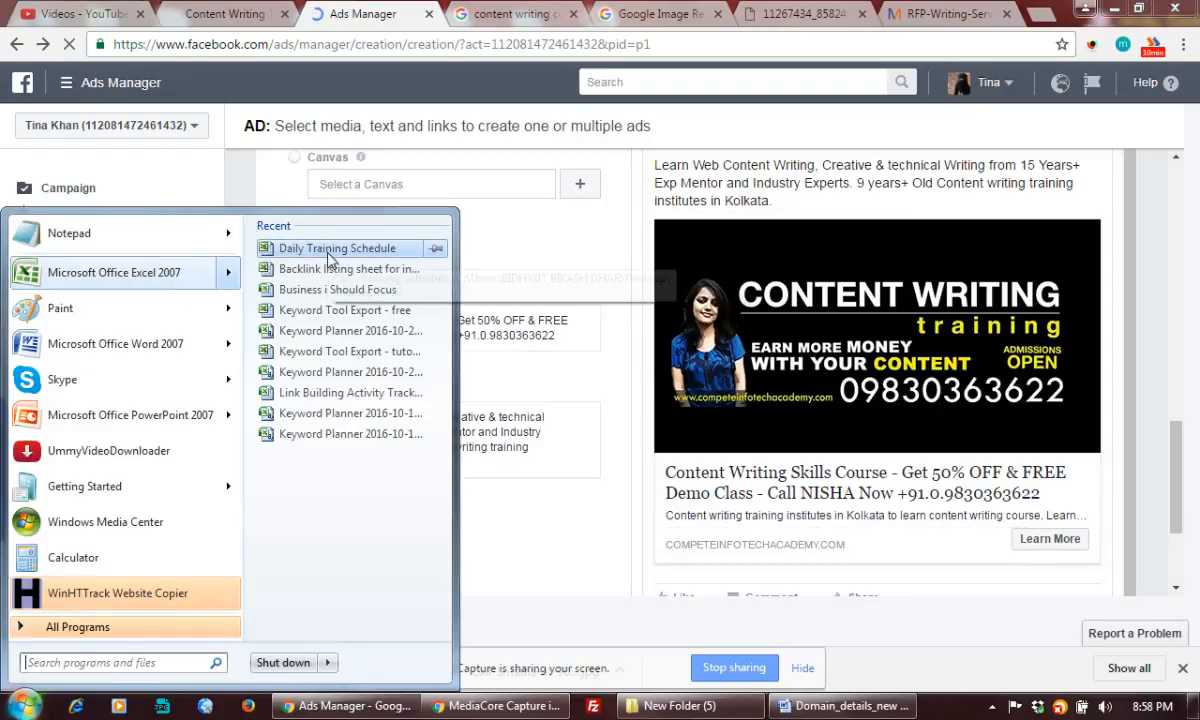
{"action": "left_click", "coordinate": [329, 251]}
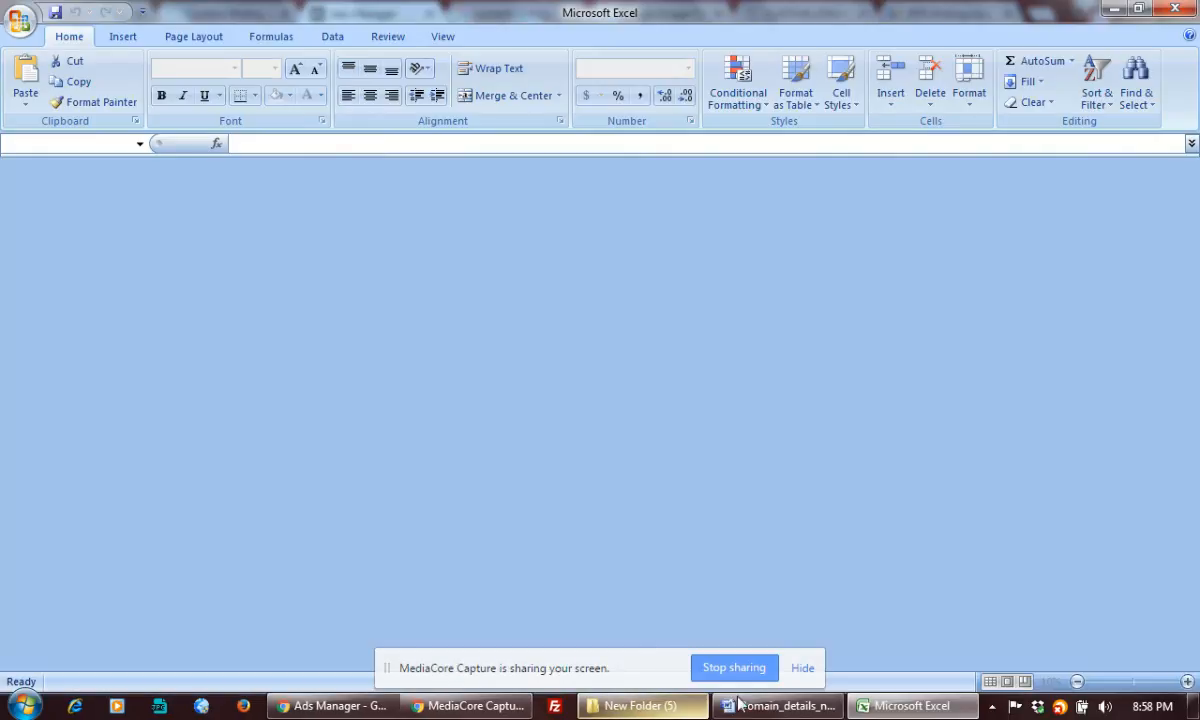
{"action": "mouse_move", "coordinate": [787, 706]}
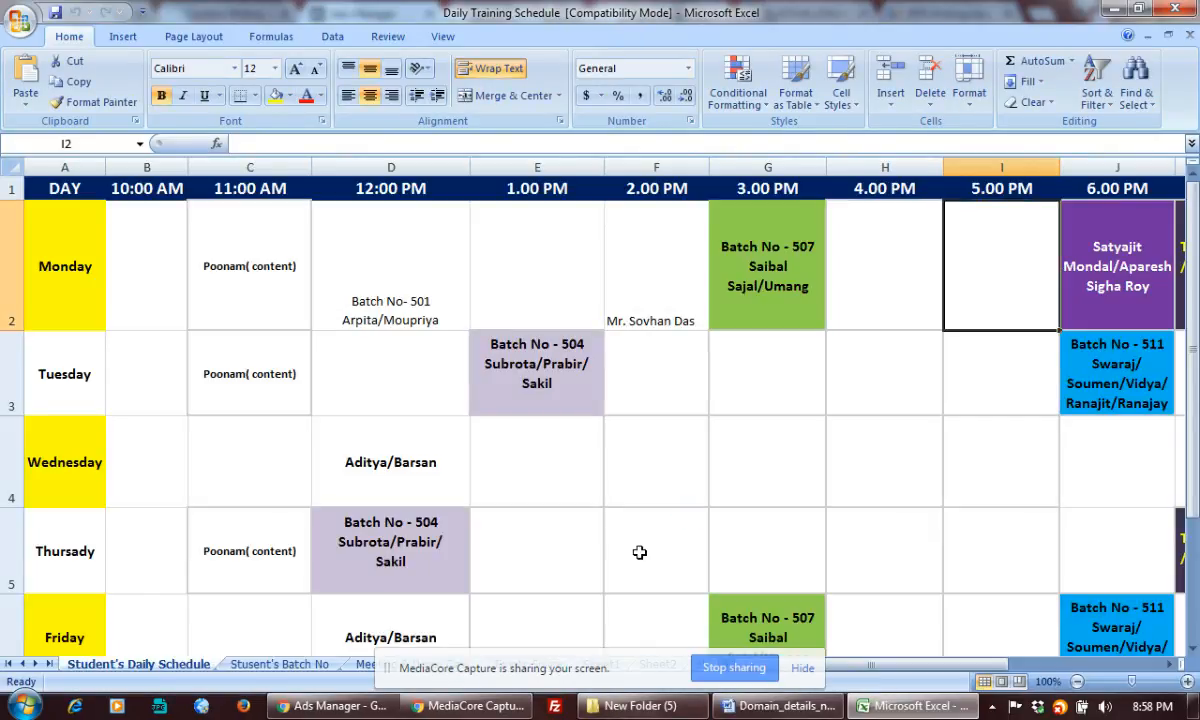
Inspect cell F5 in the Thursday row of the Daily Training Schedule timetable
{"action": "left_click", "coordinate": [638, 552]}
{"action": "double_click", "coordinate": [638, 552]}
{"action": "scroll", "coordinate": [640, 551], "scroll_direction": "down", "scroll_amount": 1}
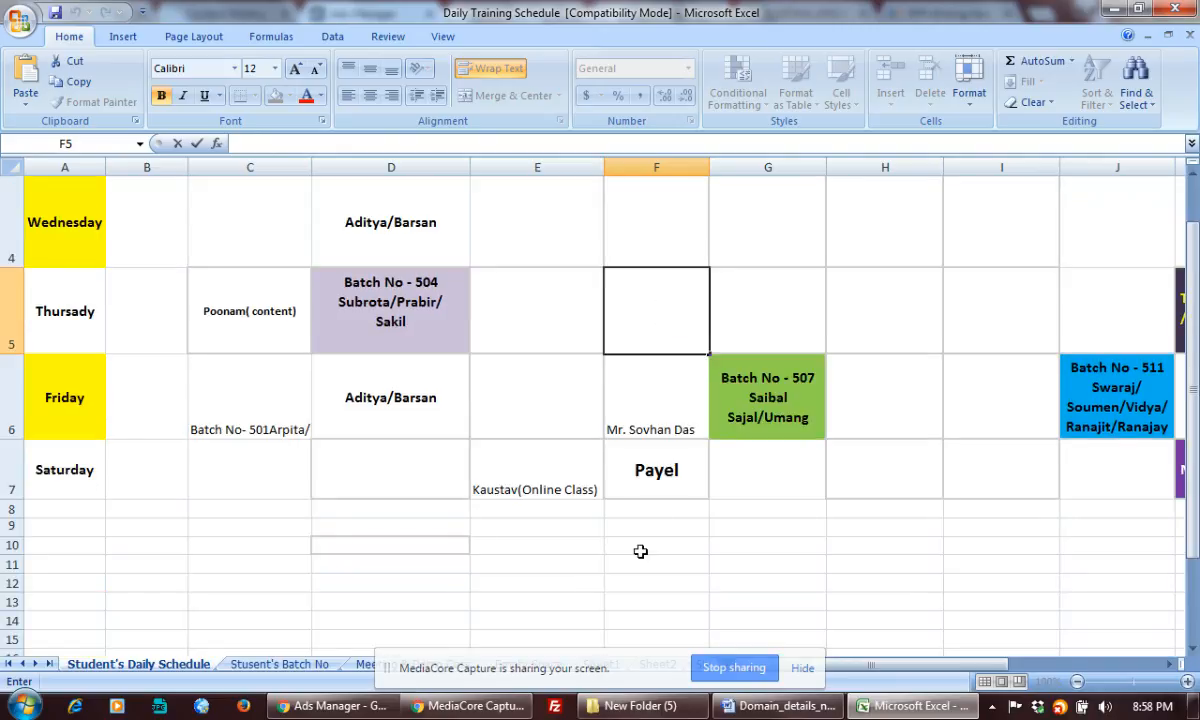
{"action": "scroll", "coordinate": [640, 551], "scroll_direction": "up", "scroll_amount": 1}
{"action": "scroll", "coordinate": [640, 550], "scroll_direction": "down", "scroll_amount": 2}
{"action": "scroll", "coordinate": [641, 550], "scroll_direction": "up", "scroll_amount": 2}
{"action": "scroll", "coordinate": [642, 550], "scroll_direction": "down", "scroll_amount": 2}
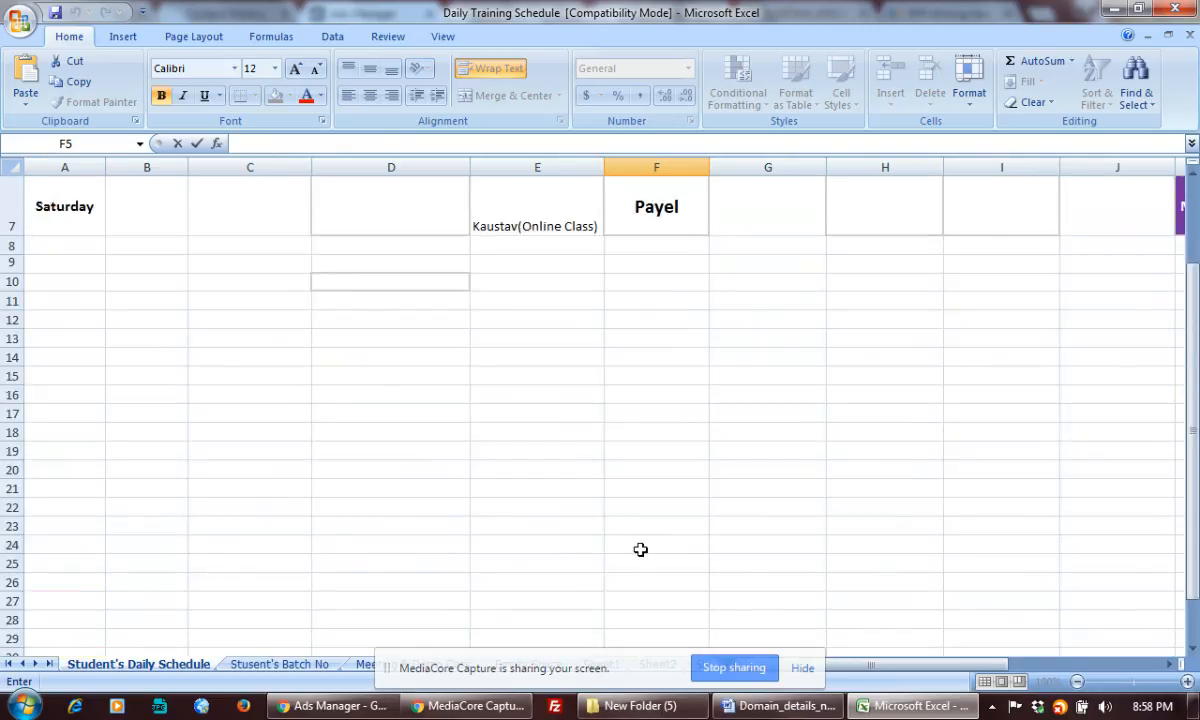
{"action": "scroll", "coordinate": [640, 549], "scroll_direction": "up", "scroll_amount": 1}
{"action": "scroll", "coordinate": [640, 549], "scroll_direction": "up", "scroll_amount": 1}
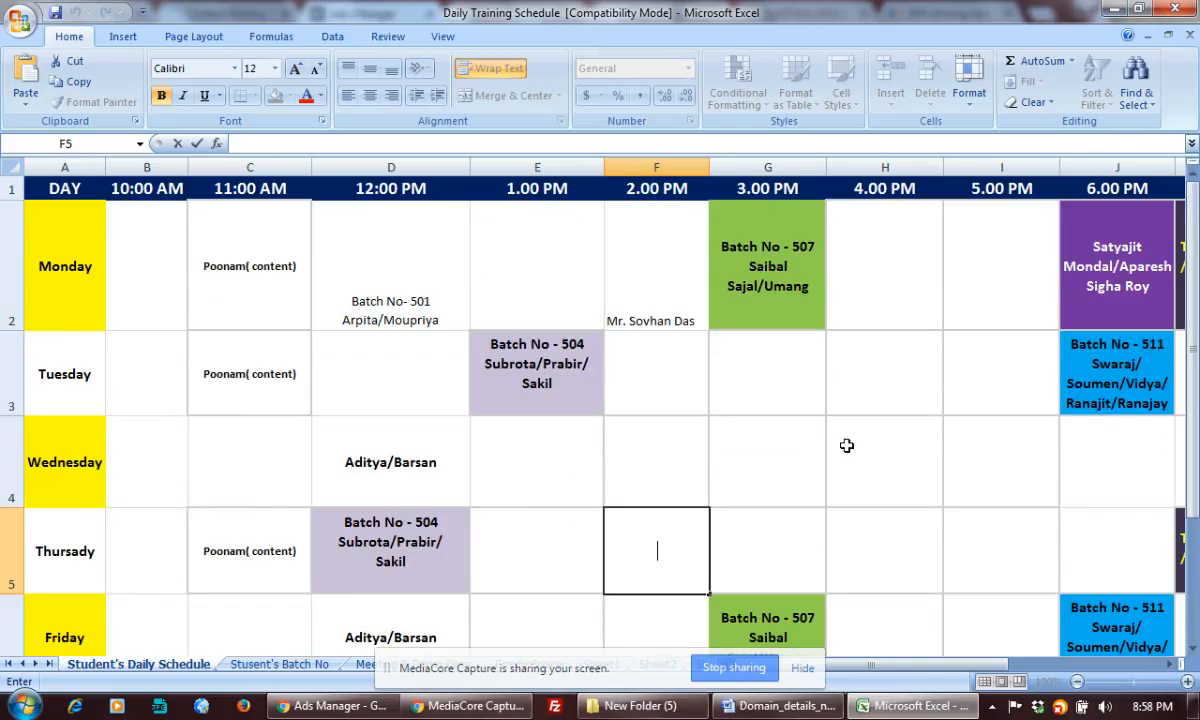
{"action": "scroll", "coordinate": [846, 444], "scroll_direction": "down", "scroll_amount": 3}
{"action": "scroll", "coordinate": [846, 444], "scroll_direction": "up", "scroll_amount": 2}
Select Saturday cell E7, then minimize Excel to reveal the Ads Manager form
{"action": "left_click", "coordinate": [534, 450]}
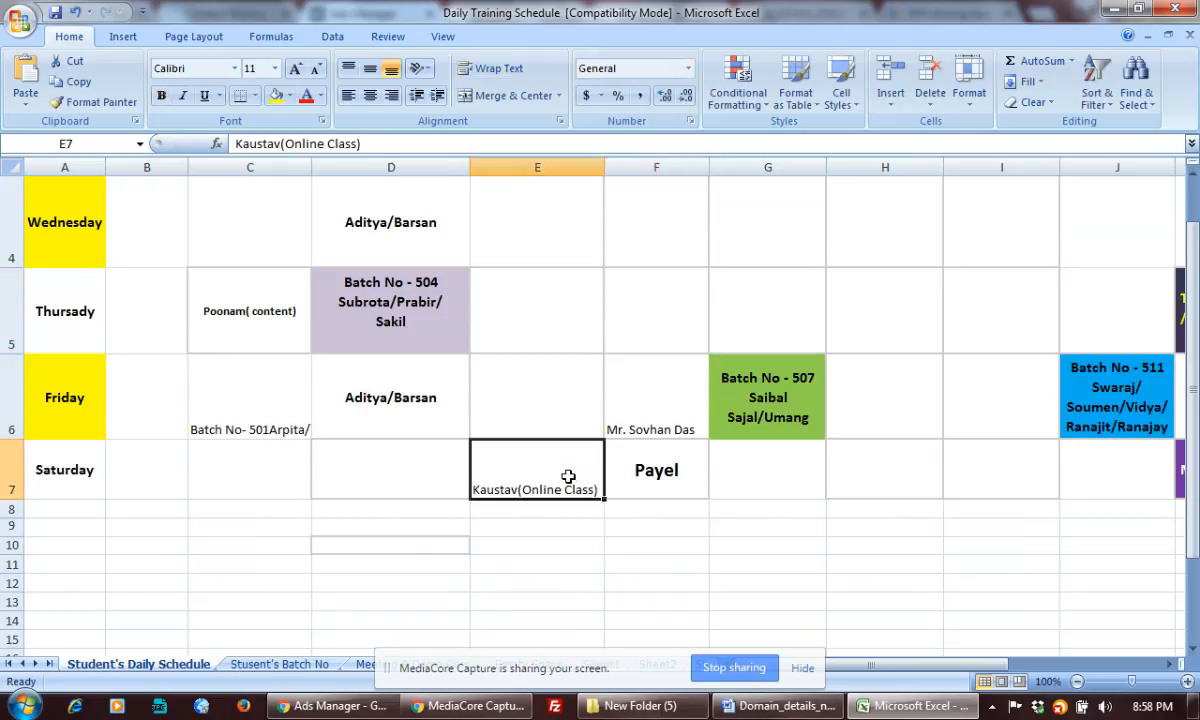
{"action": "scroll", "coordinate": [718, 490], "scroll_direction": "up", "scroll_amount": 1}
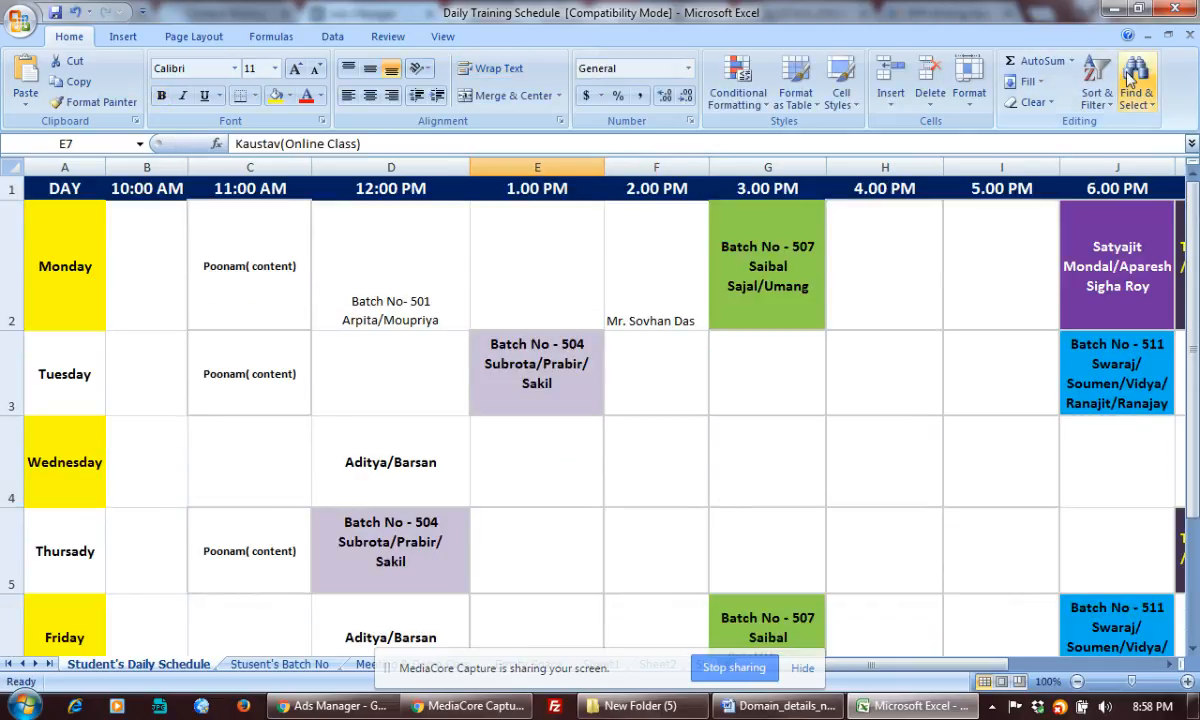
{"action": "left_click", "coordinate": [1109, 9]}
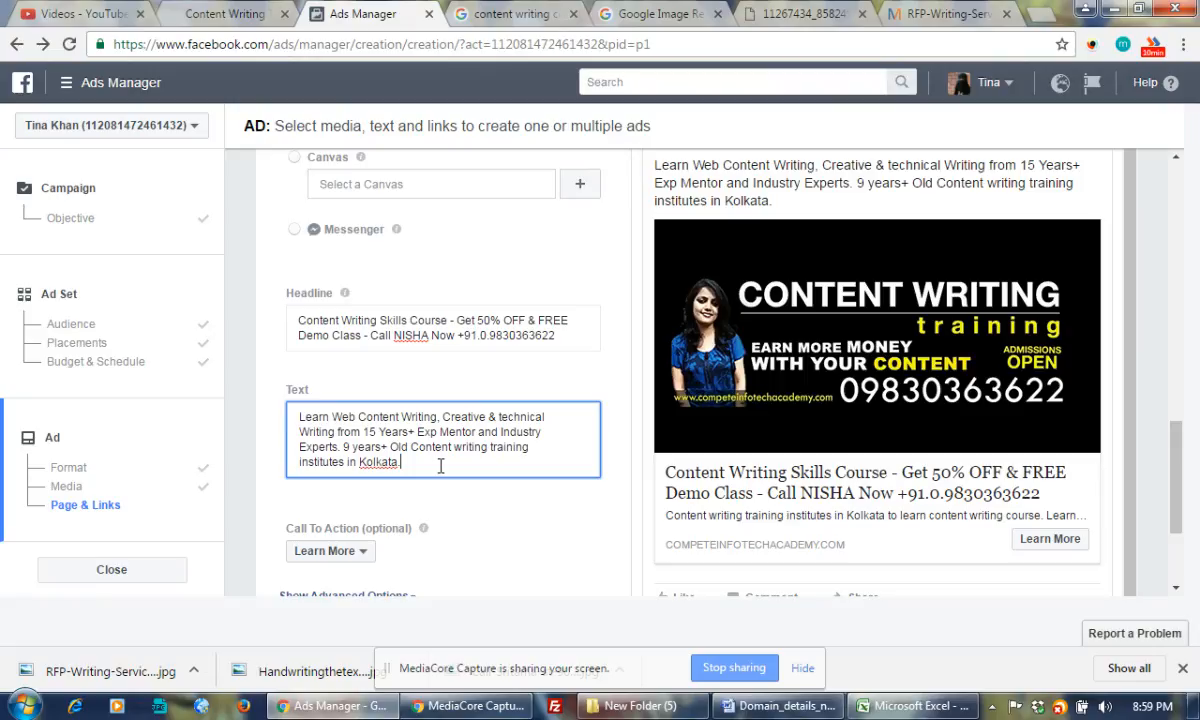
Replace the '9 years+ Old … institutes in Kolkata.' sentence with '3500+ Successfull Students already earning'
{"action": "left_click_drag", "start_coordinate": [341, 446], "coordinate": [442, 471]}
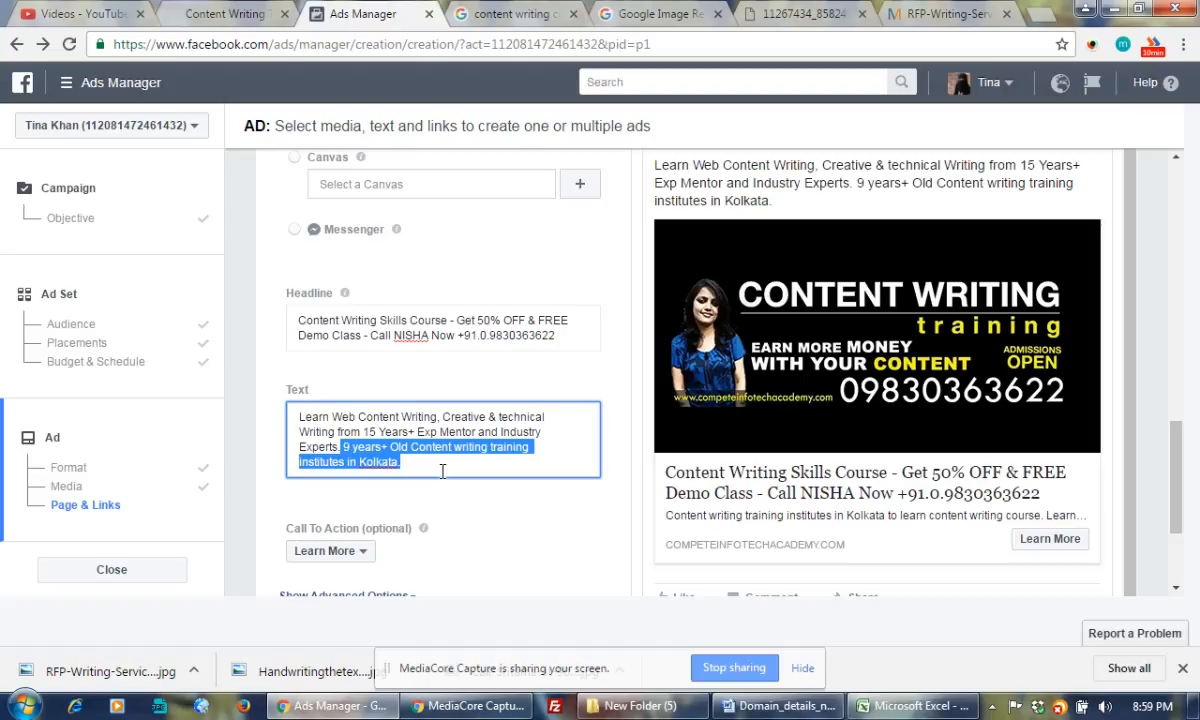
{"action": "key", "text": "BackSpace"}
{"action": "type", "text": "3"}
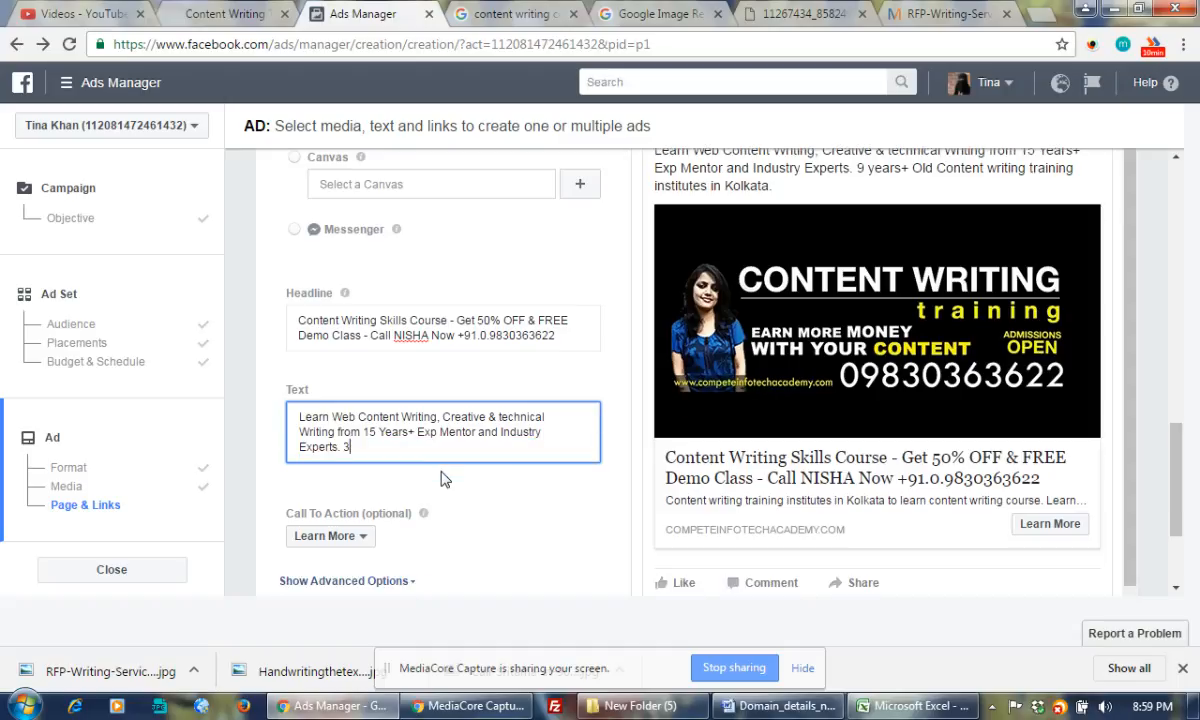
{"action": "type", "text": "500"}
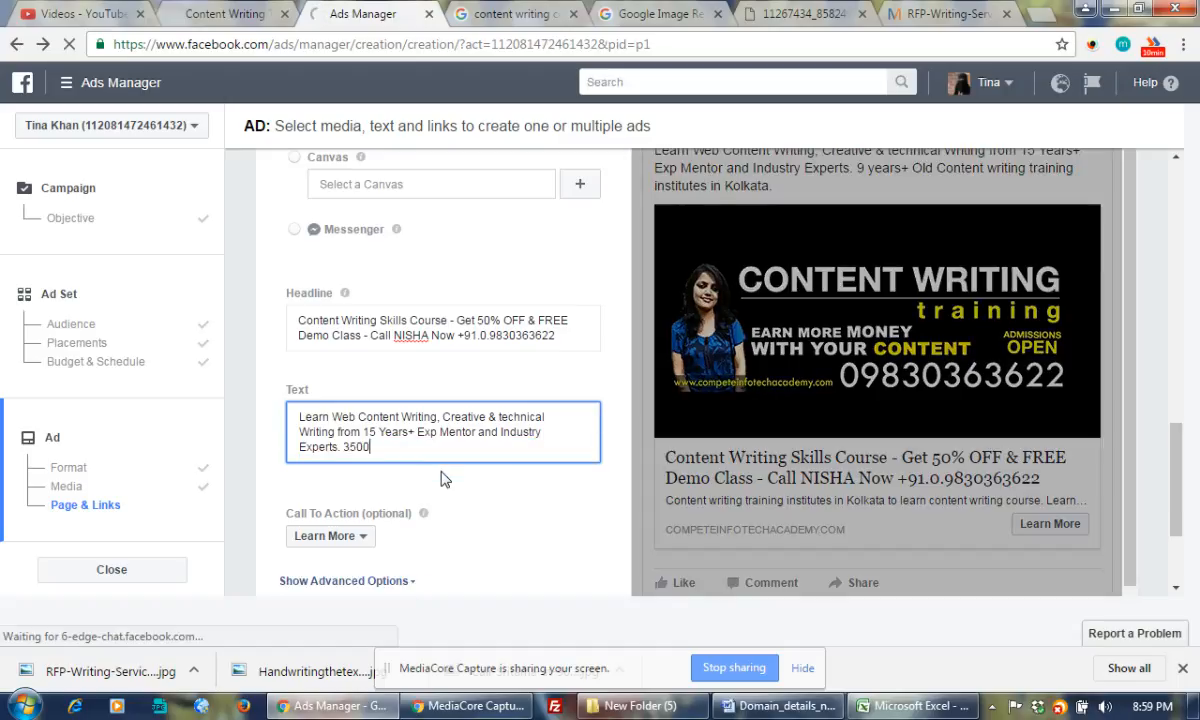
{"action": "type", "text": "+ Successfull Students "}
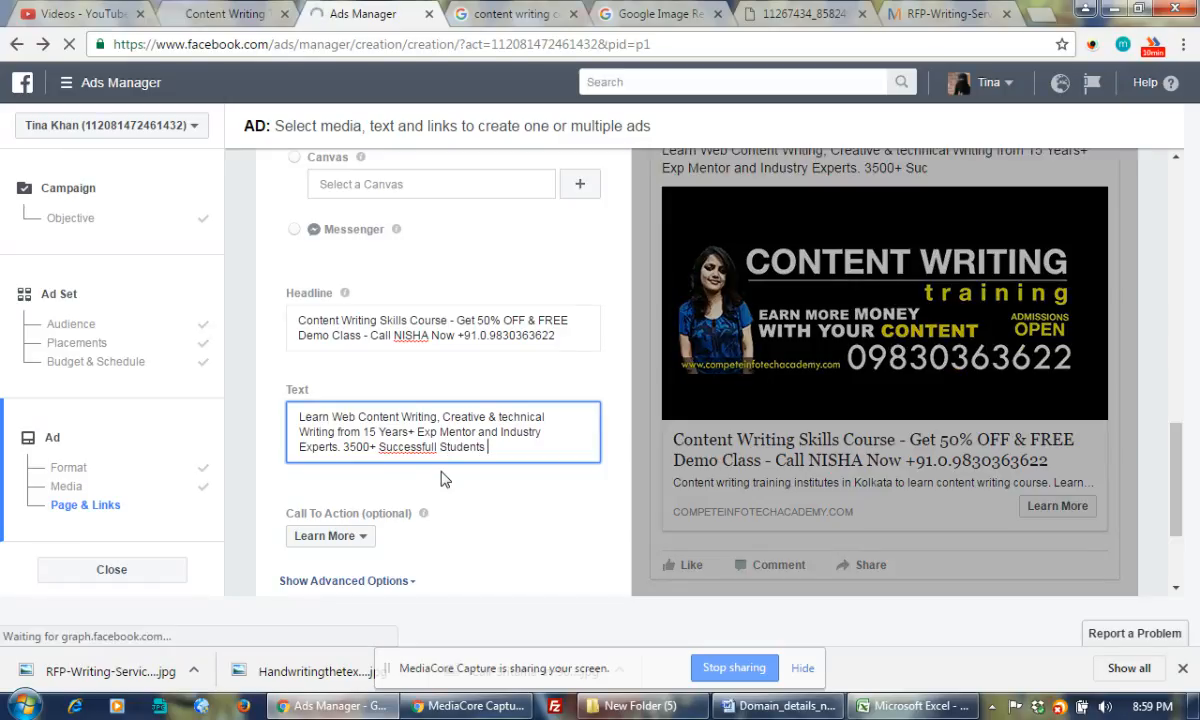
{"action": "type", "text": "already"}
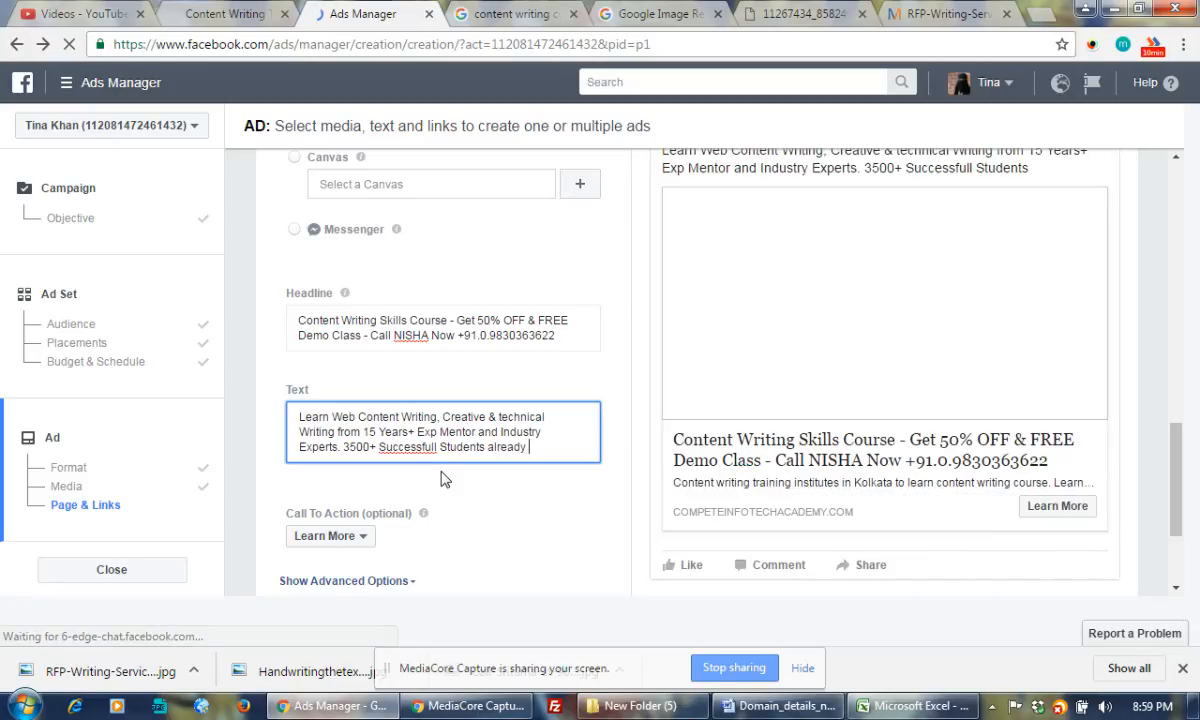
{"action": "type", "text": " earning"}
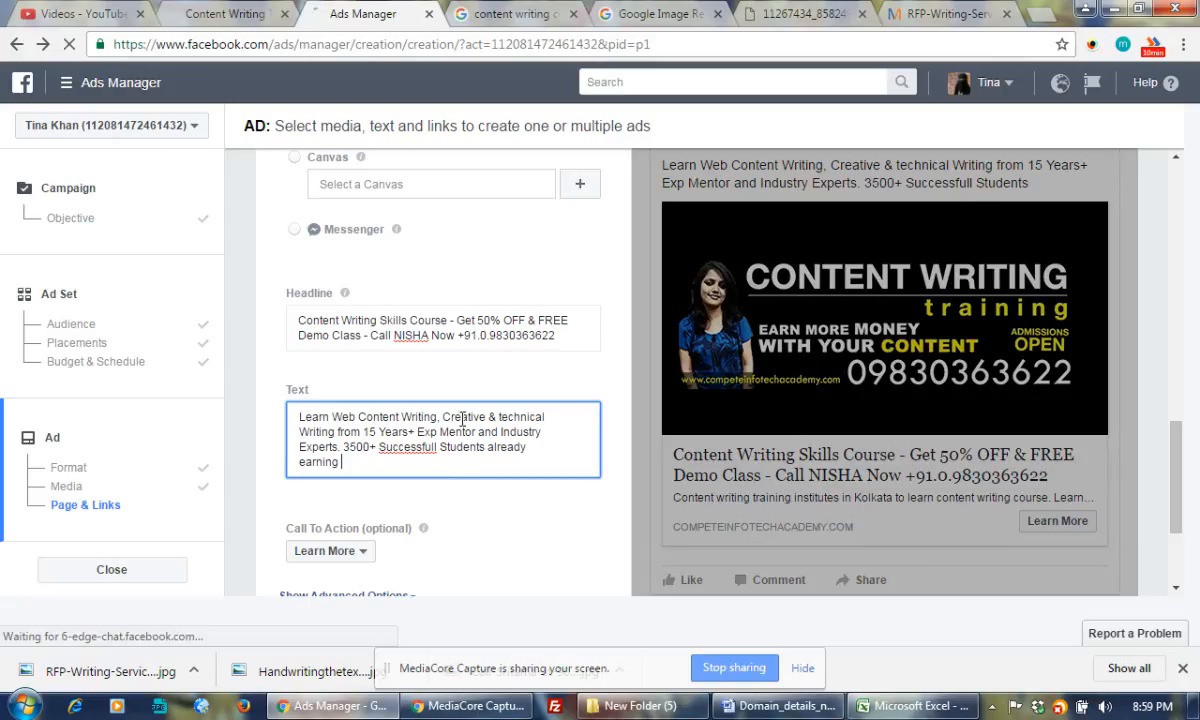
Correct 'Successfull' to 'Successful' and extend the sentence with 'starts' and 'online.'
{"action": "right_click", "coordinate": [420, 458]}
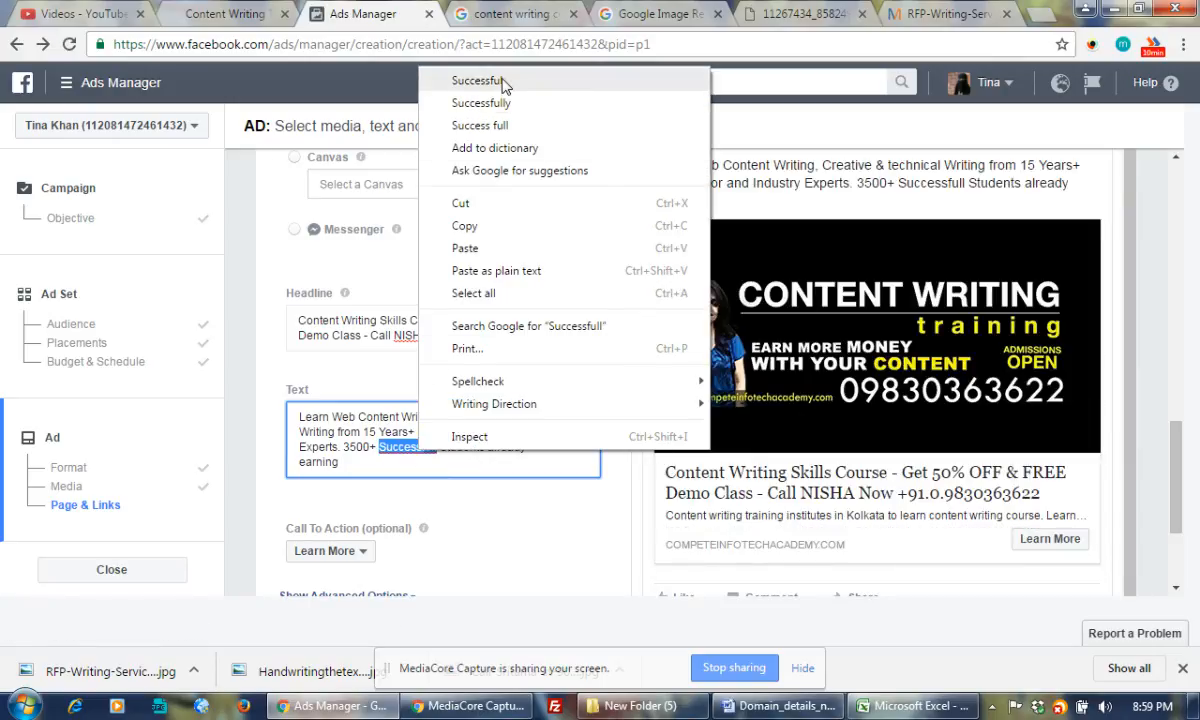
{"action": "left_click", "coordinate": [478, 81]}
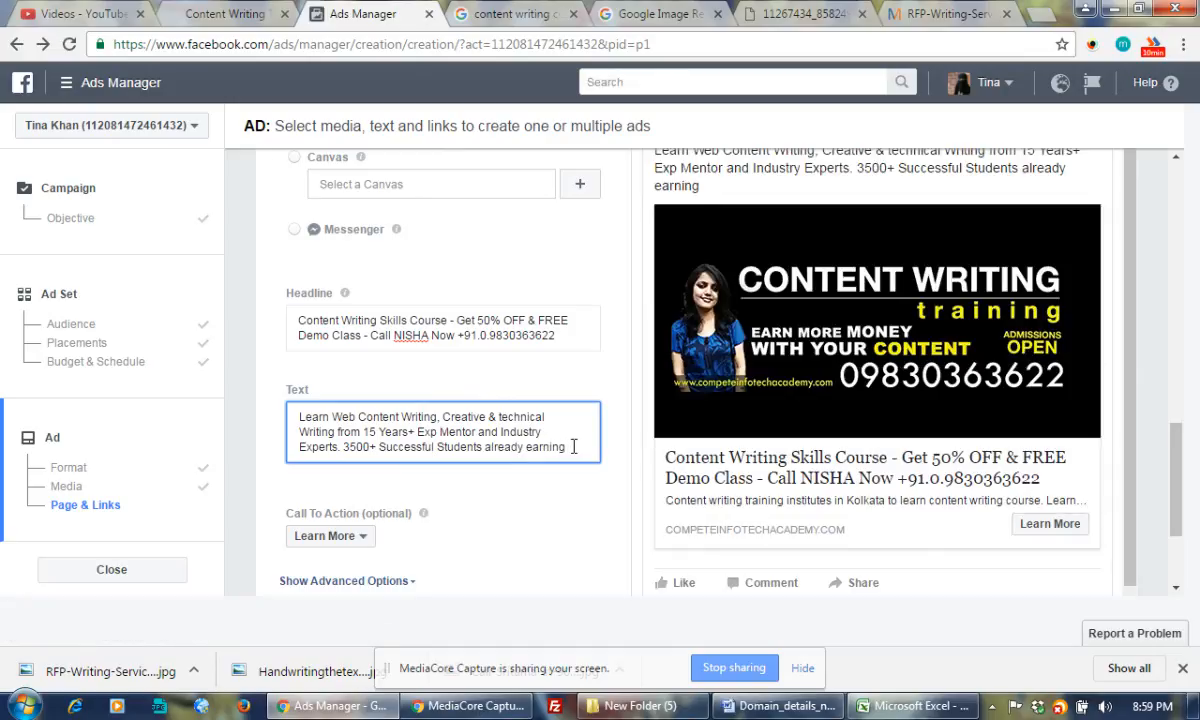
{"action": "type", "text": "online."}
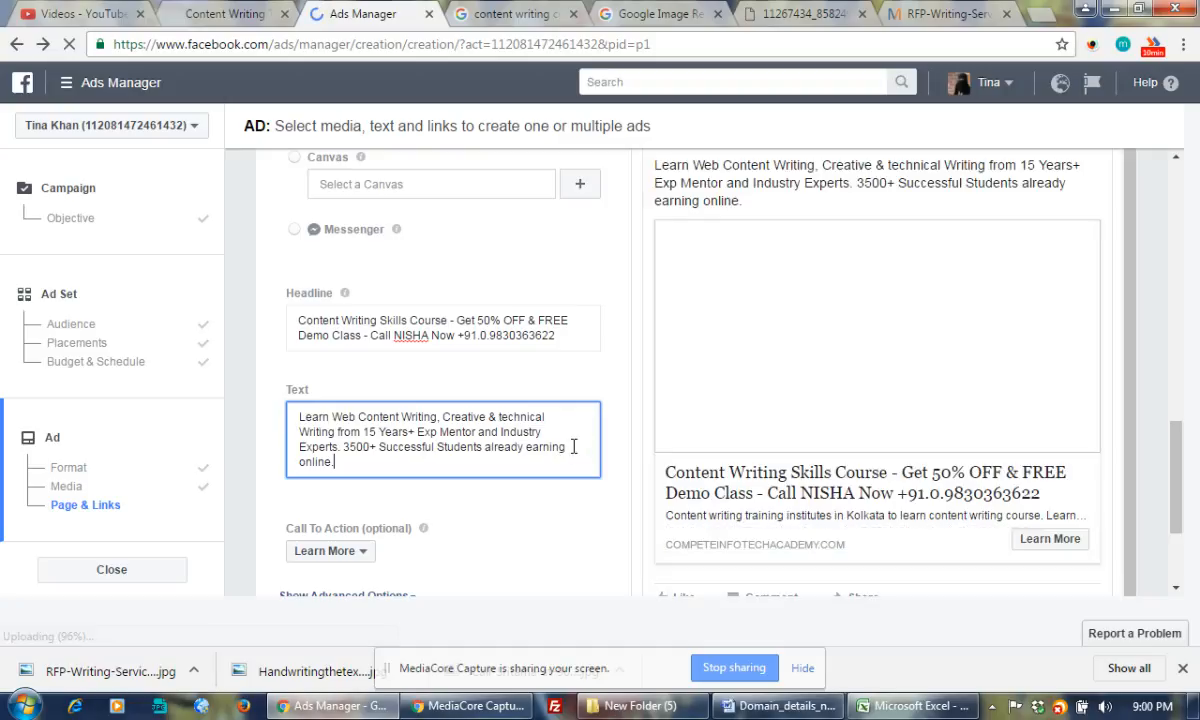
{"action": "type", "text": "starts"}
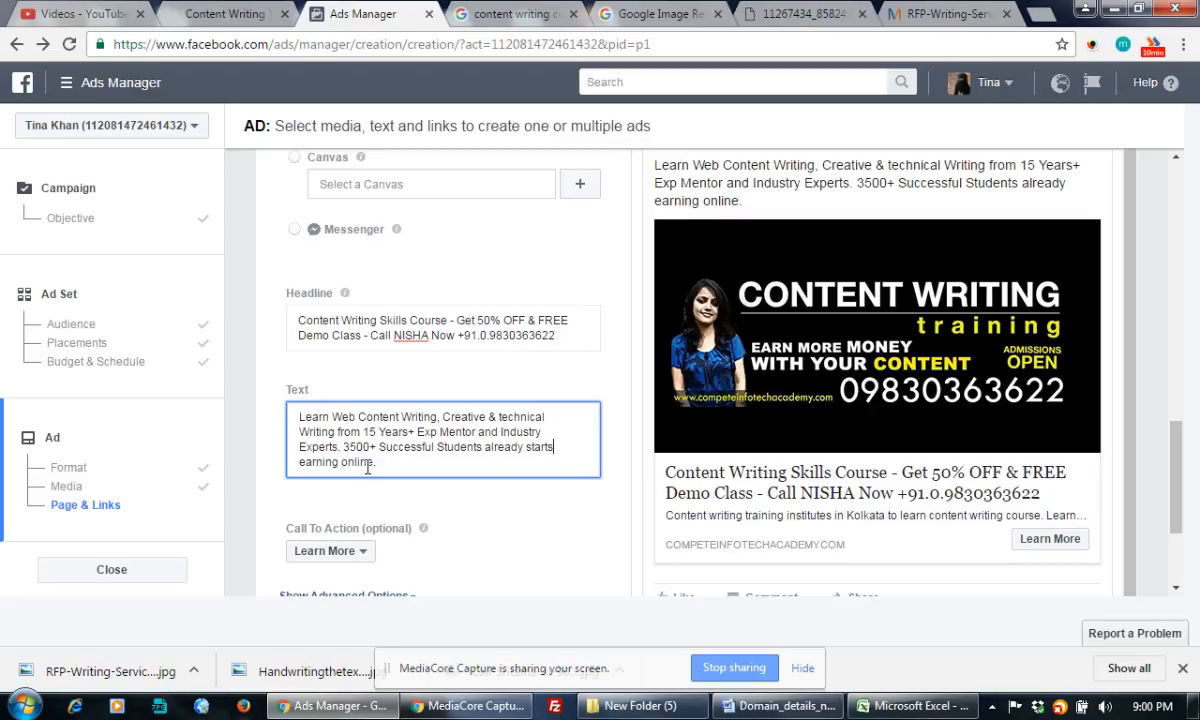
{"action": "left_click", "coordinate": [416, 461]}
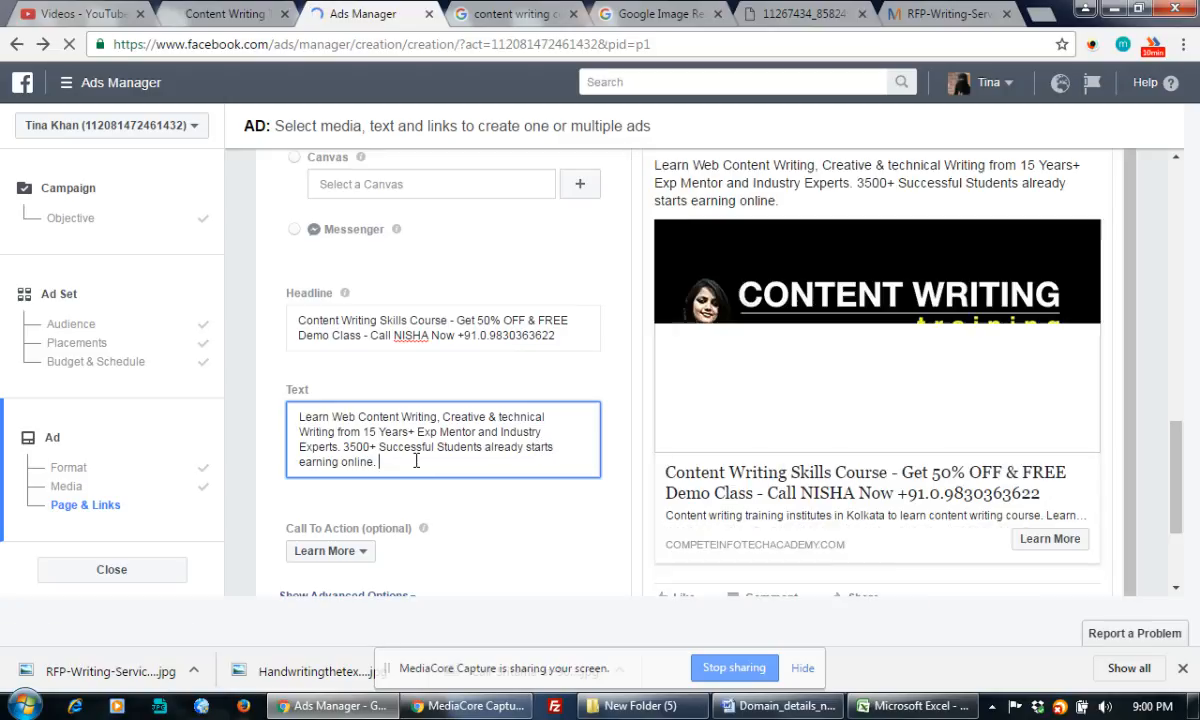
Load google.com in the Google search tab
{"action": "left_click", "coordinate": [520, 12]}
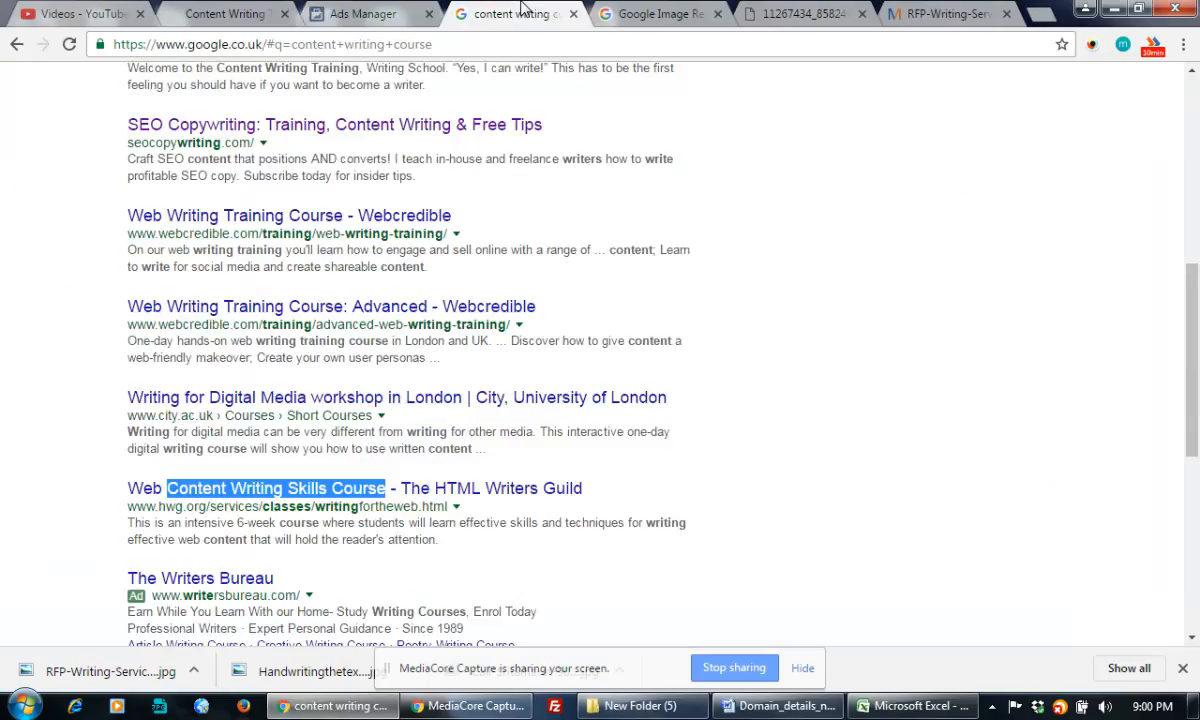
{"action": "left_click", "coordinate": [320, 44]}
{"action": "type", "text": "google.com"}
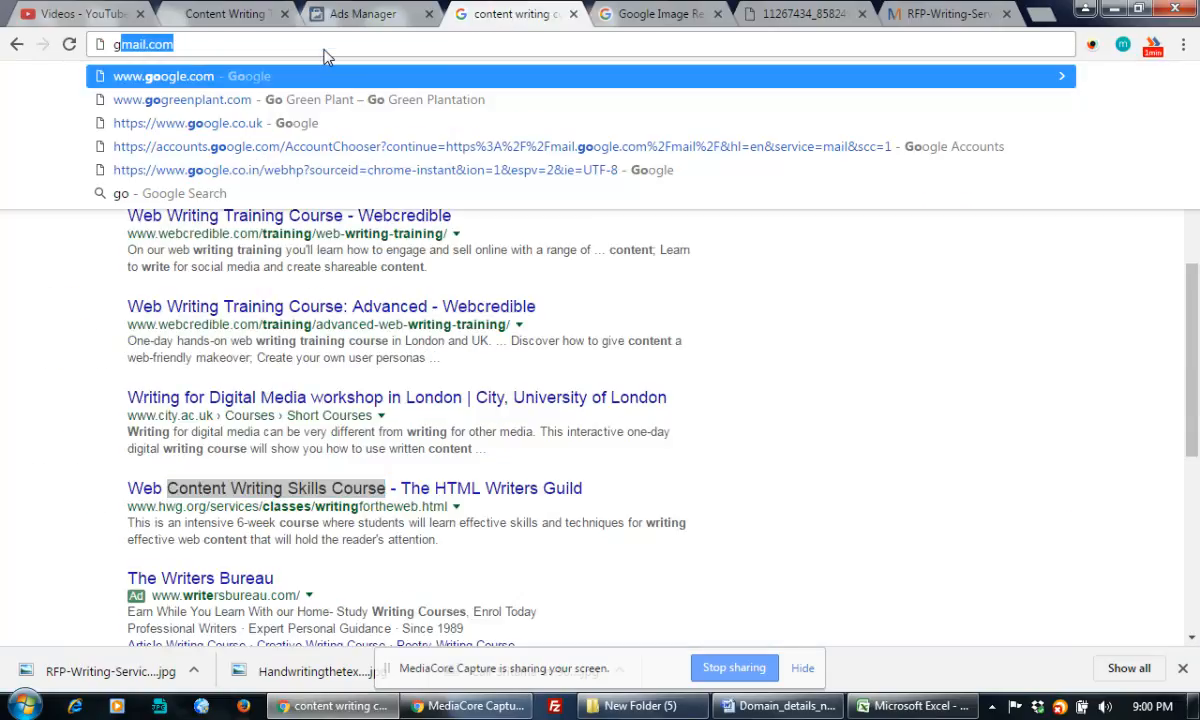
{"action": "key", "text": "Return"}
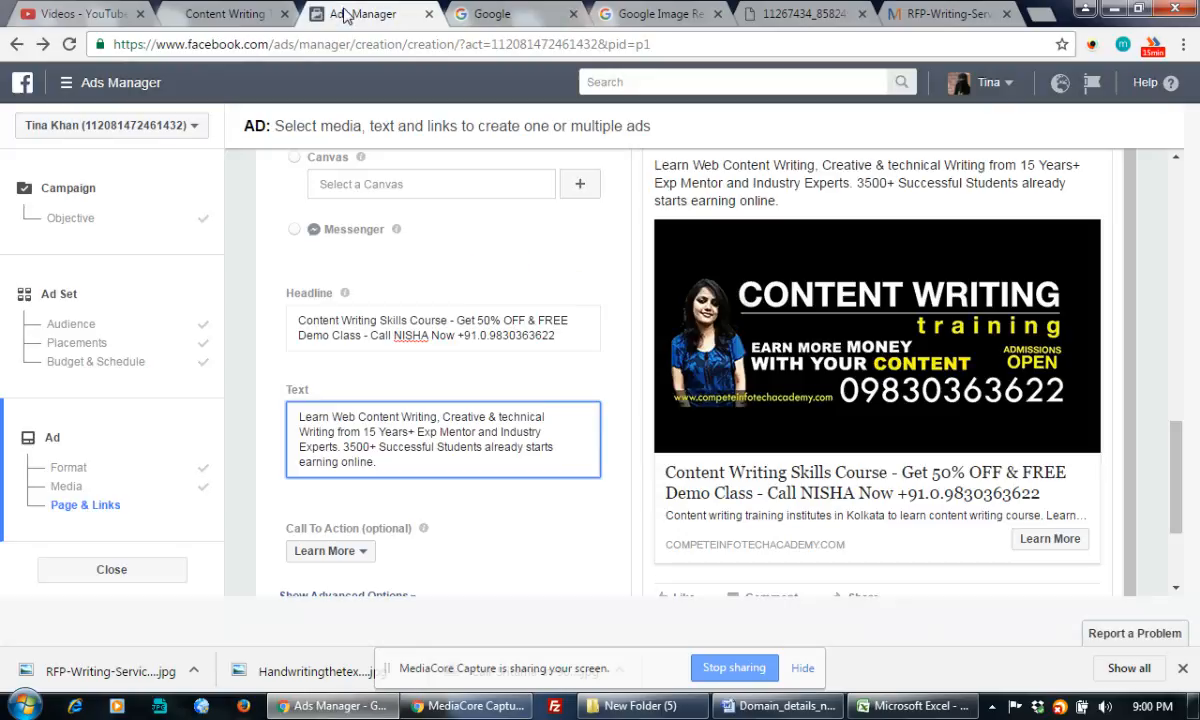
Append 'Book Your Seat for FREE DEMO Class Now.' with a contact name and two phone numbers
{"action": "left_click", "coordinate": [343, 14]}
{"action": "type", "text": "1"}
{"action": "key", "text": "BackSpace"}
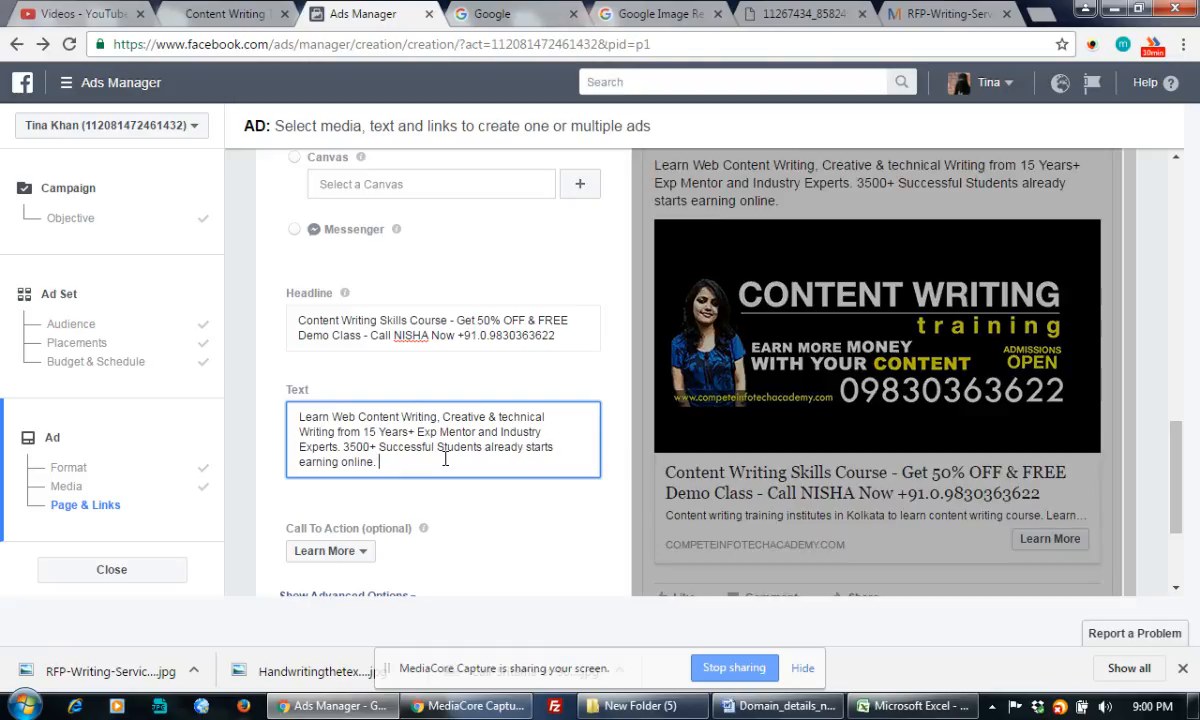
{"action": "type", "text": "Bo"}
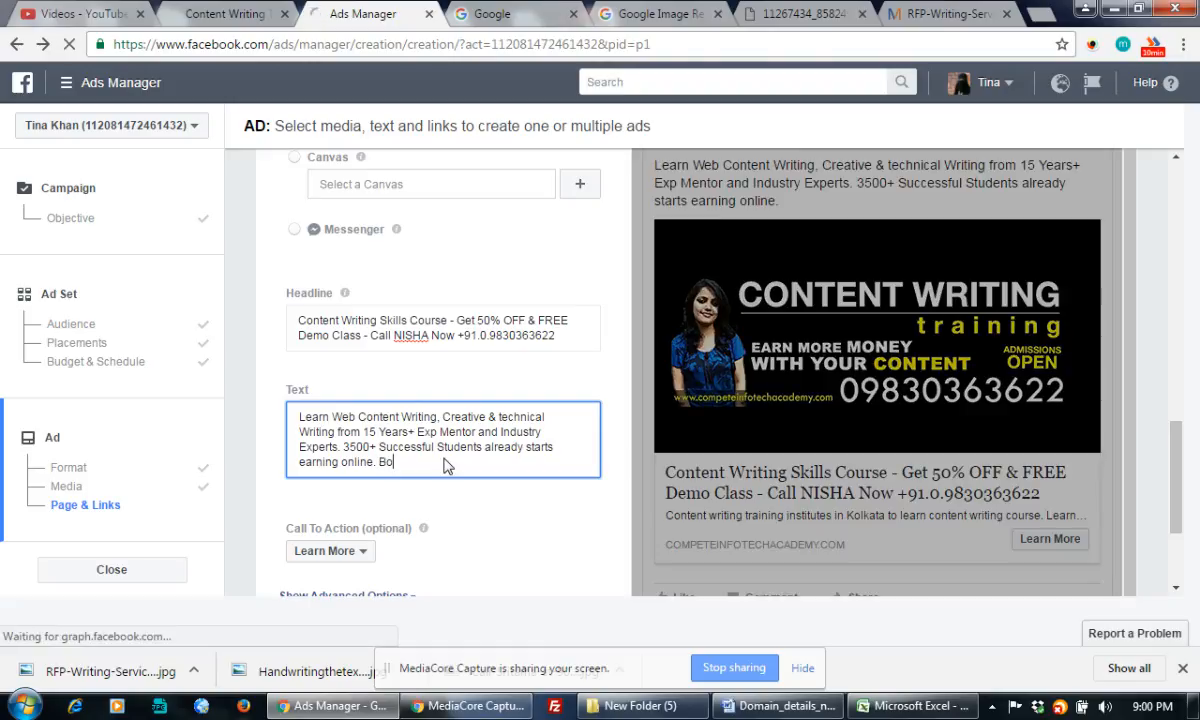
{"action": "type", "text": "ok Your Seat"}
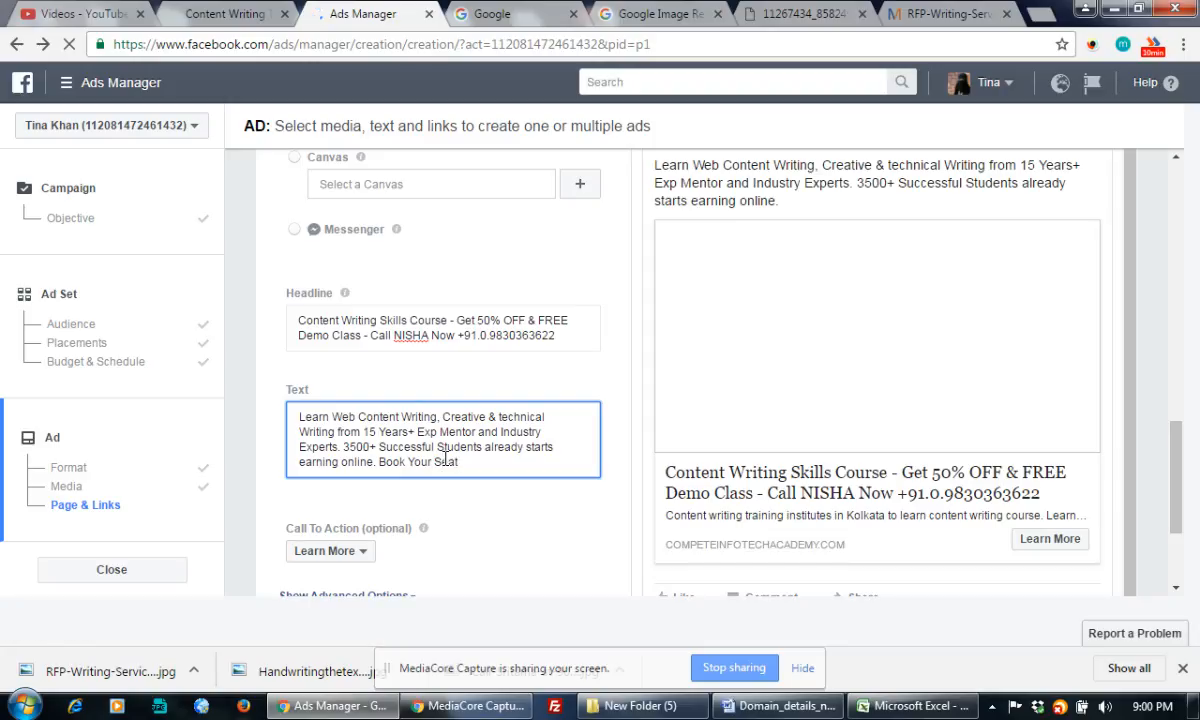
{"action": "type", "text": " for FREE "}
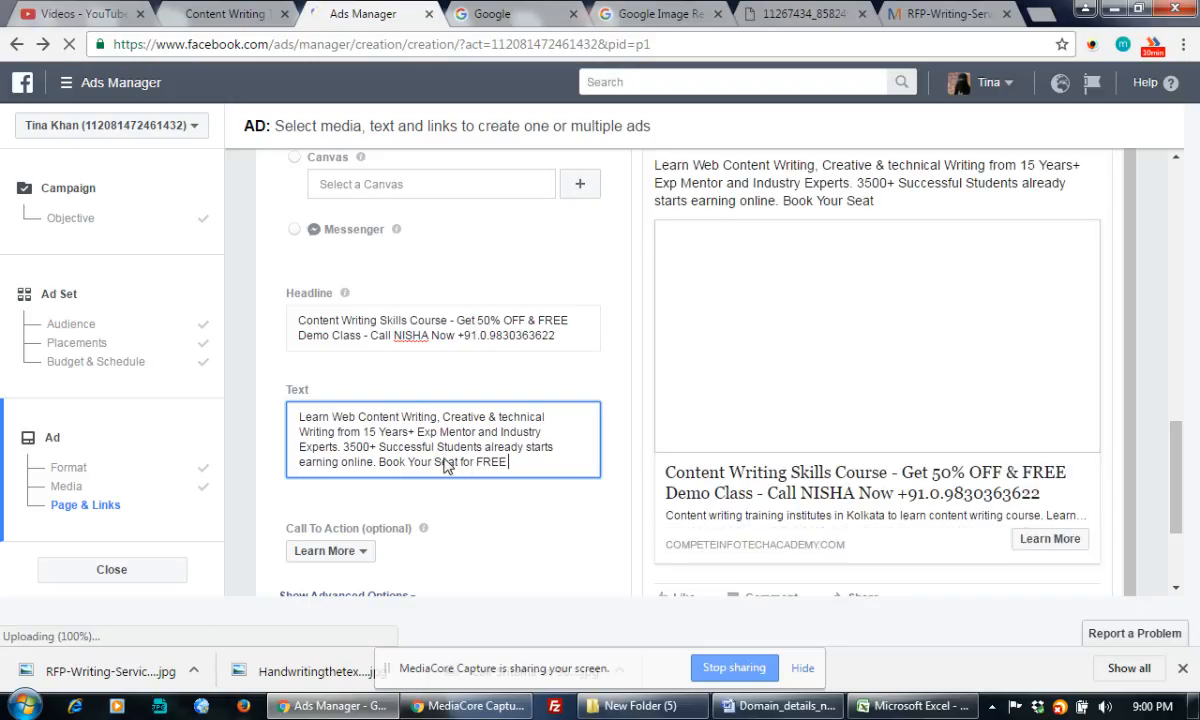
{"action": "type", "text": "DEMO Class"}
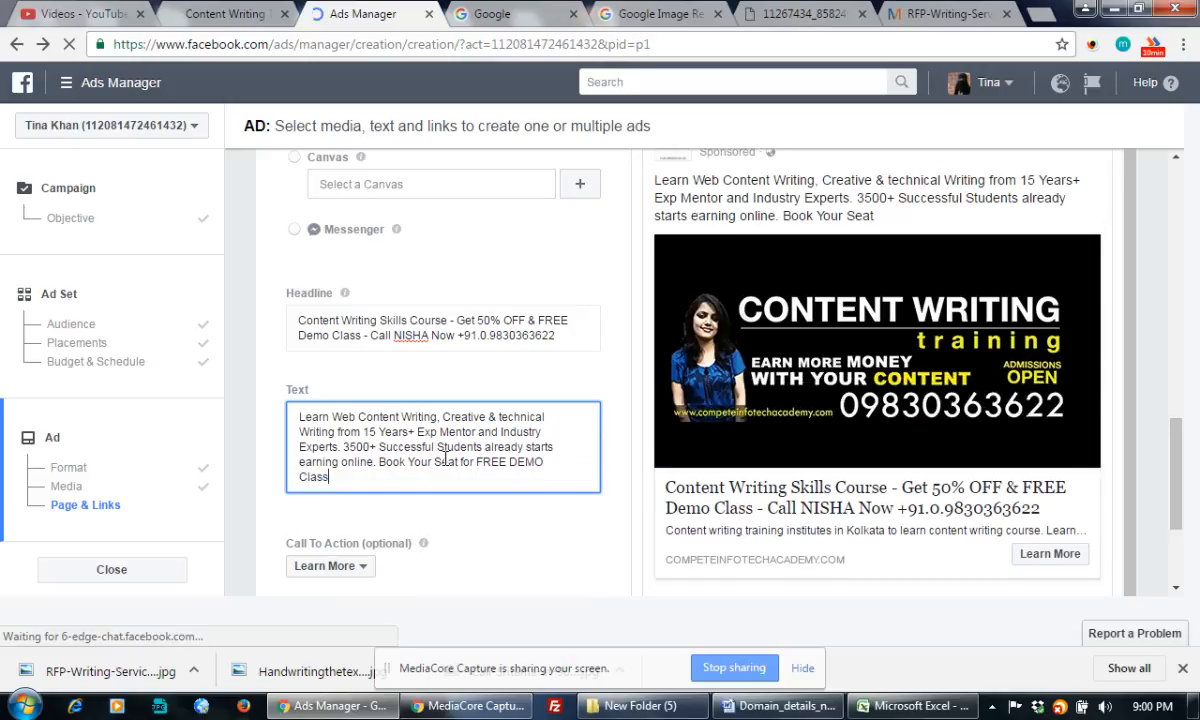
{"action": "type", "text": " Now. Ca"}
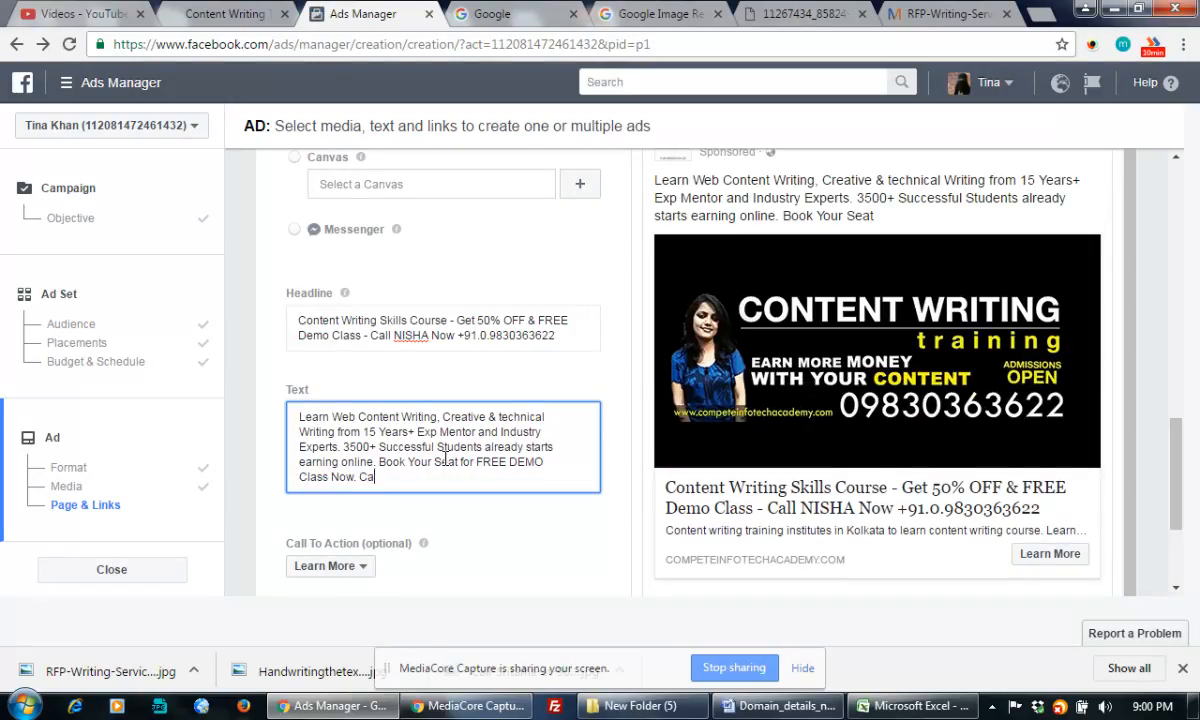
{"action": "type", "text": "ll Nisha - "}
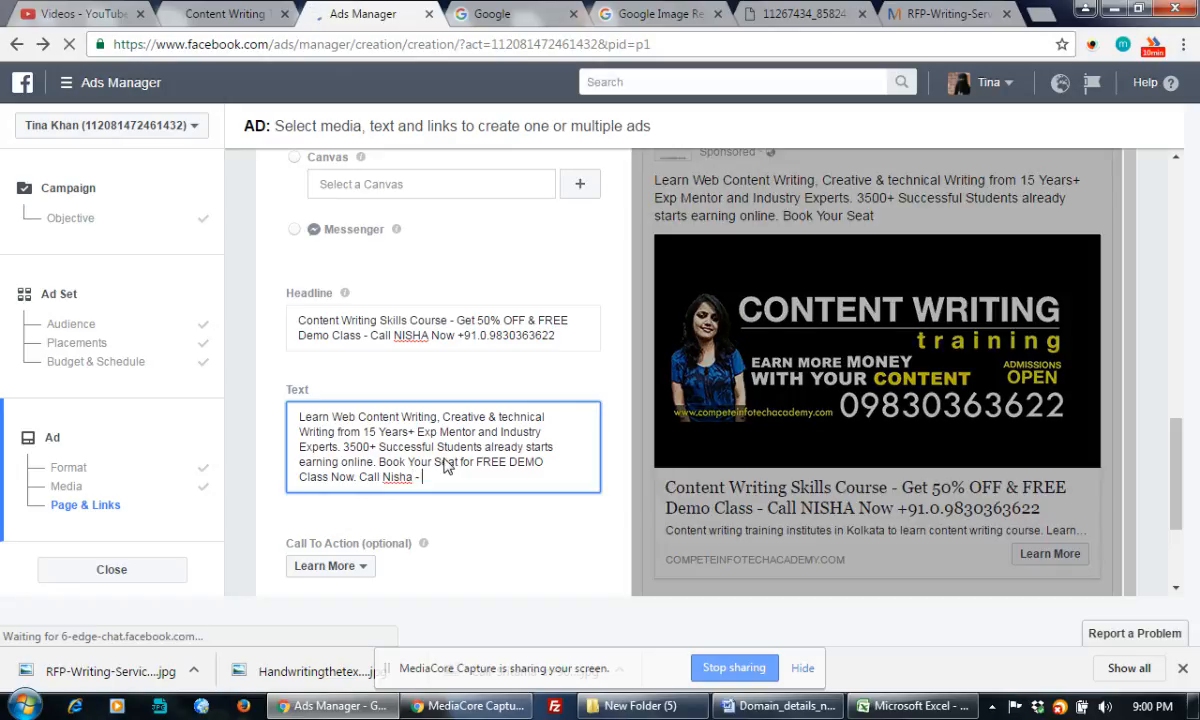
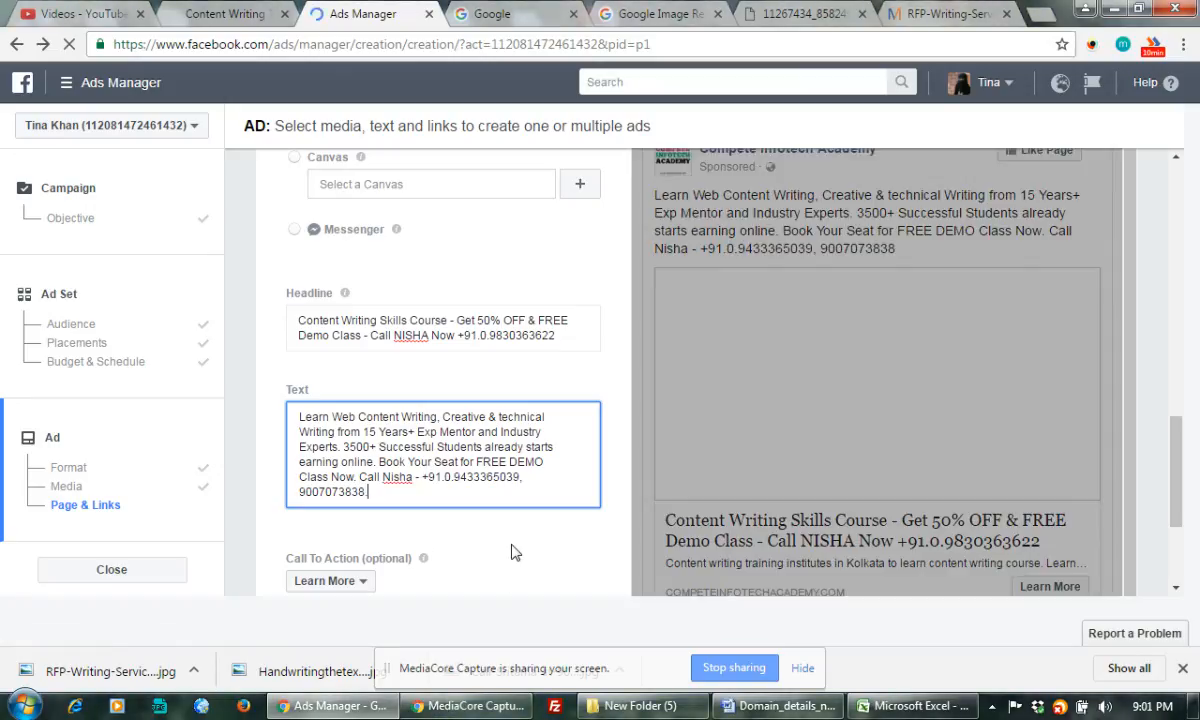
Set the ad's call-to-action button to Book Now
{"action": "left_click", "coordinate": [511, 552]}
{"action": "scroll", "coordinate": [511, 552], "scroll_direction": "down", "scroll_amount": 2}
{"action": "scroll", "coordinate": [505, 540], "scroll_direction": "down", "scroll_amount": 1}
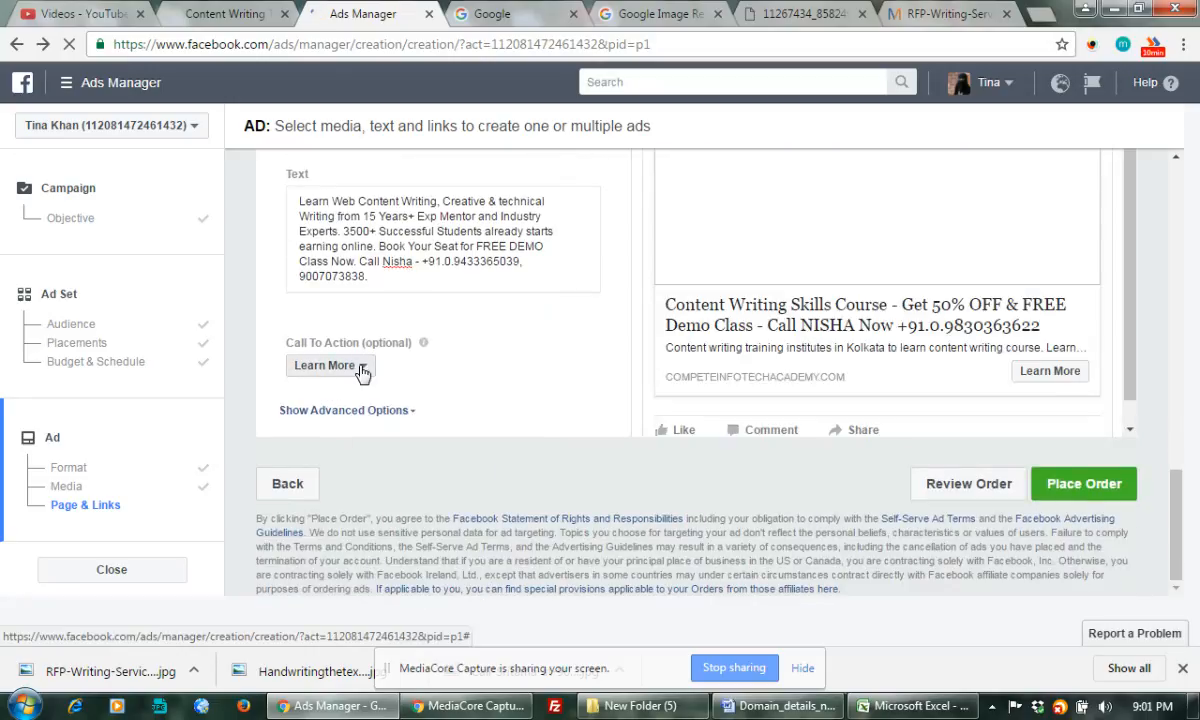
{"action": "left_click", "coordinate": [362, 370]}
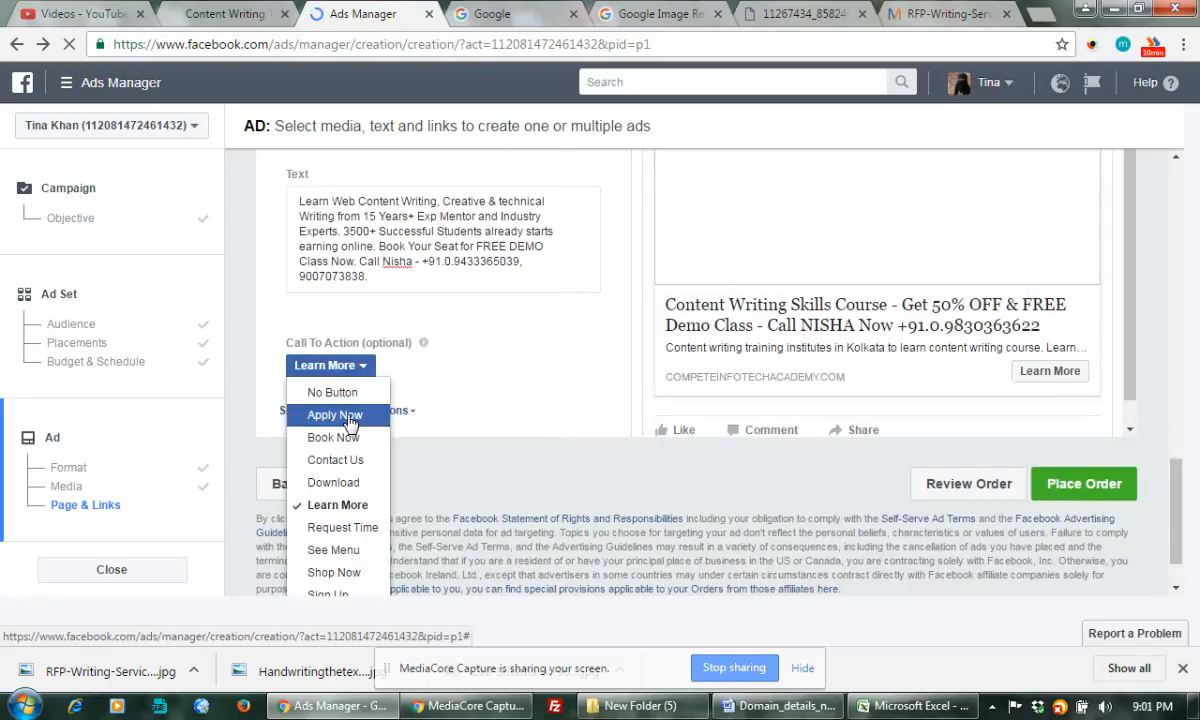
{"action": "left_click", "coordinate": [337, 505]}
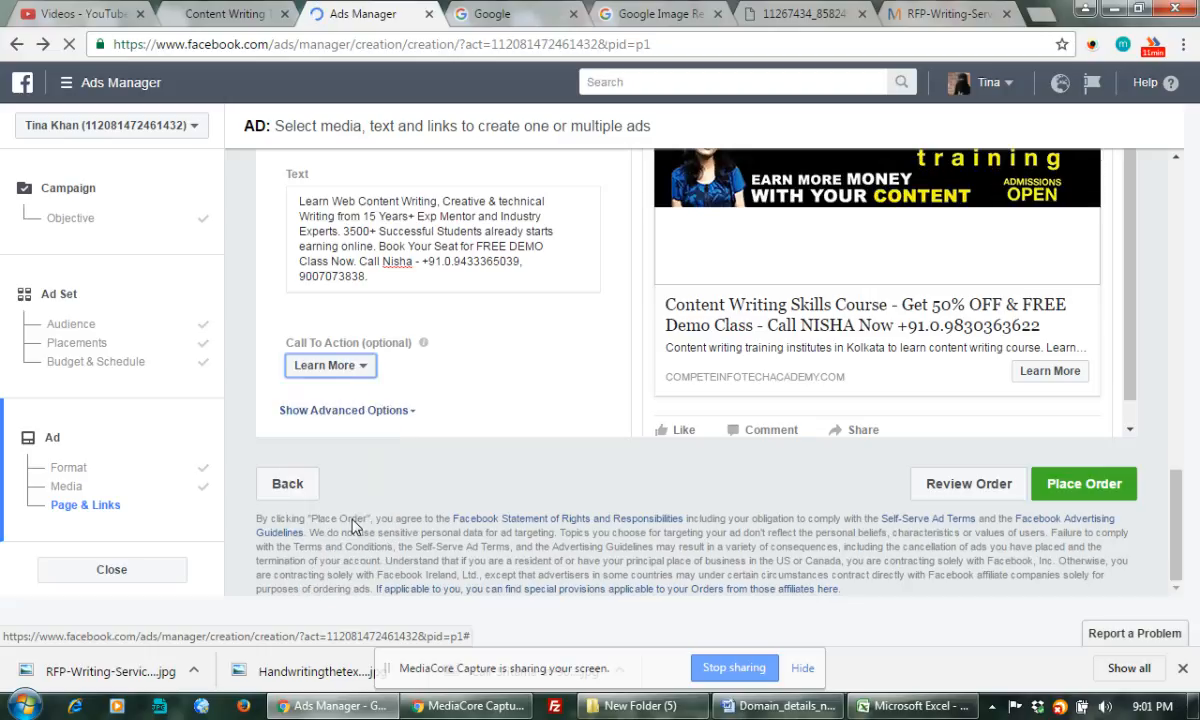
{"action": "left_click", "coordinate": [365, 383]}
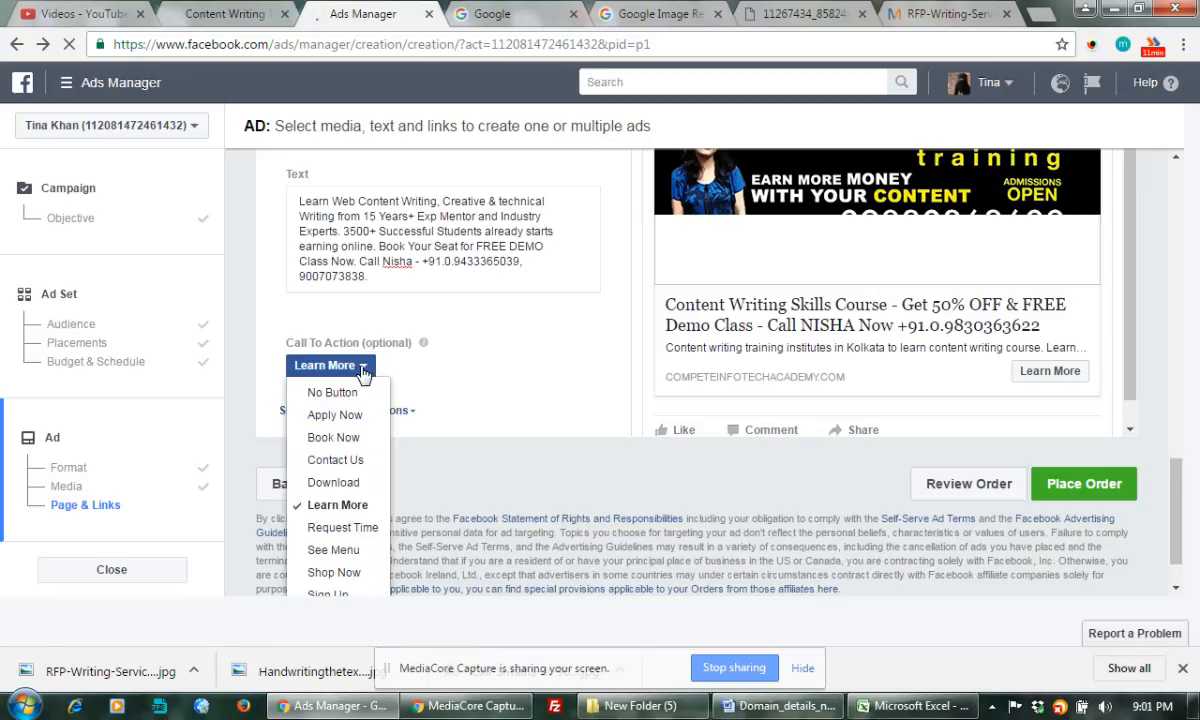
{"action": "left_click", "coordinate": [335, 502]}
{"action": "left_click", "coordinate": [325, 365]}
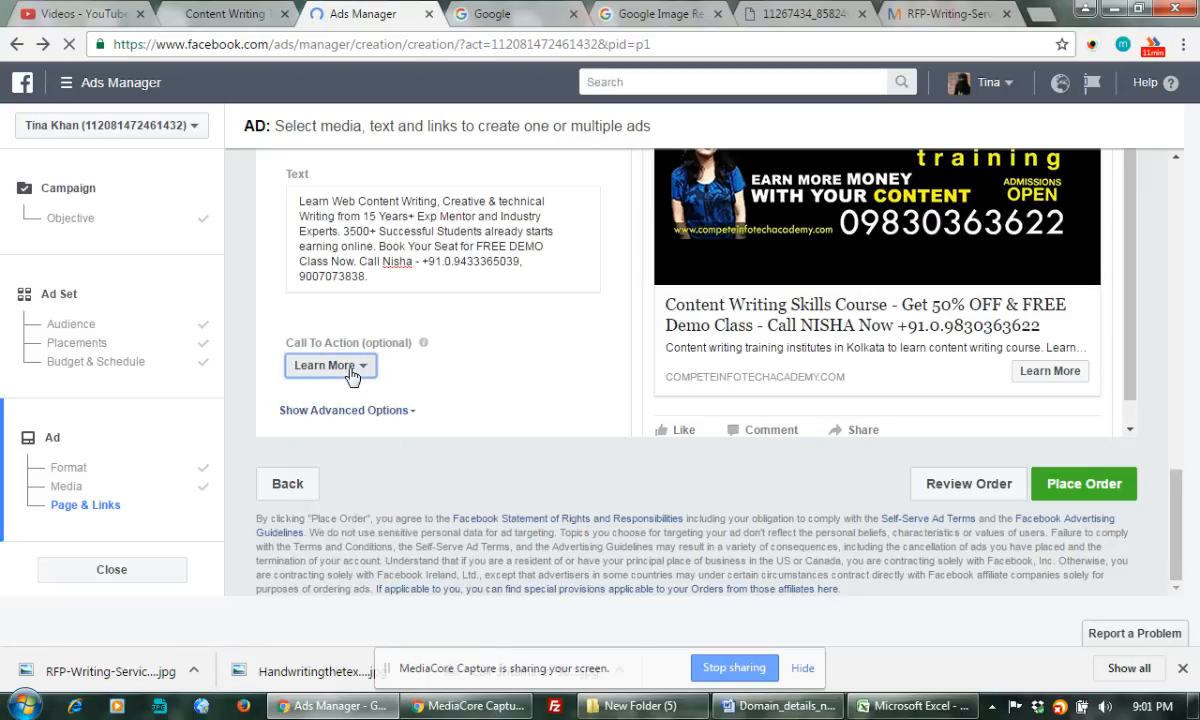
{"action": "left_click", "coordinate": [456, 410]}
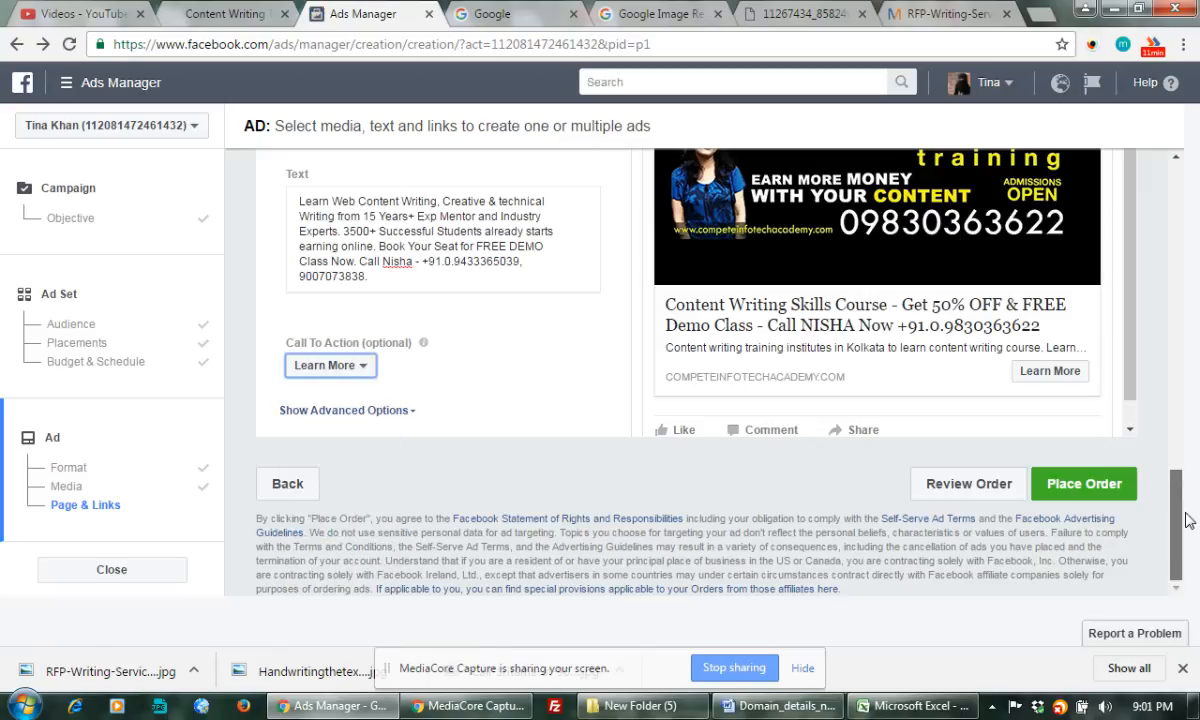
{"action": "left_click", "coordinate": [338, 366]}
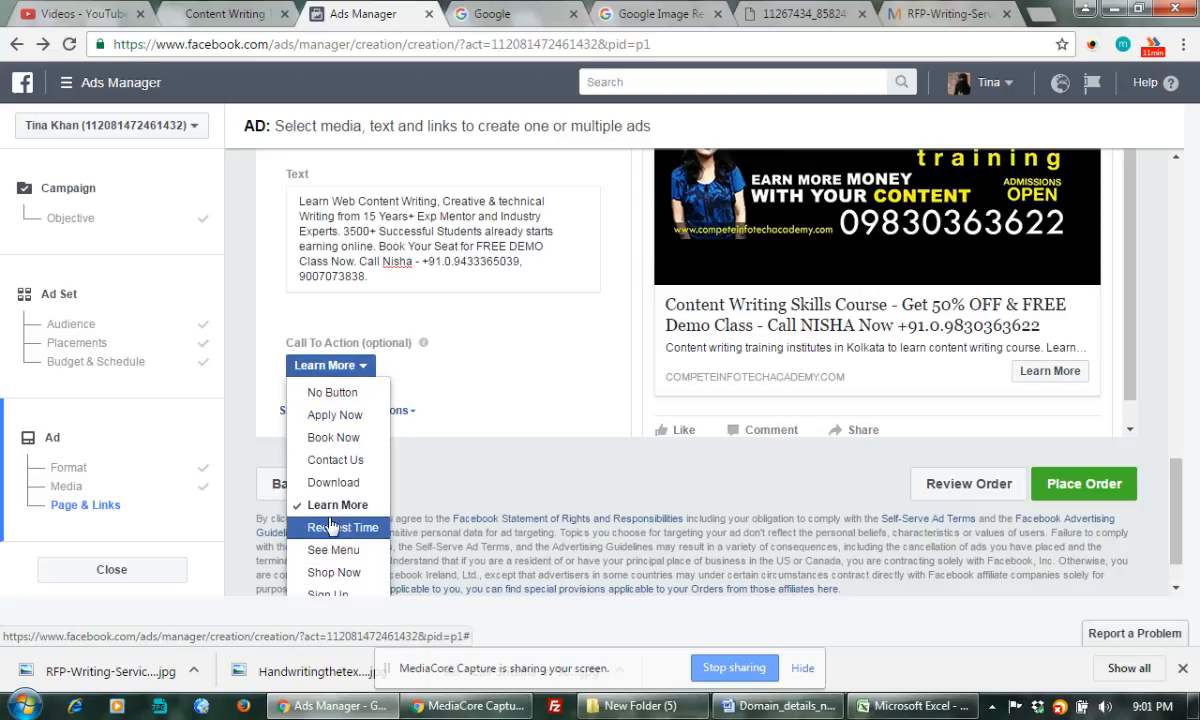
{"action": "left_click", "coordinate": [331, 440]}
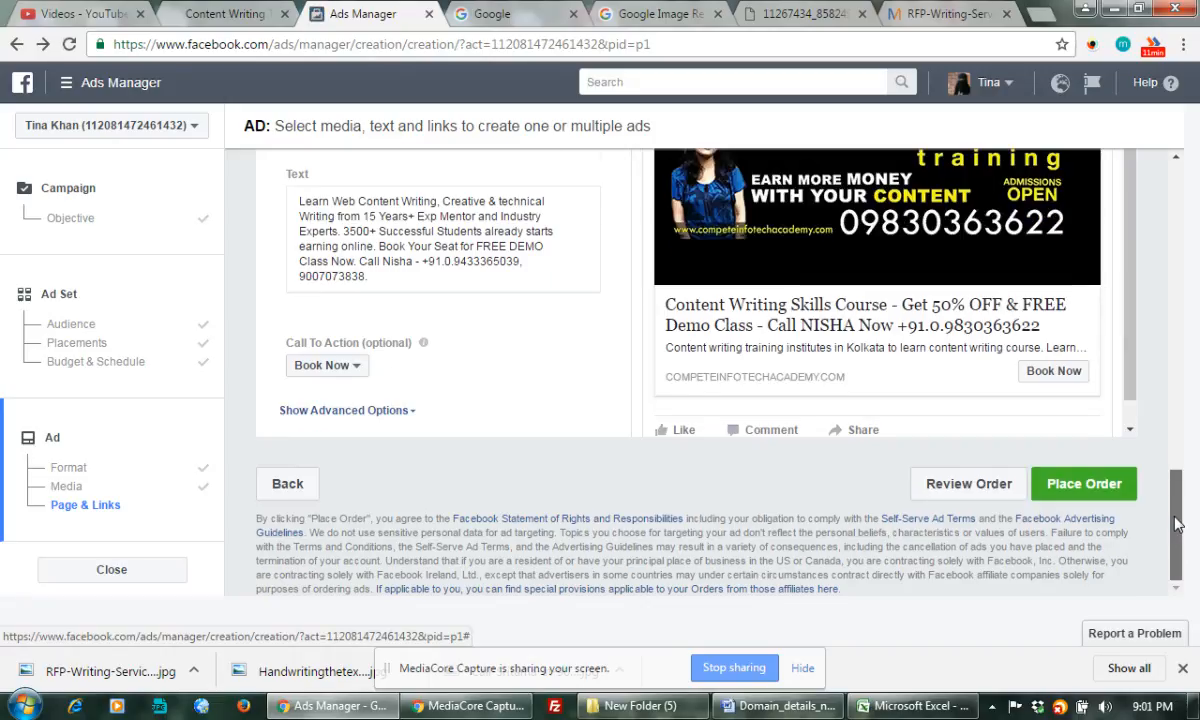
Switch the call-to-action button from Book Now to Apply Now
{"action": "left_click_drag", "start_coordinate": [1176, 537], "coordinate": [1176, 515]}
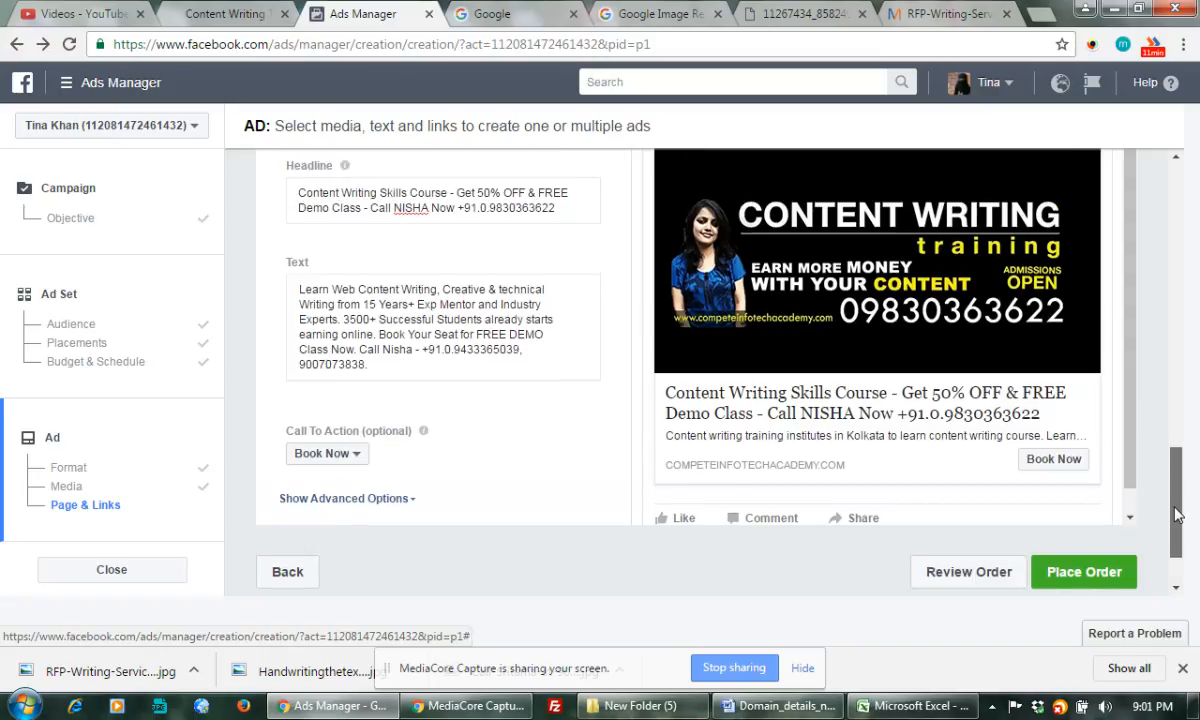
{"action": "left_click_drag", "start_coordinate": [1176, 515], "coordinate": [1176, 511]}
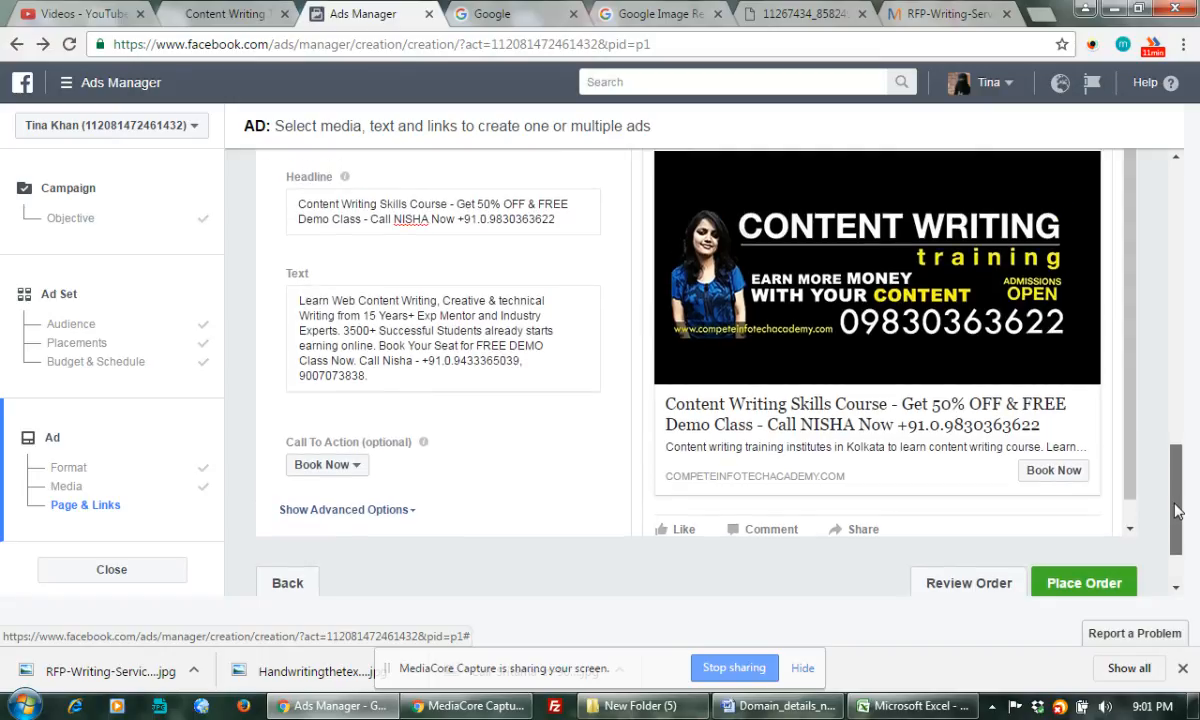
{"action": "scroll", "coordinate": [1176, 511], "scroll_direction": "up", "scroll_amount": 2}
{"action": "scroll", "coordinate": [1180, 510], "scroll_direction": "down", "scroll_amount": 1}
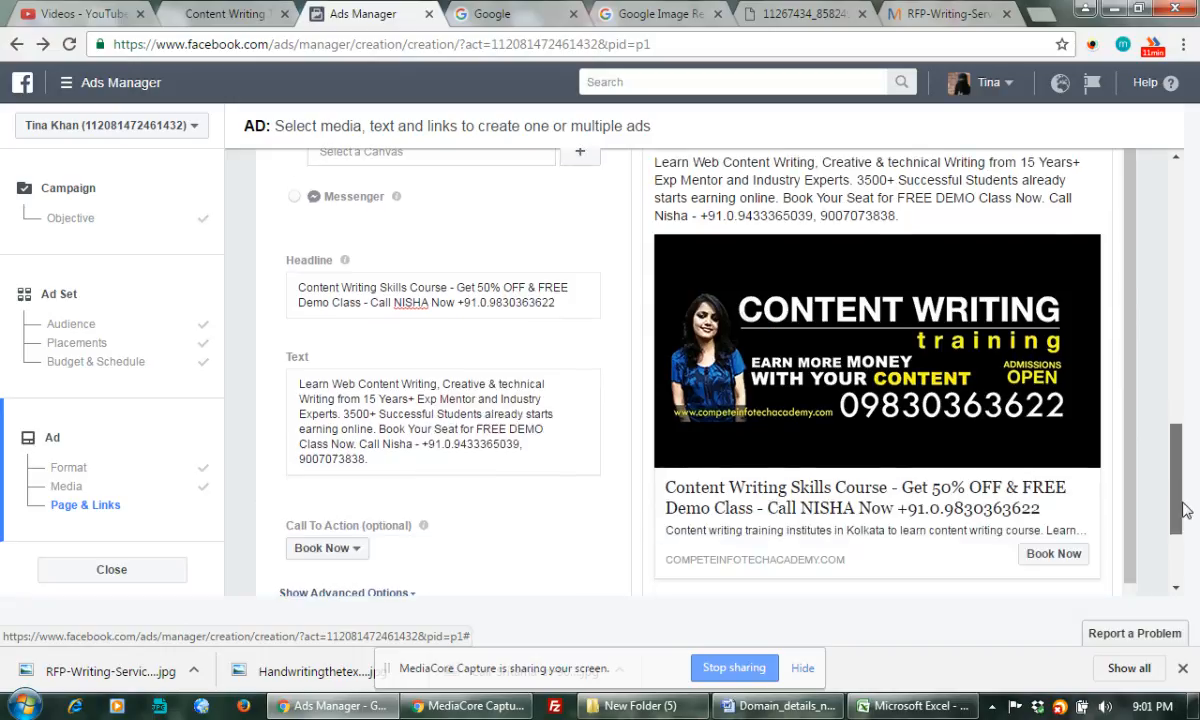
{"action": "scroll", "coordinate": [1183, 510], "scroll_direction": "down", "scroll_amount": 2}
{"action": "left_click", "coordinate": [358, 399]}
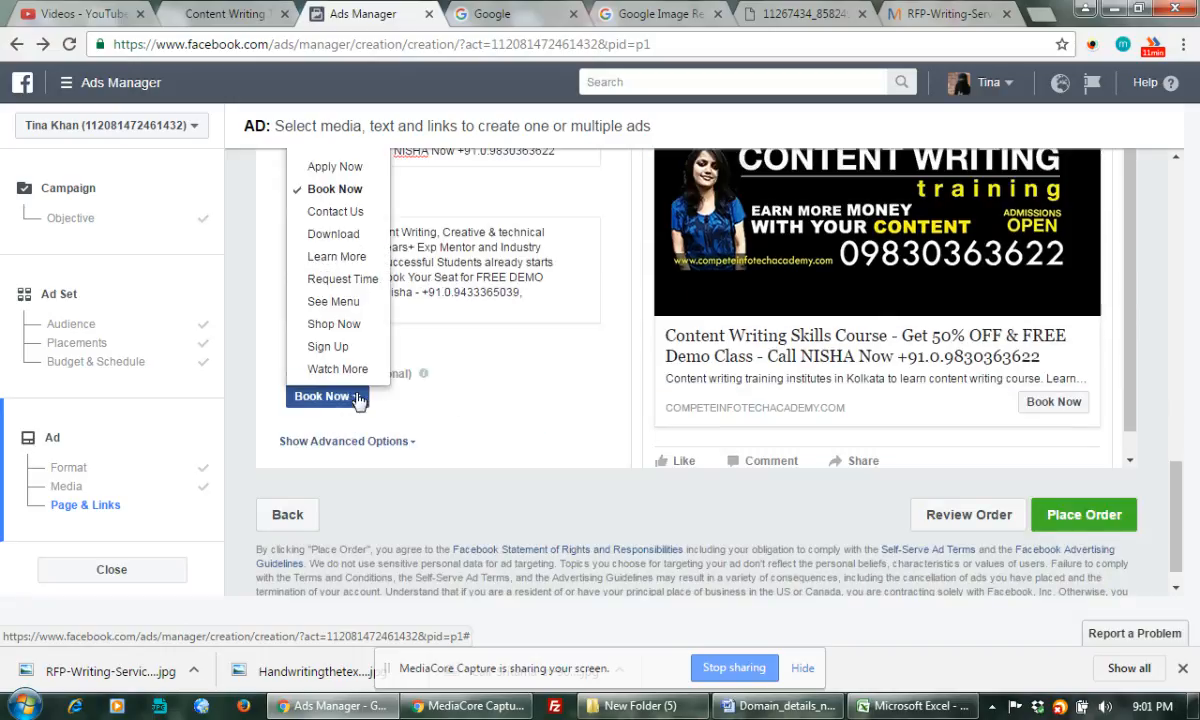
{"action": "left_click", "coordinate": [345, 168]}
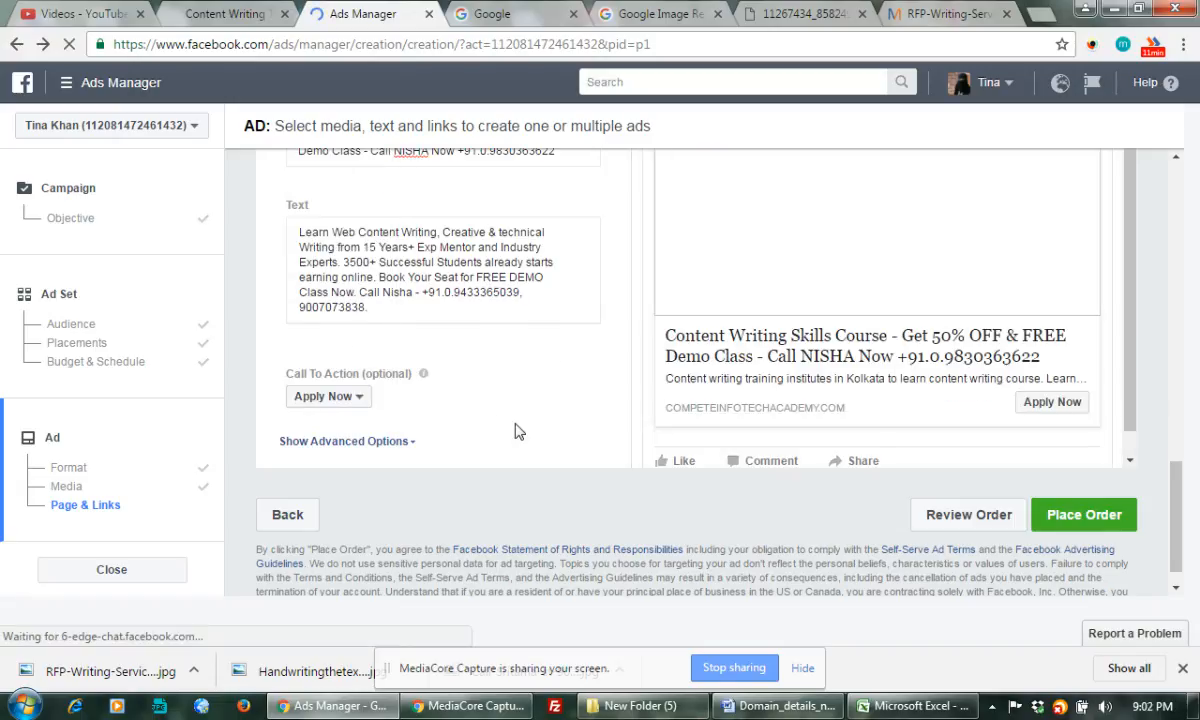
Place the Content Writing Training ad order and continue past the confirmation
{"action": "left_click", "coordinate": [1085, 512]}
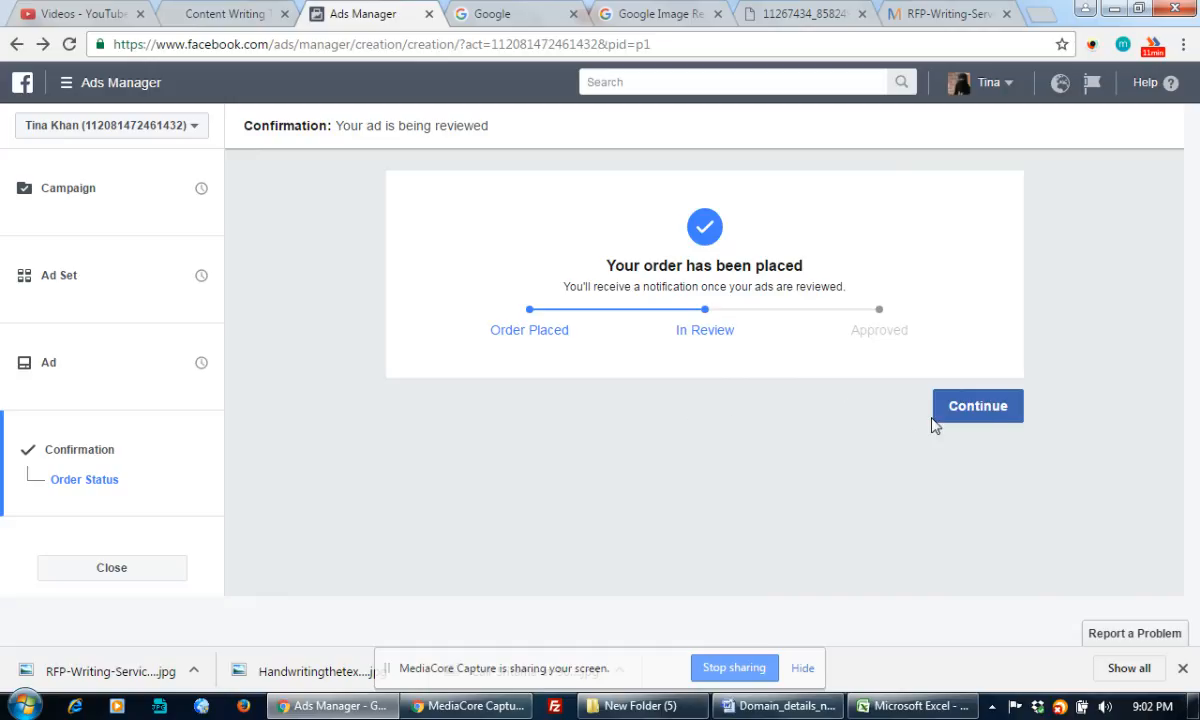
{"action": "left_click", "coordinate": [985, 410]}
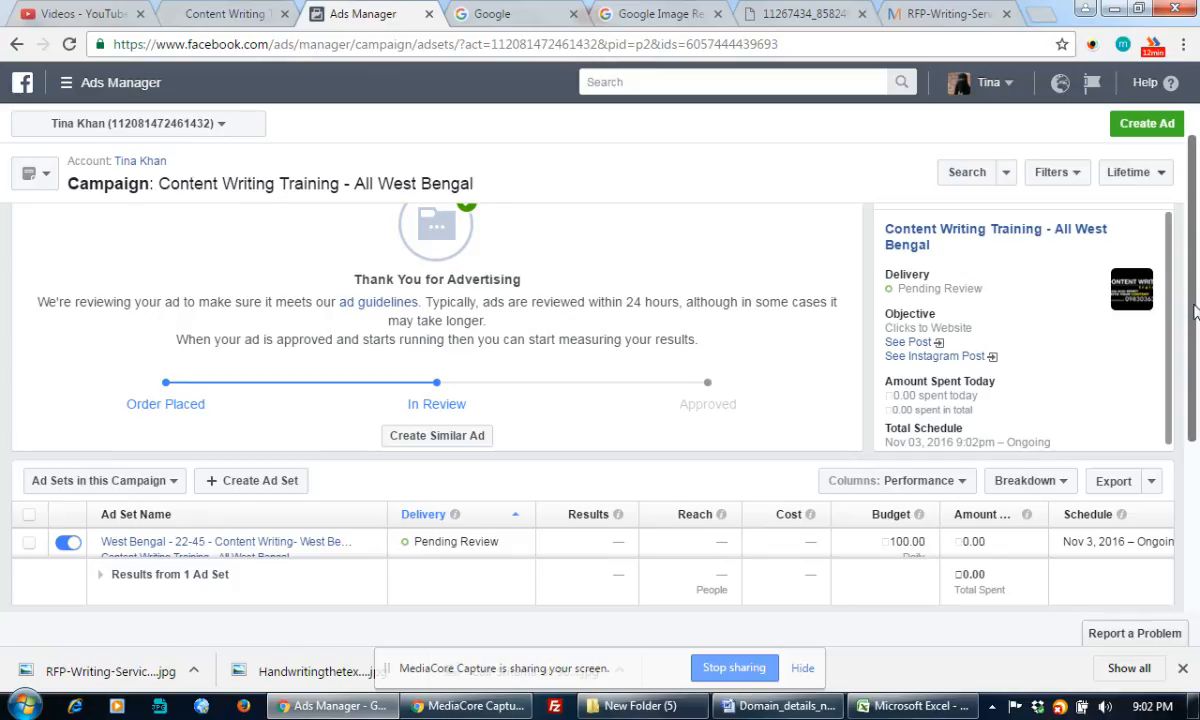
Go to Settings > Billing & Payment Methods from the Ads Manager navigation menu
{"action": "left_click_drag", "start_coordinate": [1191, 407], "coordinate": [1196, 218]}
{"action": "scroll", "coordinate": [1192, 415], "scroll_direction": "down", "scroll_amount": 3}
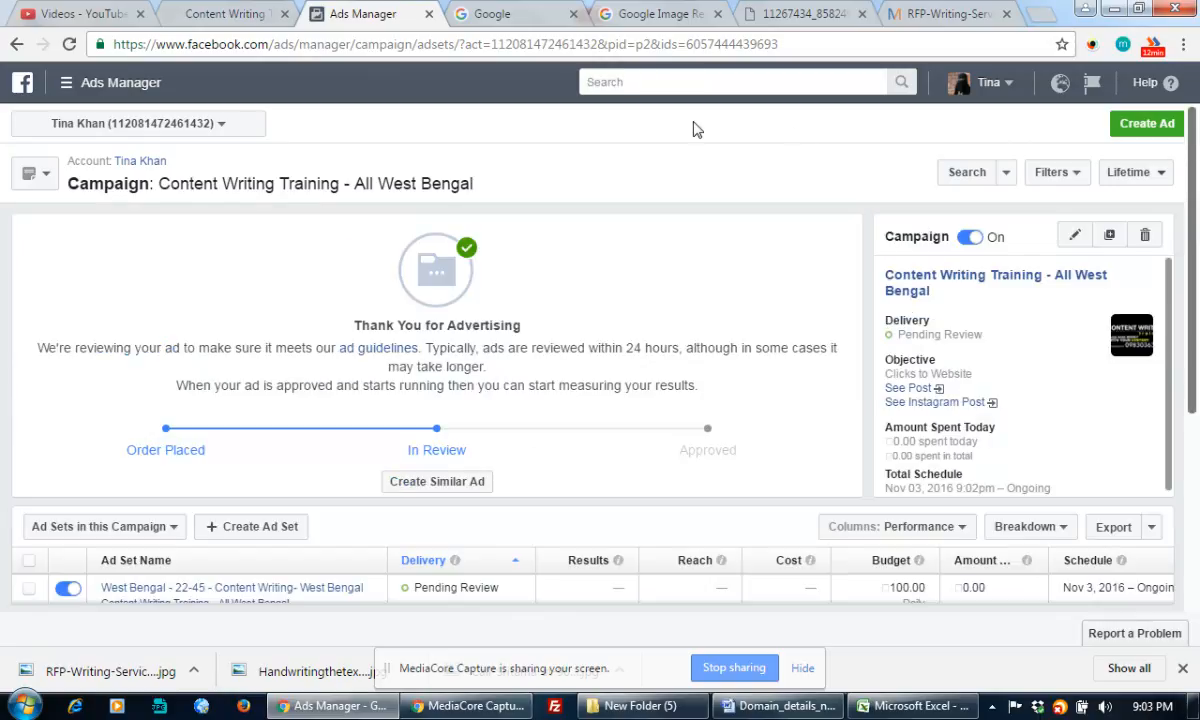
{"action": "left_click", "coordinate": [219, 126]}
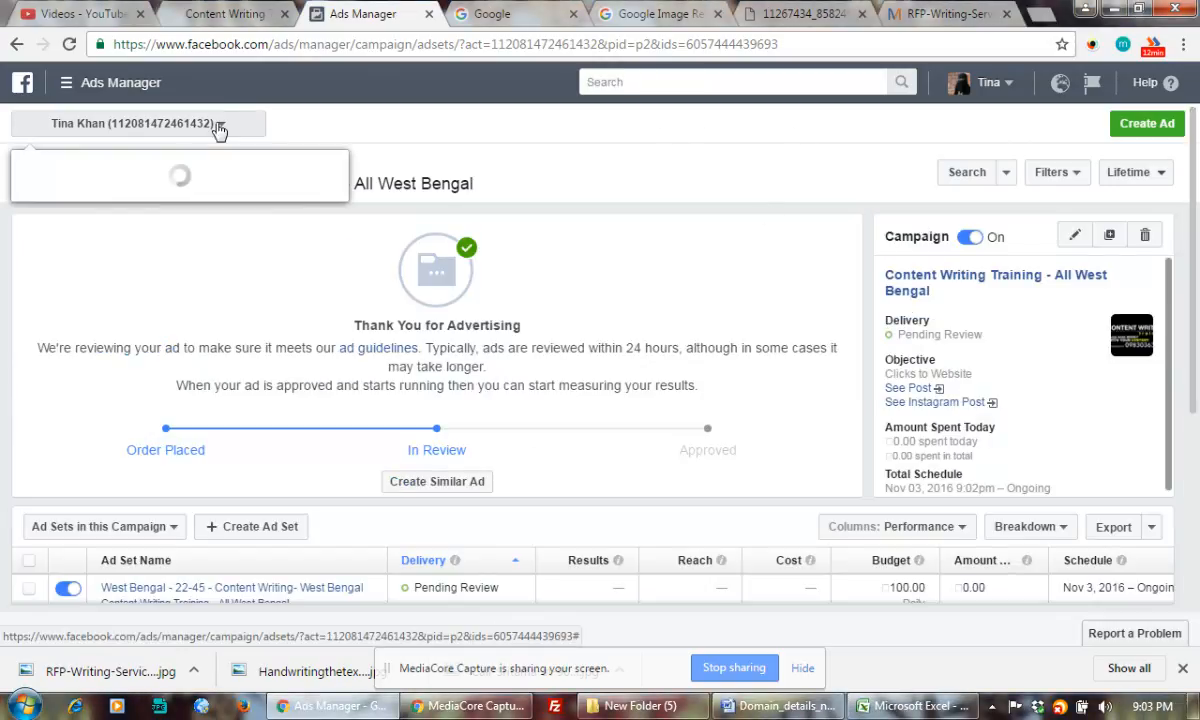
{"action": "left_click", "coordinate": [70, 88]}
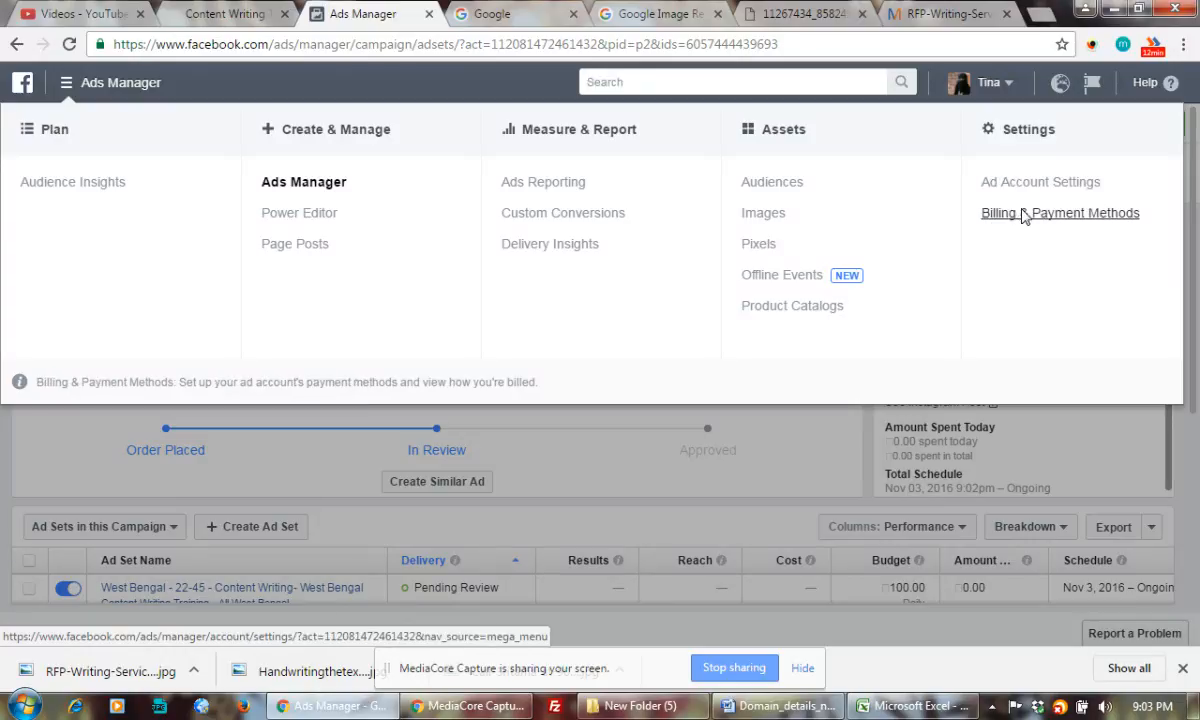
{"action": "left_click", "coordinate": [1025, 218]}
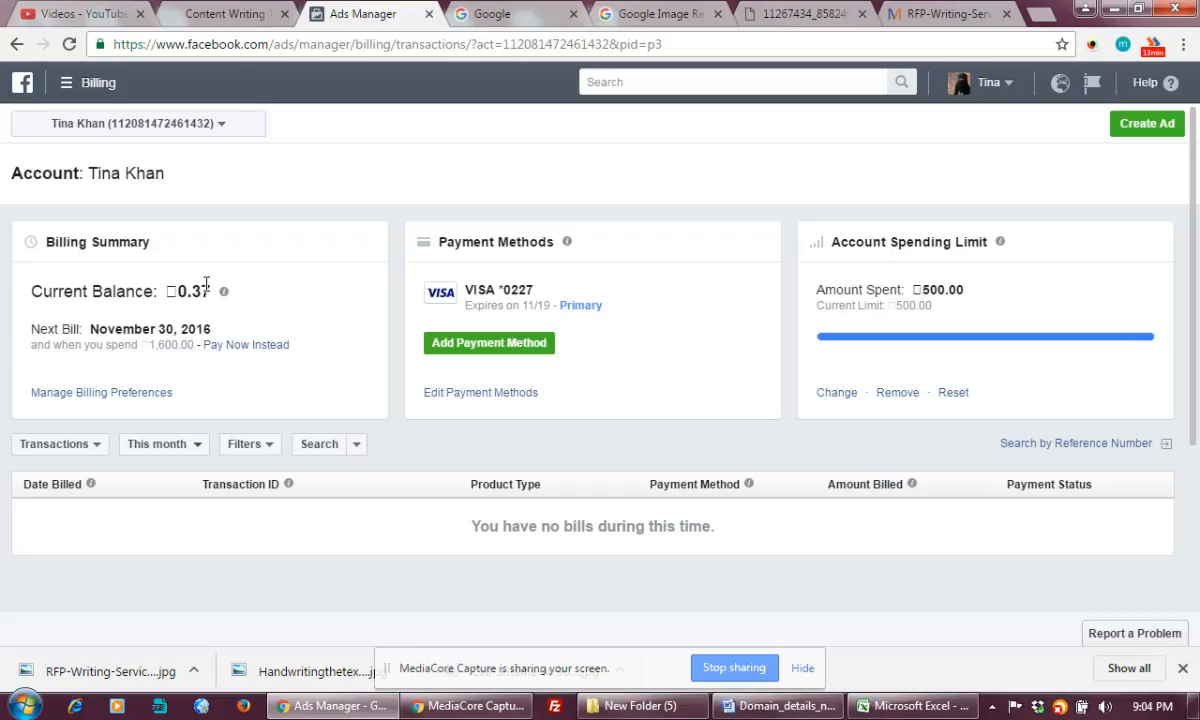
Change the account spending limit to 600 and confirm with Change Limit
{"action": "left_click_drag", "start_coordinate": [192, 290], "coordinate": [212, 292]}
{"action": "left_click", "coordinate": [838, 392]}
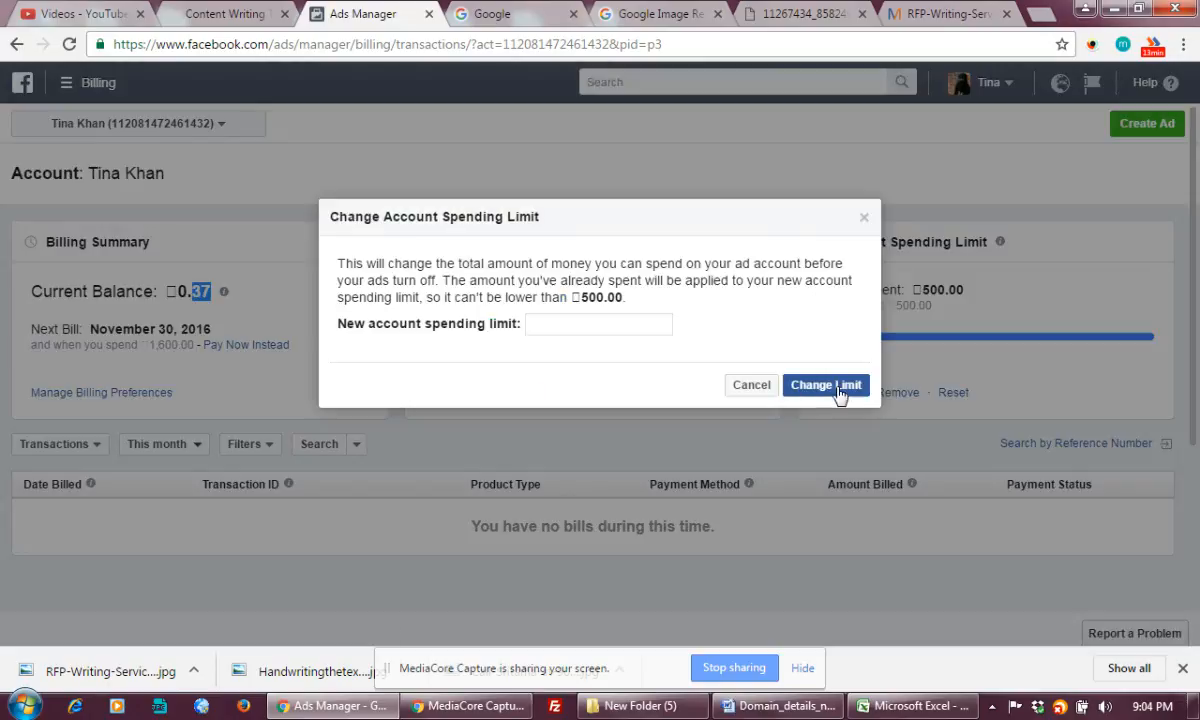
{"action": "left_click", "coordinate": [597, 330]}
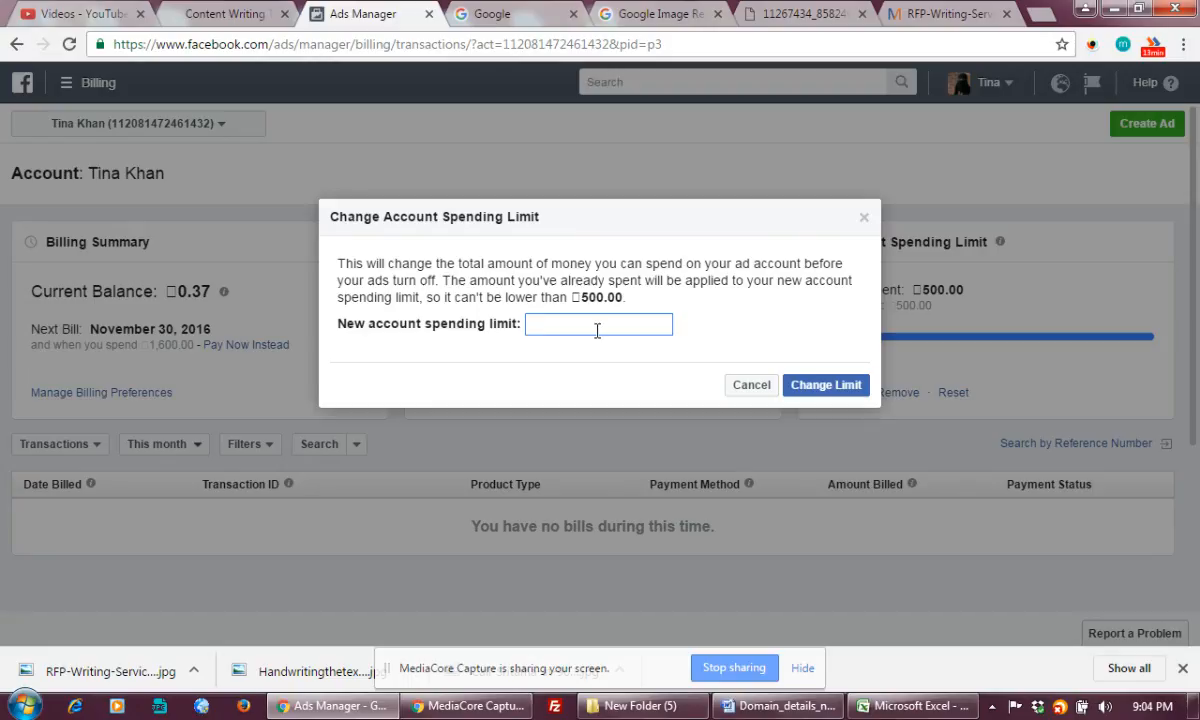
{"action": "type", "text": "66"}
{"action": "key", "text": "BackSpace"}
{"action": "type", "text": "00"}
{"action": "left_click", "coordinate": [816, 387]}
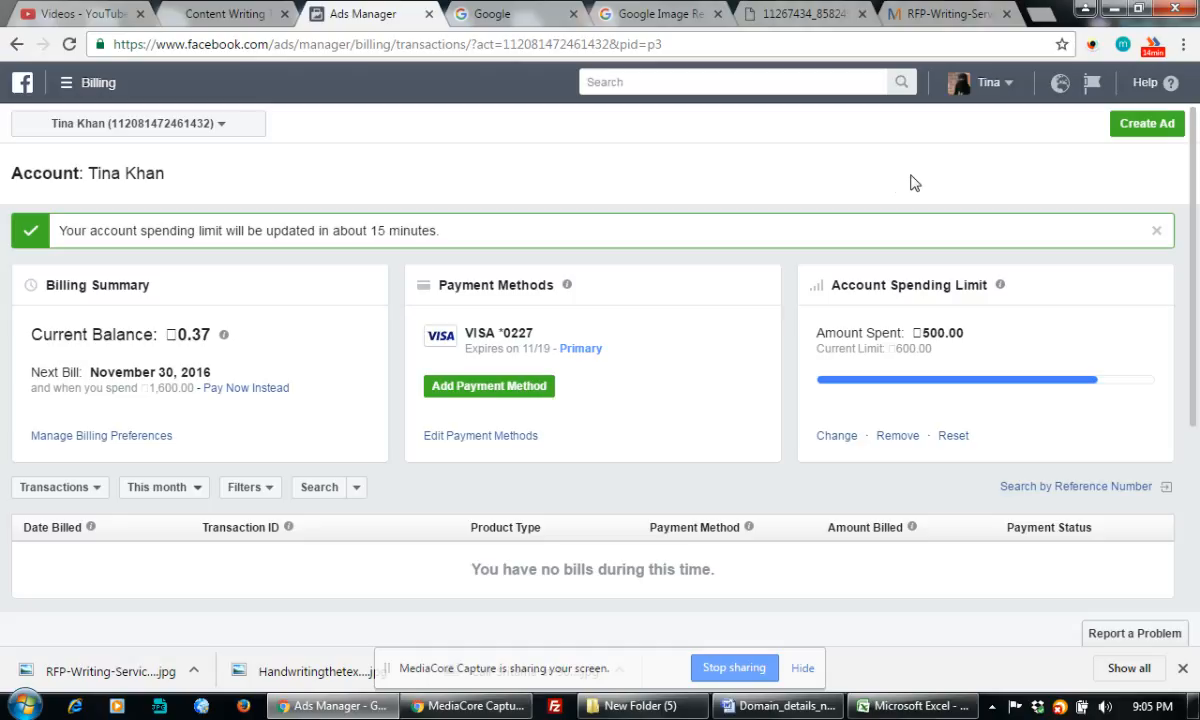
{"action": "scroll", "coordinate": [1196, 332], "scroll_direction": "down", "scroll_amount": 2}
{"action": "scroll", "coordinate": [1196, 332], "scroll_direction": "up", "scroll_amount": 2}
{"action": "left_click", "coordinate": [1092, 44]}
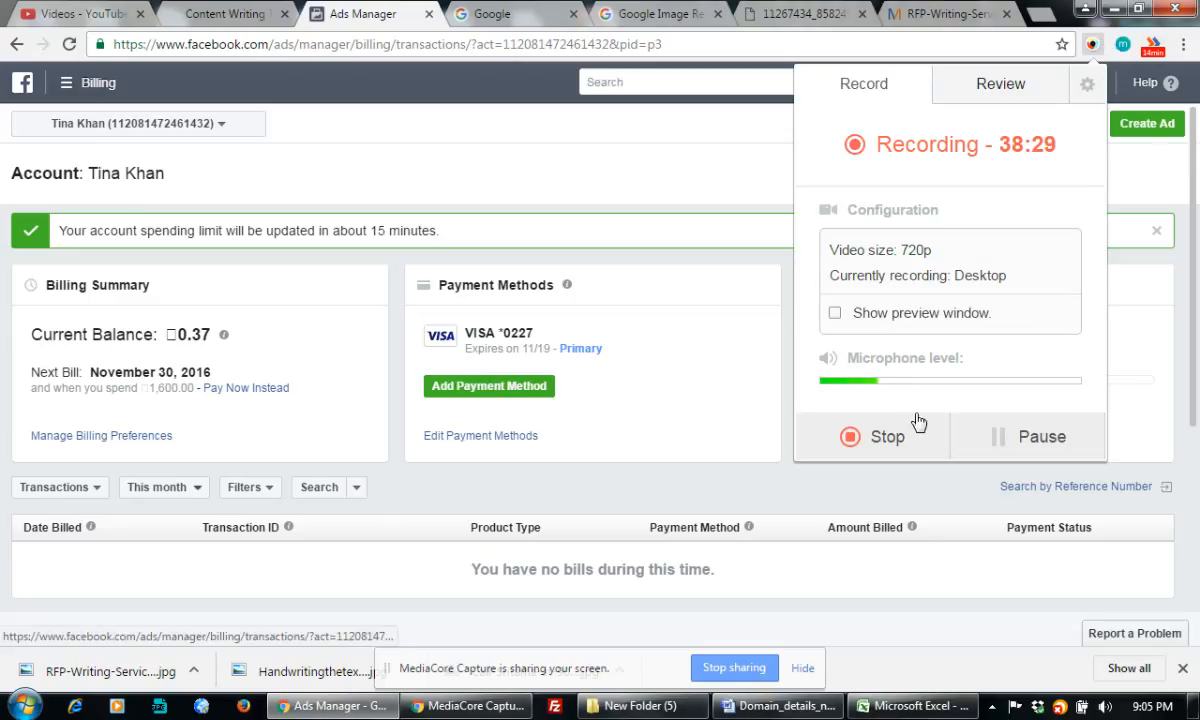